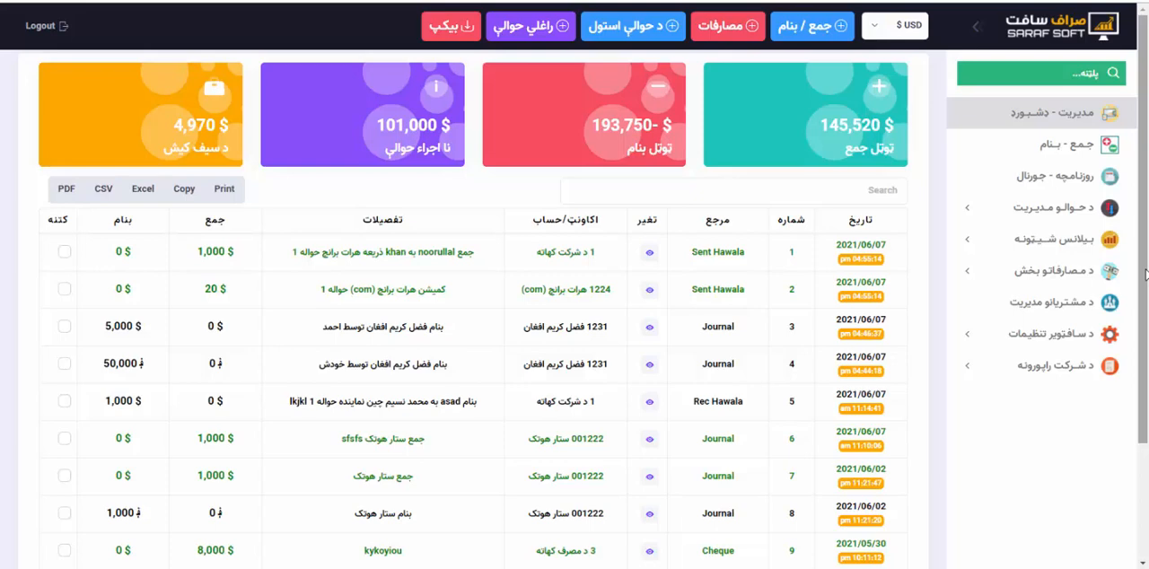
# Open the account statement of the fourth customer in the customer management list.
pyautogui.scroll(-1, 1145, 274)
pyautogui.scroll(1, 1146, 224)
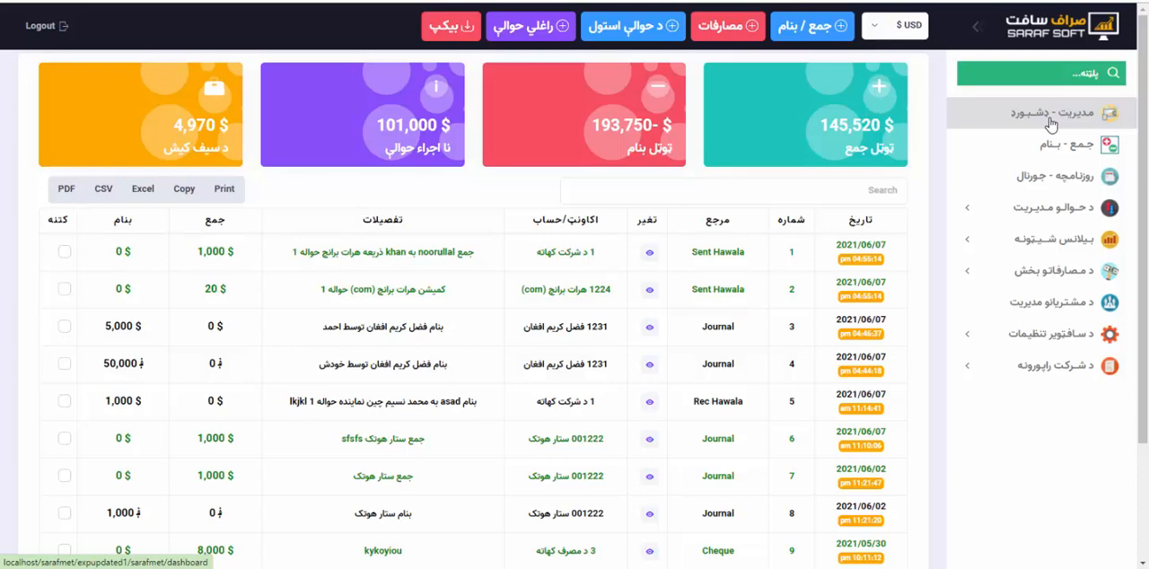
pyautogui.click(1051, 313)
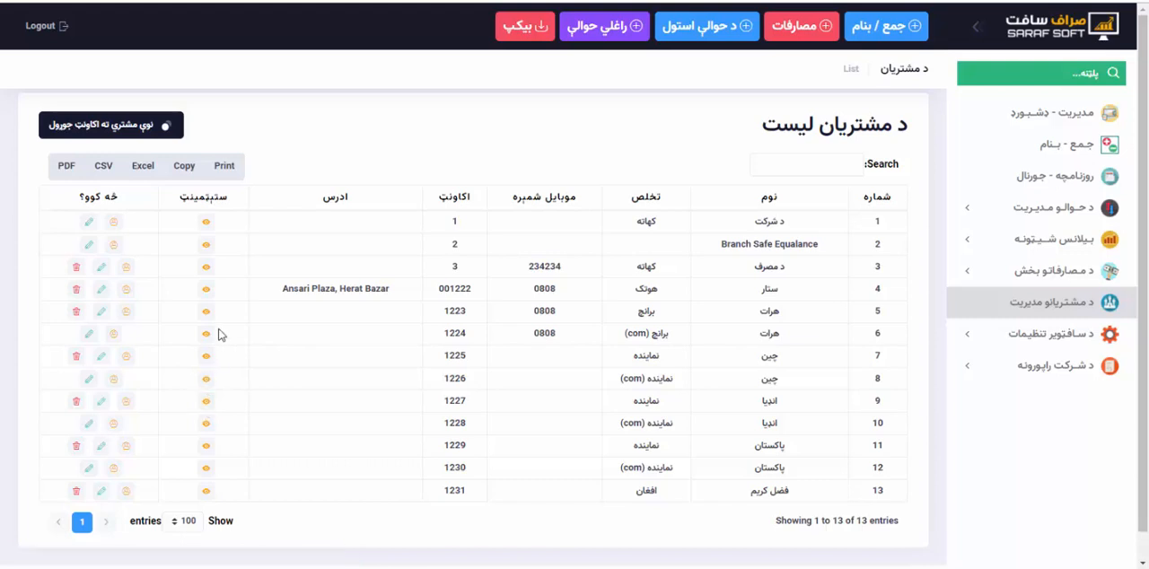
pyautogui.click(206, 291)
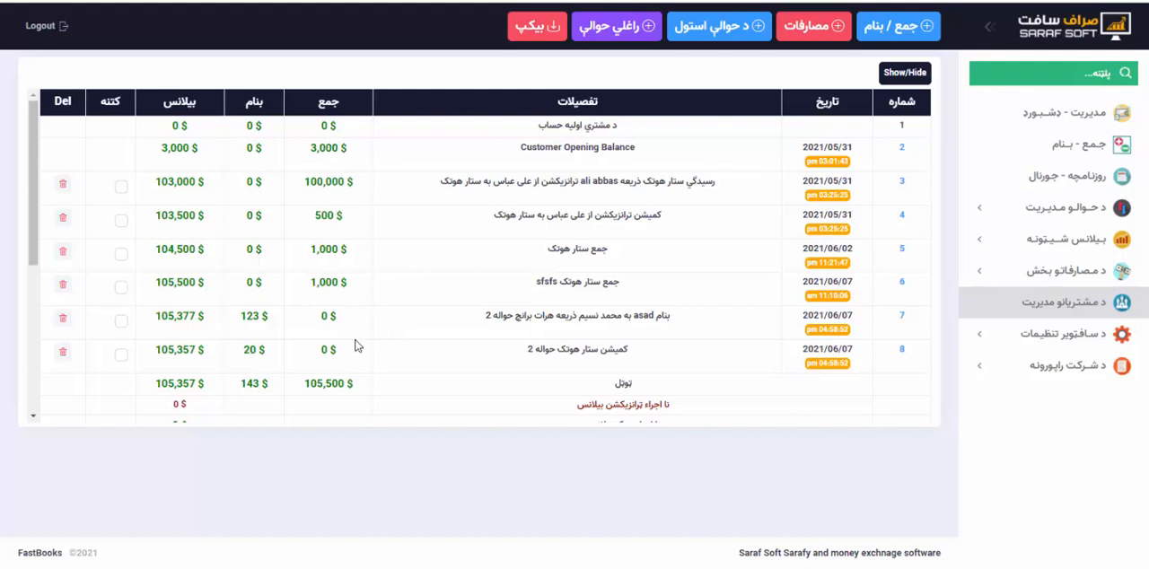
# Show the statement's filters and limit the statement to the افغانی currency.
pyautogui.click(902, 79)
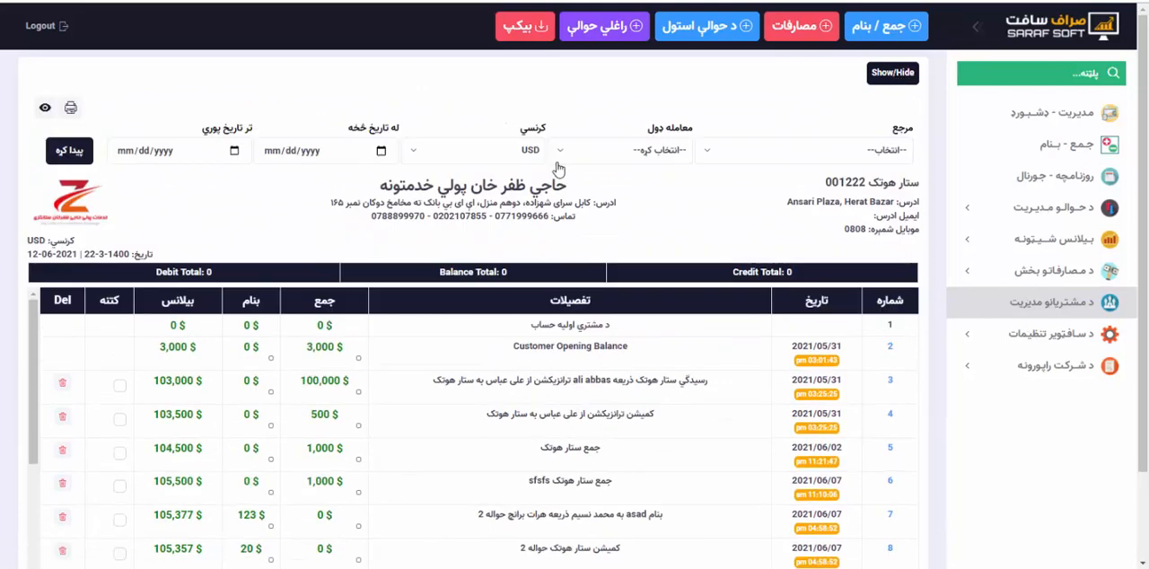
pyautogui.click(487, 156)
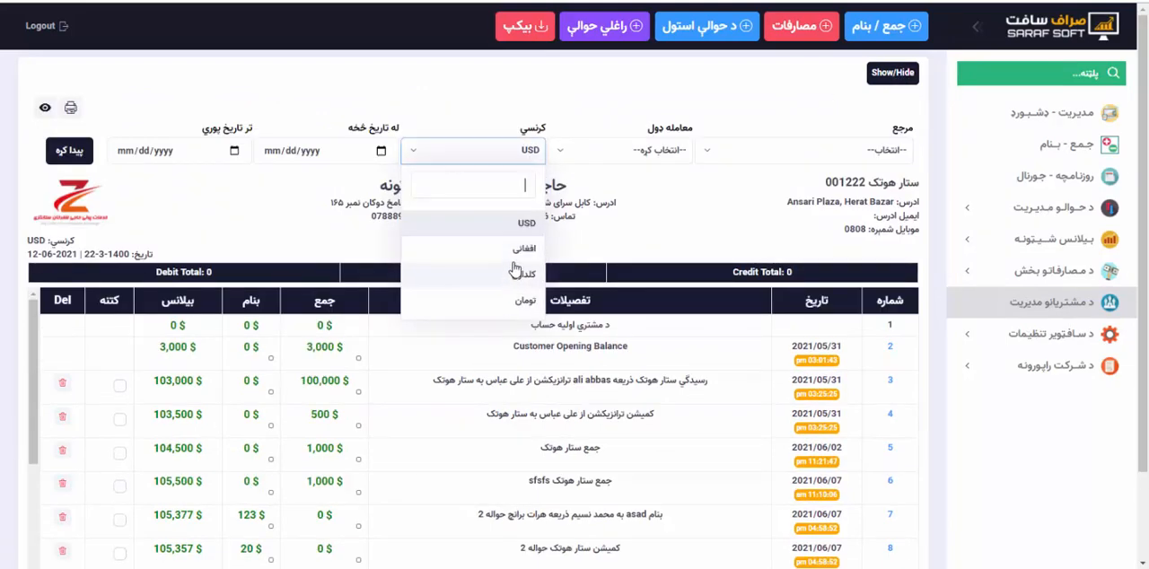
pyautogui.click(516, 253)
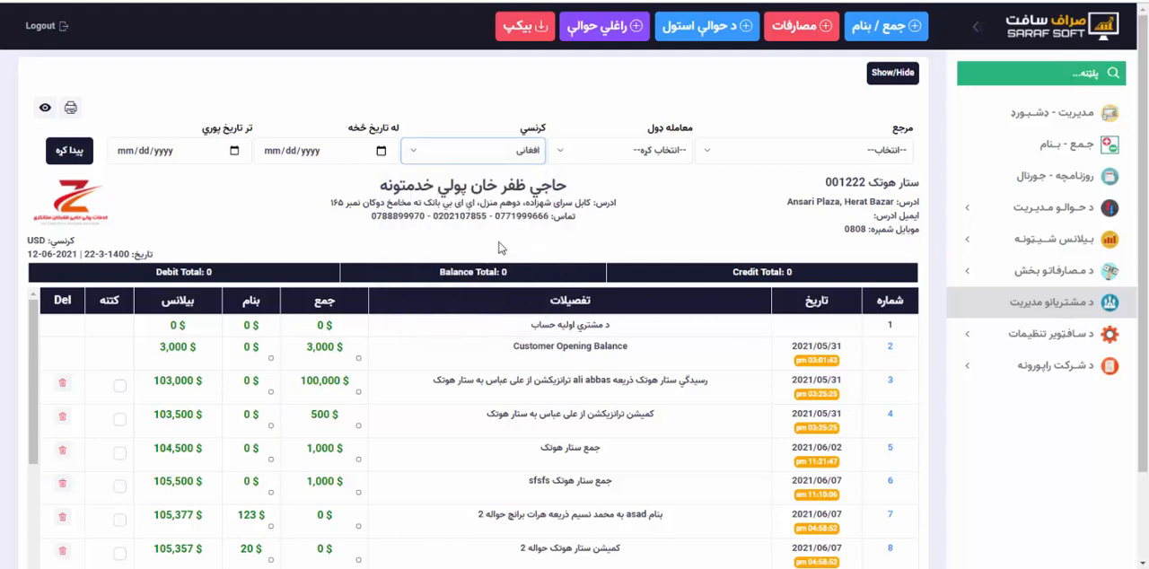
pyautogui.click(68, 149)
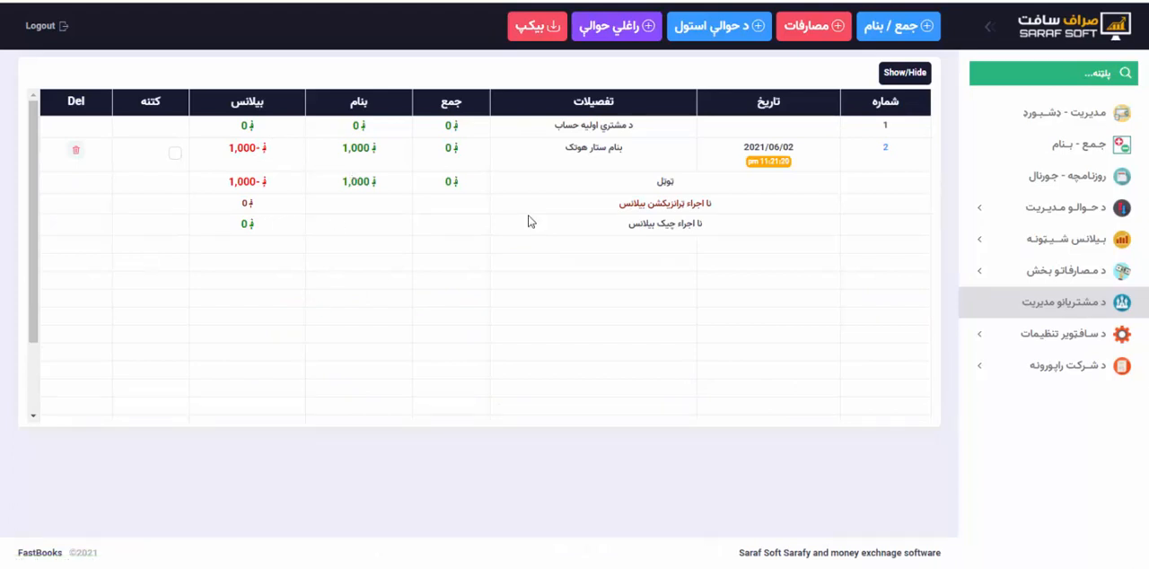
# Switch the statement's currency filter to کلداری and display the matching entries.
pyautogui.click(904, 77)
pyautogui.click(486, 150)
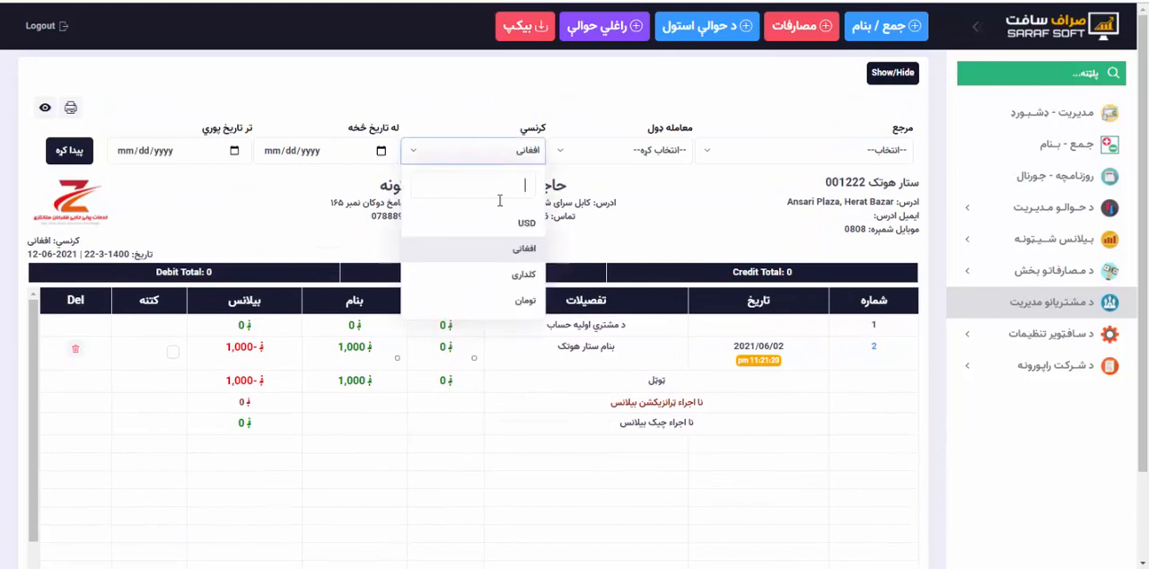
pyautogui.click(504, 275)
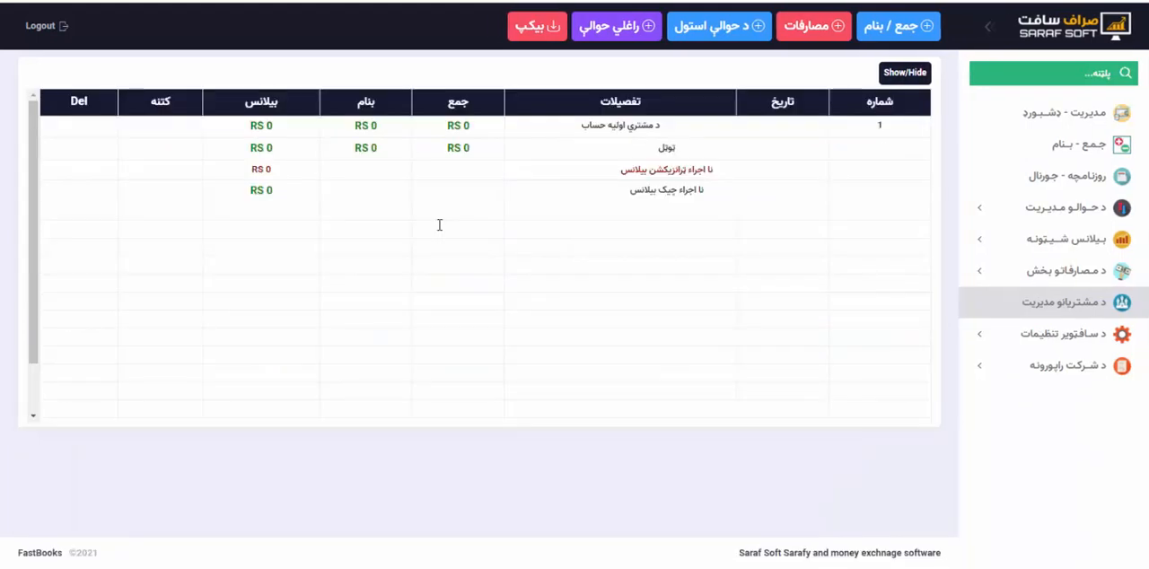
# Filter the statement by USD currency and بنام (debit) transaction type.
pyautogui.click(893, 85)
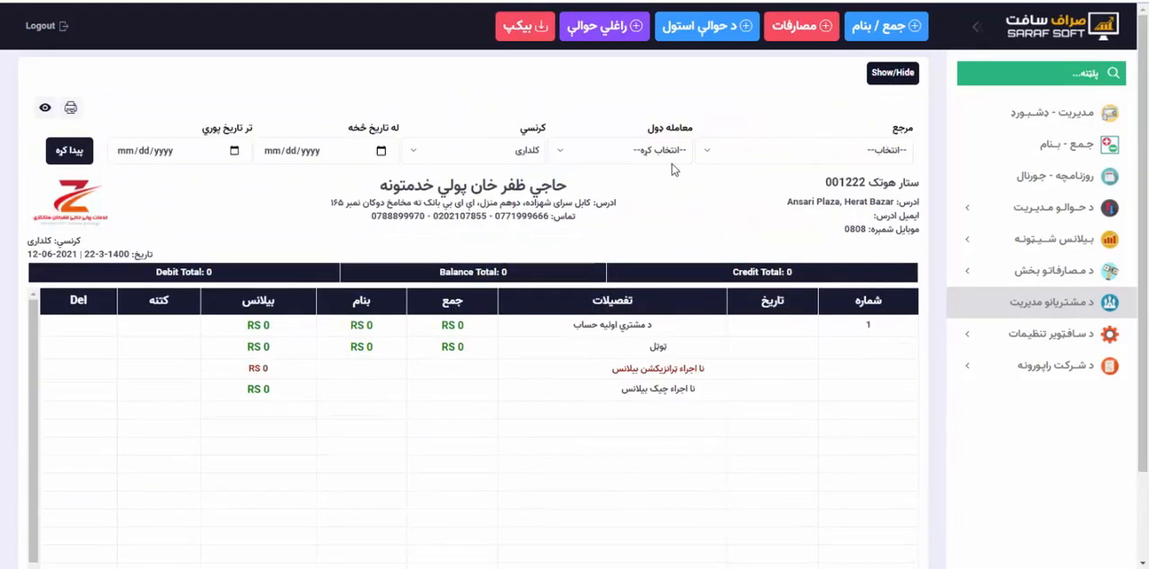
pyautogui.click(643, 161)
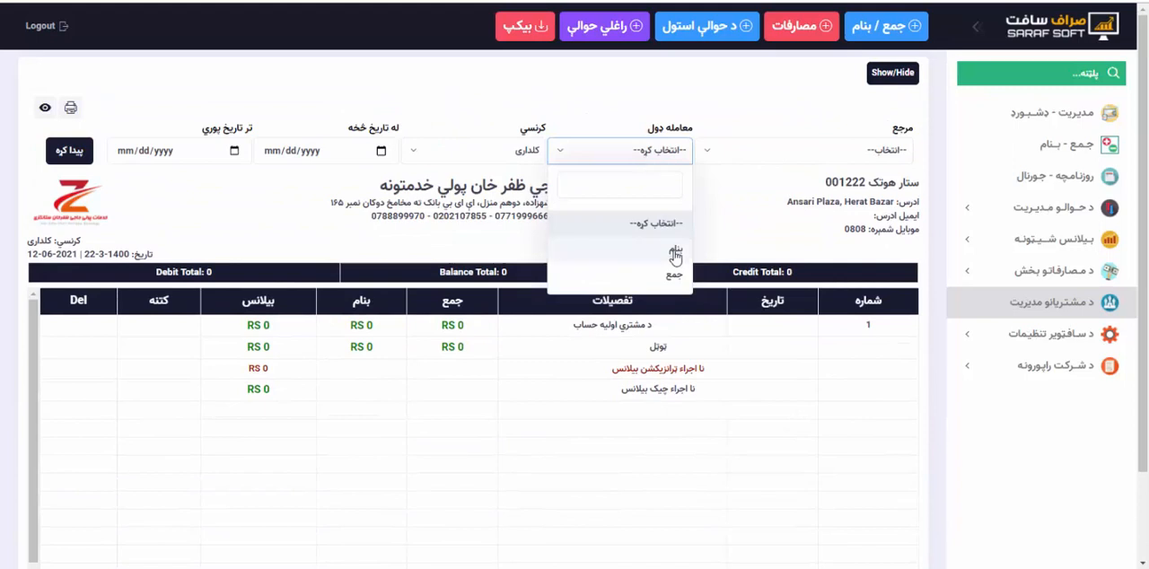
pyautogui.click(456, 157)
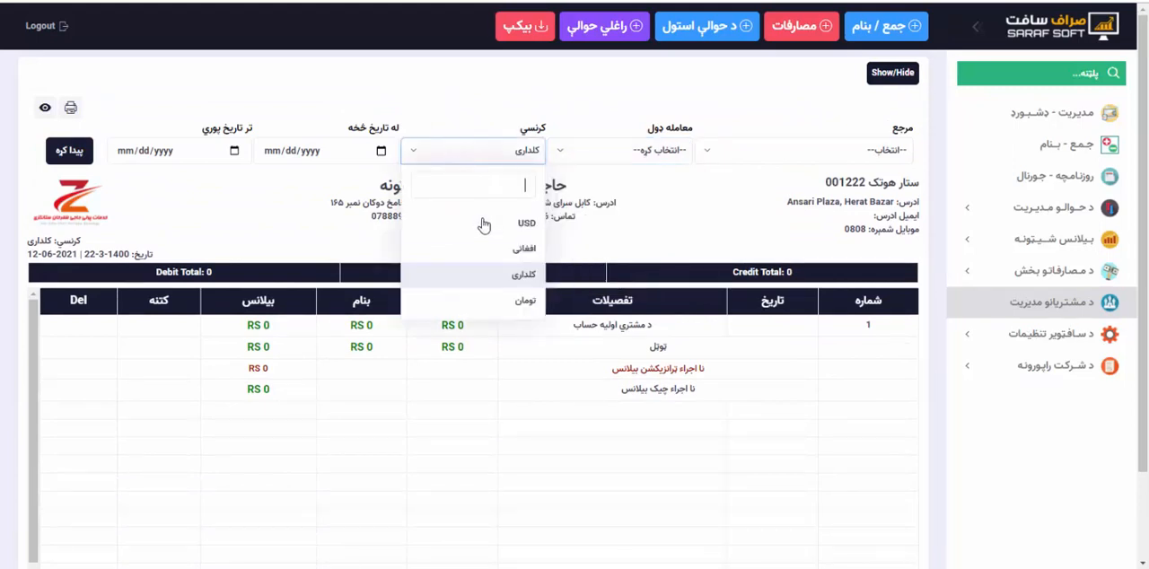
pyautogui.click(485, 223)
pyautogui.click(618, 159)
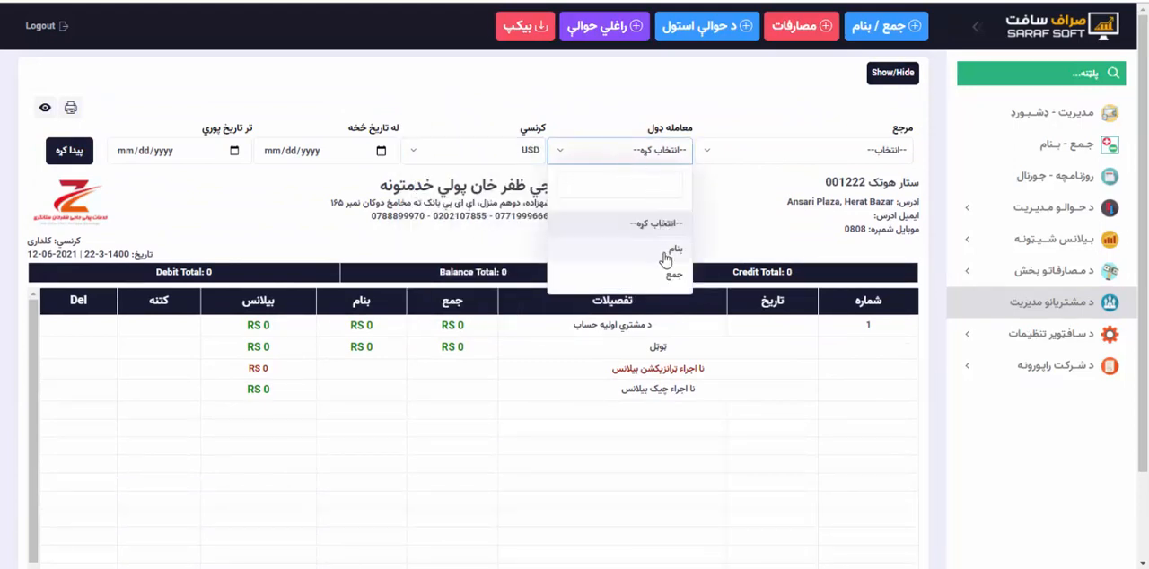
pyautogui.click(665, 259)
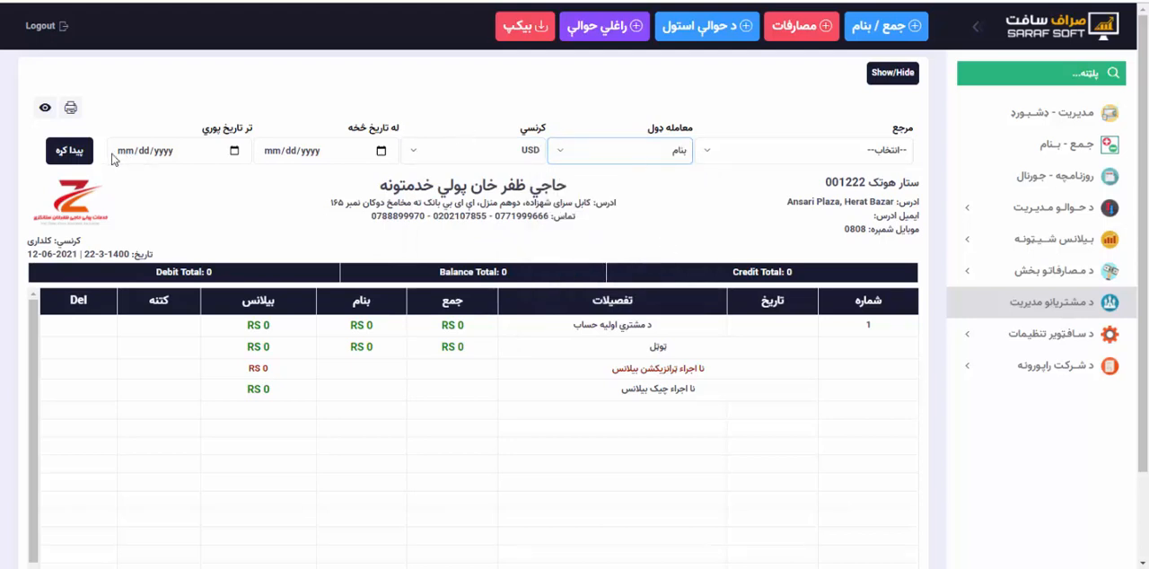
pyautogui.click(78, 153)
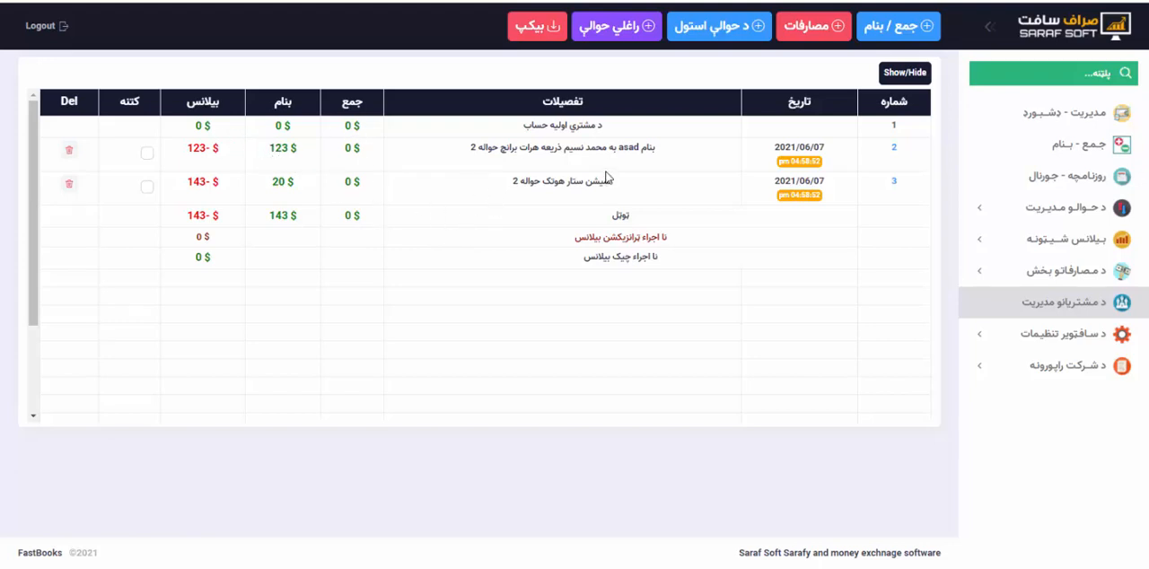
# Change the statement's transaction type filter to جمع (credit) and display the matching USD entries.
pyautogui.click(904, 73)
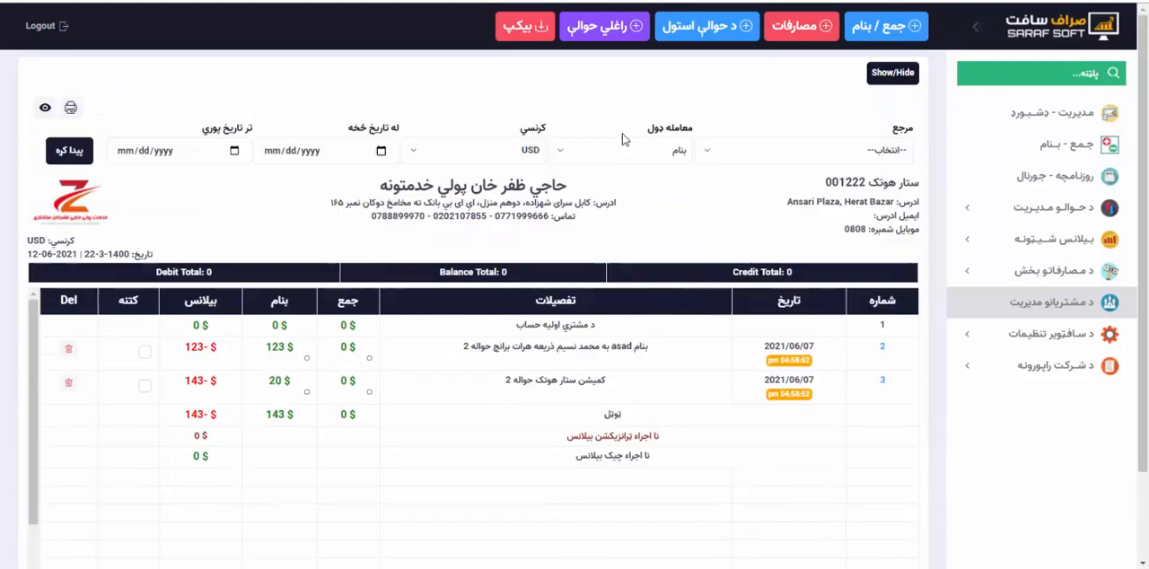
pyautogui.click(580, 160)
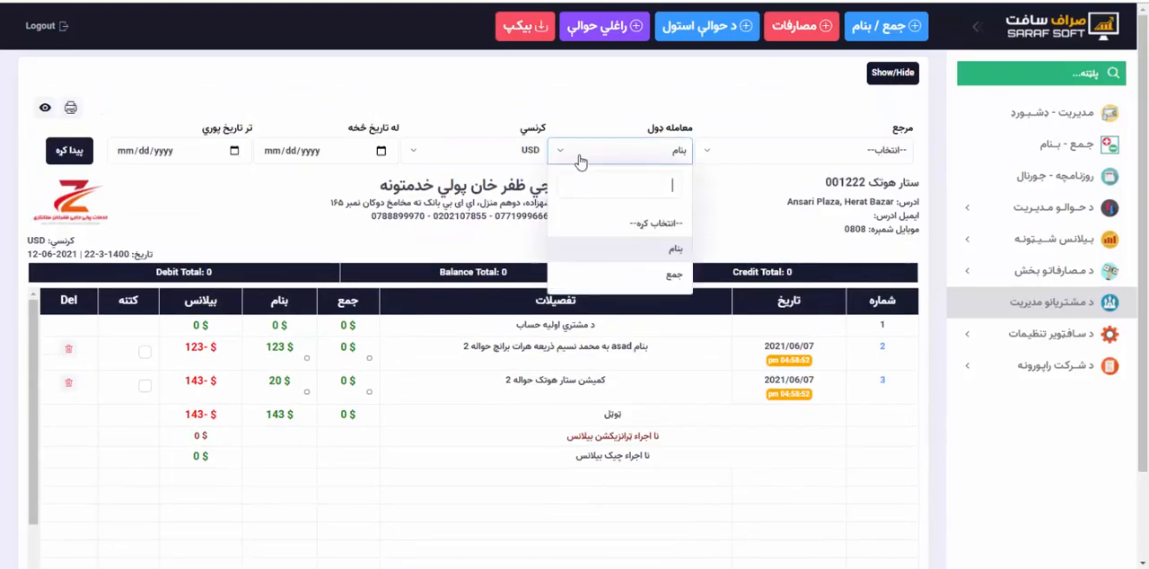
pyautogui.click(631, 273)
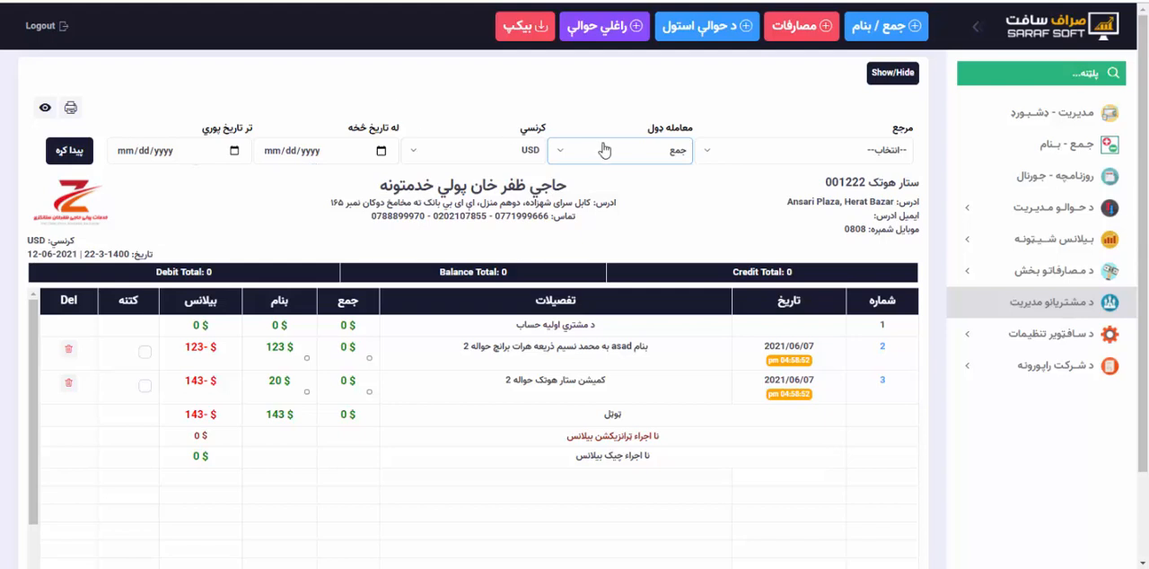
pyautogui.click(79, 153)
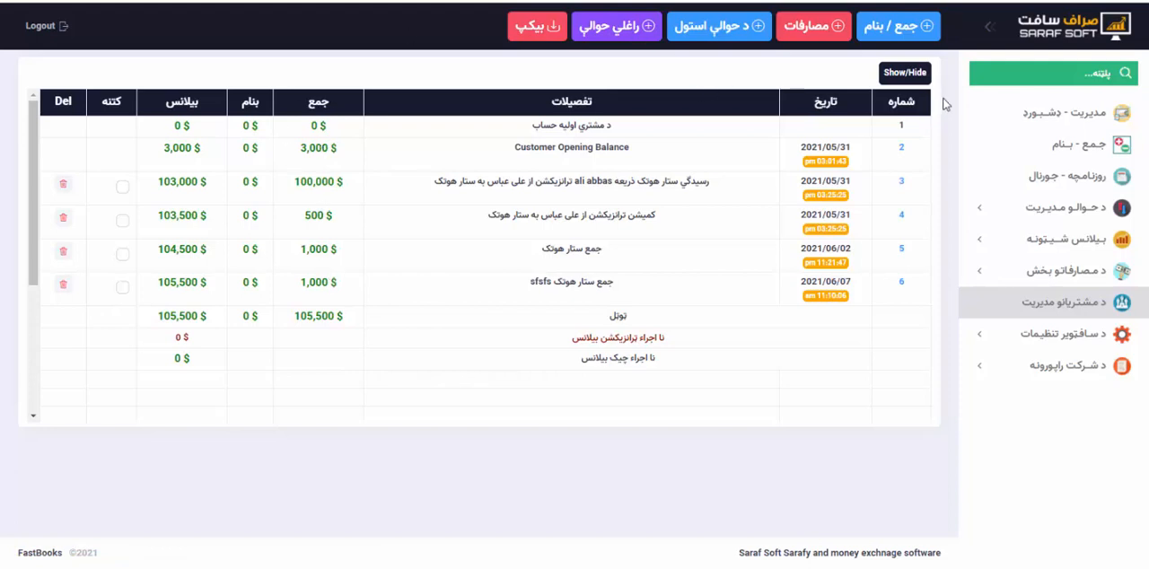
# Set the statement's مرجع (reference) filter to راغلي حوالې (received transfers) and display the matching entries.
pyautogui.click(908, 75)
pyautogui.click(904, 73)
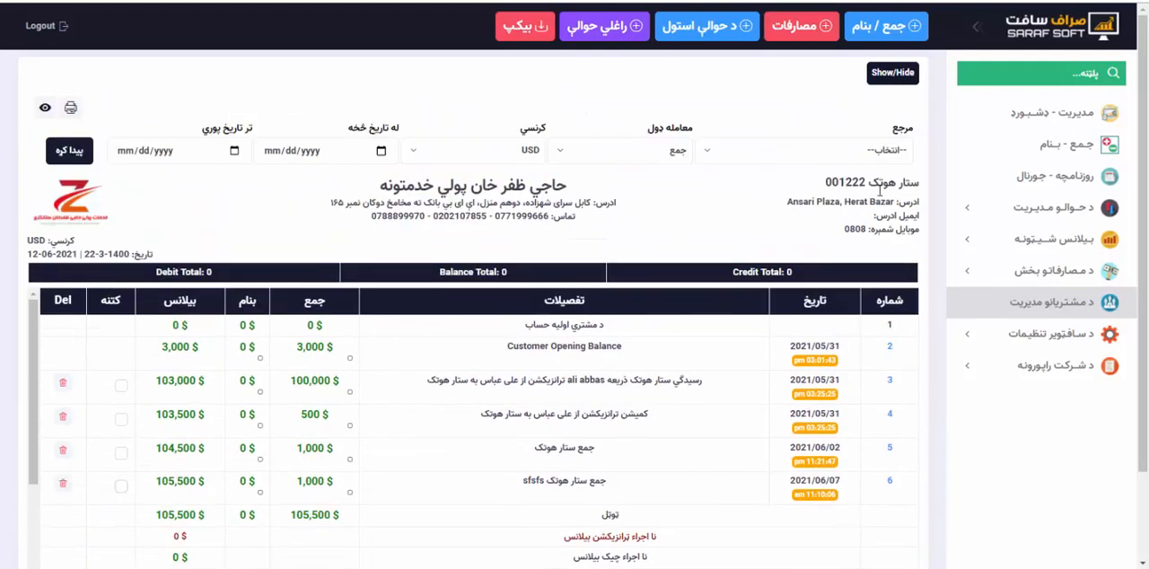
pyautogui.click(825, 153)
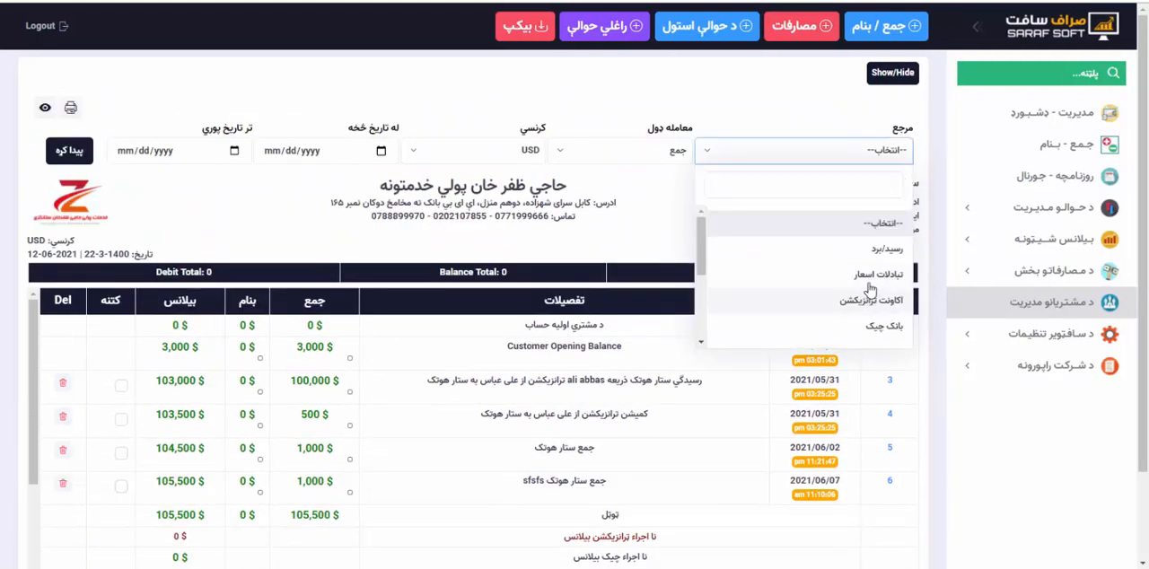
pyautogui.scroll(-1, 862, 293)
pyautogui.scroll(-3, 862, 293)
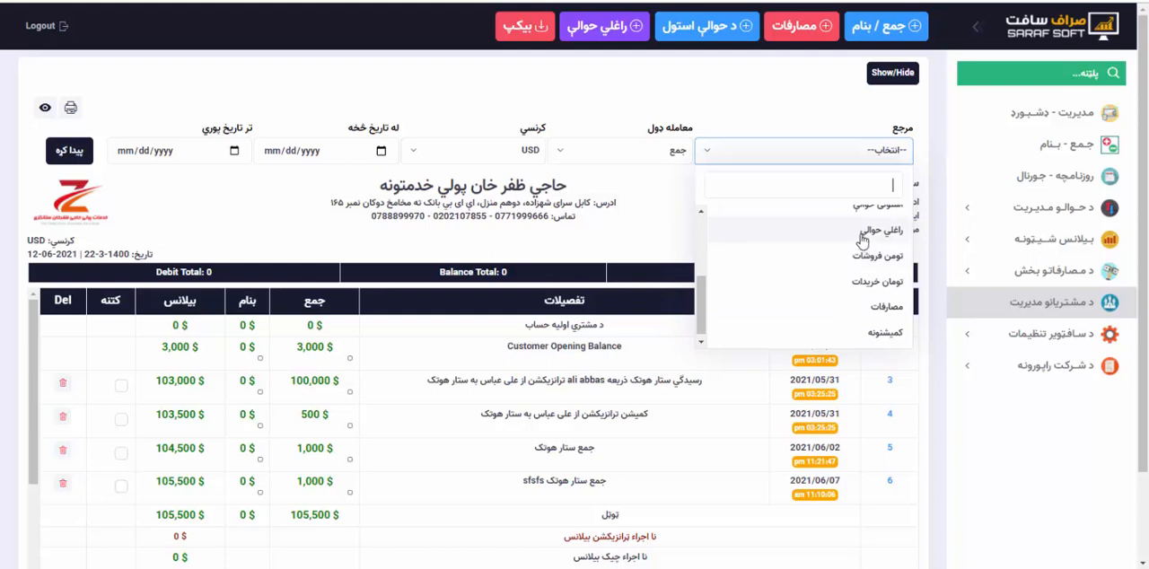
pyautogui.click(855, 235)
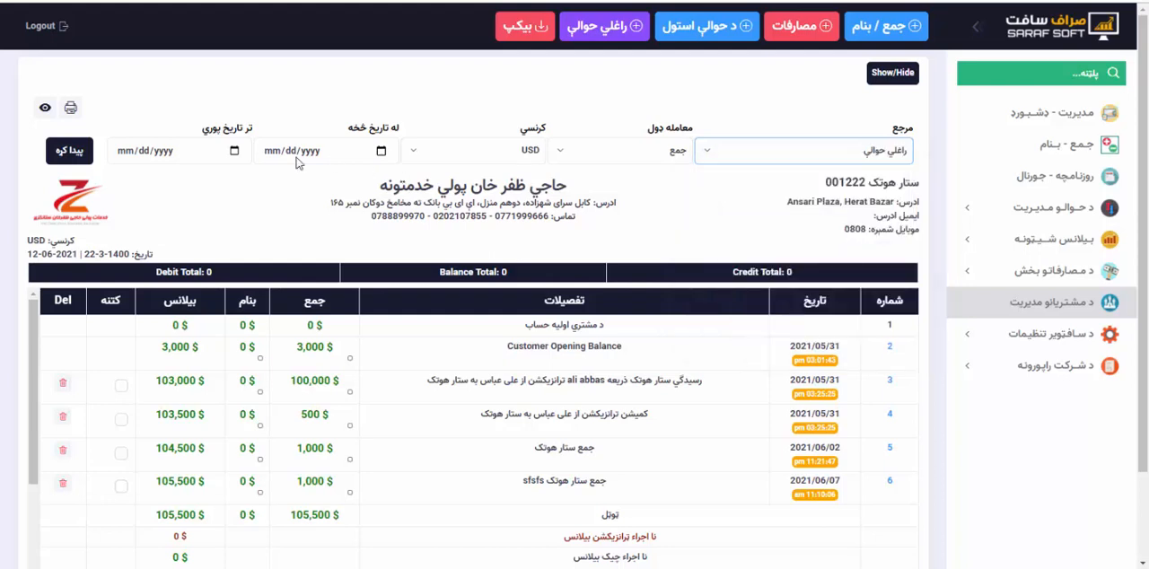
pyautogui.click(92, 154)
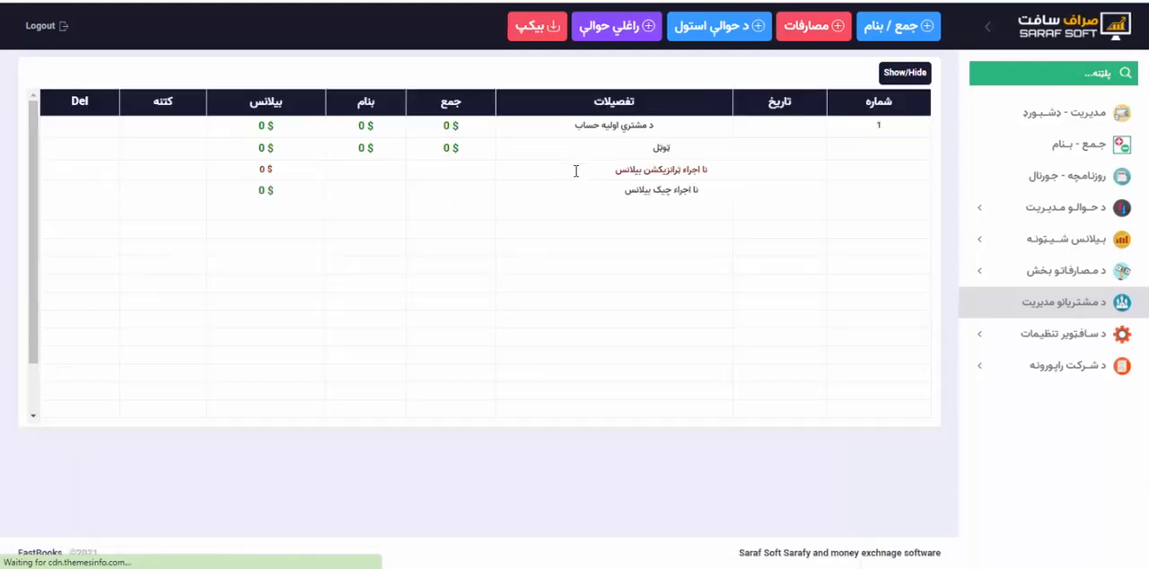
# Reset the transaction type filter to --انتخاب کړه-- and rerun the statement search.
pyautogui.click(902, 75)
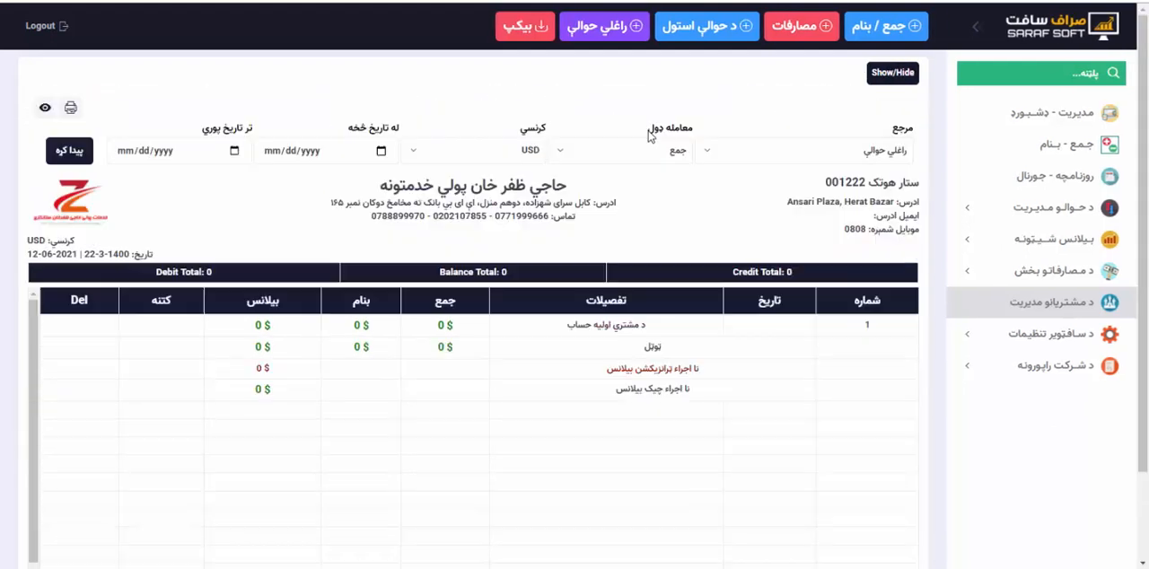
pyautogui.click(645, 148)
pyautogui.click(654, 223)
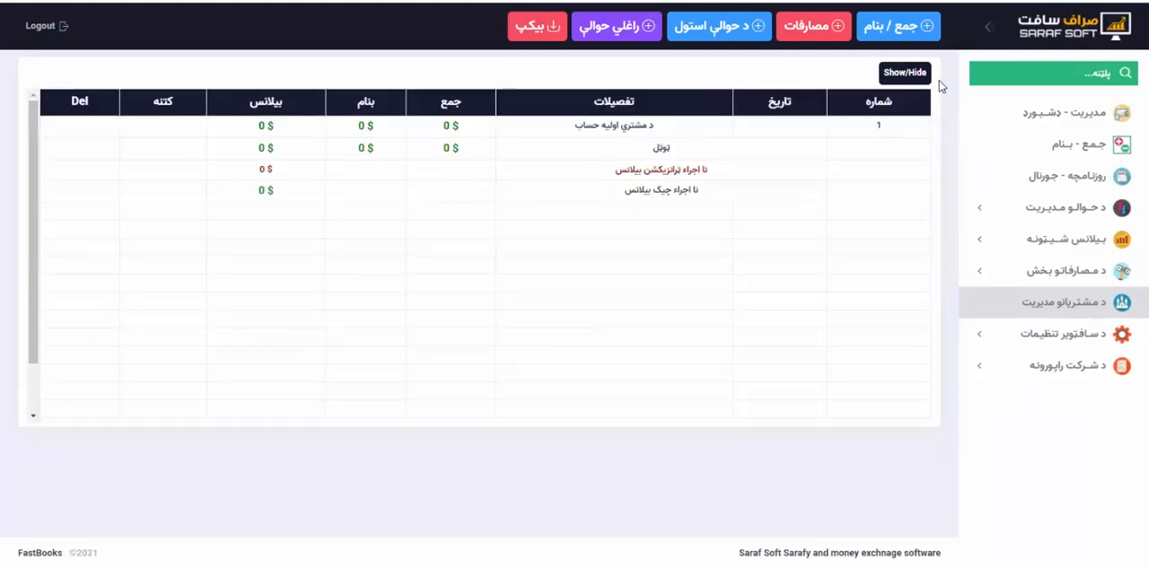
# Change the statement's مرجع (reference) filter to استولی حوالې (sent transfers) and display the matching entries.
pyautogui.click(906, 83)
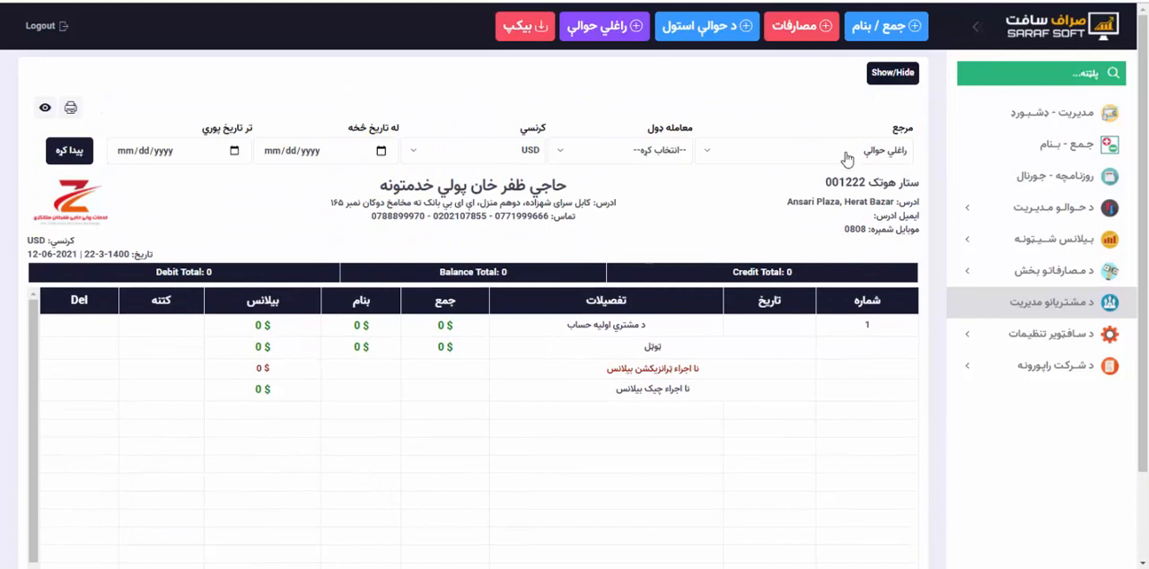
pyautogui.click(848, 154)
pyautogui.click(862, 243)
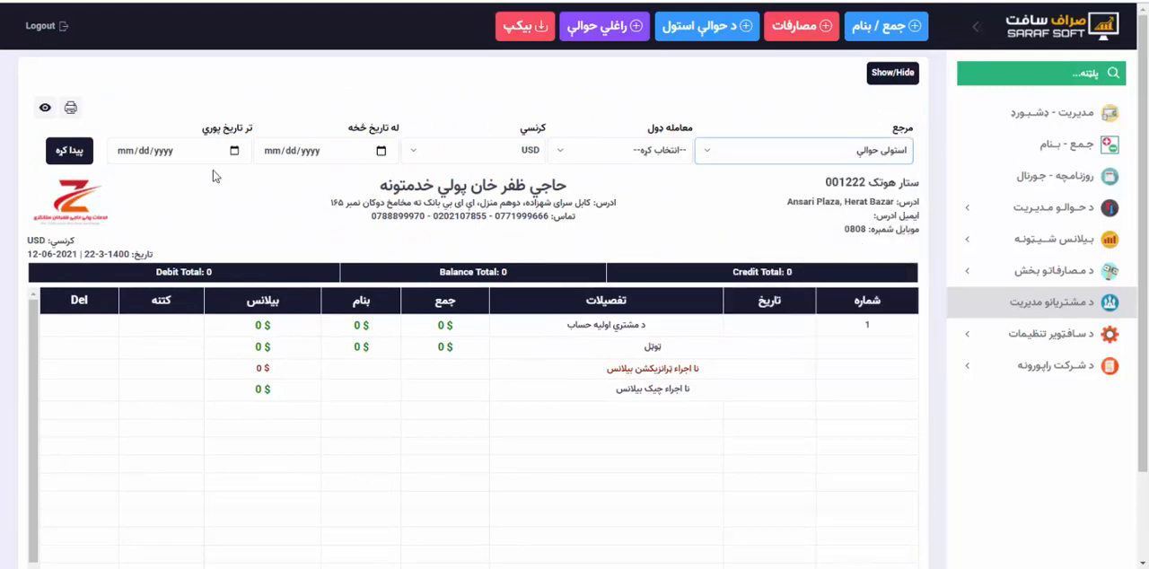
pyautogui.click(75, 153)
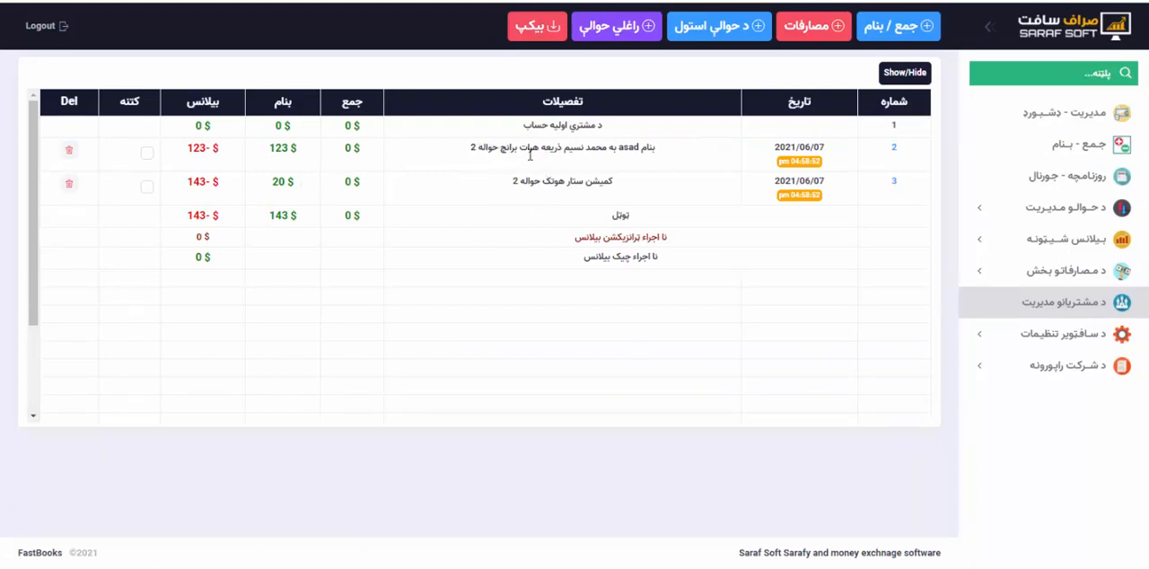
# Show the statement's filters again and look at the calendars for the start and end dates.
pyautogui.click(904, 73)
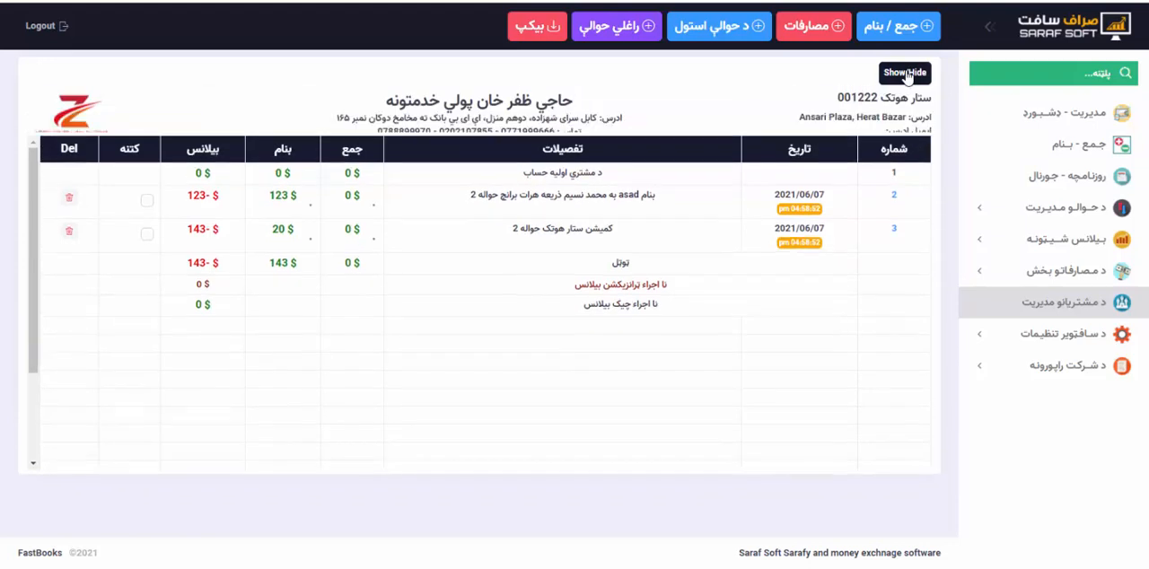
pyautogui.click(381, 151)
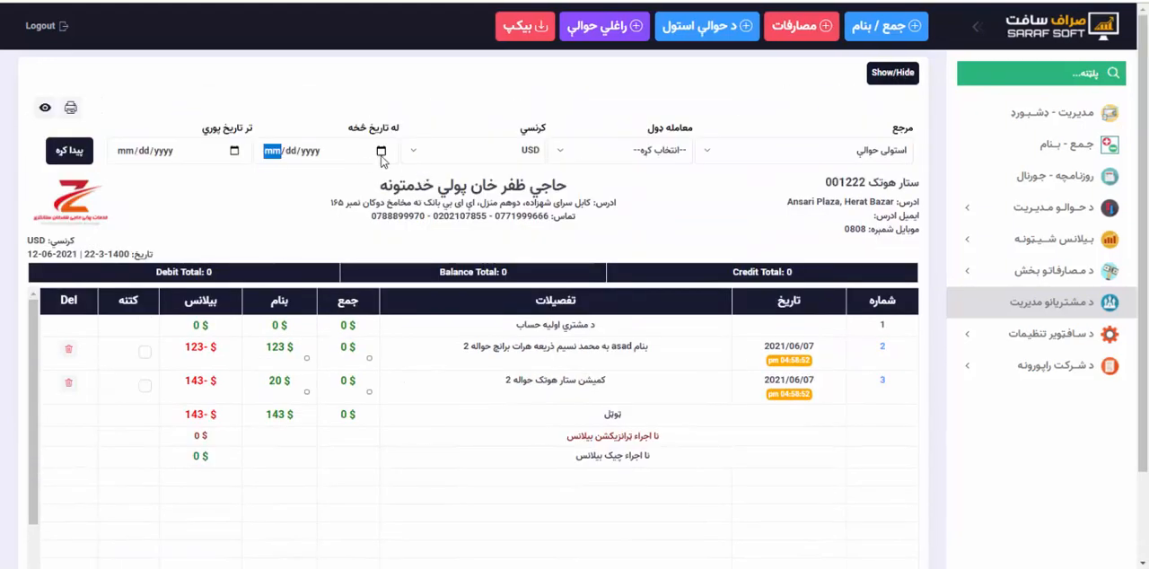
pyautogui.click(234, 151)
pyautogui.click(235, 153)
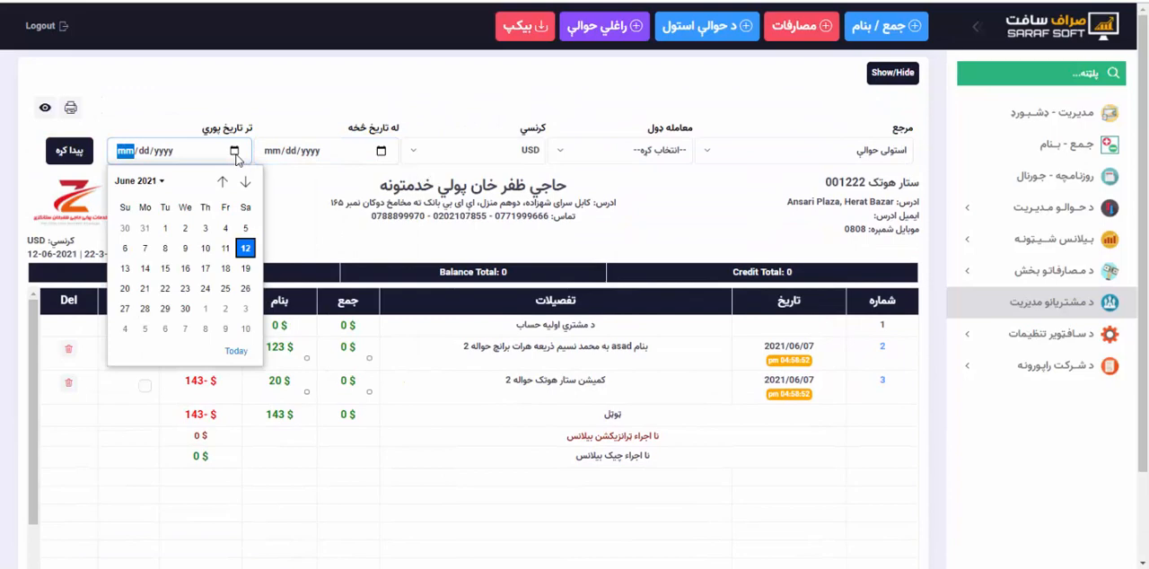
# Start printing the filtered statement and set the print destination to Save as PDF.
pyautogui.click(70, 106)
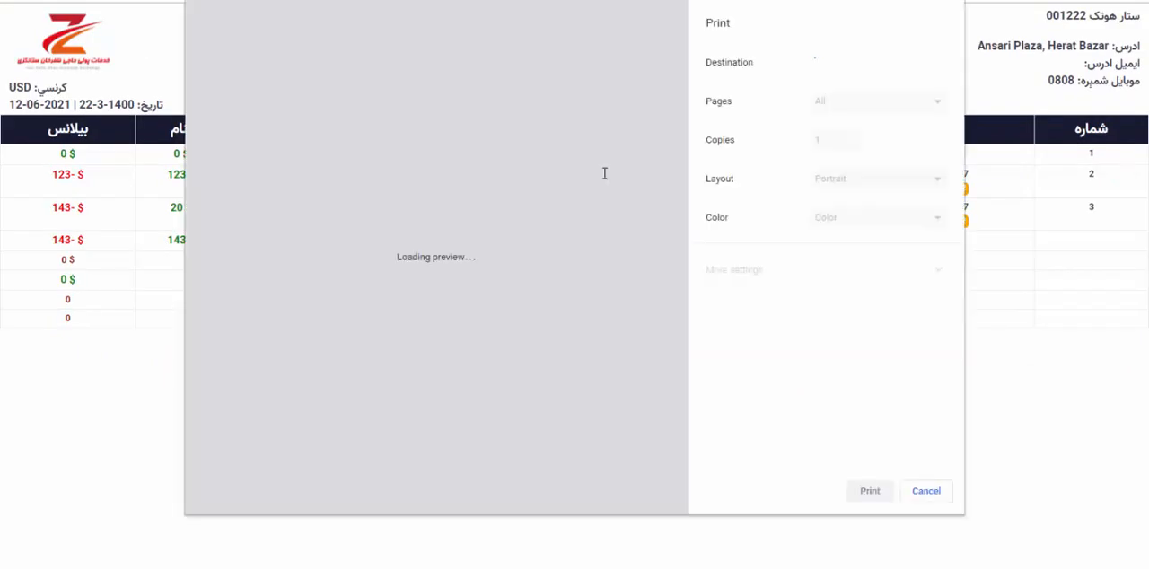
pyautogui.click(847, 65)
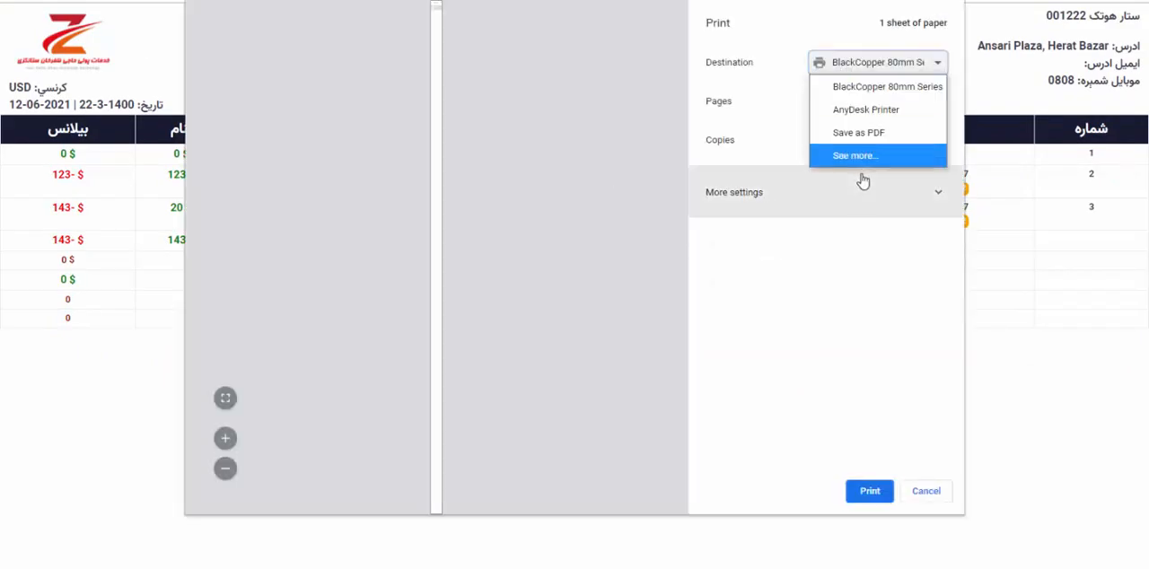
pyautogui.click(852, 156)
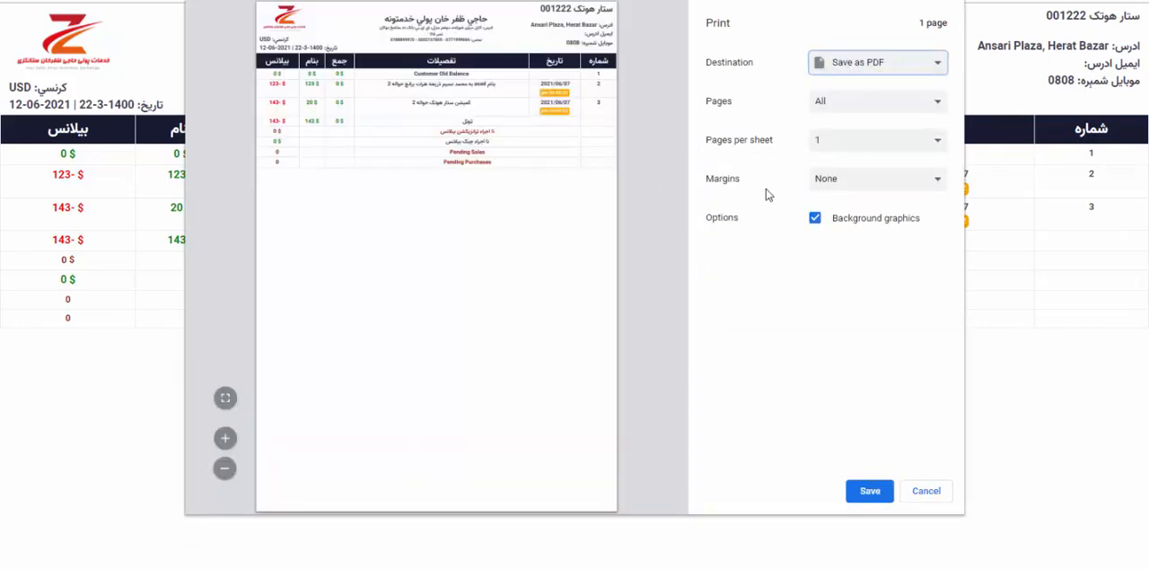
# Try to save the printed statement as a PDF, and cancel both the file saving and the printing.
pyautogui.click(866, 490)
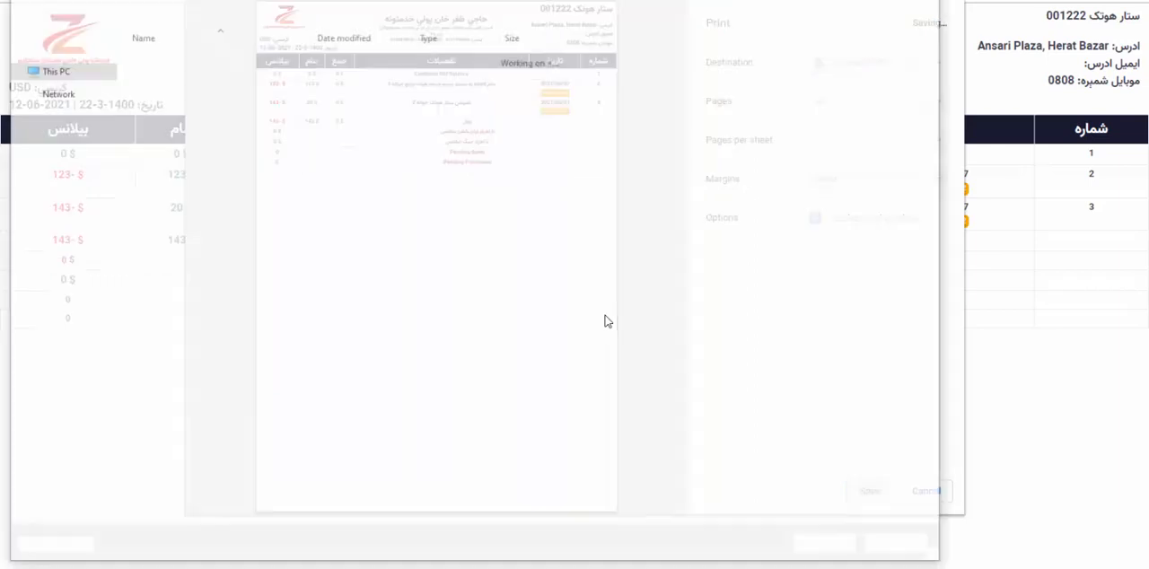
pyautogui.click(898, 544)
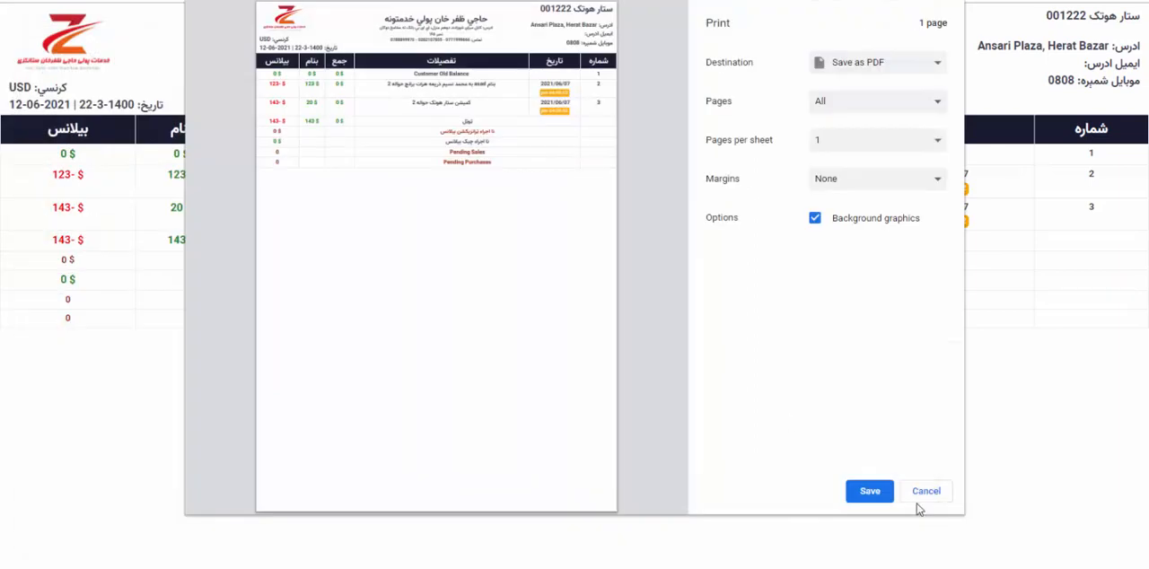
pyautogui.click(920, 491)
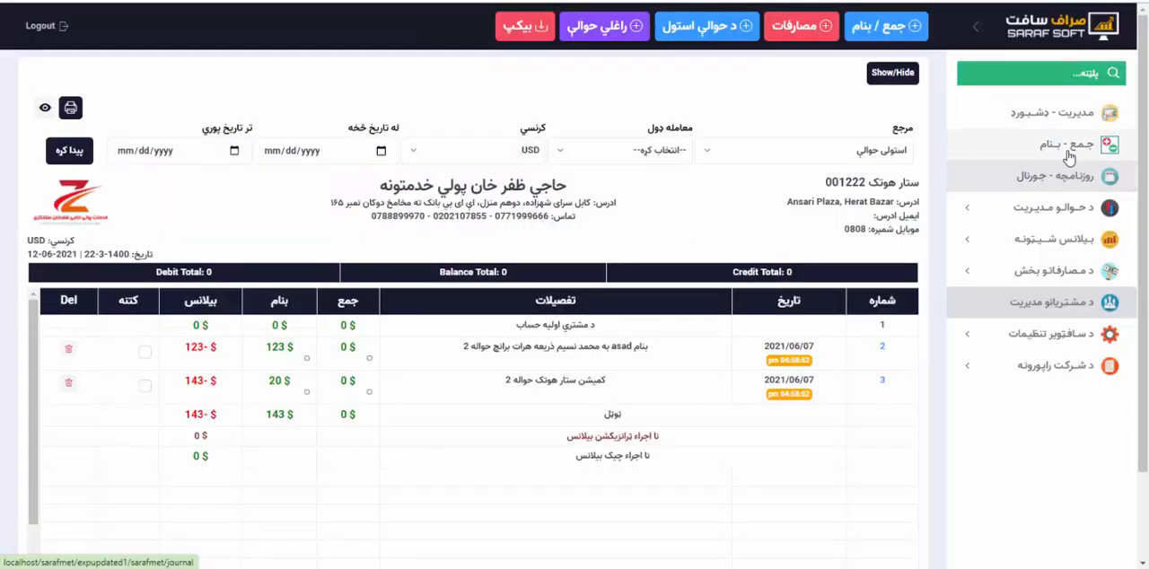
# Go to the customer list (د مشتریان لیست) and start creating an account for a new customer.
pyautogui.click(1060, 309)
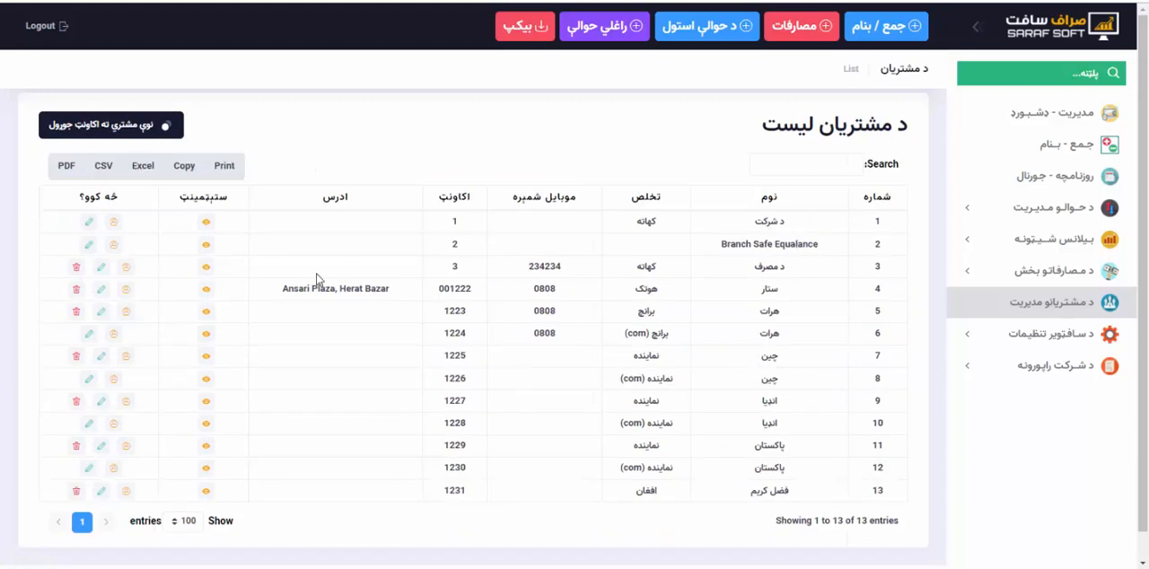
pyautogui.click(114, 127)
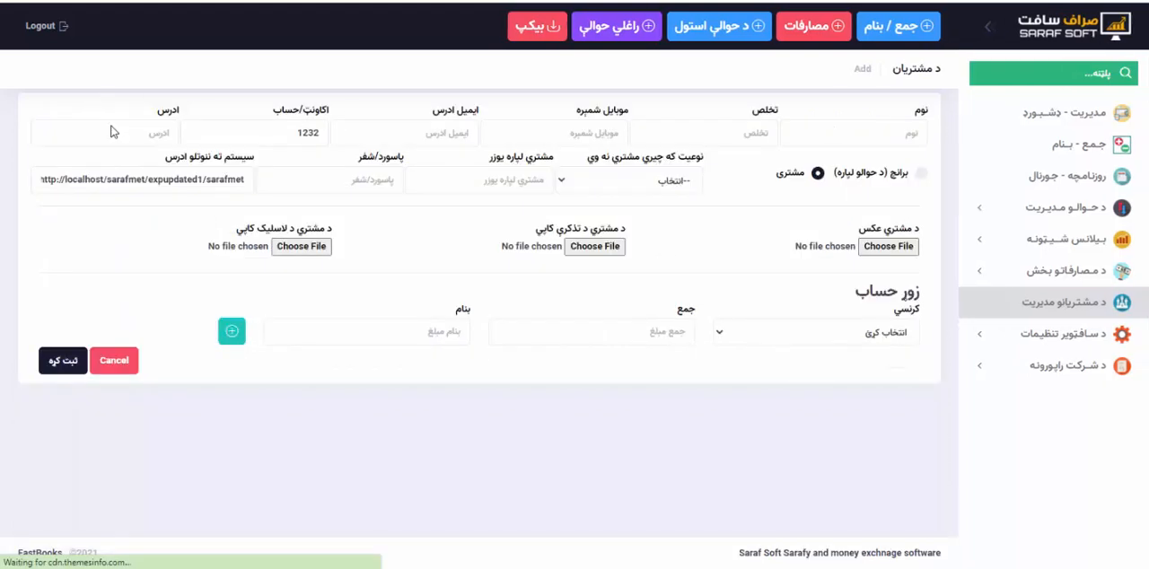
pyautogui.hotkey('alt', 'Left')
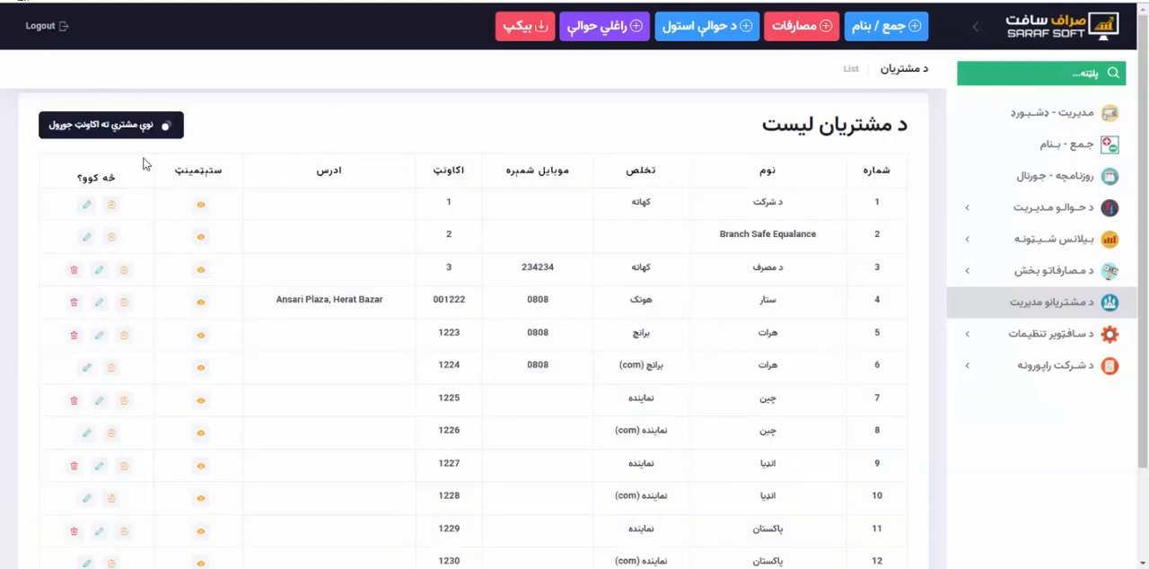
pyautogui.click(123, 130)
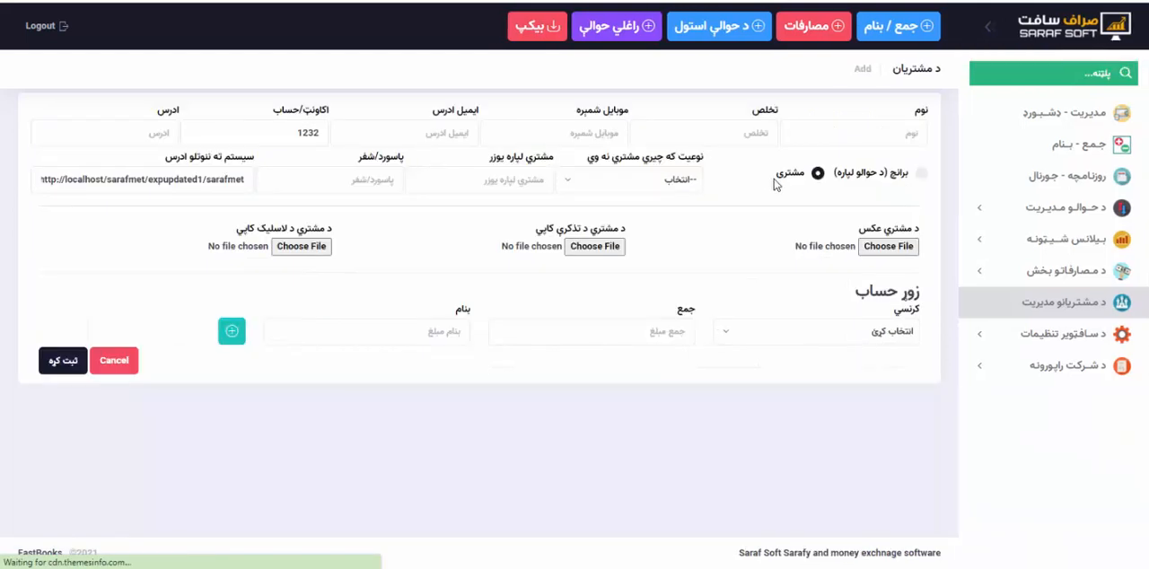
# Enter the new customer's first name (نوم) and surname (تخلص).
pyautogui.click(854, 138)
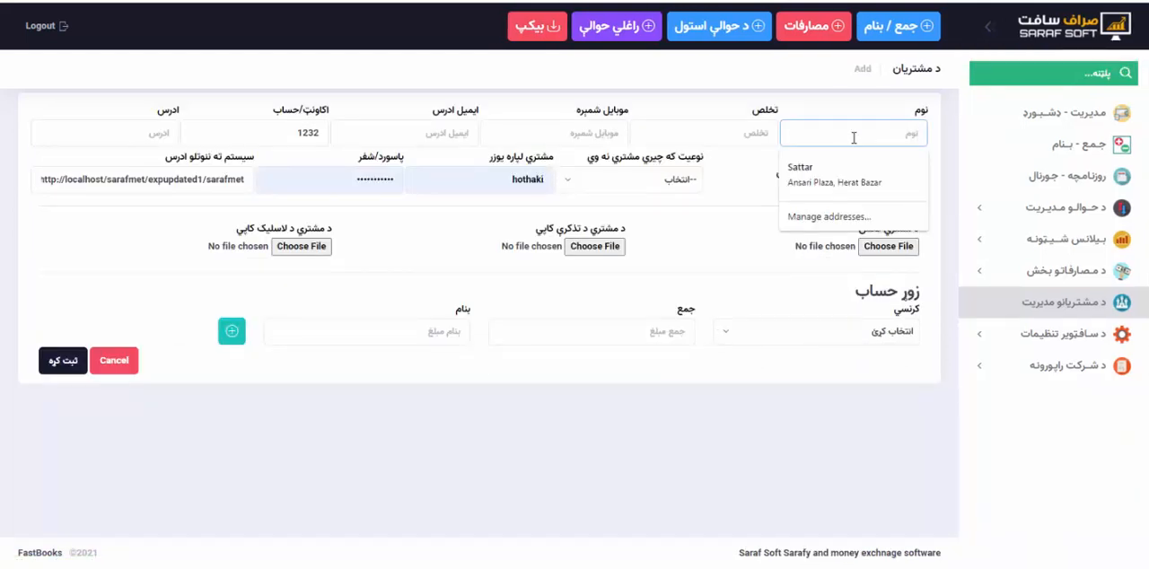
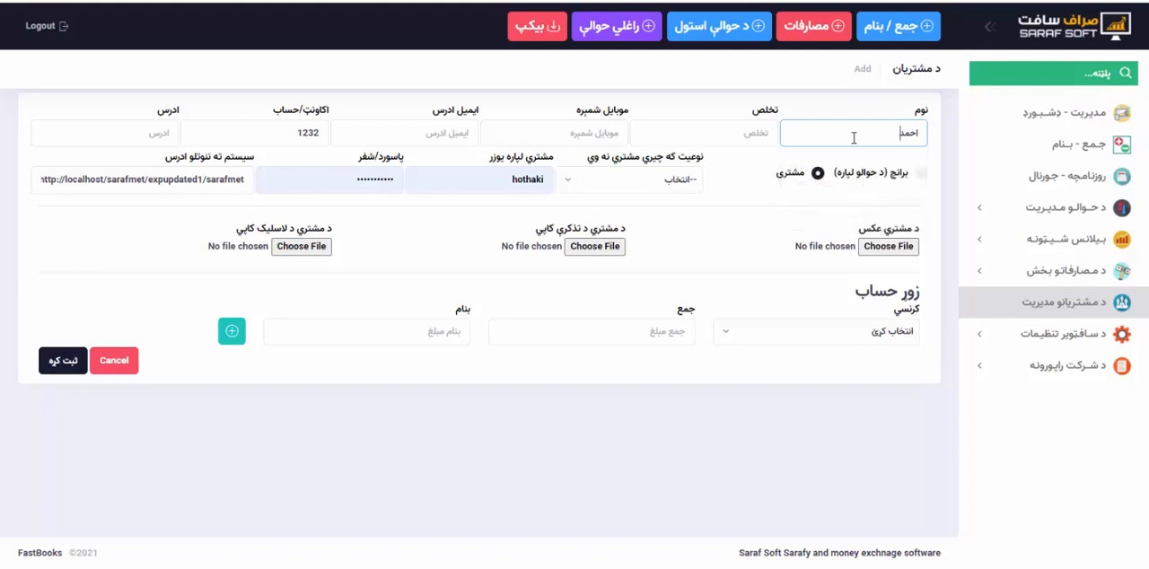
pyautogui.press('Tab')
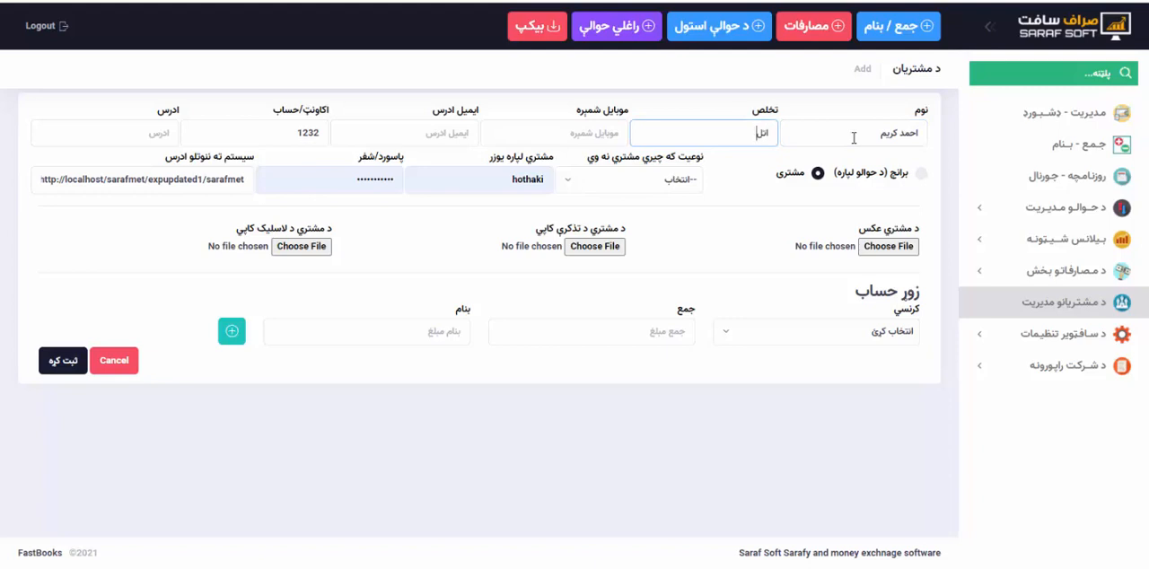
# Examine the form's mobile, email, account and address fields, the branch or customer choice, and the file selection for the ID copy.
pyautogui.click(545, 133)
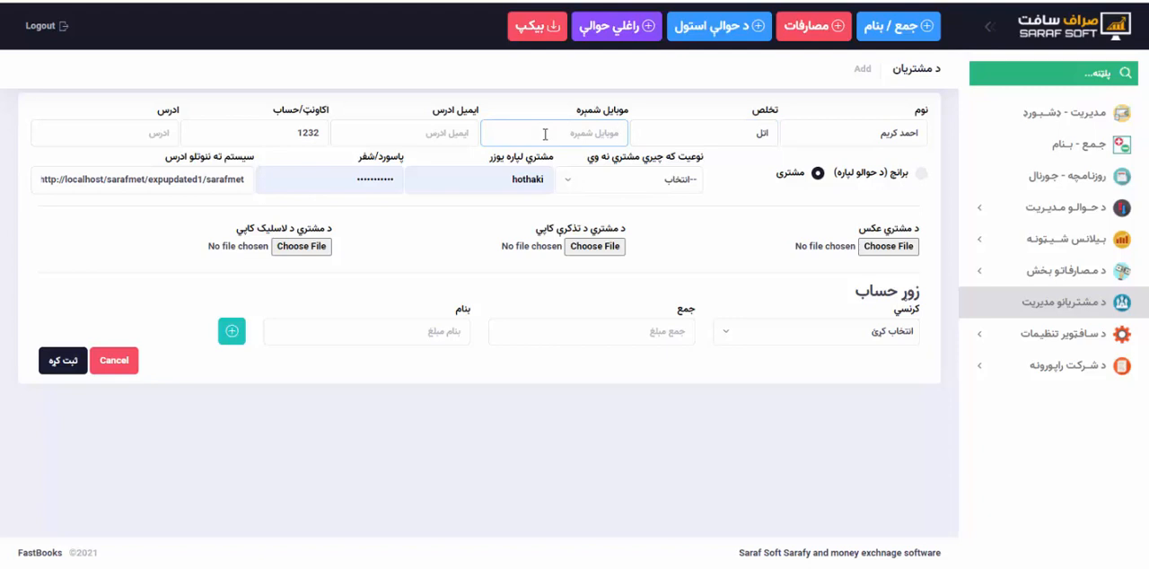
pyautogui.click(434, 132)
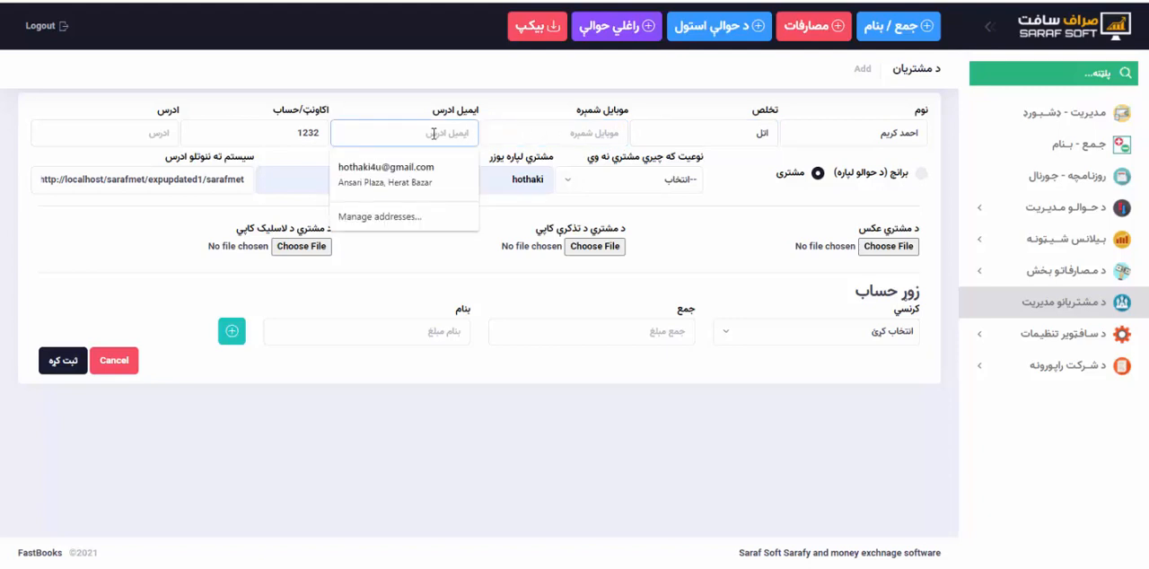
pyautogui.doubleClick(287, 135)
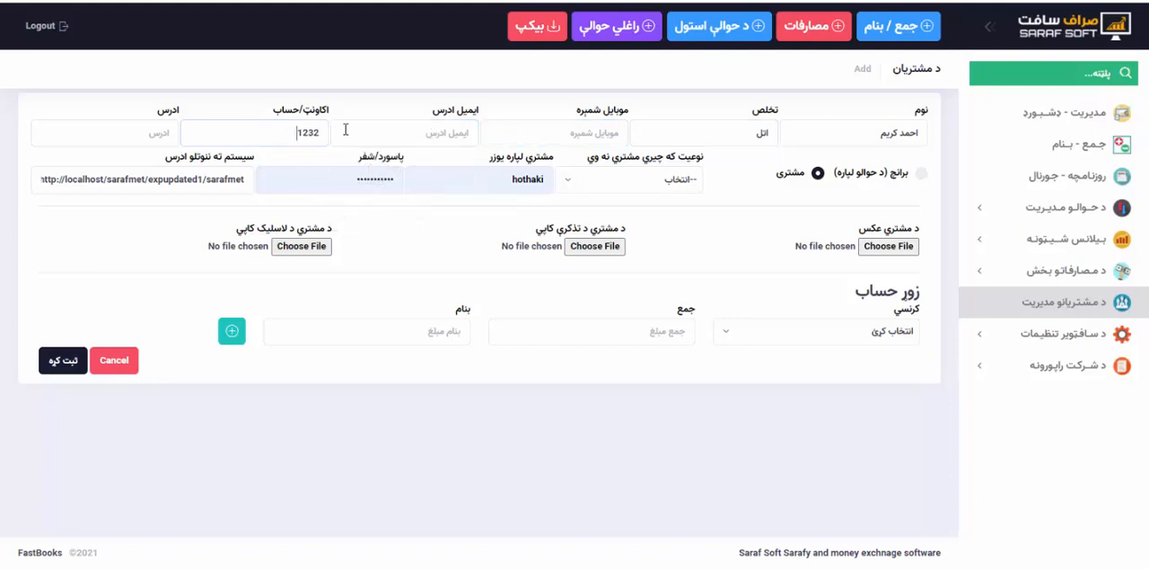
pyautogui.click(281, 143)
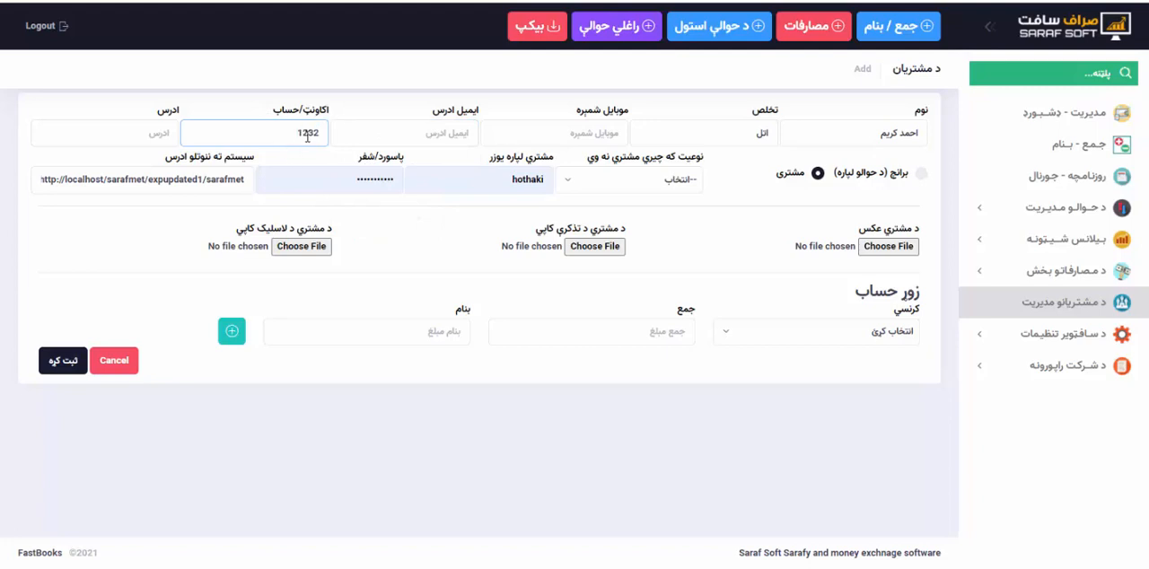
pyautogui.click(154, 130)
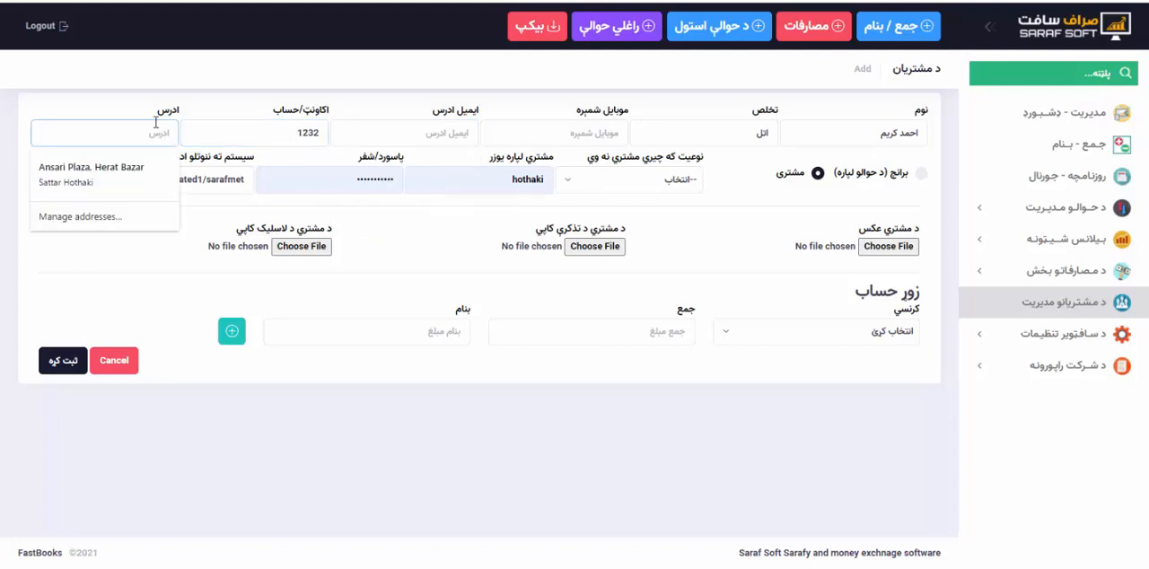
pyautogui.click(186, 106)
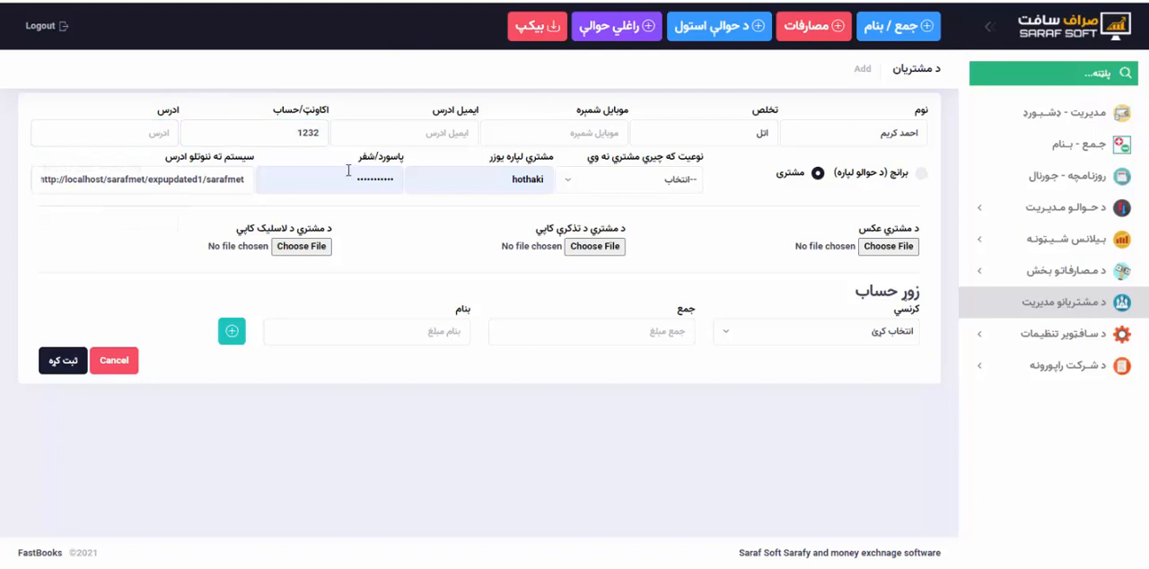
pyautogui.click(921, 174)
pyautogui.click(819, 175)
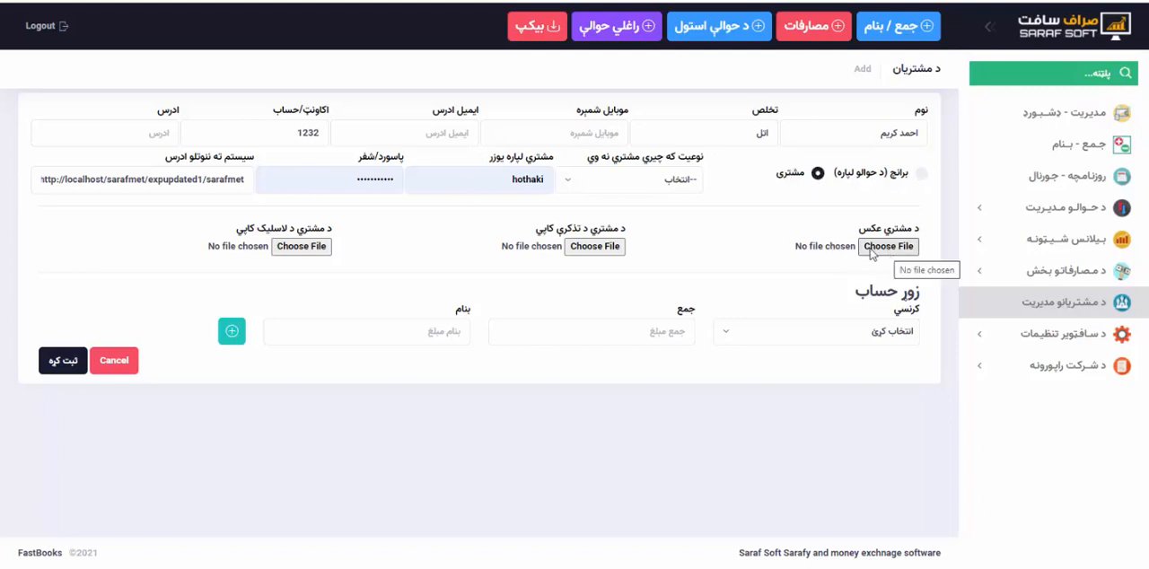
pyautogui.click(597, 247)
pyautogui.click(897, 543)
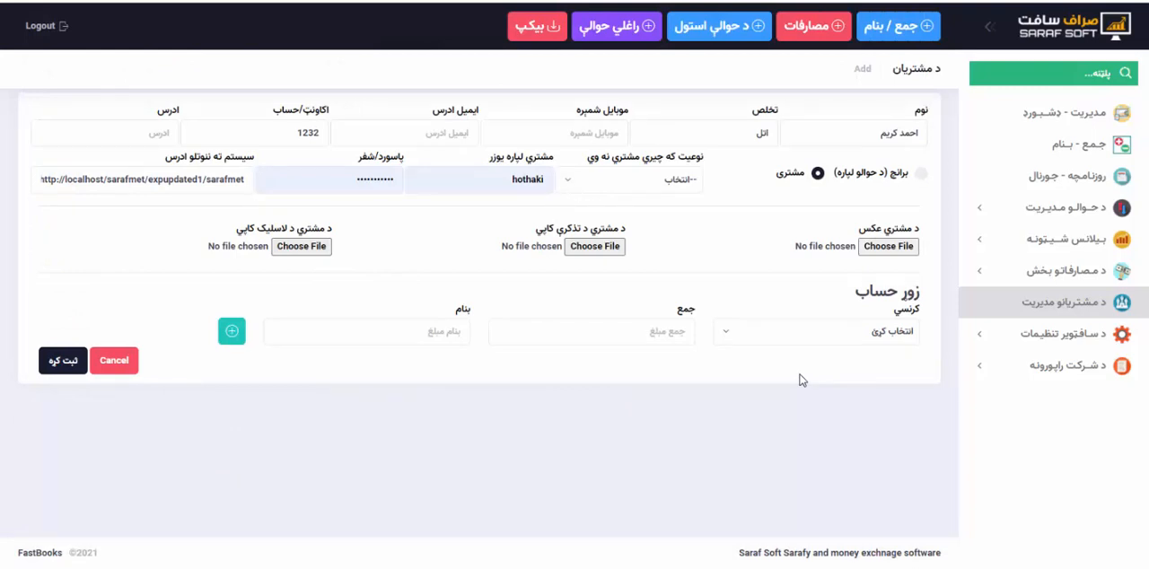
# Add an old balance (زوړ حساب) row in $ with both amounts left empty.
pyautogui.click(771, 335)
pyautogui.click(863, 431)
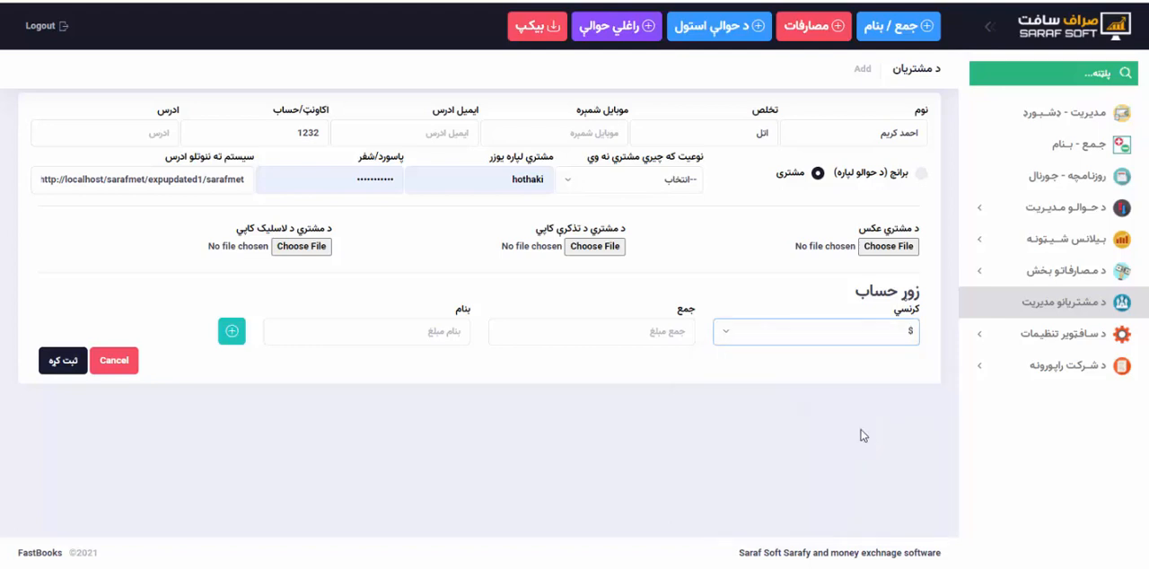
pyautogui.click(655, 329)
pyautogui.click(452, 330)
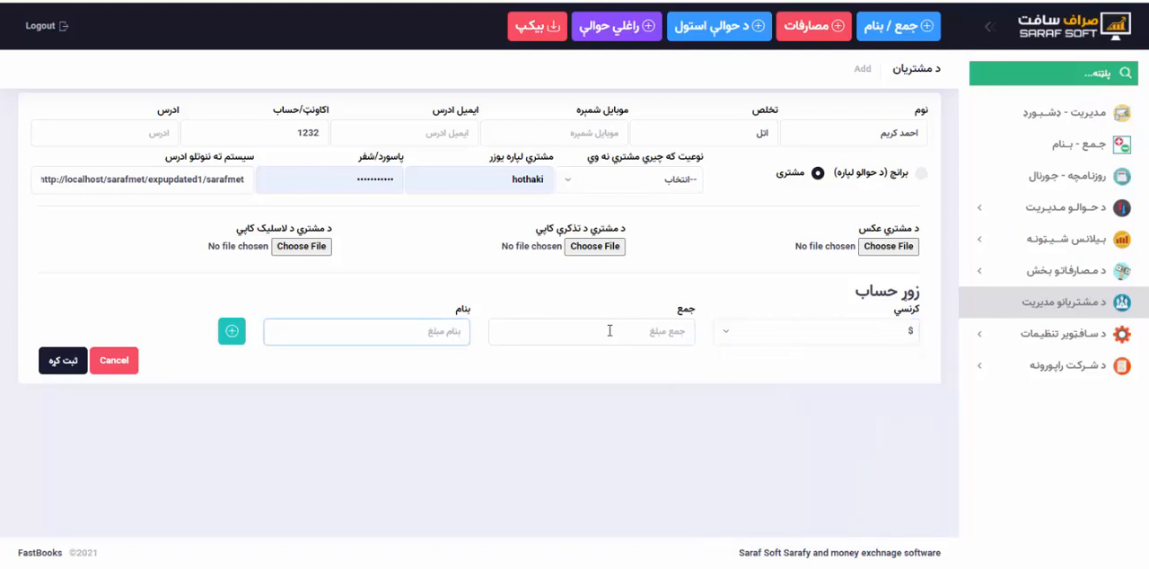
pyautogui.click(610, 330)
pyautogui.click(232, 332)
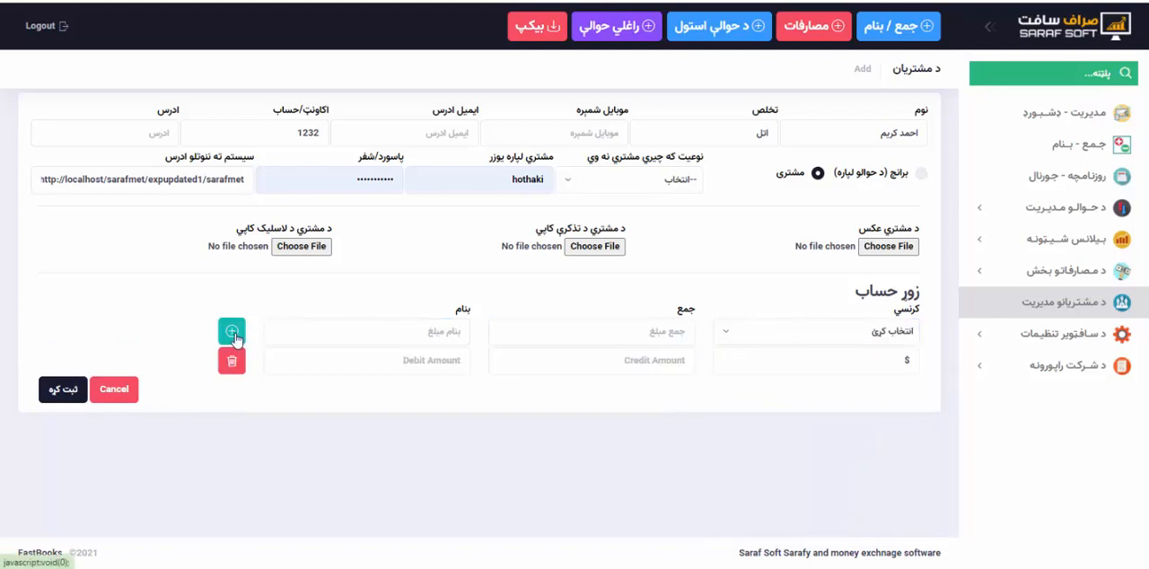
# Choose ؋ as the currency of the next balance entry and delete the empty $ row.
pyautogui.click(784, 363)
pyautogui.click(785, 345)
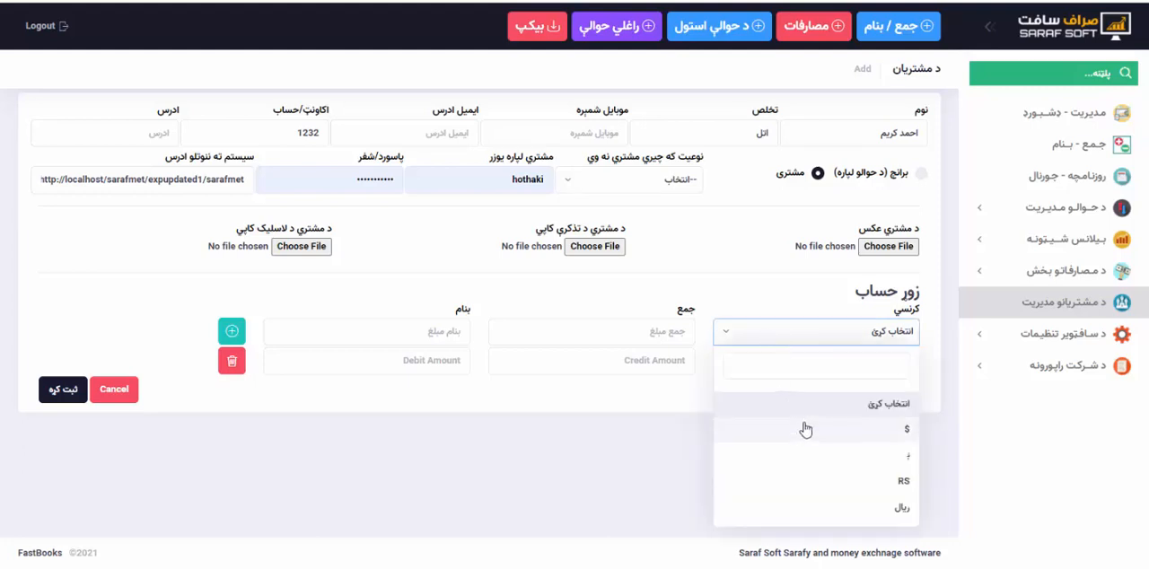
pyautogui.click(826, 459)
pyautogui.click(597, 332)
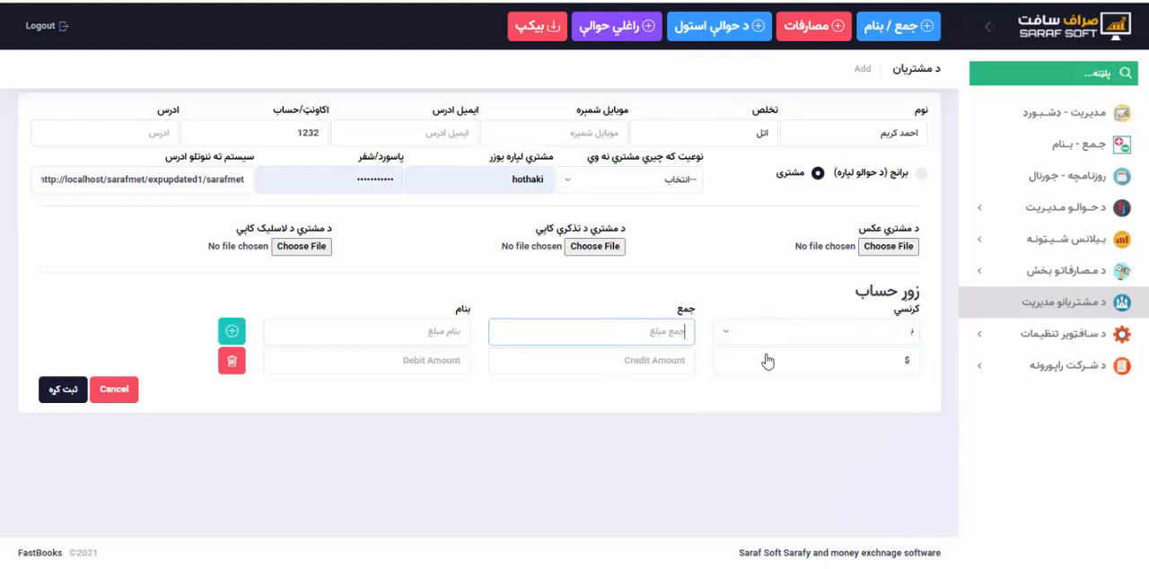
pyautogui.click(790, 366)
pyautogui.click(572, 355)
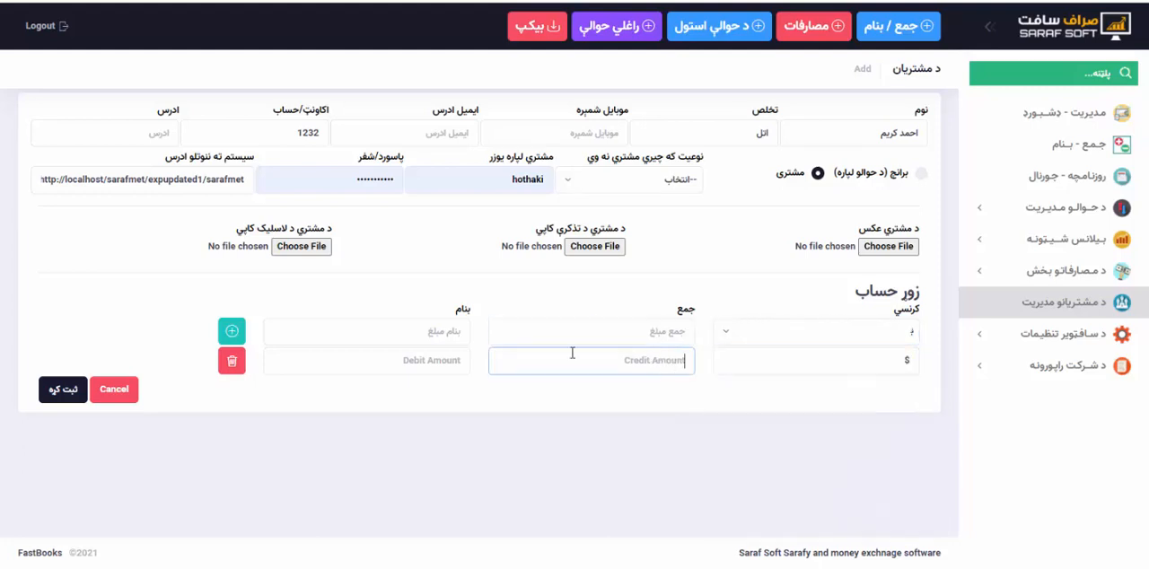
pyautogui.click(237, 366)
# Add an old balance row in $ with a credit (جمع) amount of 4000.
pyautogui.click(808, 334)
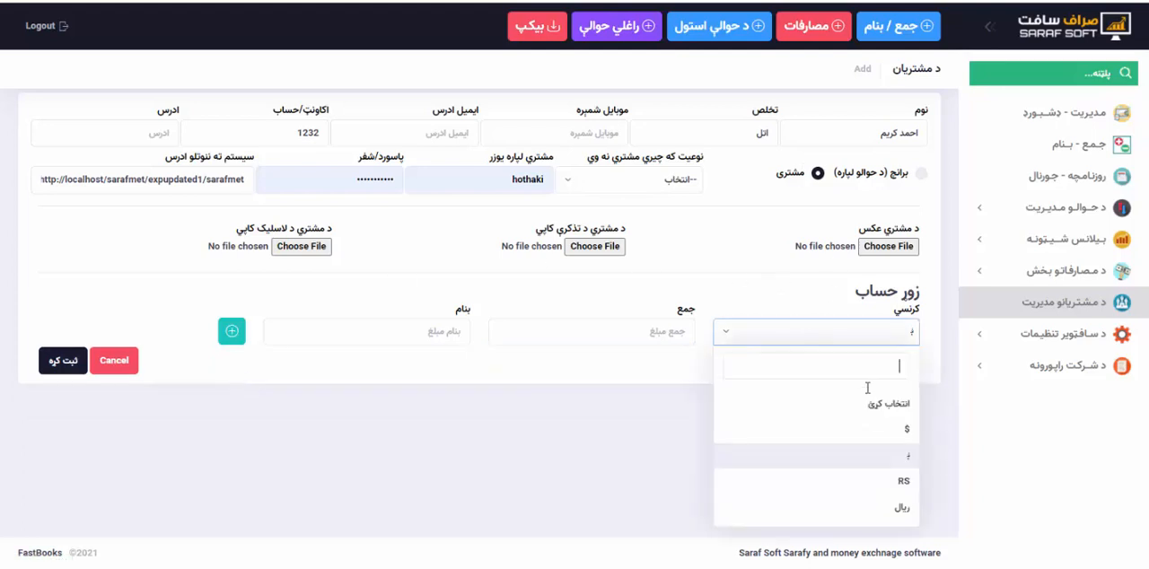
pyautogui.click(871, 424)
pyautogui.click(623, 341)
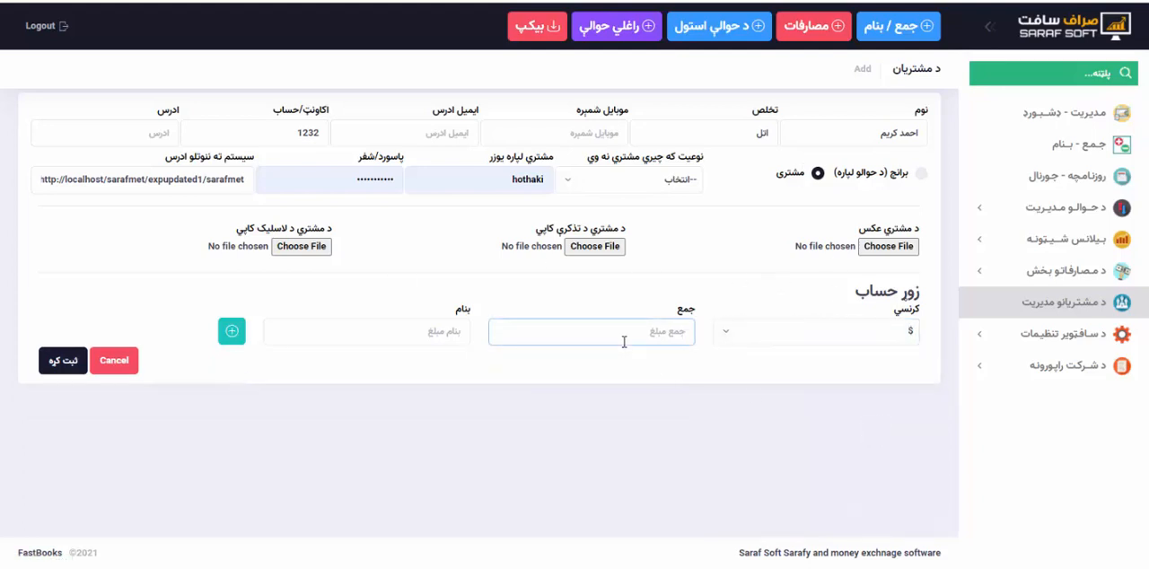
pyautogui.write('۴۰۰۰')
pyautogui.hotkey('ctrl', 'a')
pyautogui.press('super+space')
pyautogui.write('400')
pyautogui.click(230, 334)
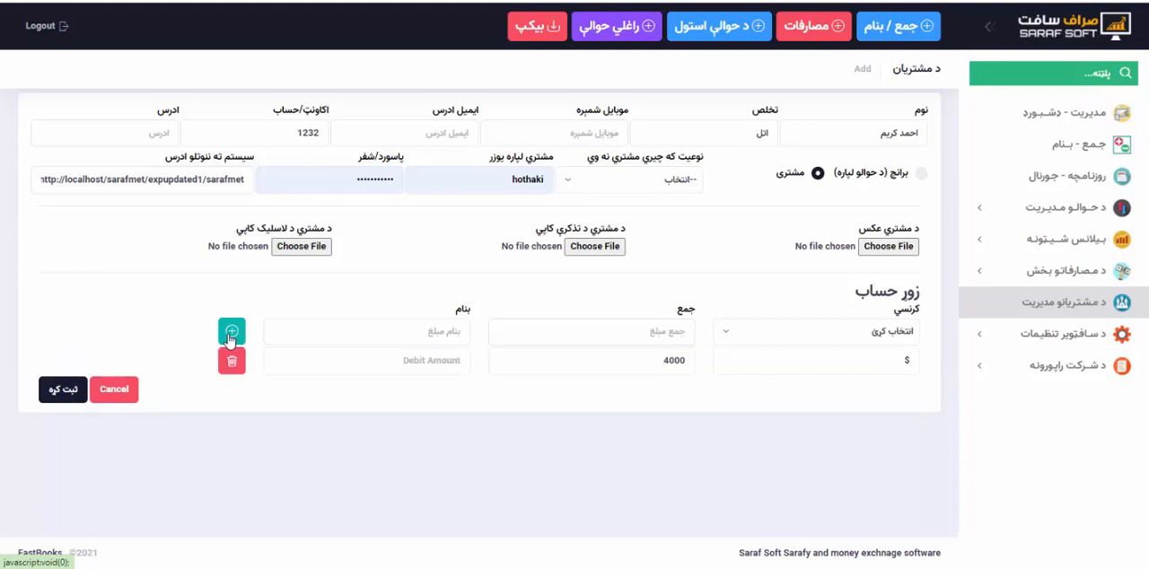
# Add a second old balance row in ؋ with a debit (بنام) amount of 50000.
pyautogui.click(794, 330)
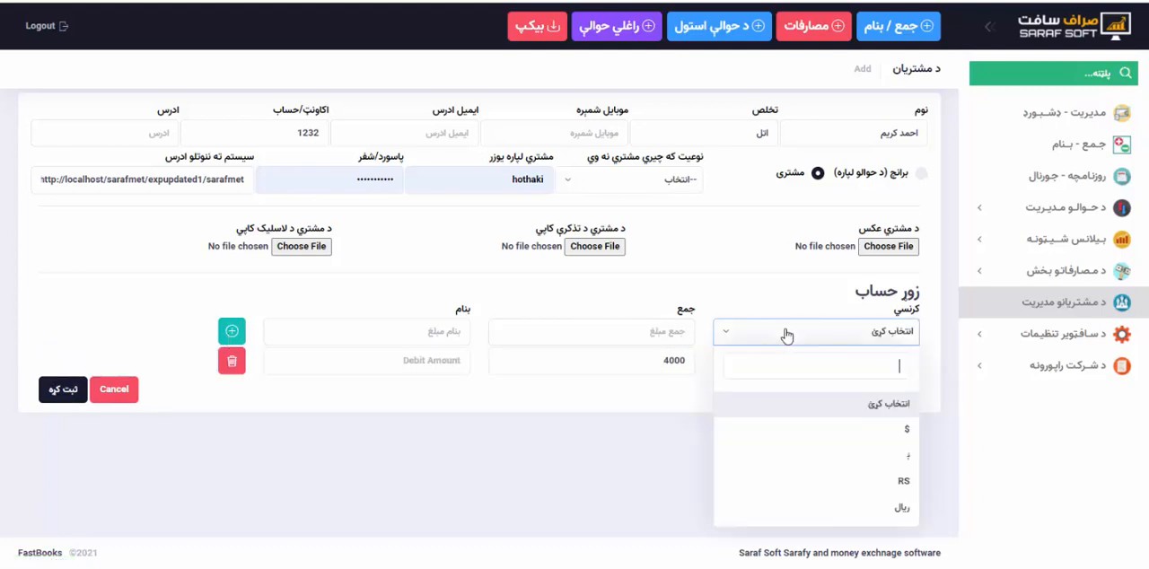
pyautogui.click(867, 458)
pyautogui.click(447, 341)
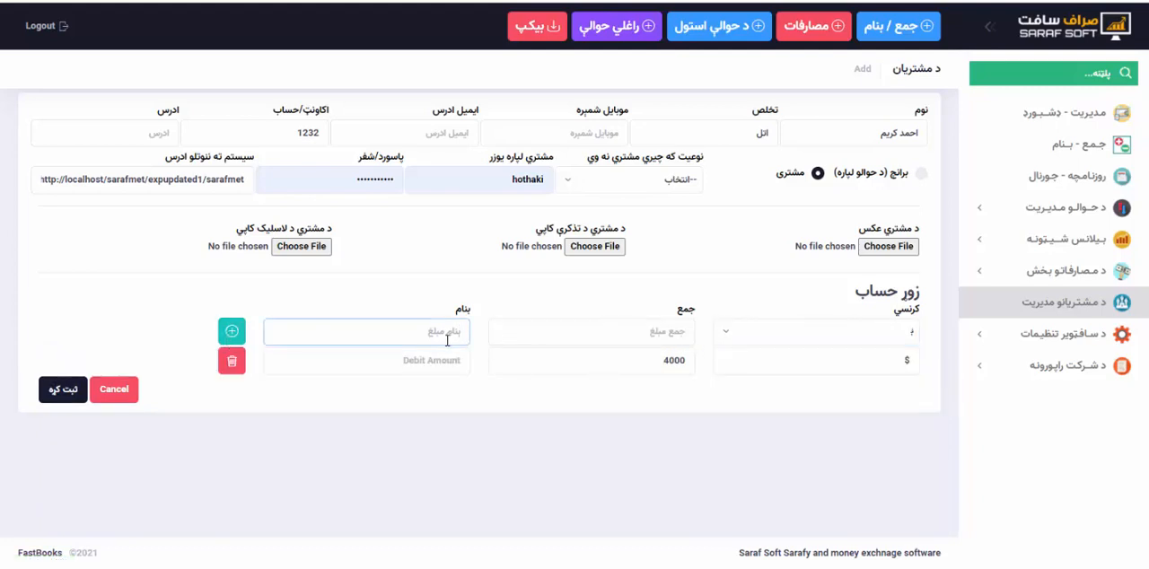
pyautogui.write('50000')
pyautogui.click(231, 331)
# Leave the next balance entry's currency unselected, save the new customer and return to the customer list.
pyautogui.click(795, 334)
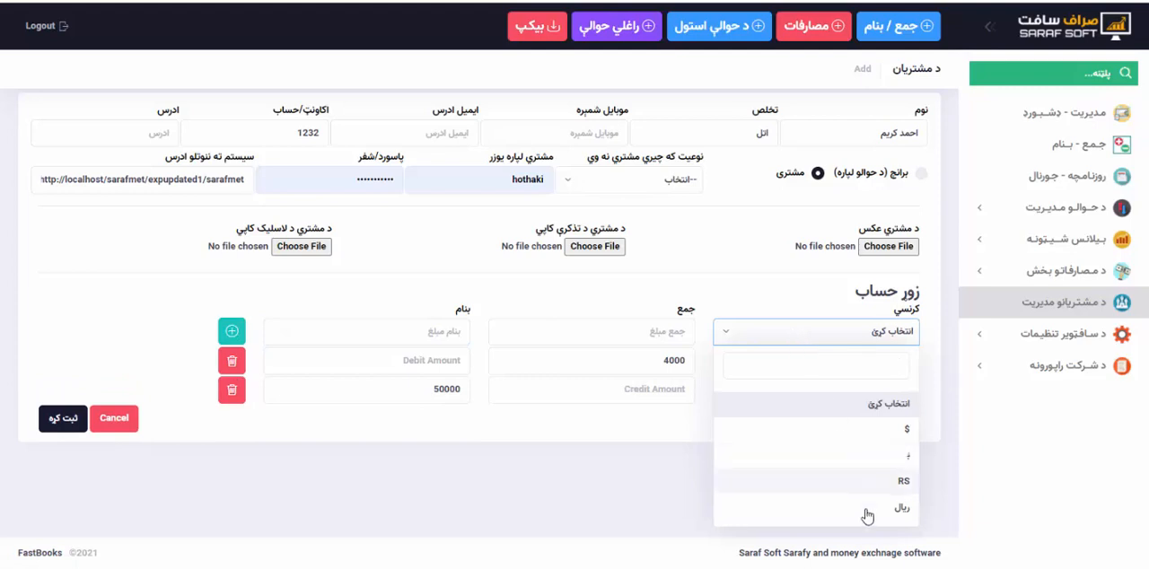
pyautogui.click(623, 449)
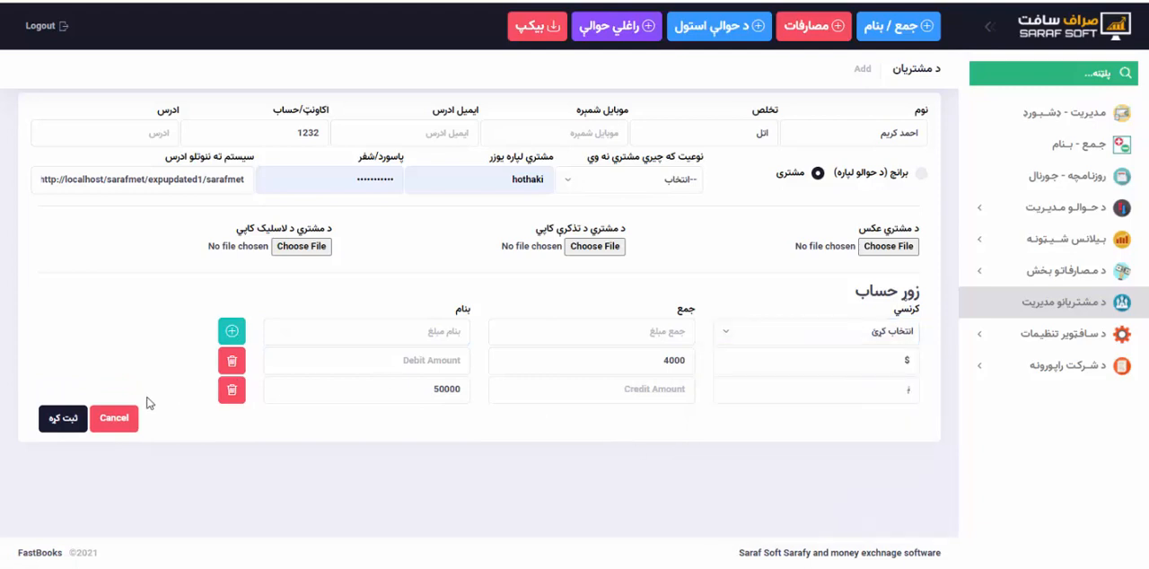
pyautogui.click(64, 418)
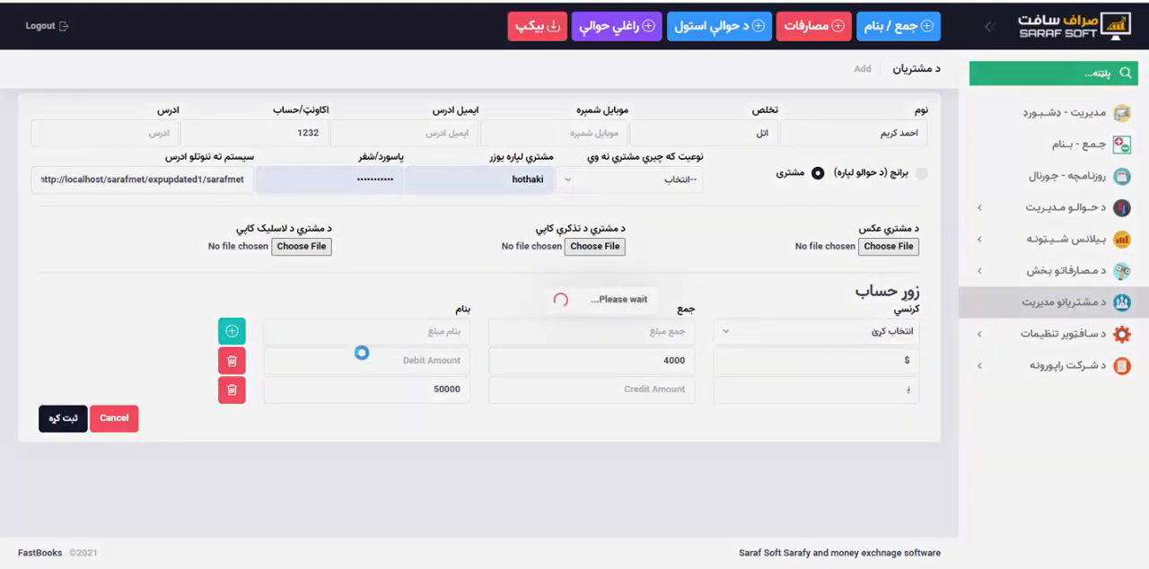
pyautogui.click(1044, 315)
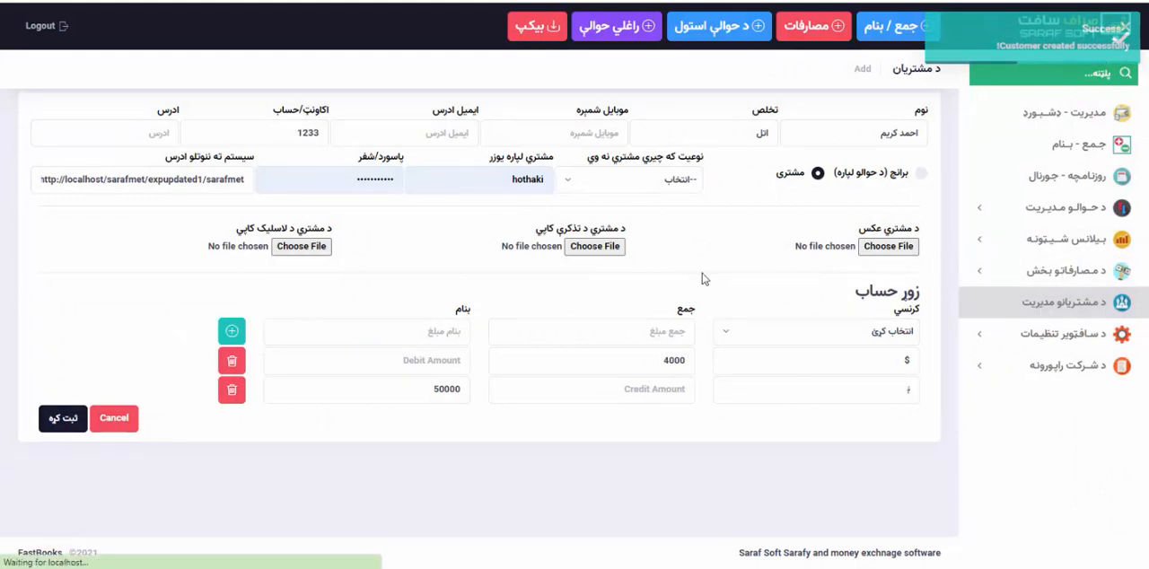
pyautogui.click(1013, 120)
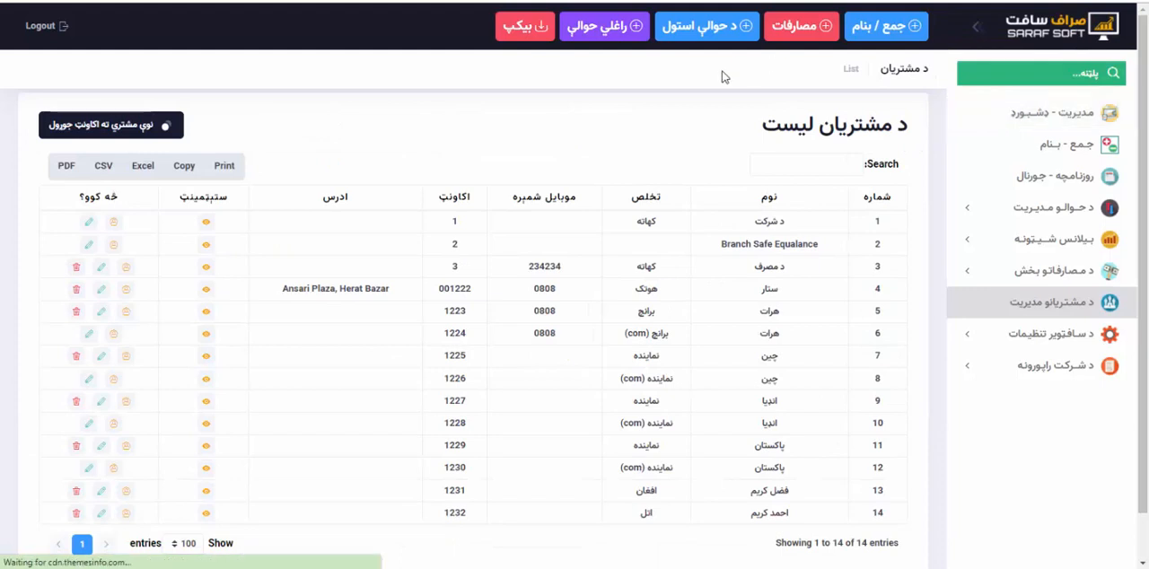
# Try to find the new customer by searching the whole system for an account number.
pyautogui.click(1037, 72)
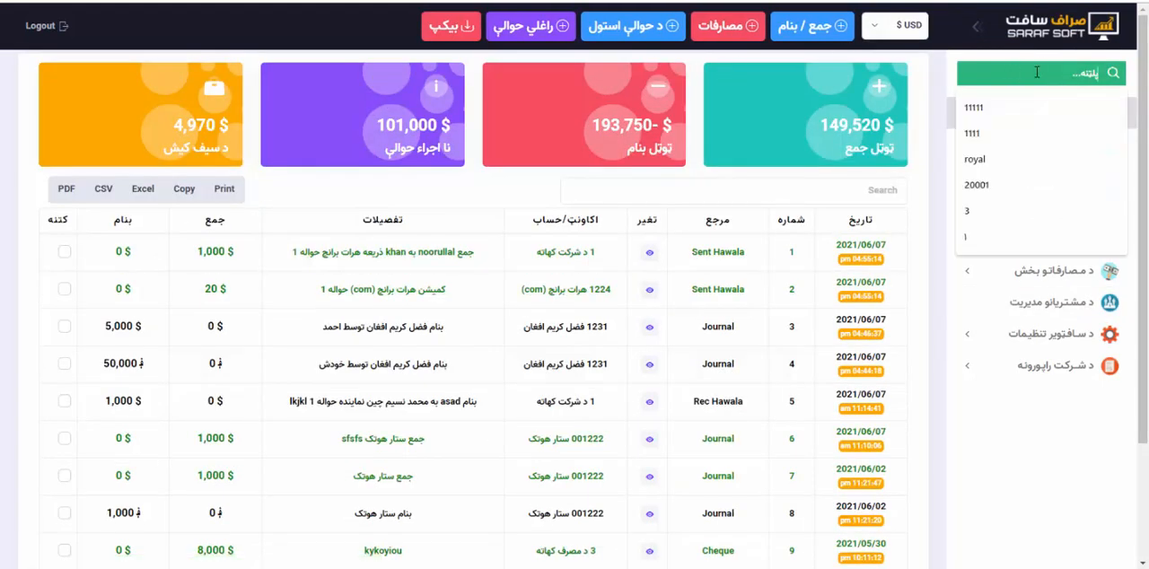
pyautogui.write('1233')
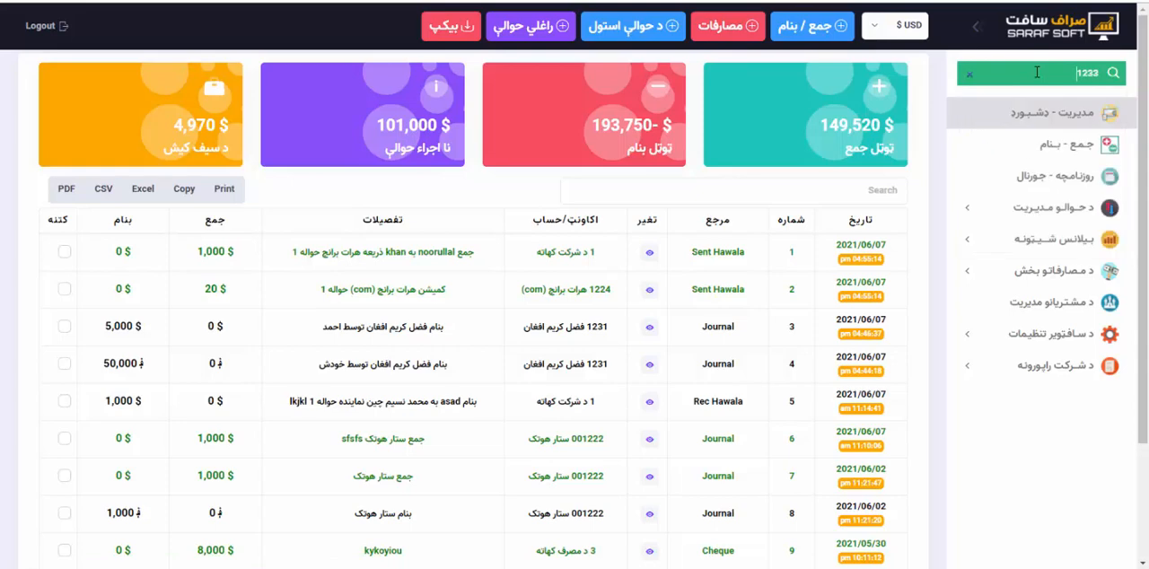
pyautogui.press('Return')
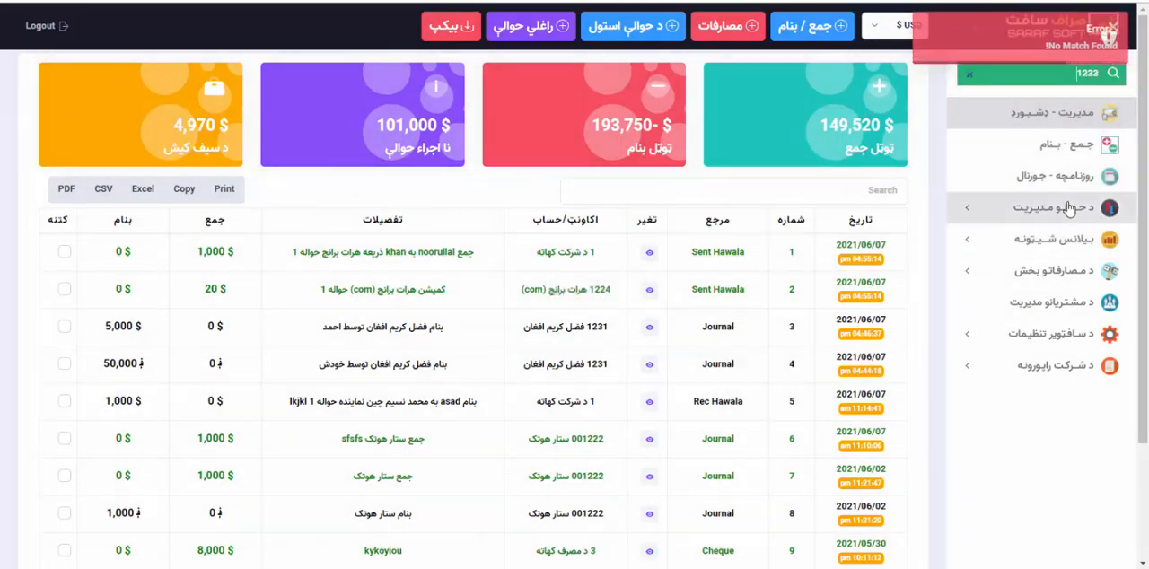
# Look up the new customer's account number in the last row of the customer list and return to the dashboard.
pyautogui.click(1006, 303)
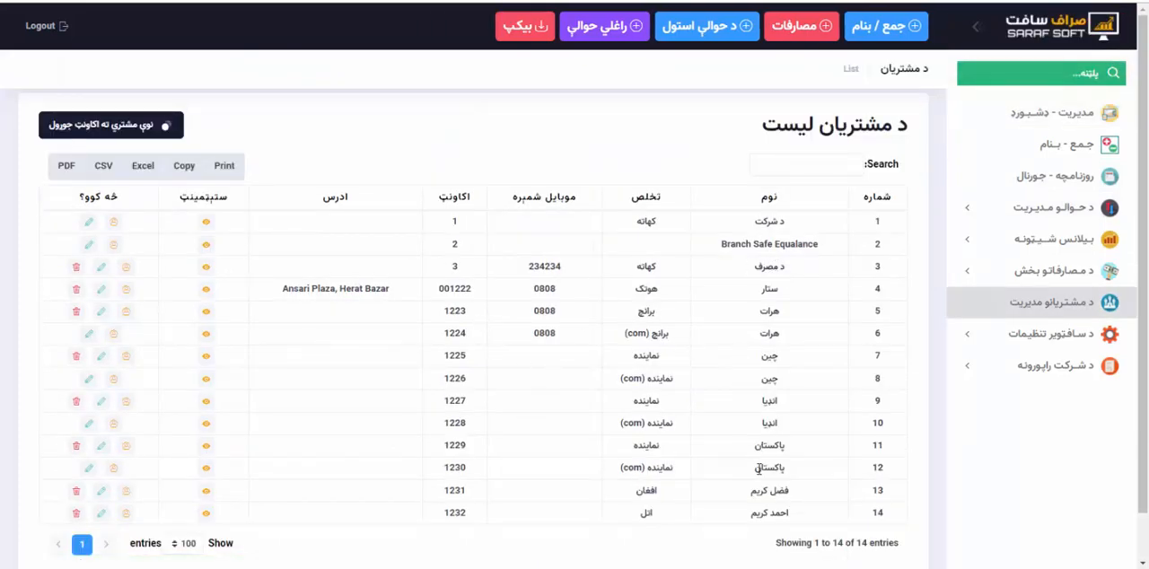
pyautogui.scroll(-1, 758, 476)
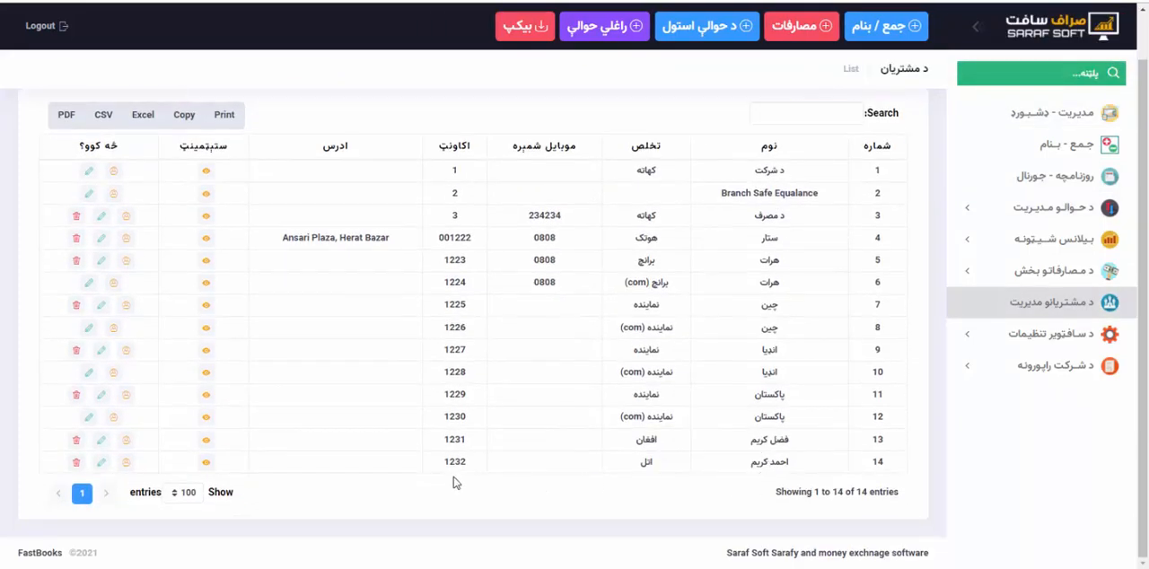
pyautogui.click(951, 121)
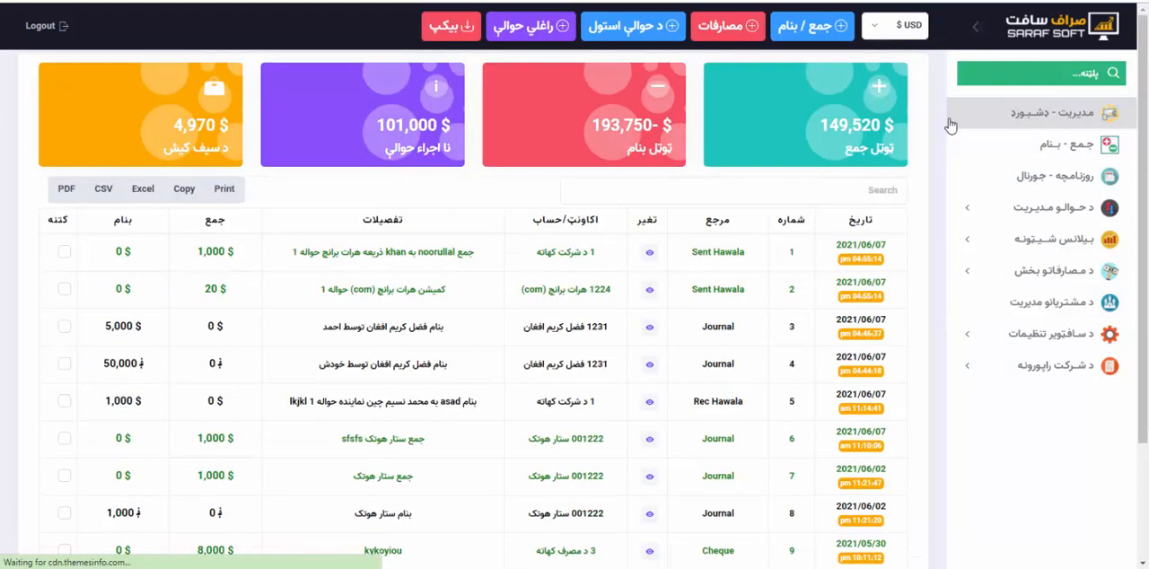
# Search for the new customer by account number, open the account statement from the profile and toggle its show/hide section.
pyautogui.click(1009, 72)
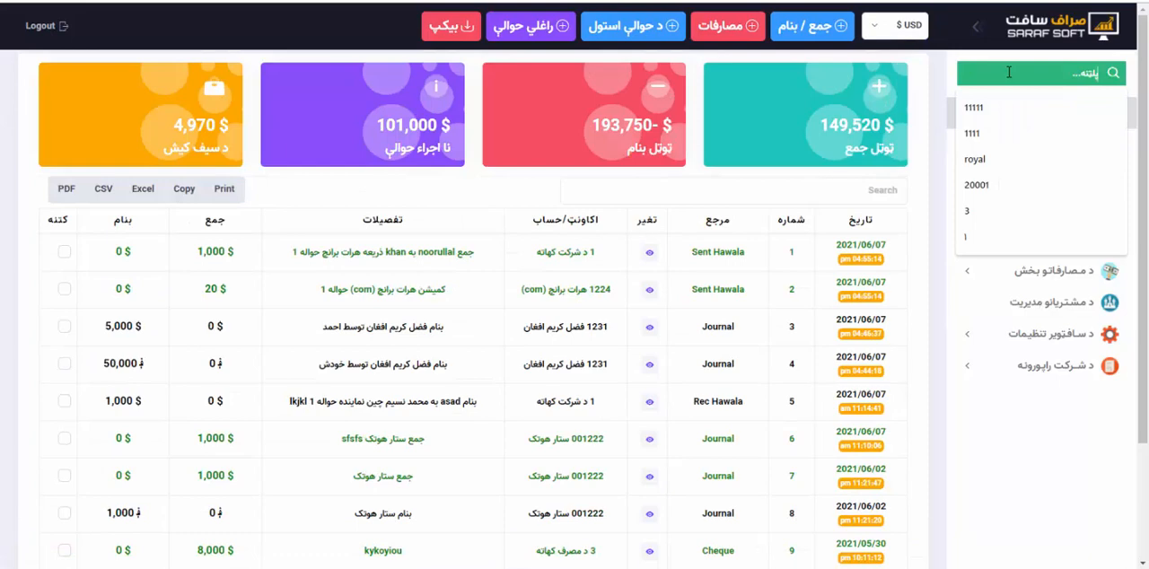
pyautogui.write('12')
pyautogui.write('32')
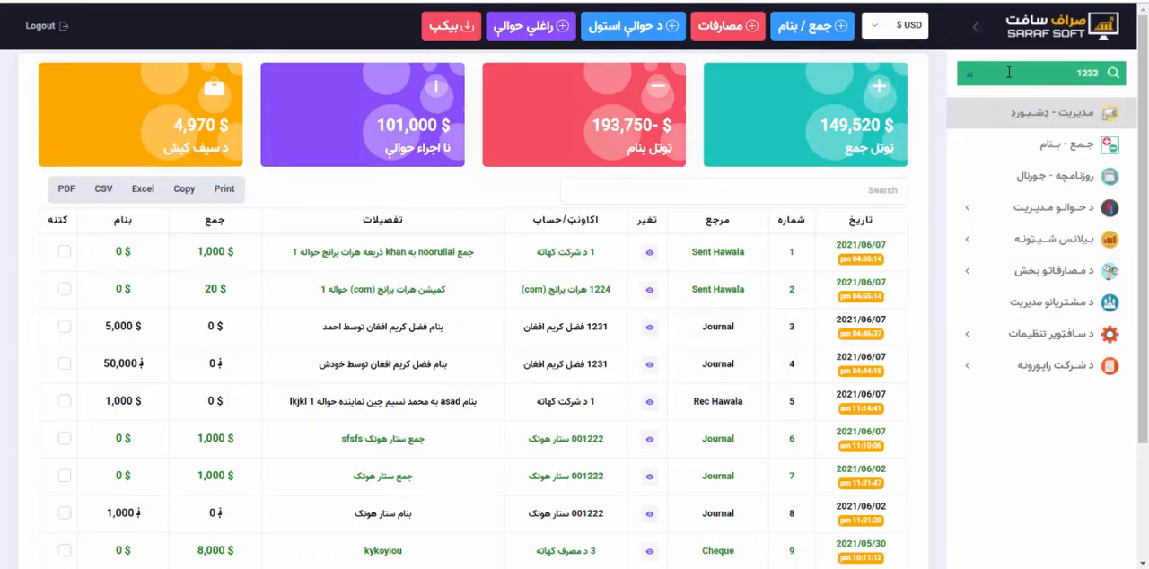
pyautogui.press('Return')
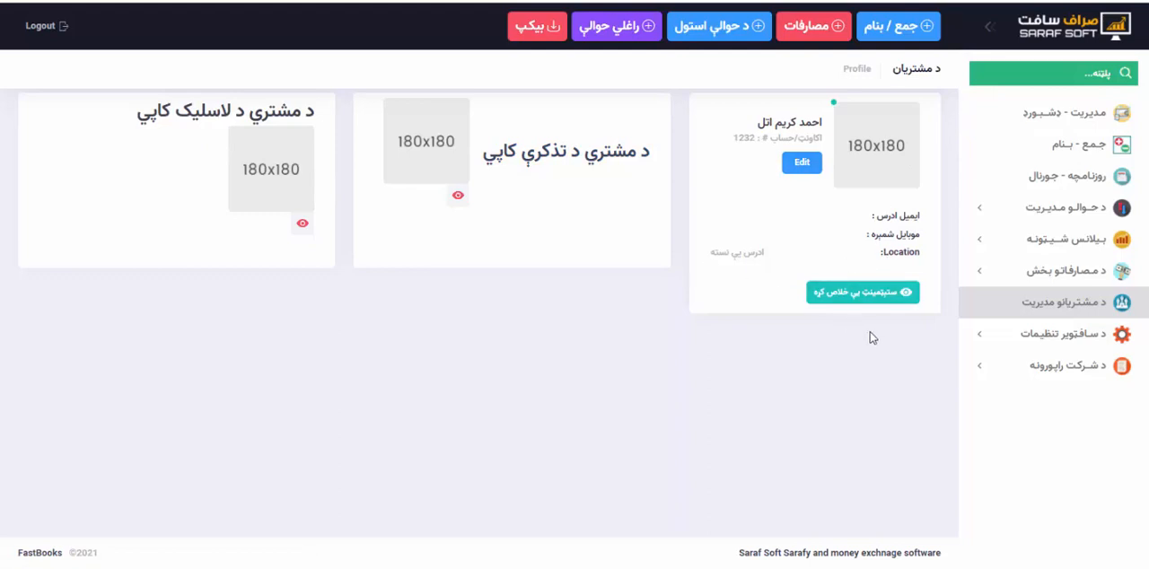
pyautogui.click(864, 300)
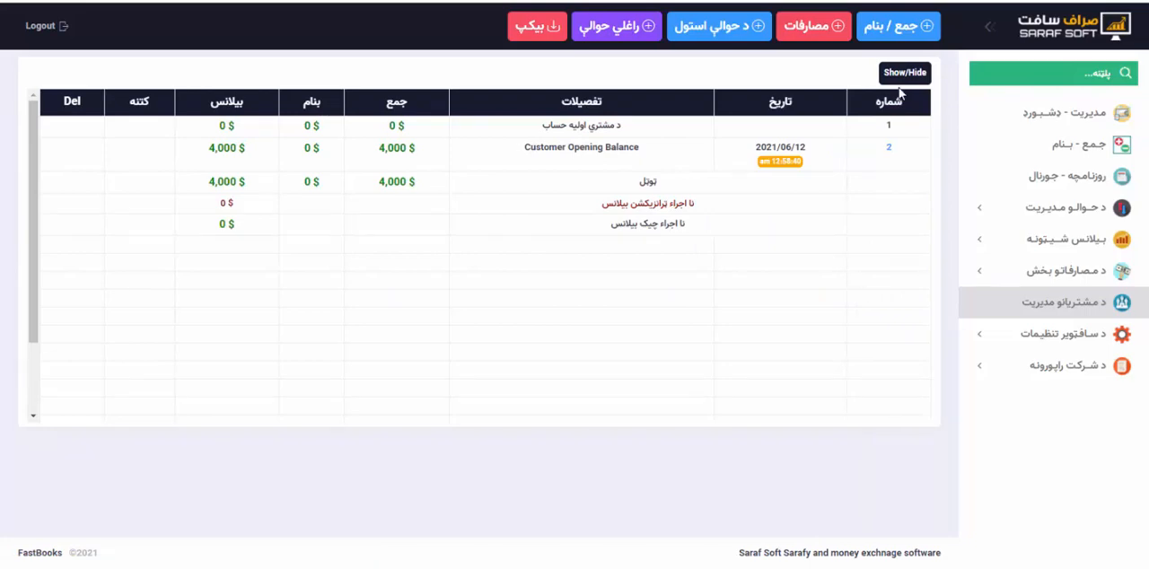
pyautogui.click(903, 71)
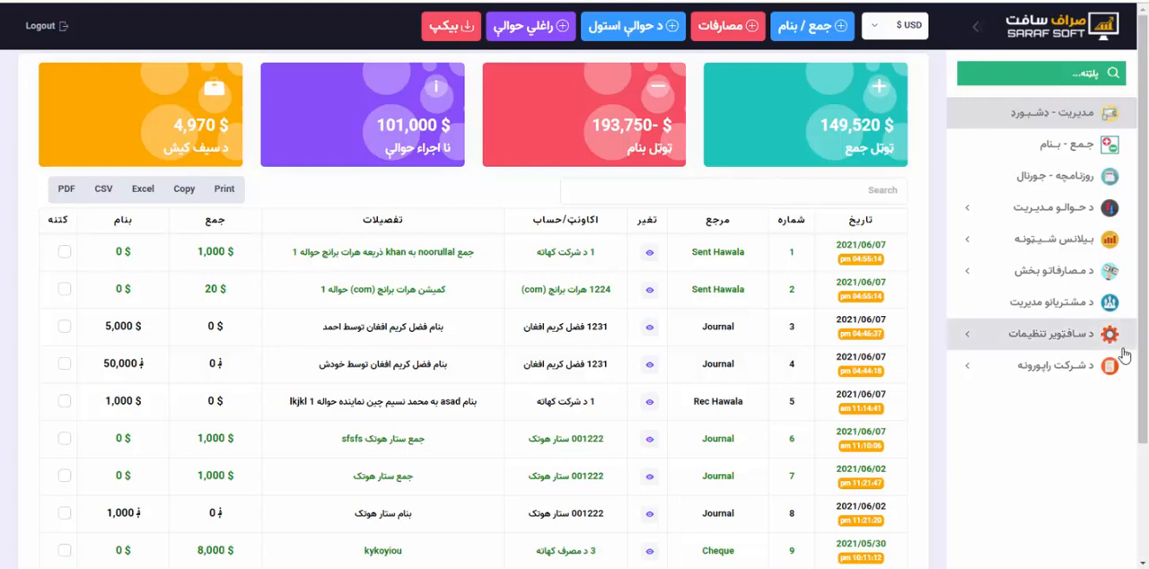
# Locate the new customer's name in the last row of the customer list.
pyautogui.click(1061, 314)
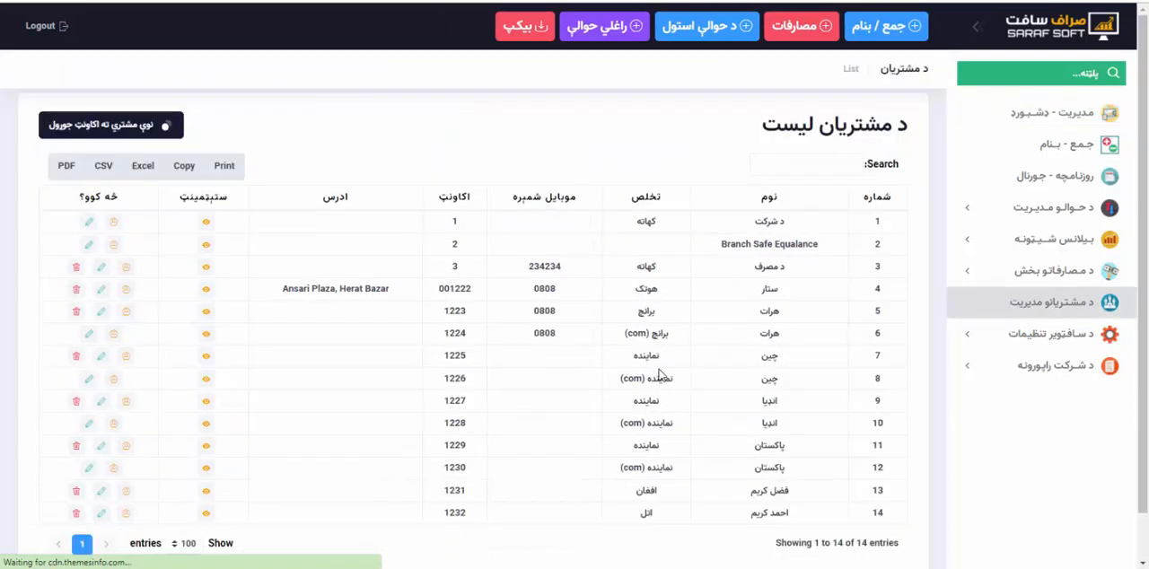
pyautogui.scroll(-2, 660, 370)
pyautogui.moveTo(793, 463); pyautogui.dragTo(750, 465)
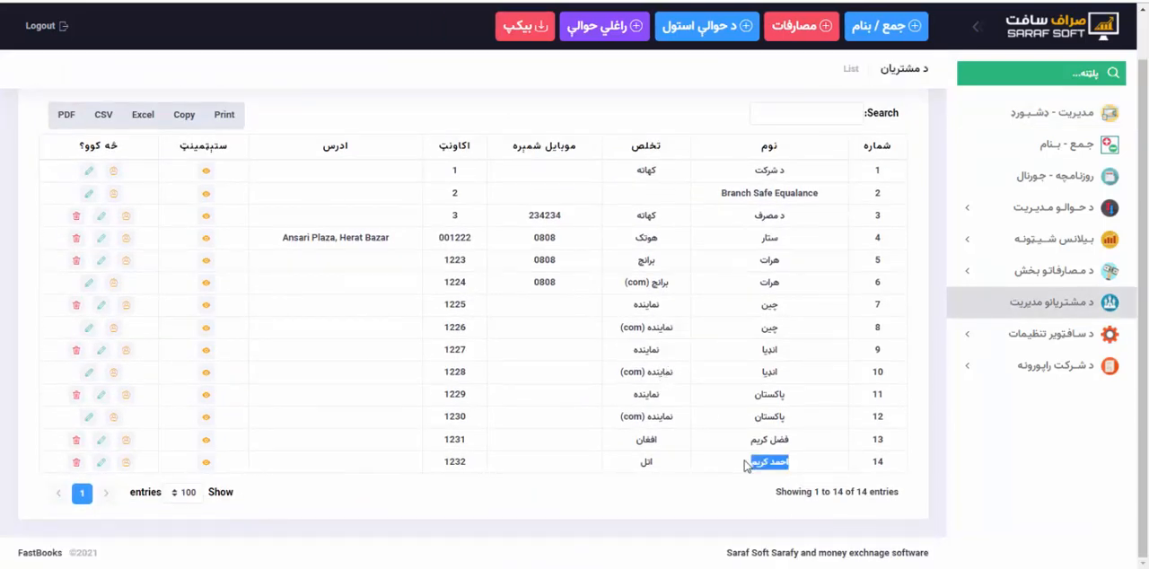
pyautogui.click(749, 465)
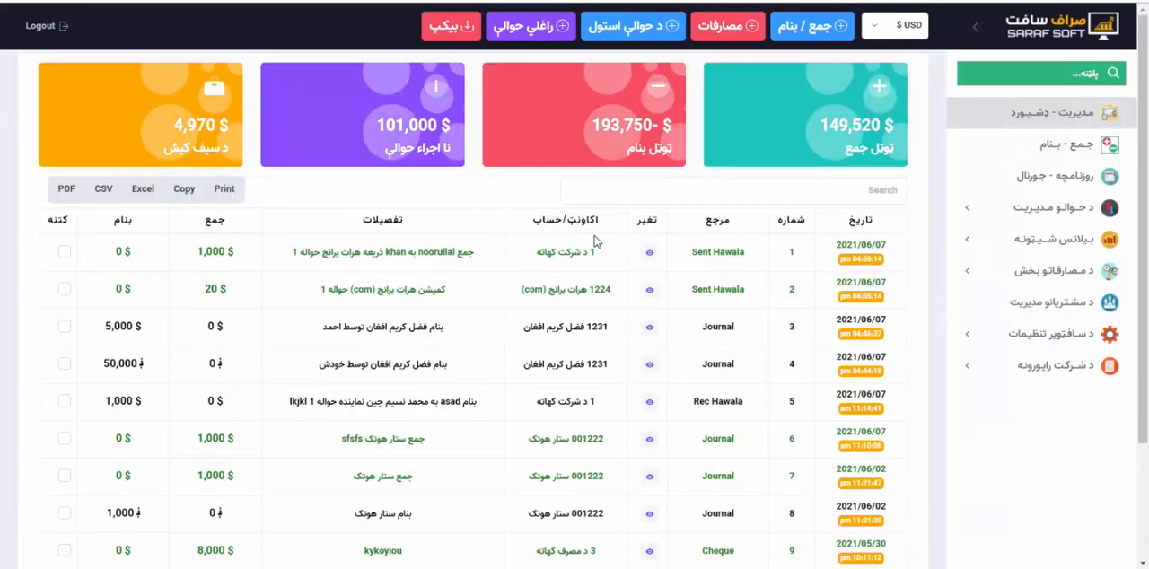
# Start a journal entry with transaction type جمع and select the new customer's account.
pyautogui.click(812, 25)
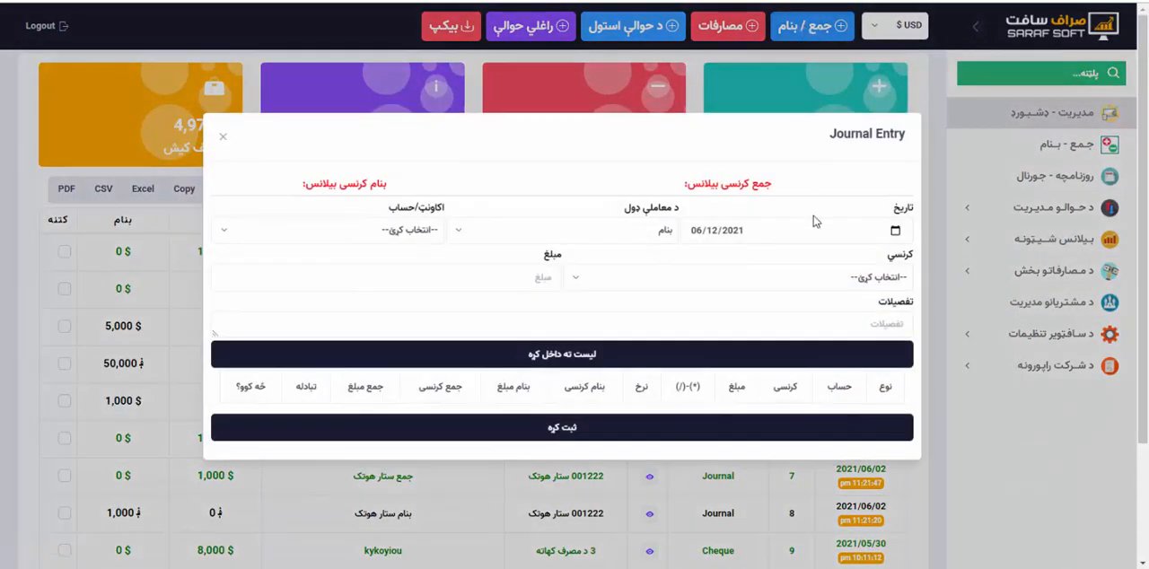
pyautogui.click(665, 235)
pyautogui.click(648, 328)
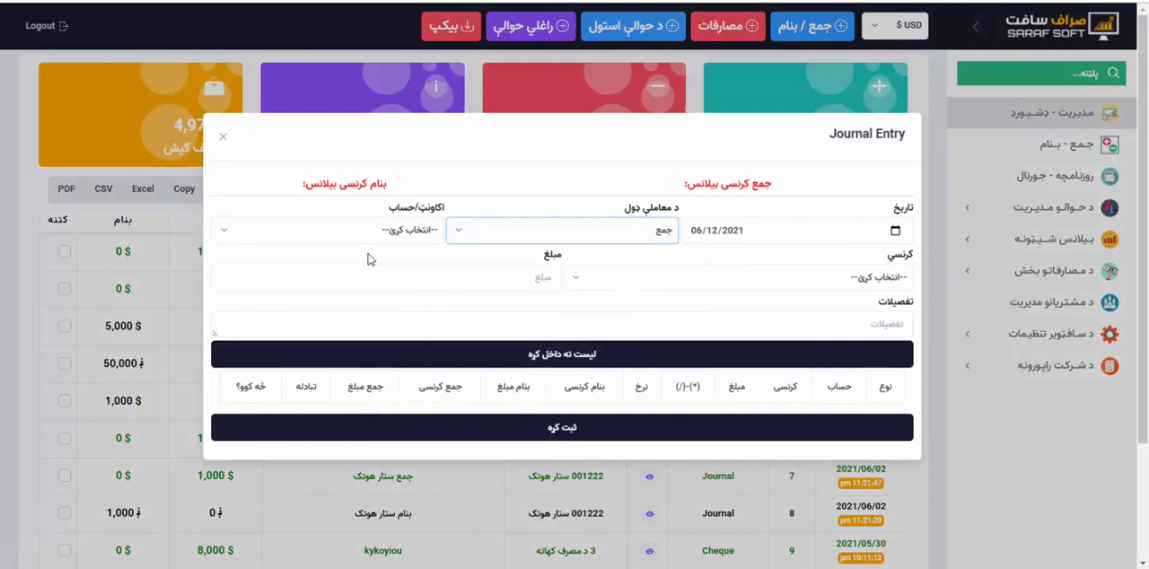
pyautogui.click(341, 235)
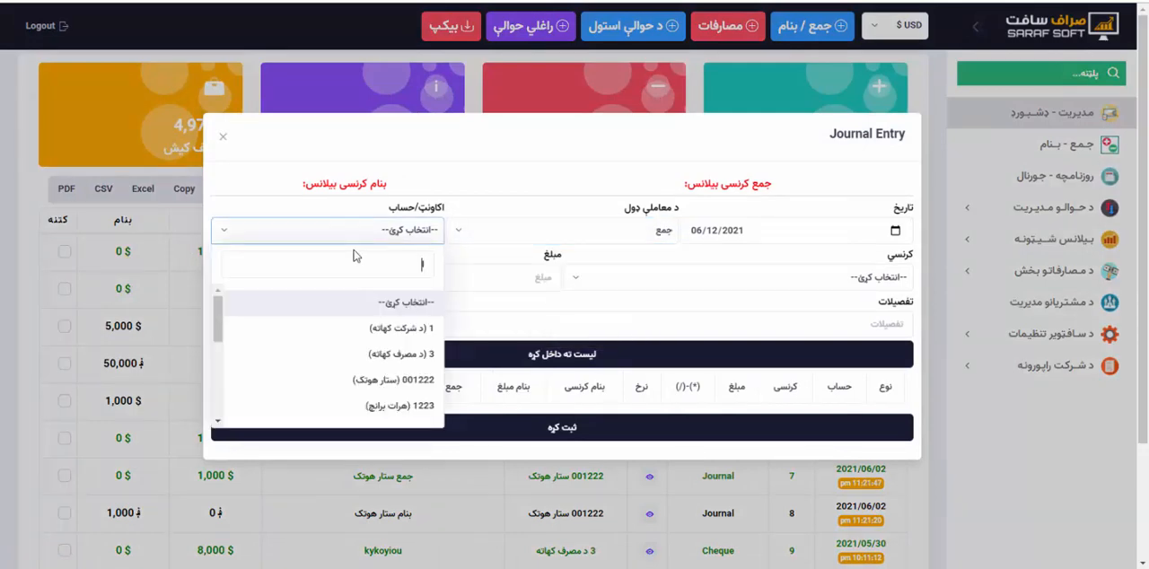
pyautogui.write('اتل')
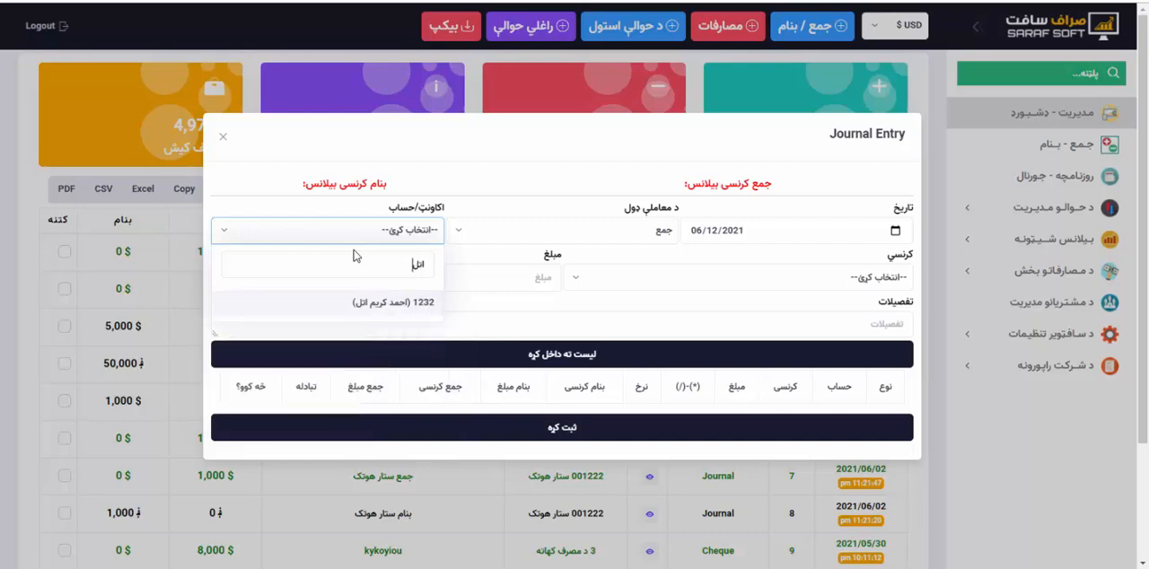
pyautogui.click(368, 303)
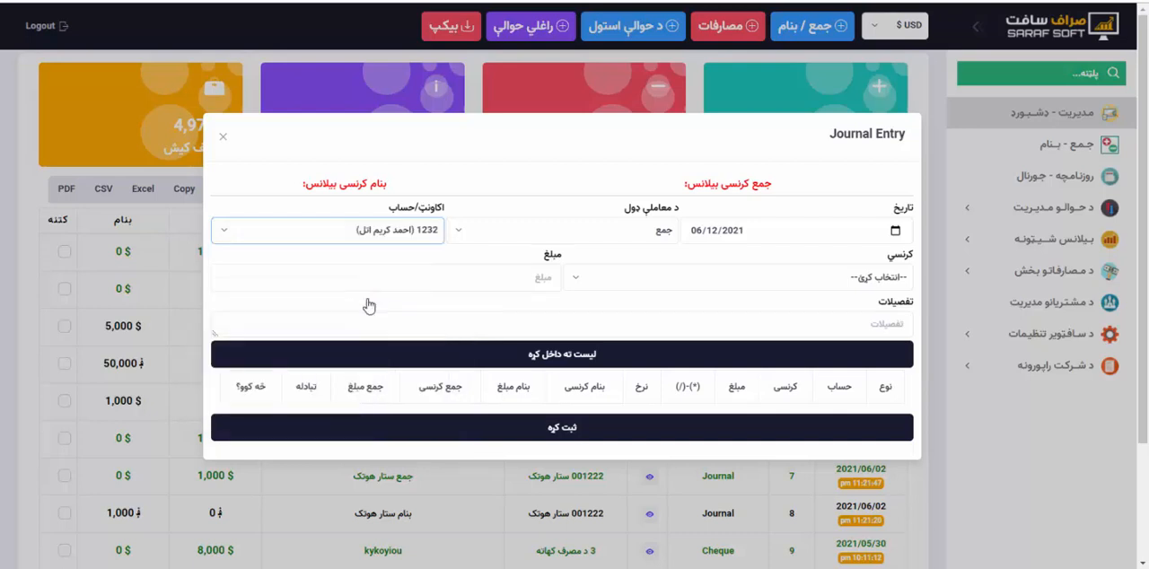
# Set the journal entry's currency to USD, the amount to 1000 and the details to توسط خودش.
pyautogui.click(725, 283)
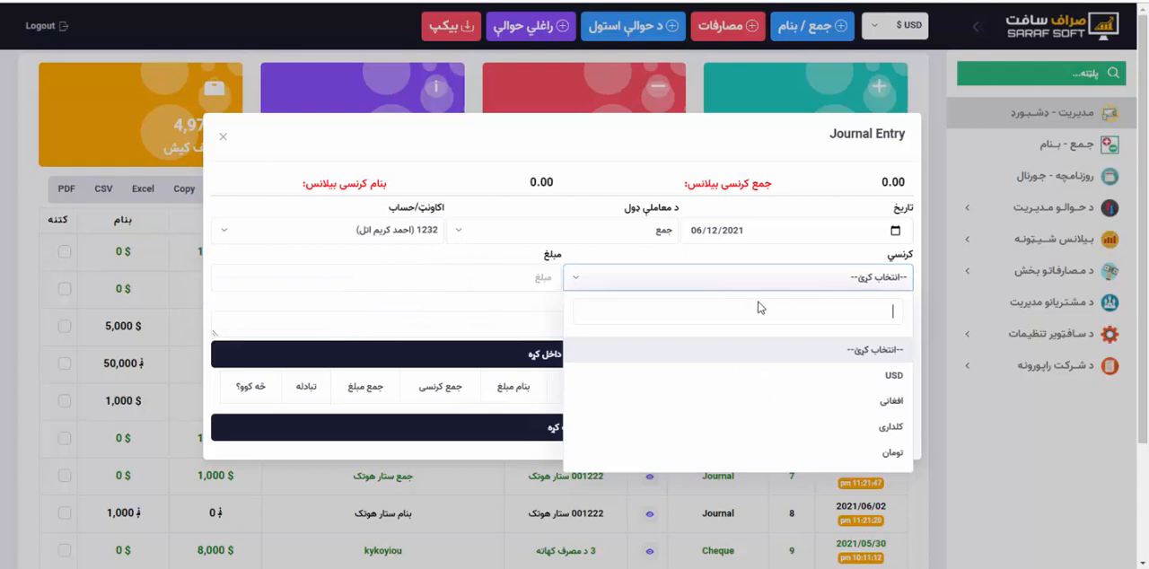
pyautogui.click(820, 377)
pyautogui.click(521, 274)
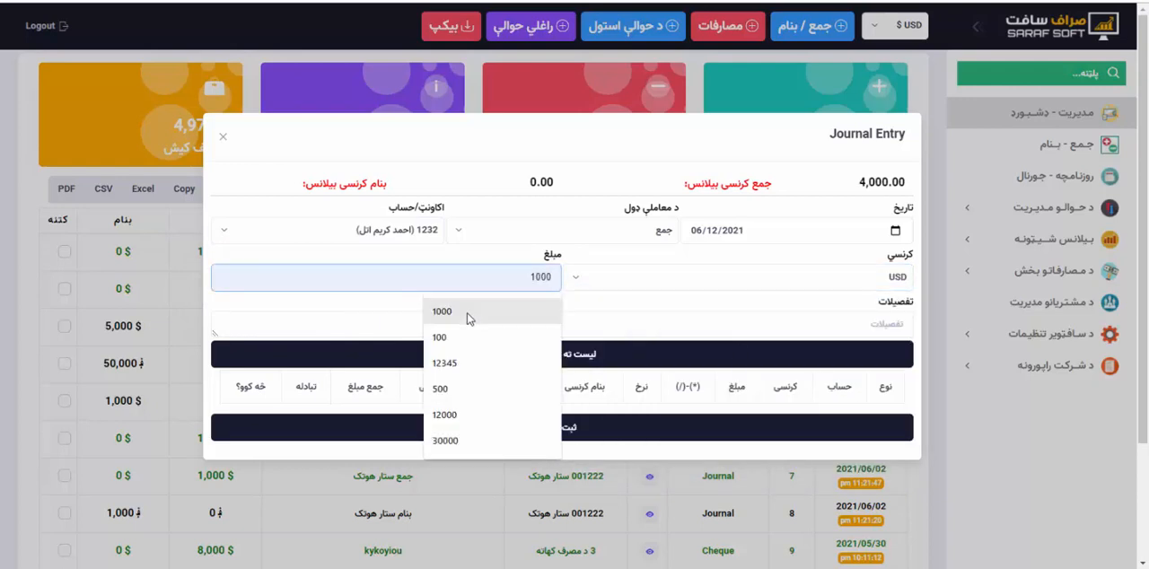
pyautogui.click(470, 315)
pyautogui.click(568, 333)
pyautogui.write('ح')
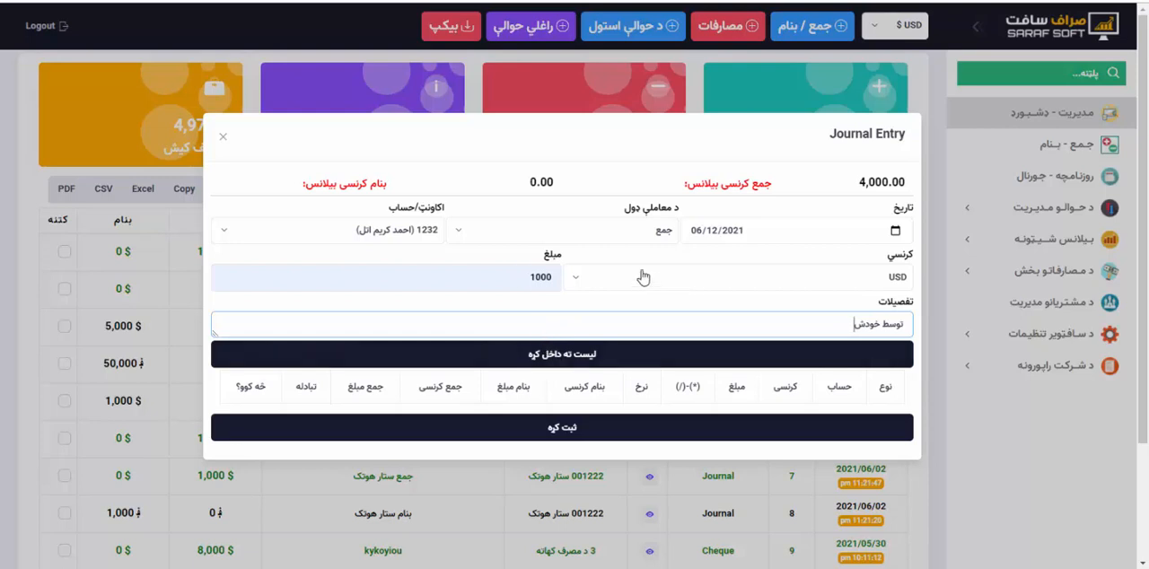
# Check the journal entry's transaction type and the customer's جمع currency balance.
pyautogui.click(595, 235)
pyautogui.click(593, 237)
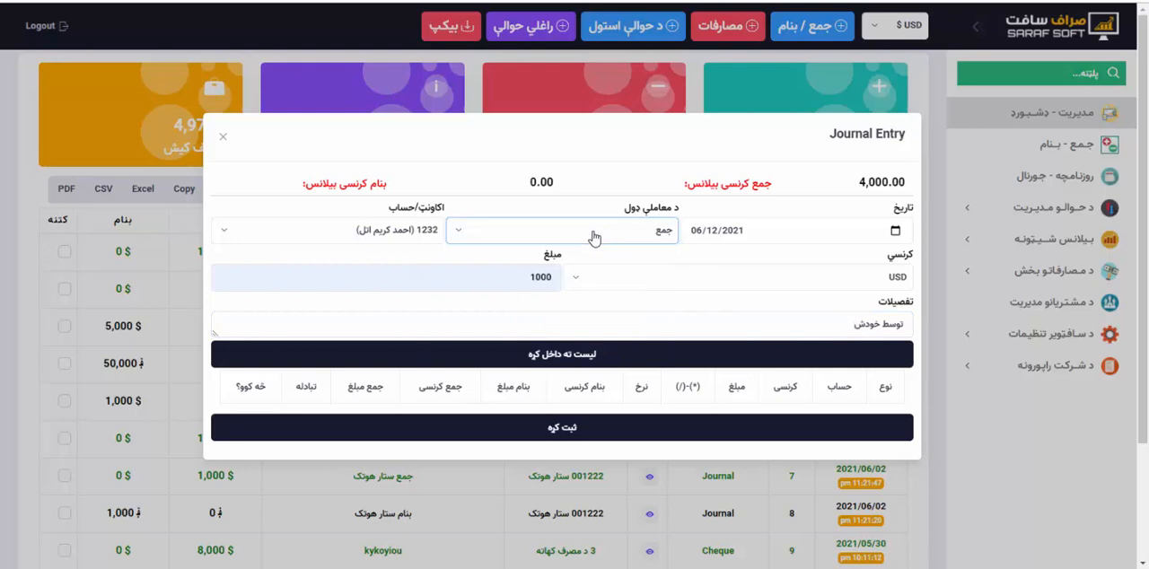
pyautogui.moveTo(685, 184); pyautogui.dragTo(776, 183)
pyautogui.click(827, 184)
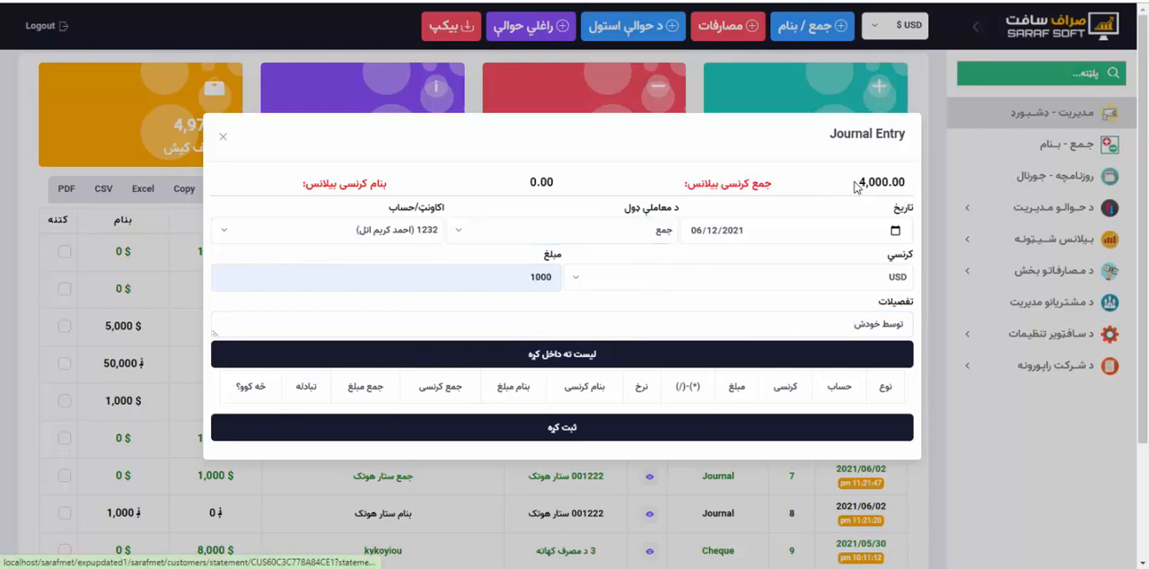
pyautogui.moveTo(856, 185); pyautogui.dragTo(891, 186)
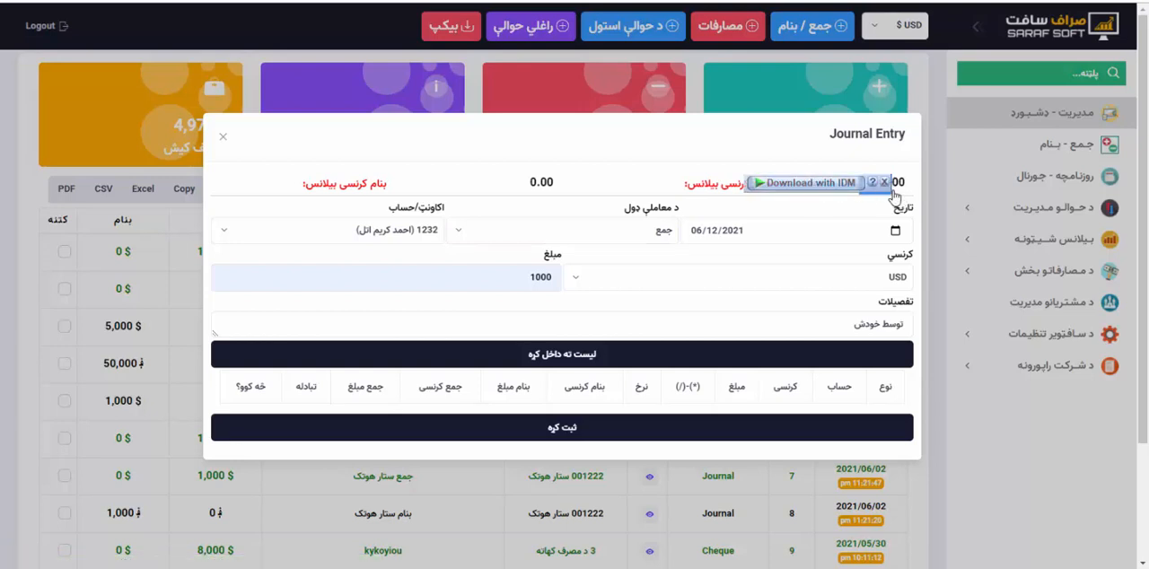
pyautogui.click(769, 156)
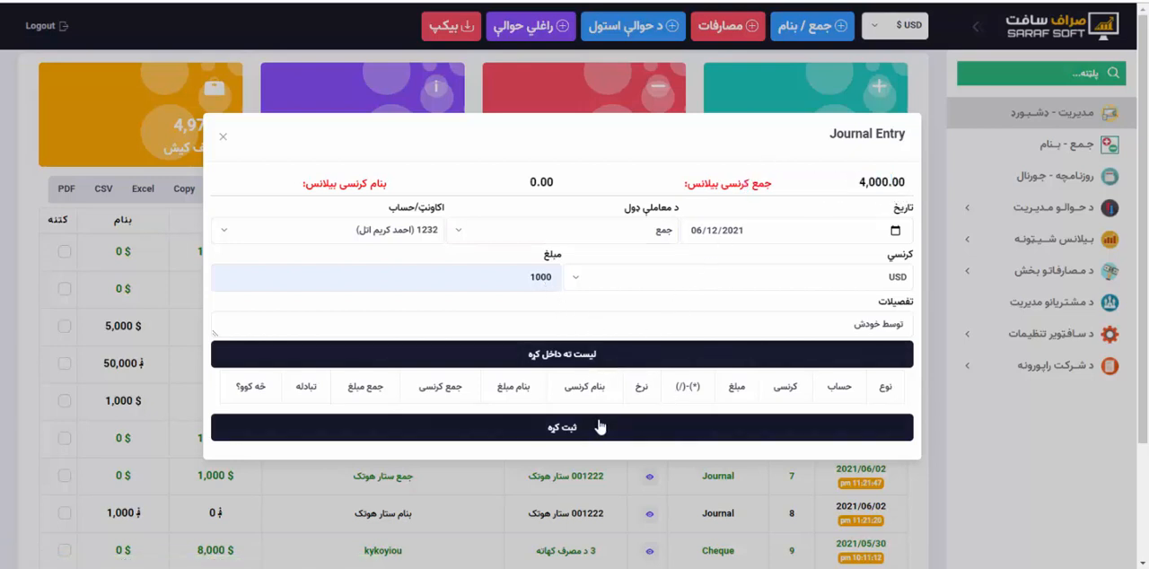
# Add the جمع transaction to the entry list and save the journal entry.
pyautogui.click(562, 358)
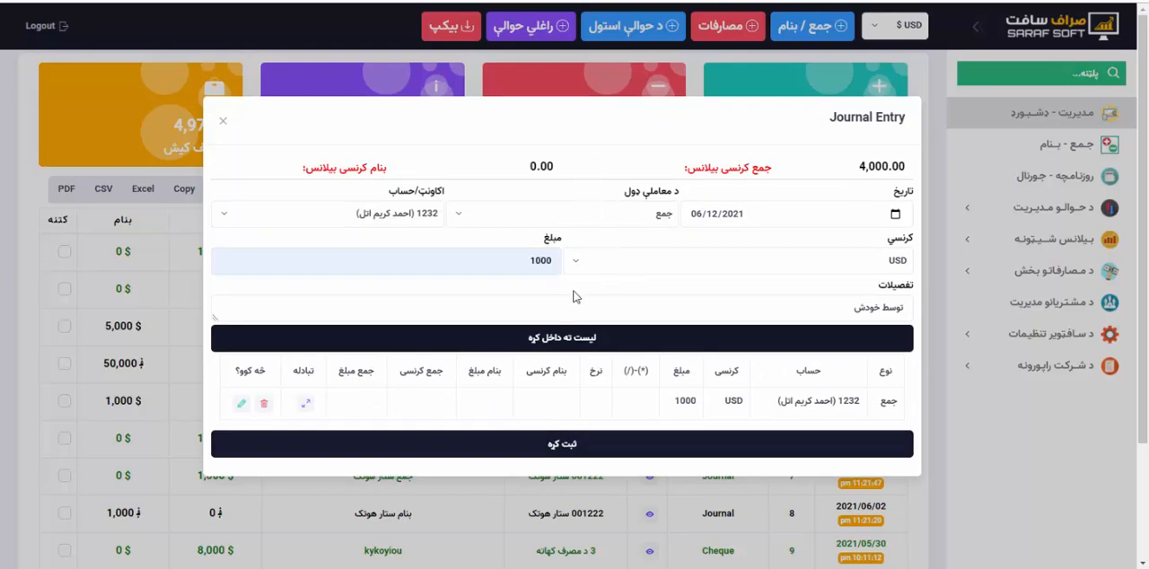
pyautogui.click(562, 446)
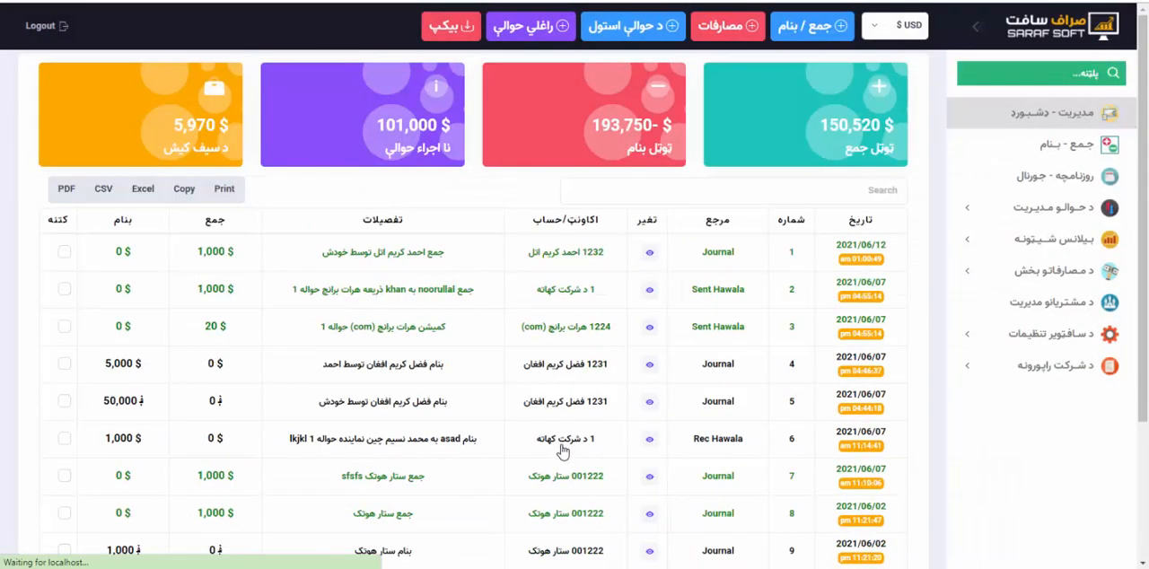
# Open the جمع - بنام transaction list and view the newest credit transaction's edit form.
pyautogui.click(1044, 151)
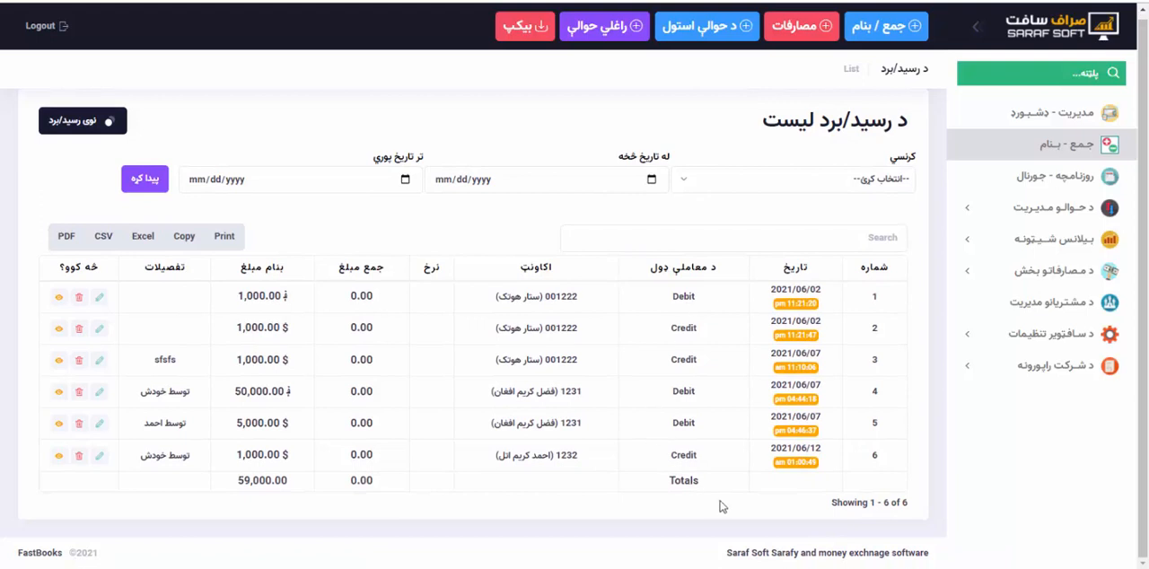
pyautogui.click(100, 459)
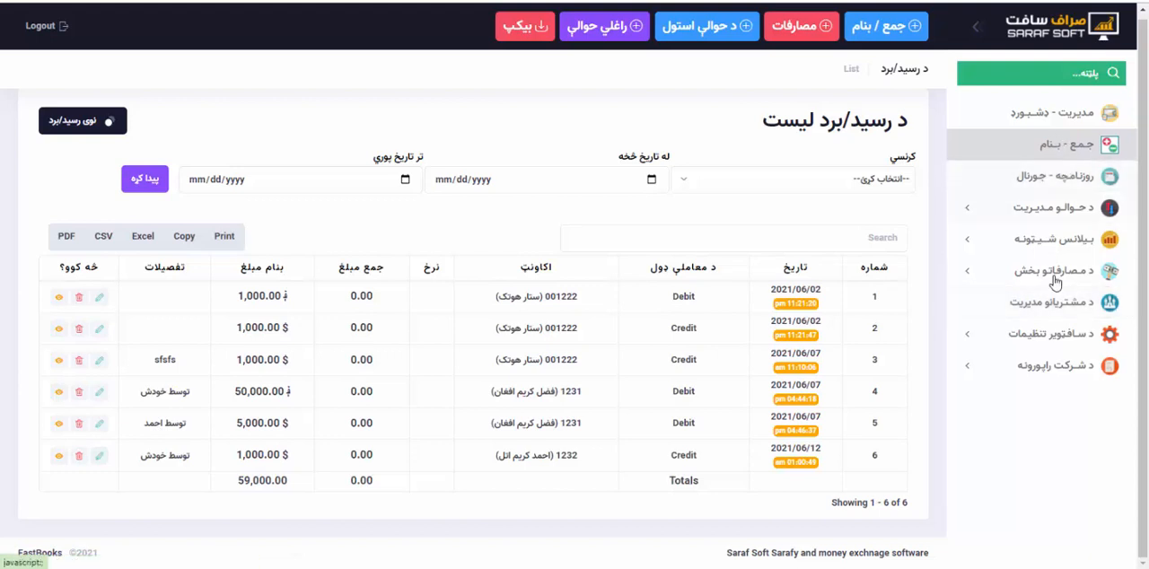
# Open the daily journal, view the new credit transaction's edit form and return to the journal.
pyautogui.click(1052, 188)
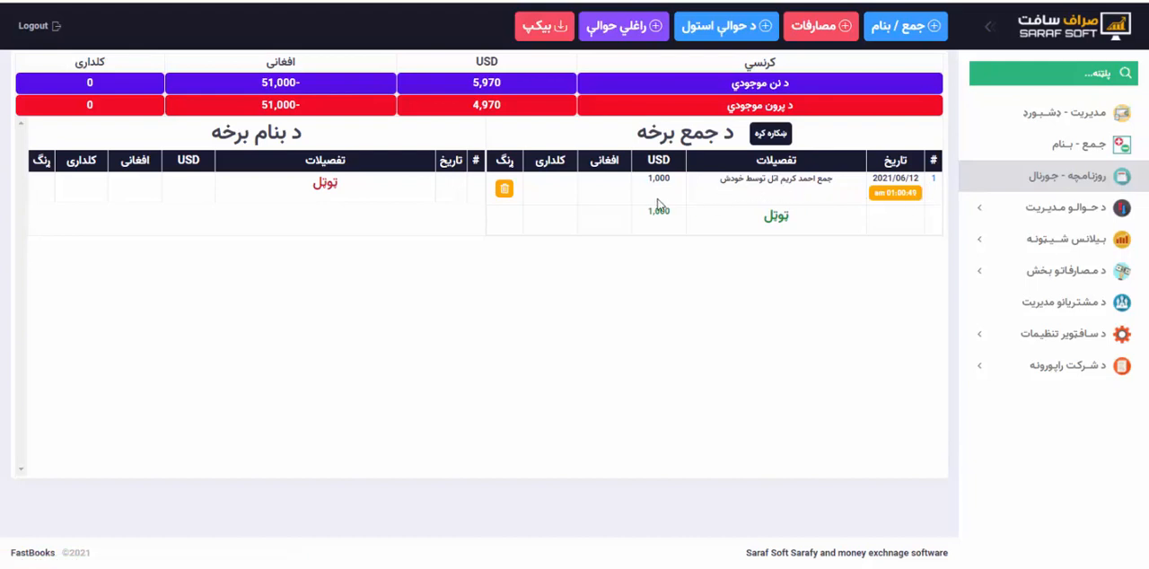
pyautogui.click(934, 184)
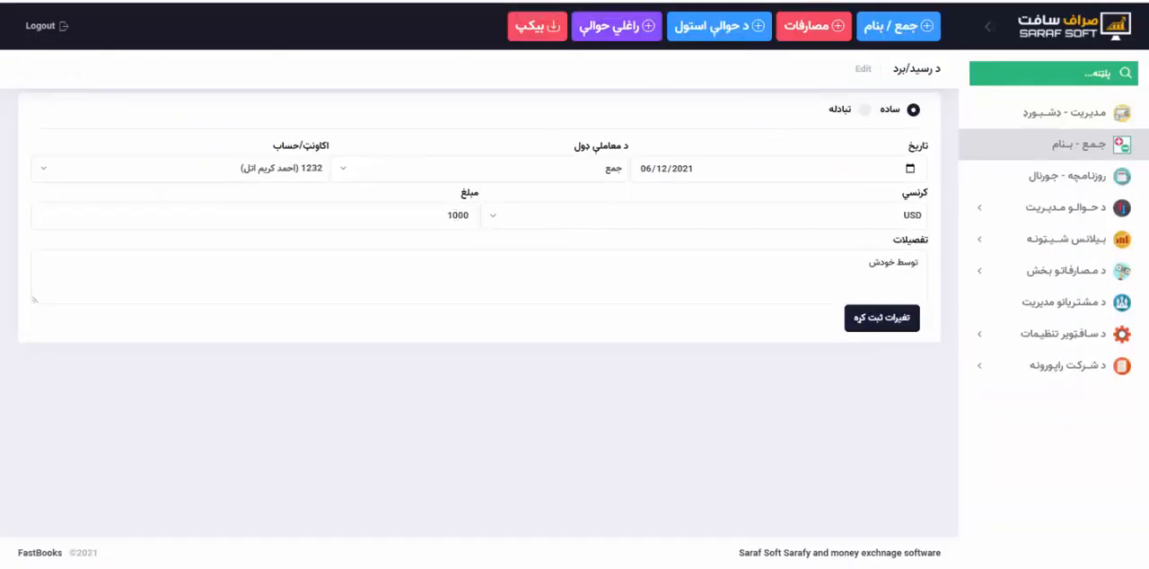
pyautogui.hotkey('alt', 'Left')
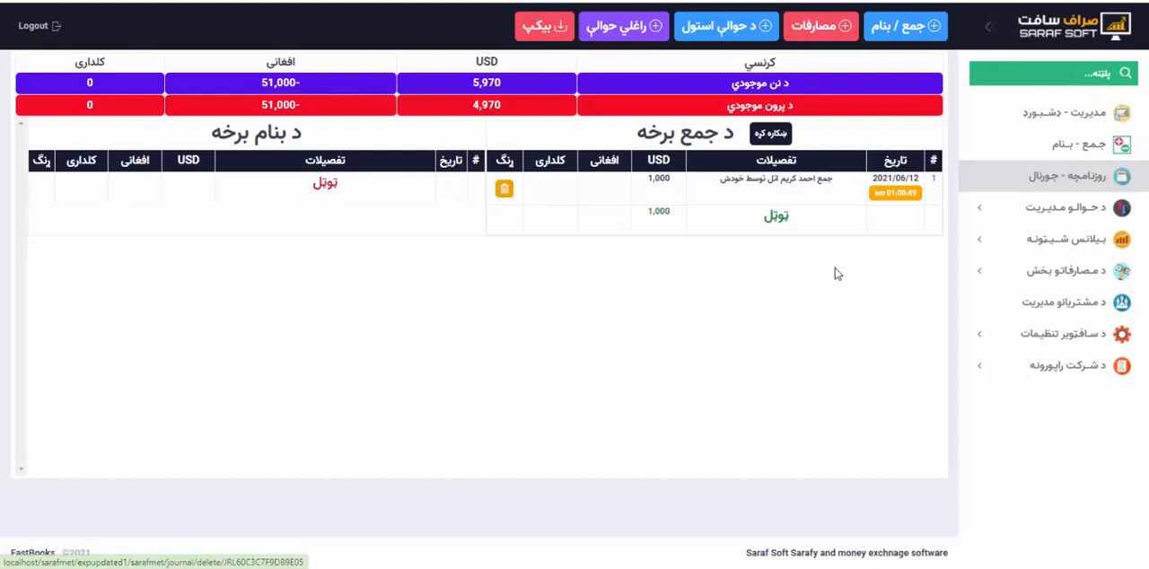
# Open the new customer's account statement from the customer list to check the recorded transaction.
pyautogui.click(1100, 116)
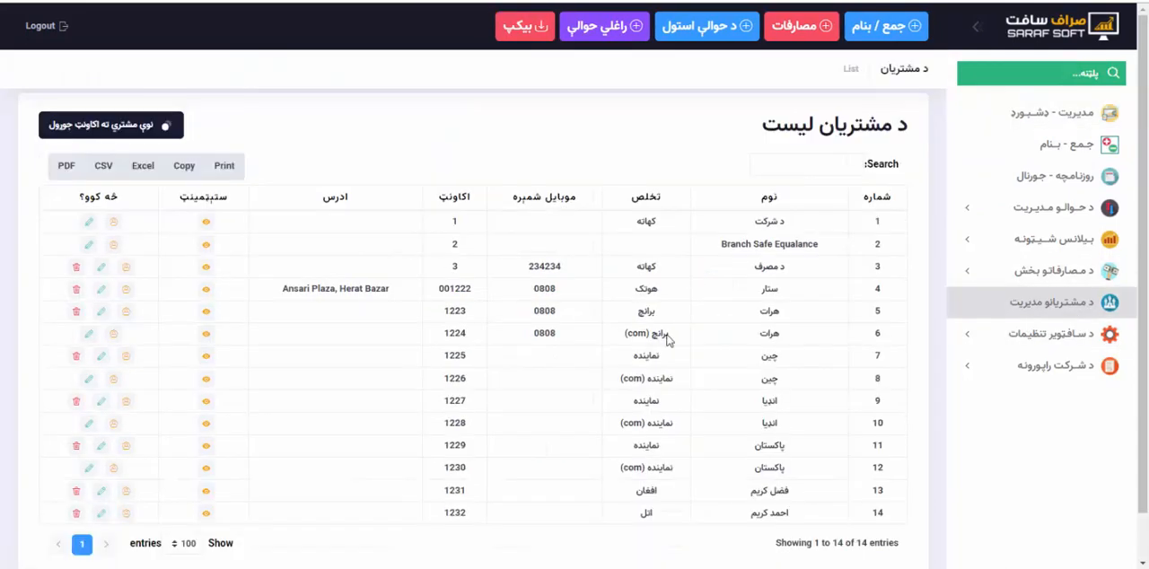
pyautogui.click(206, 513)
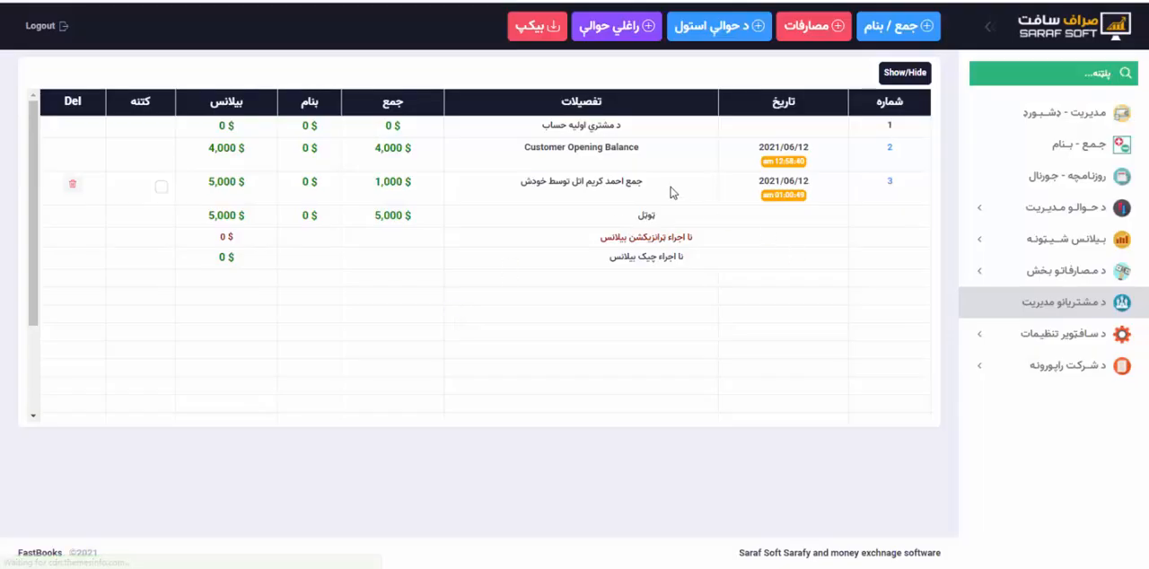
# Check the description, credited amount and resulting balance of the new جمع transaction in the account statement.
pyautogui.moveTo(642, 182); pyautogui.dragTo(523, 184)
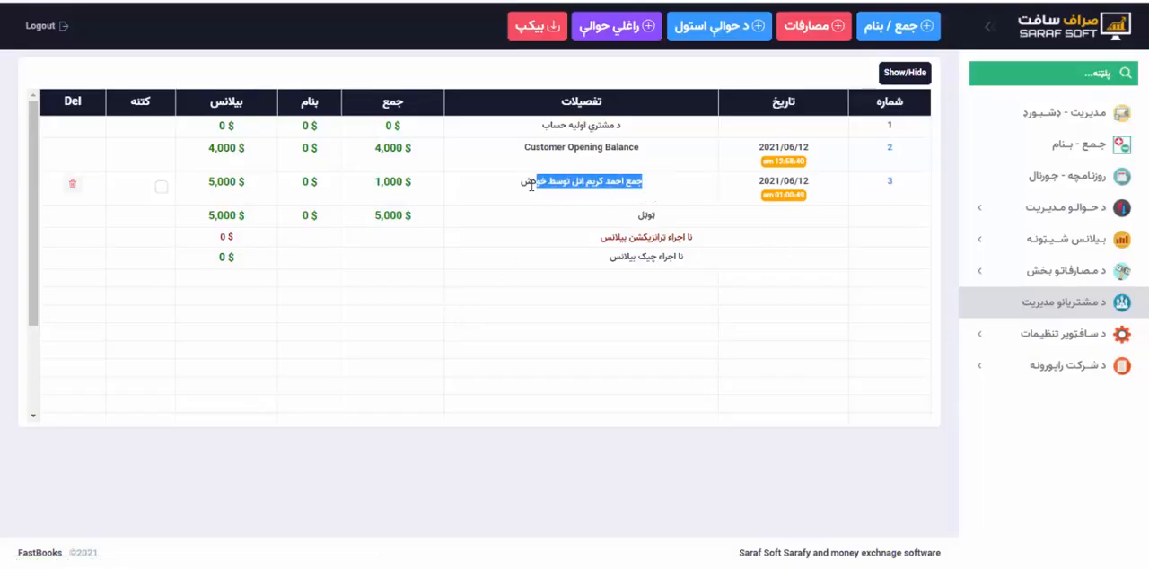
pyautogui.moveTo(370, 187); pyautogui.dragTo(406, 184)
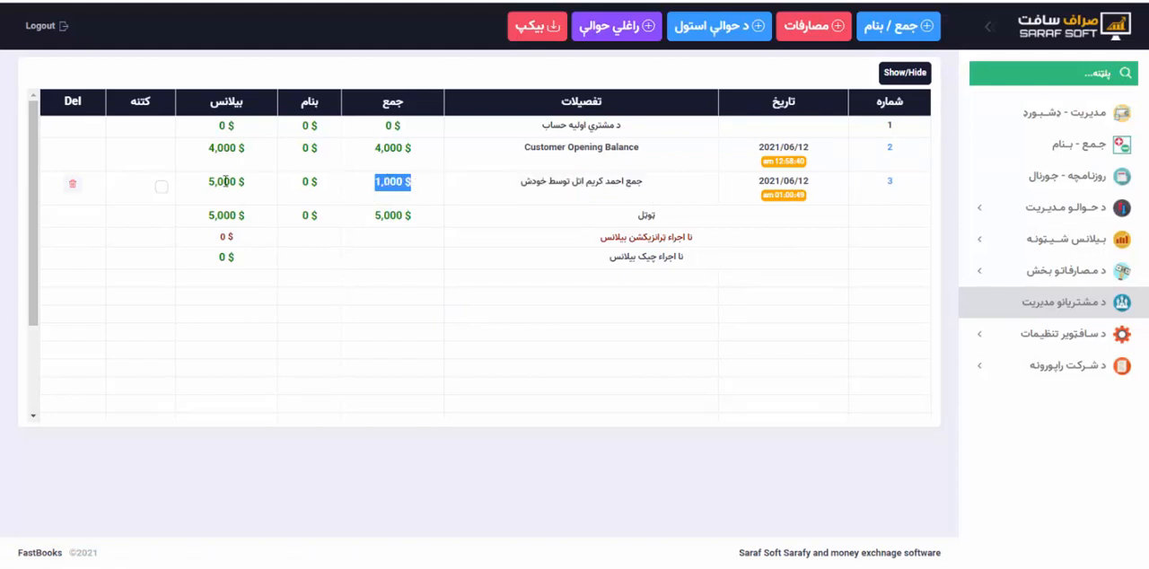
pyautogui.moveTo(206, 184); pyautogui.dragTo(250, 184)
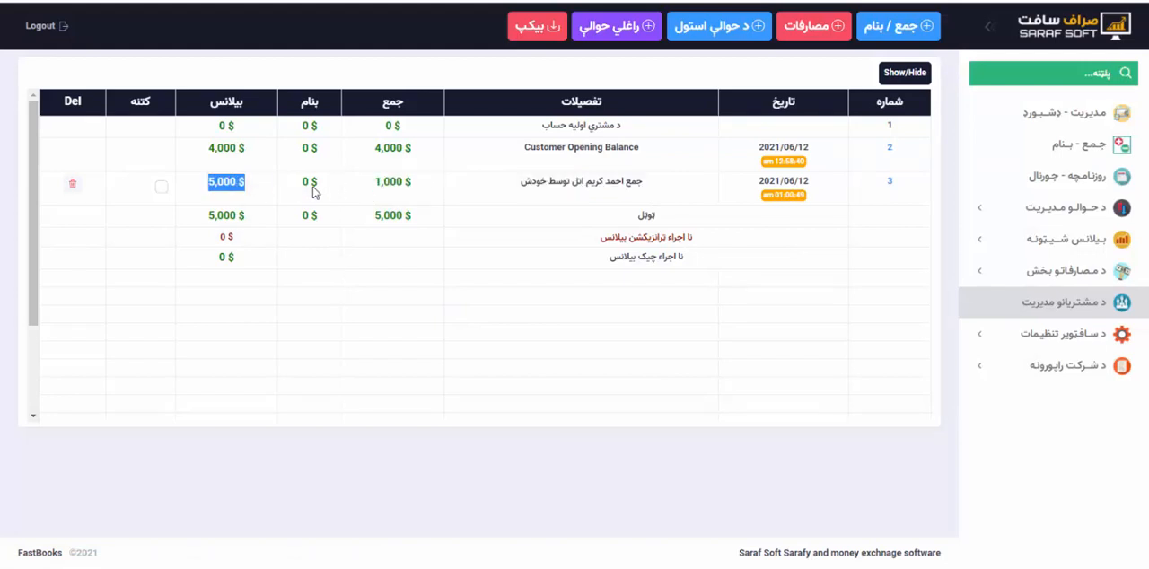
pyautogui.click(633, 233)
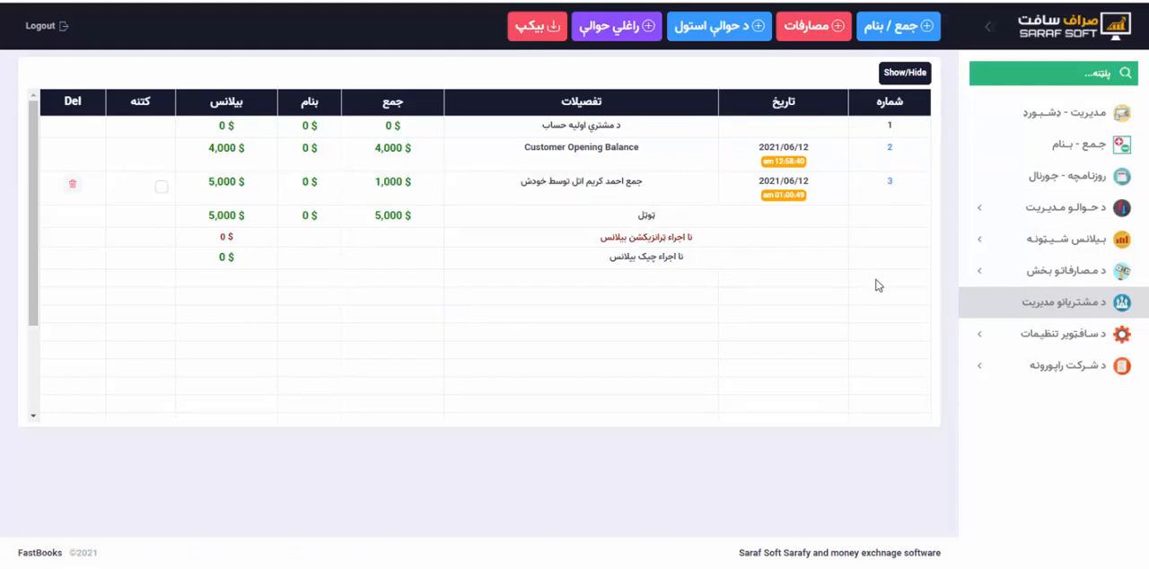
# Start a new journal entry of type بنام and select the new customer's account.
pyautogui.click(905, 36)
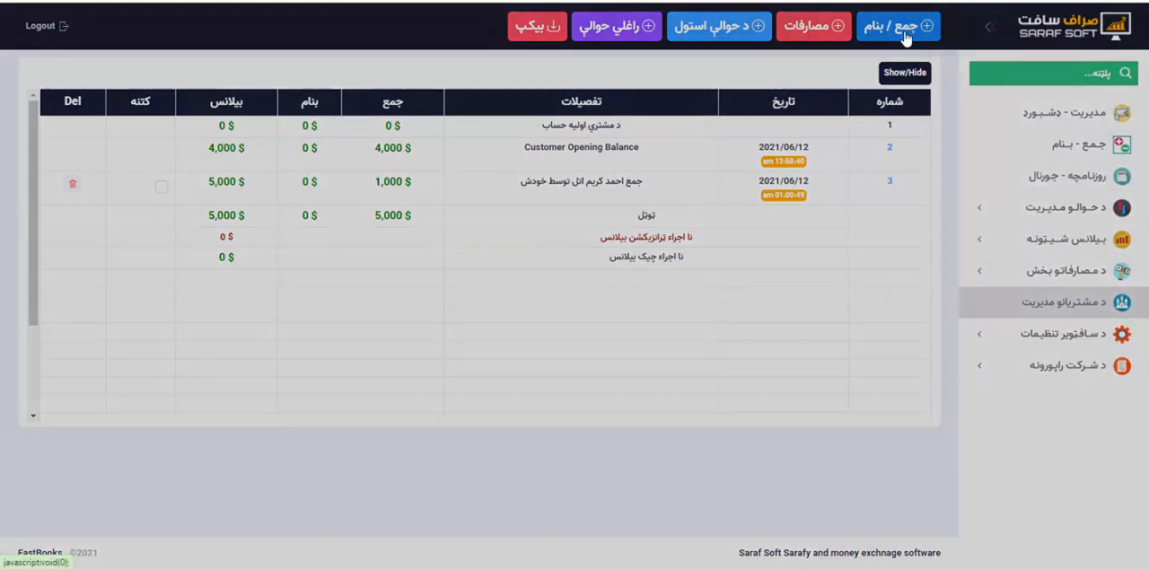
pyautogui.click(661, 237)
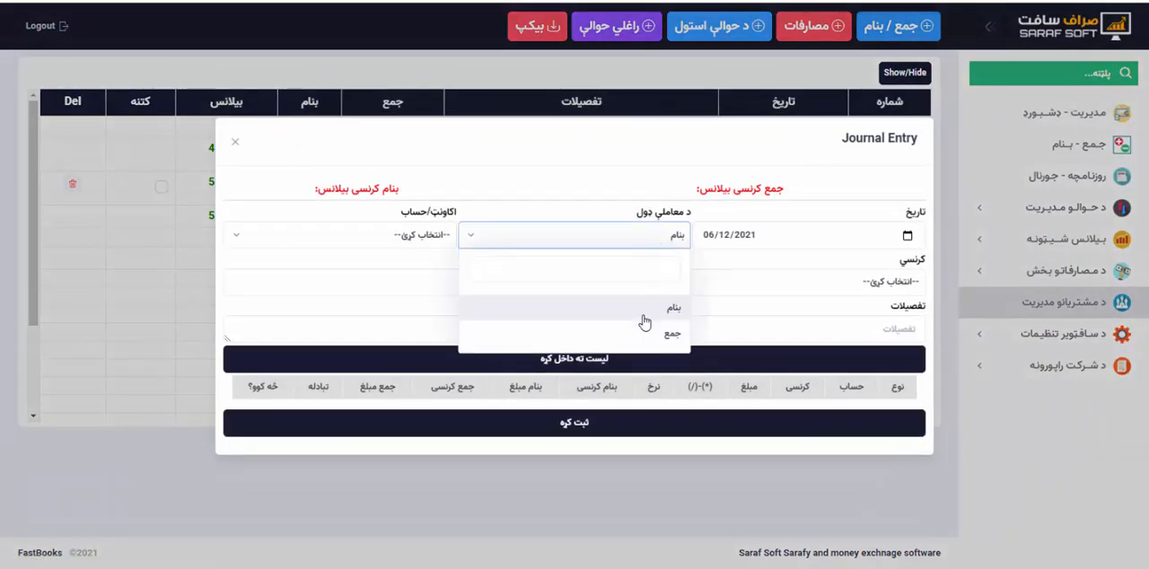
pyautogui.click(644, 319)
pyautogui.click(402, 240)
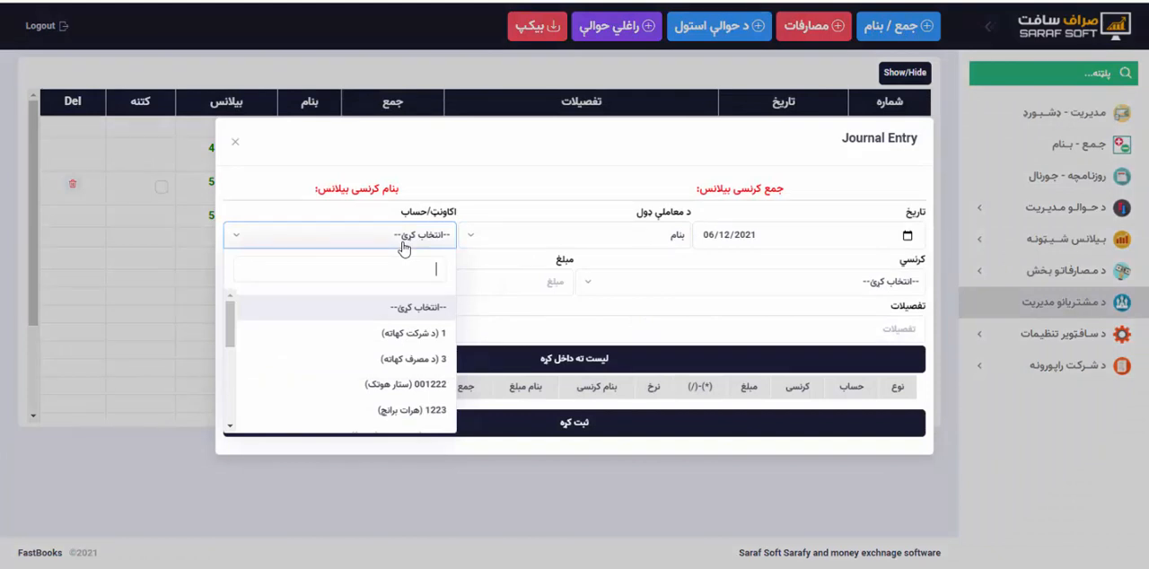
pyautogui.write('ات')
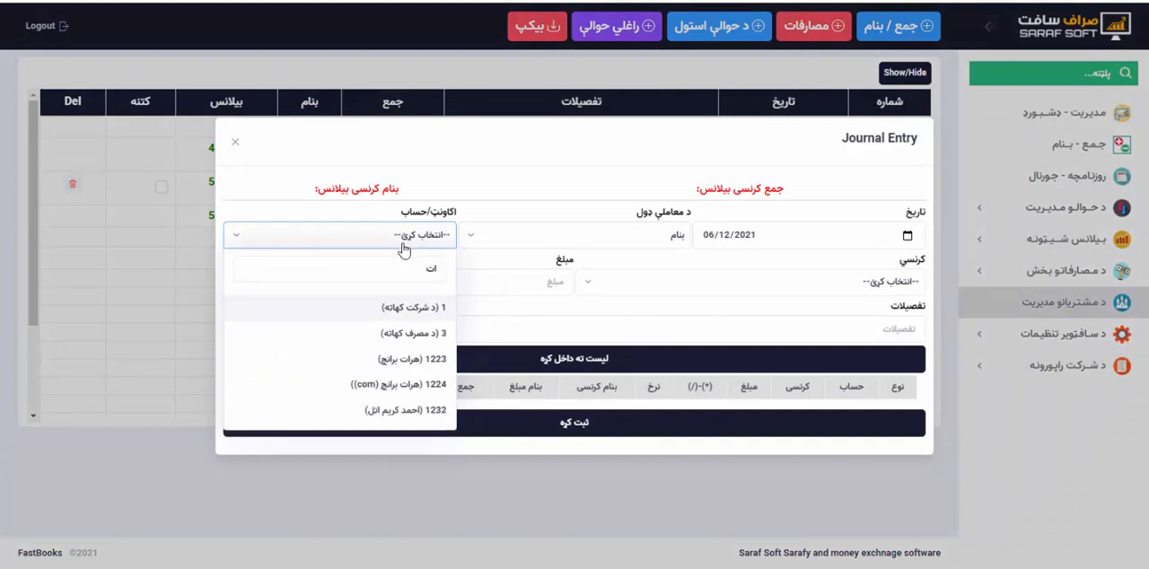
pyautogui.click(408, 410)
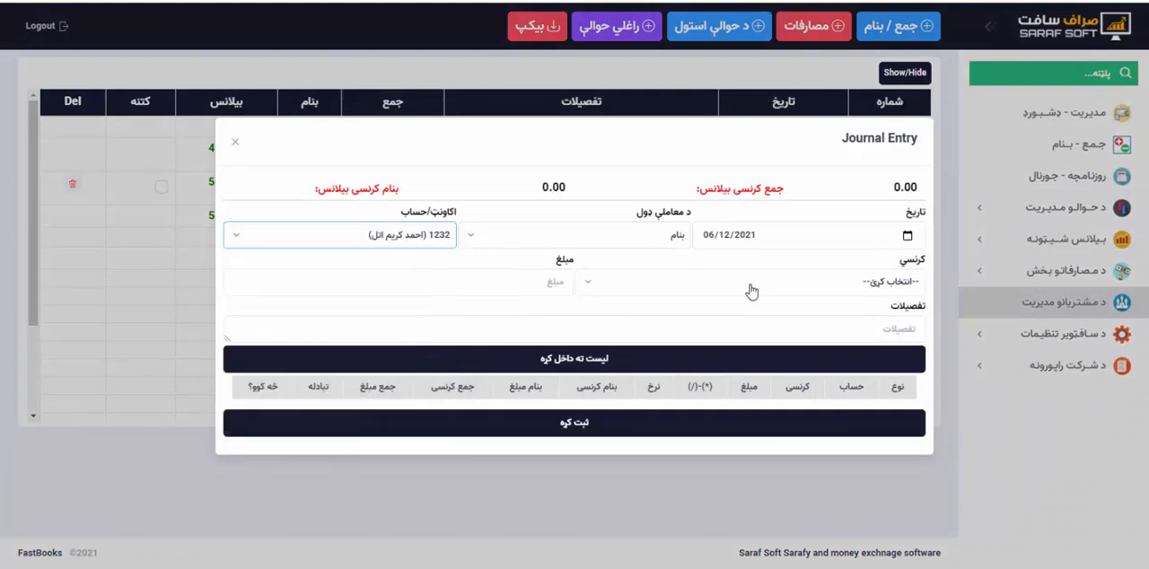
# Set the بنام entry's currency to USD and its amount to 500.
pyautogui.click(751, 288)
pyautogui.click(837, 387)
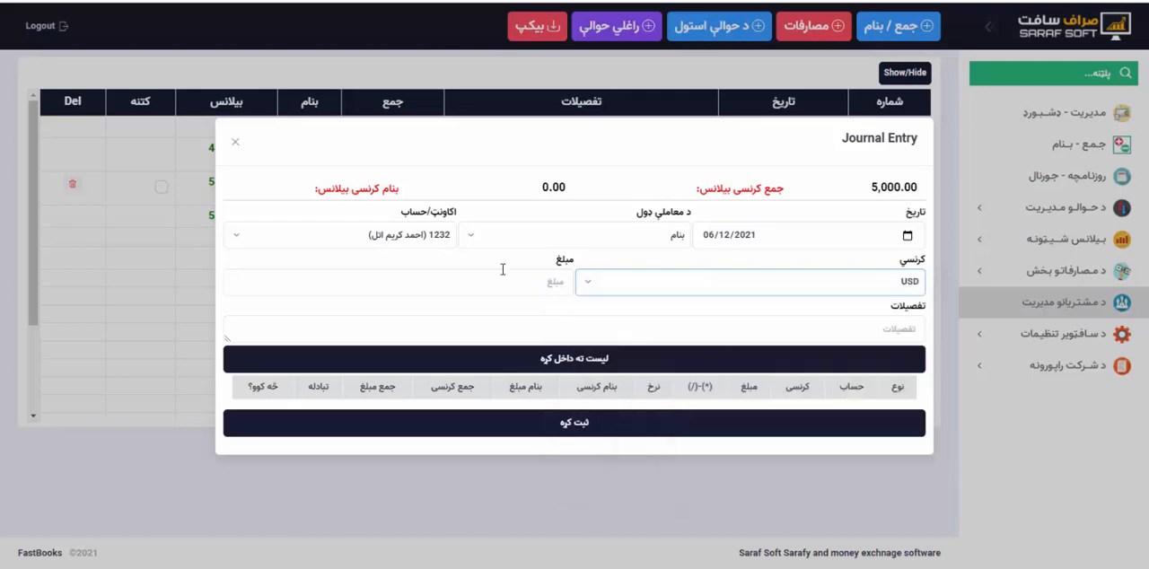
pyautogui.click(497, 281)
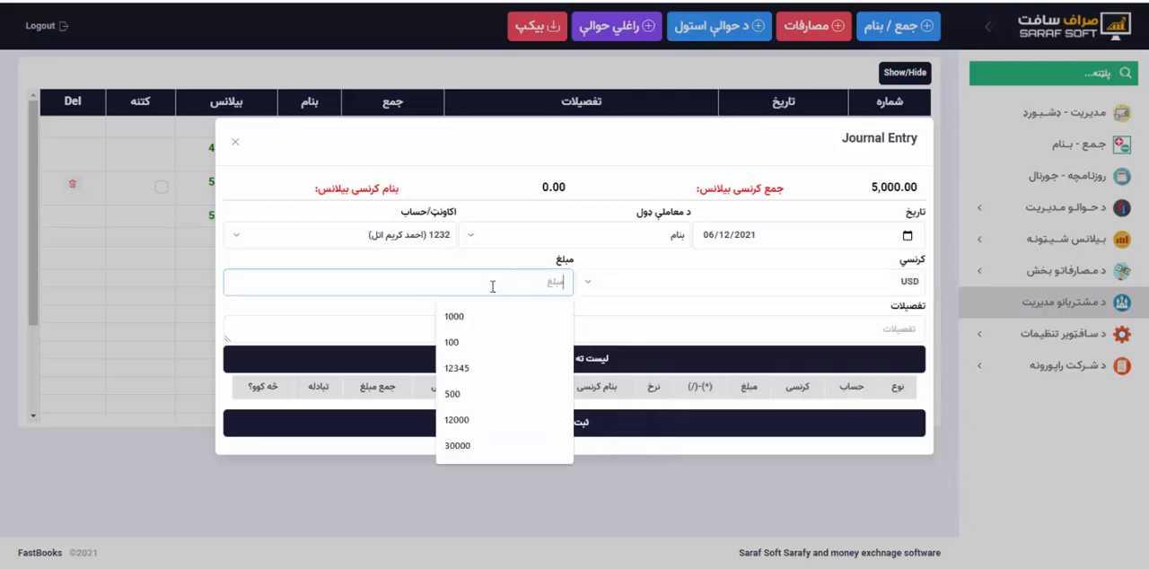
pyautogui.click(473, 394)
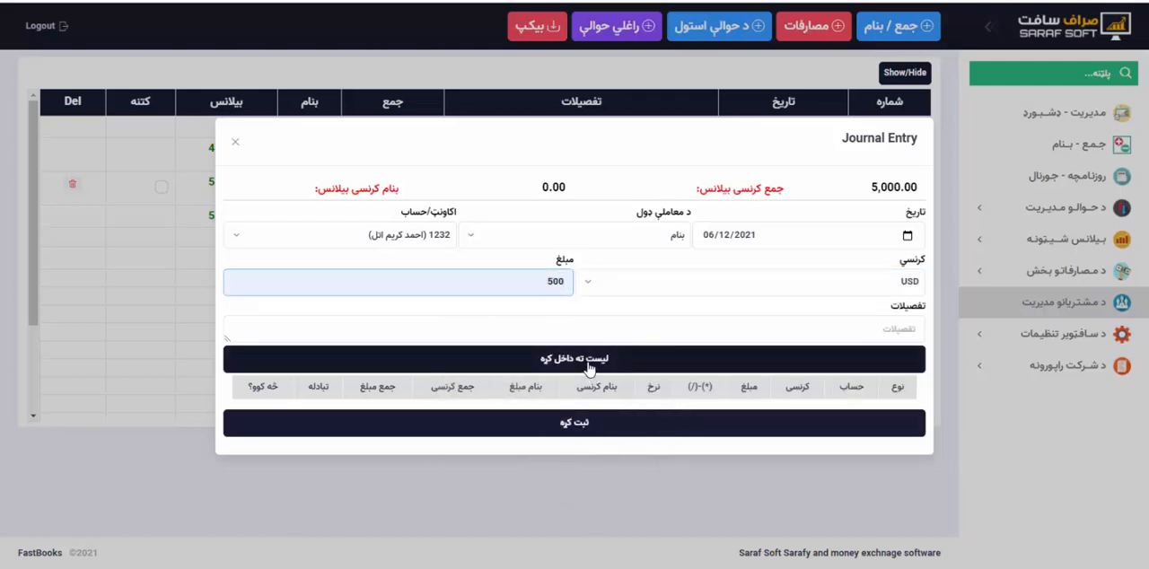
# Enter توسط خودش as the details, add the بنام transaction to the entry list and save the journal entry.
pyautogui.click(591, 328)
pyautogui.press('super+space')
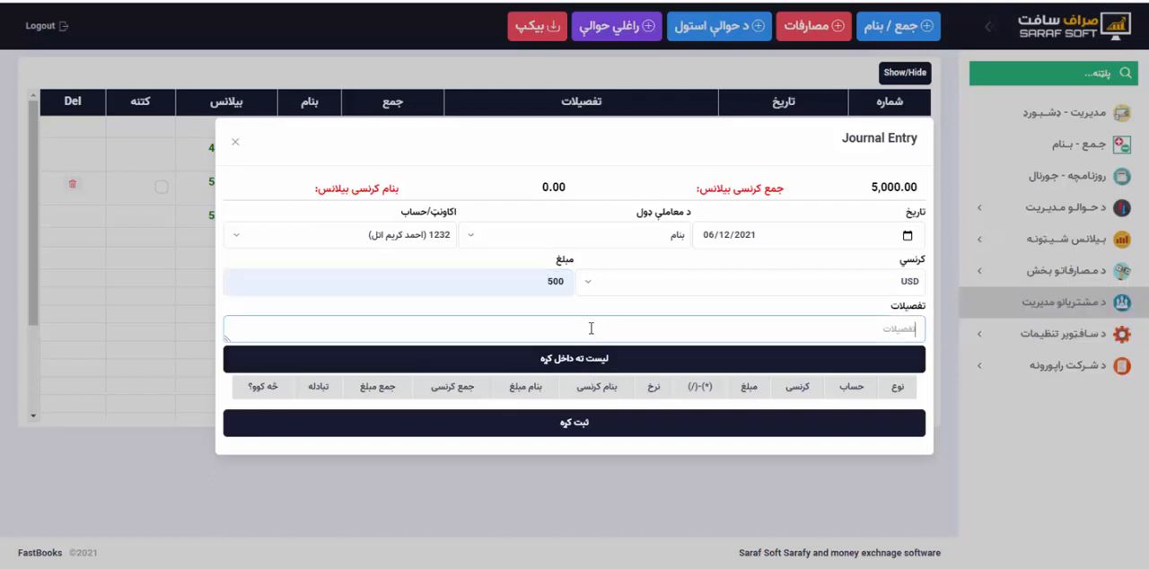
pyautogui.press('super+space')
pyautogui.write('ت')
pyautogui.click(582, 359)
pyautogui.click(569, 434)
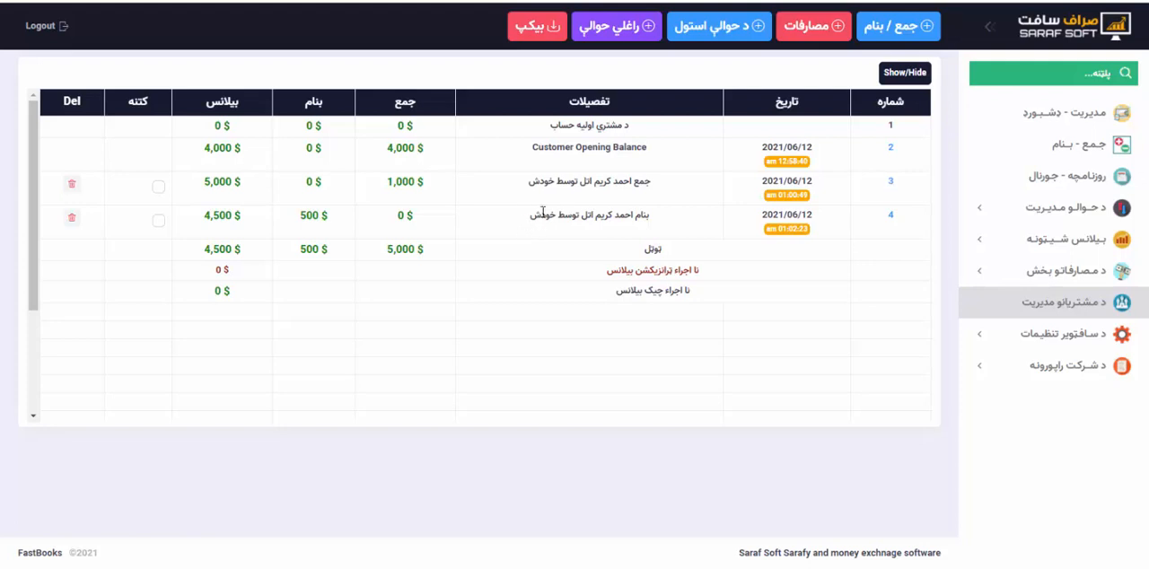
# Check the description, debited amount and balance of the new بنام transaction in the customer's statement.
pyautogui.moveTo(541, 213); pyautogui.dragTo(658, 218)
pyautogui.moveTo(300, 224); pyautogui.dragTo(338, 221)
pyautogui.click(198, 224)
pyautogui.moveTo(197, 225); pyautogui.dragTo(251, 220)
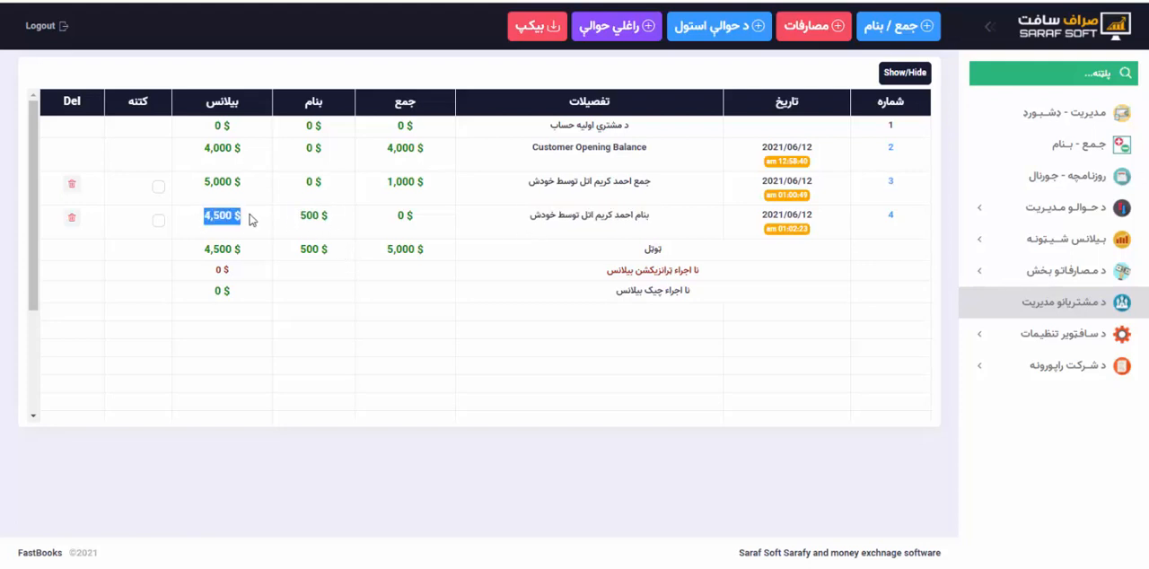
pyautogui.click(261, 226)
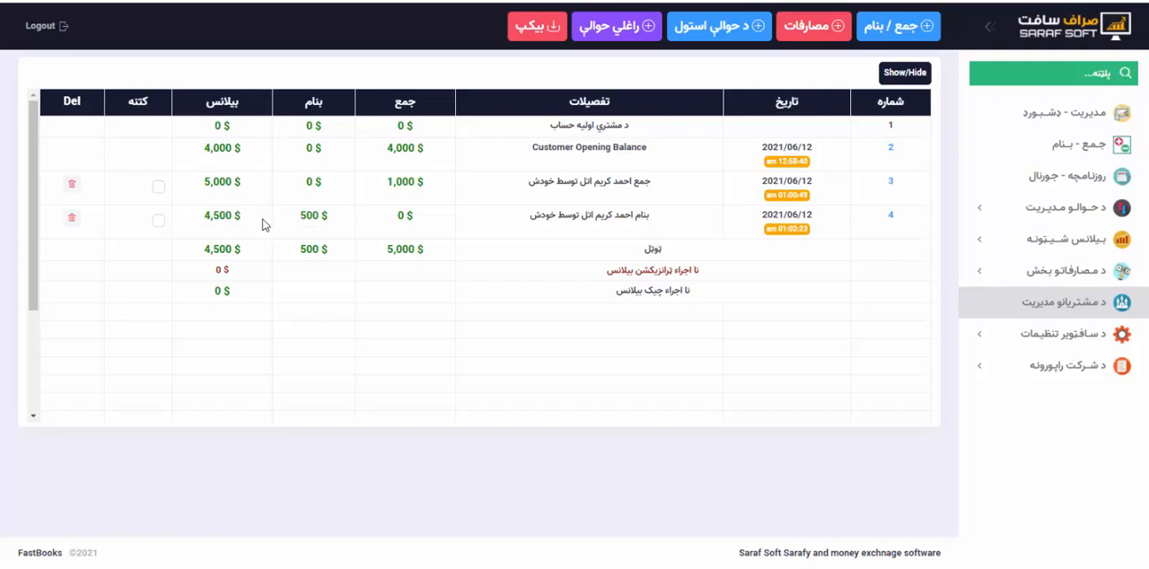
# View the transactions on the management dashboard, open the daily journal and show its date filters and selection totals.
pyautogui.click(1086, 133)
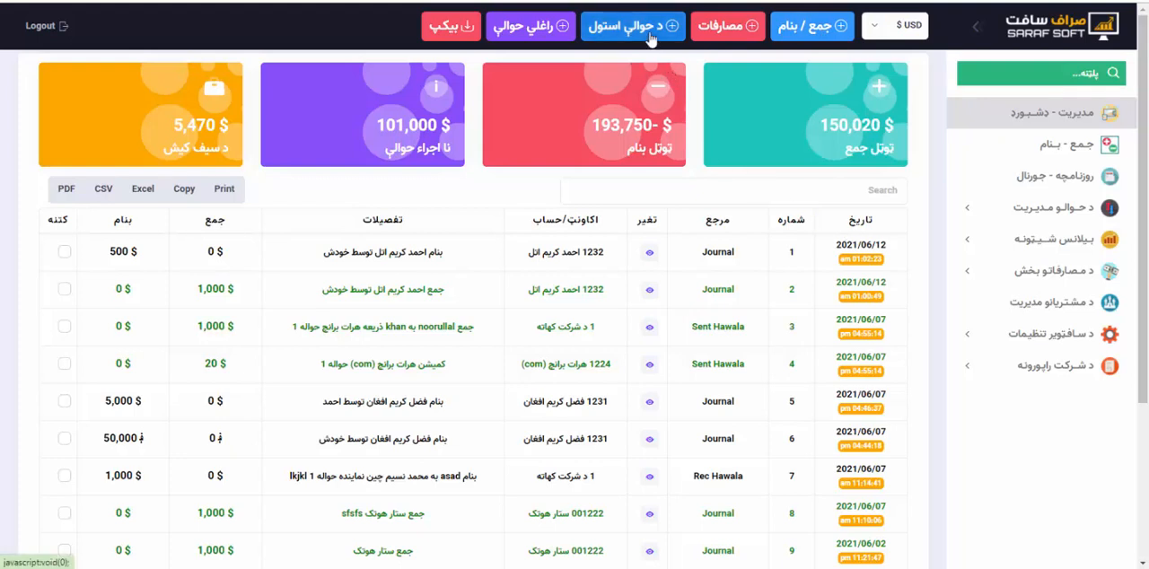
pyautogui.click(1054, 179)
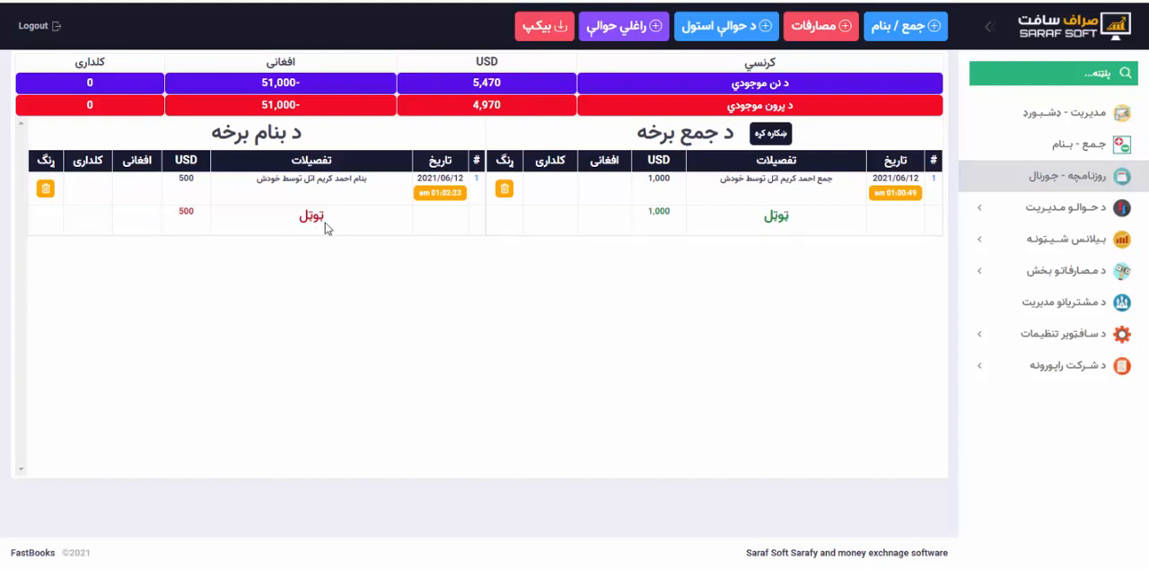
pyautogui.click(771, 137)
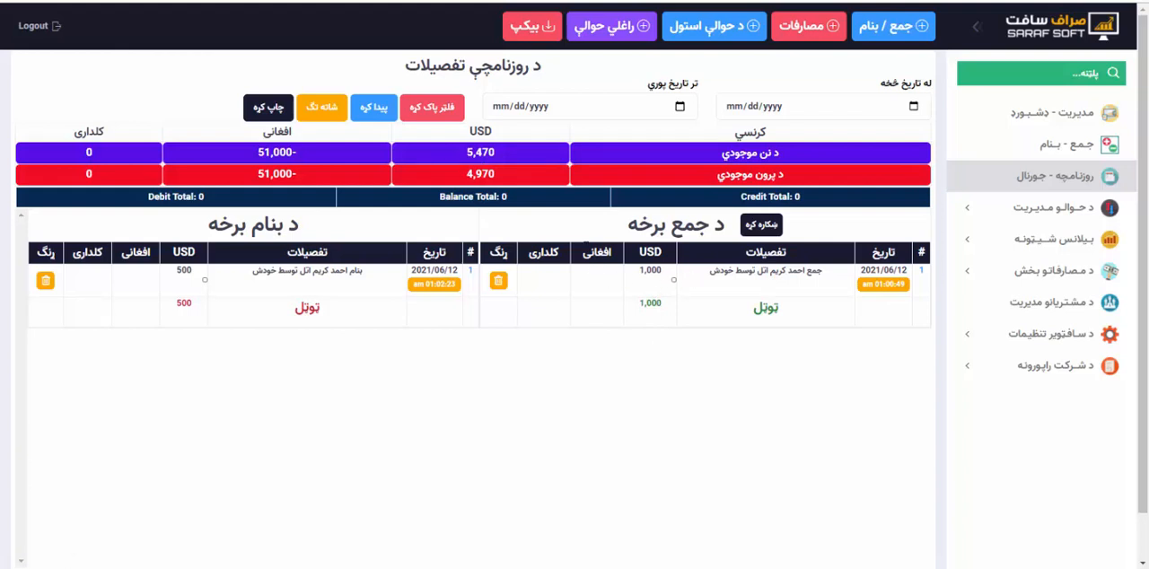
# Examine the daily journal's جمع entry and the USD totals, briefly selecting the جمع entry to check the selection totals.
pyautogui.moveTo(906, 270); pyautogui.dragTo(719, 274)
pyautogui.click(741, 316)
pyautogui.doubleClick(184, 303)
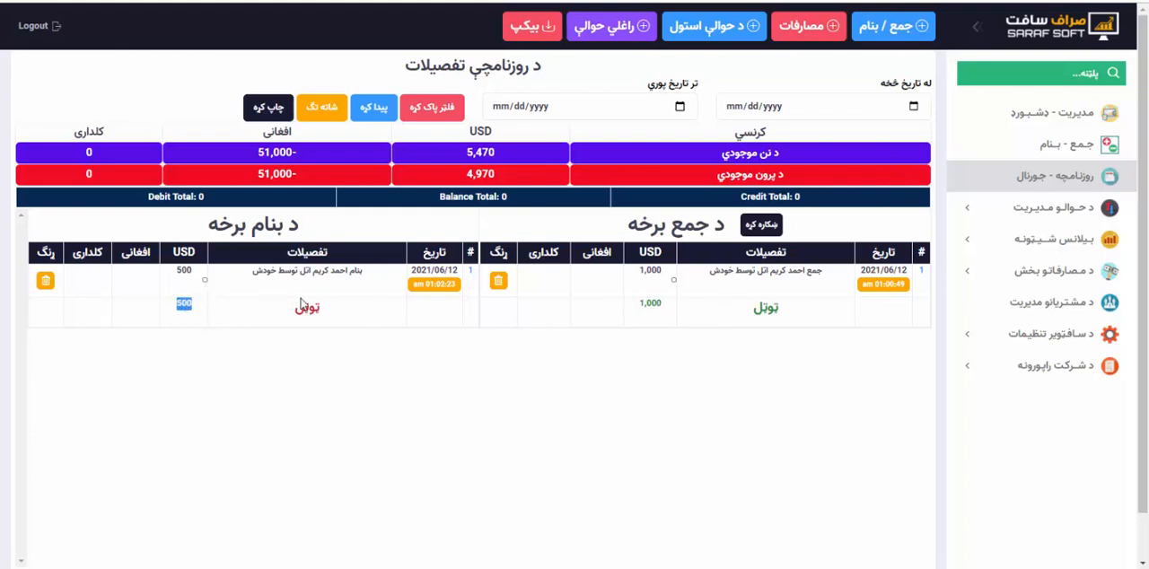
pyautogui.doubleClick(648, 303)
pyautogui.click(614, 310)
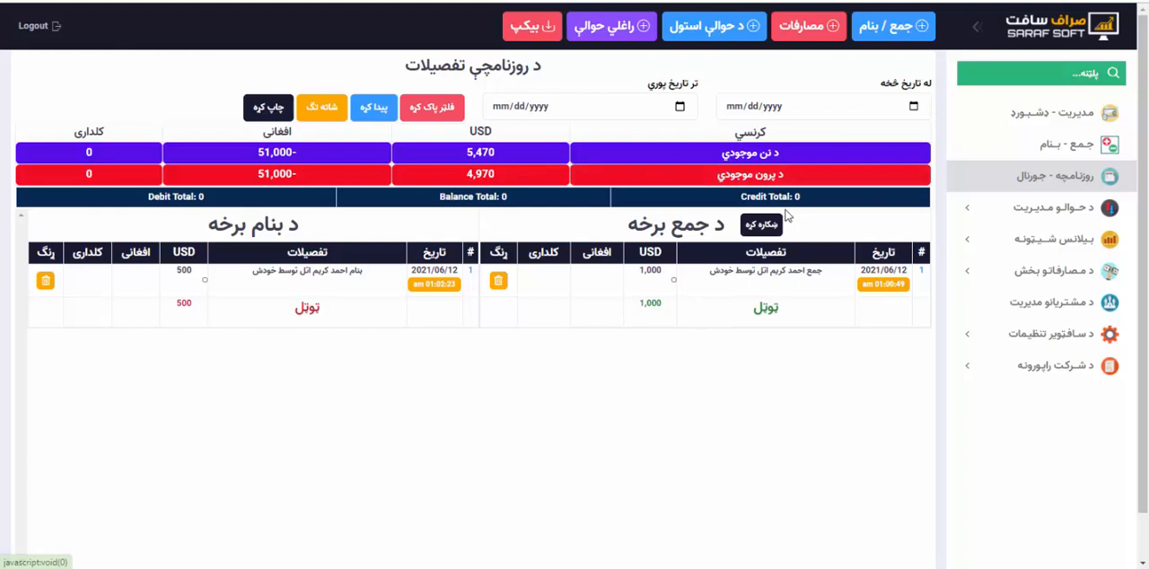
pyautogui.click(674, 281)
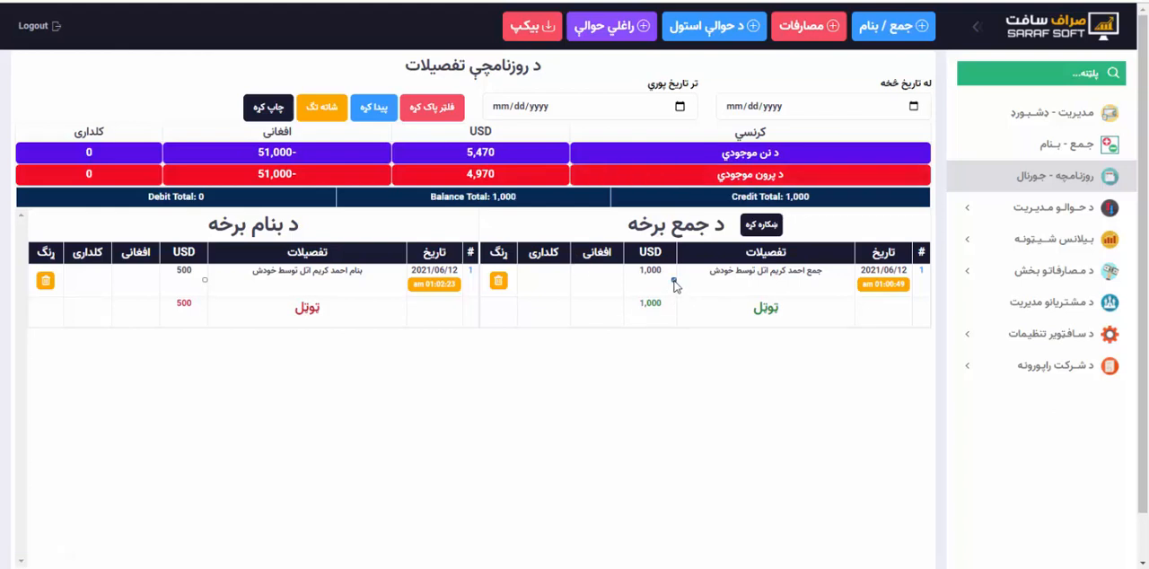
pyautogui.click(674, 281)
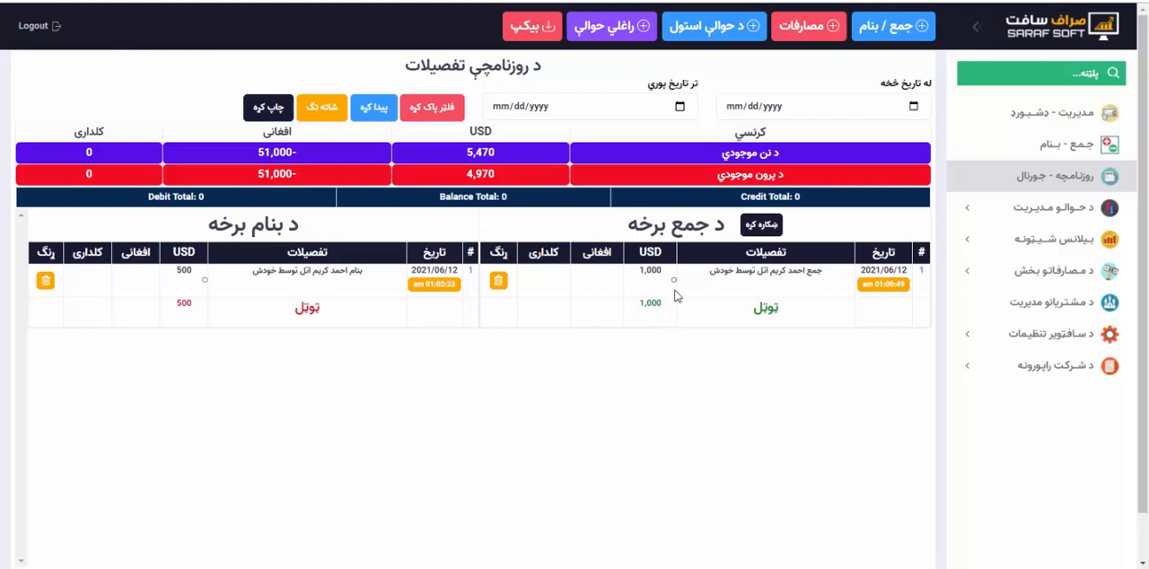
# Filter the daily journal to transactions from 11/05/2020 to 06/24/2021.
pyautogui.click(914, 106)
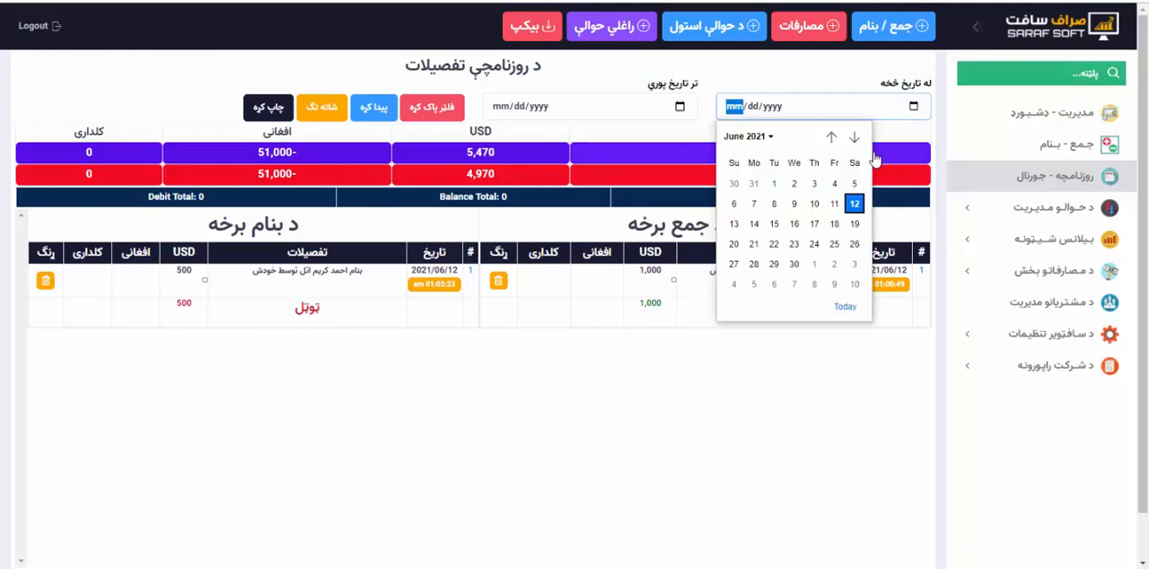
pyautogui.click(831, 137)
pyautogui.click(831, 137)
pyautogui.click(831, 138)
pyautogui.click(831, 138)
pyautogui.click(831, 137)
pyautogui.click(831, 137)
pyautogui.click(831, 137)
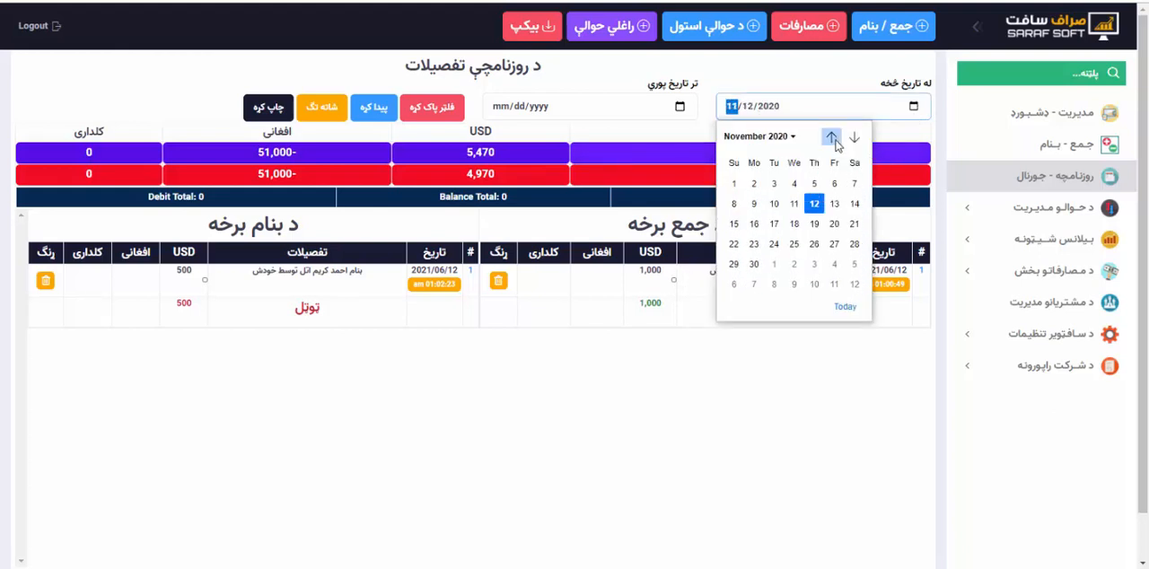
pyautogui.click(814, 183)
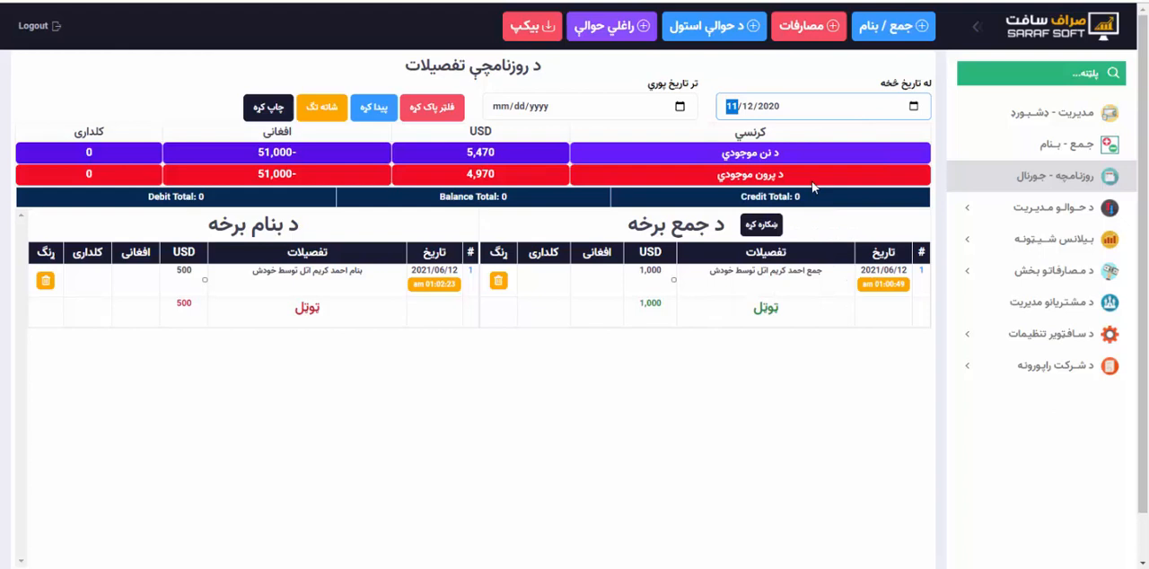
pyautogui.click(687, 101)
pyautogui.click(581, 244)
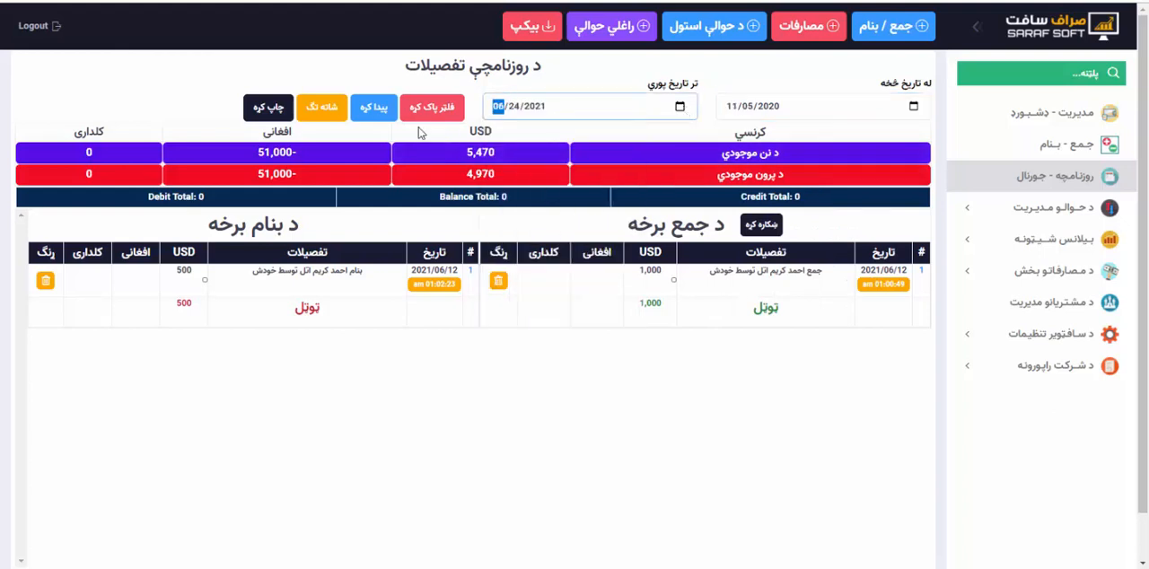
pyautogui.click(374, 110)
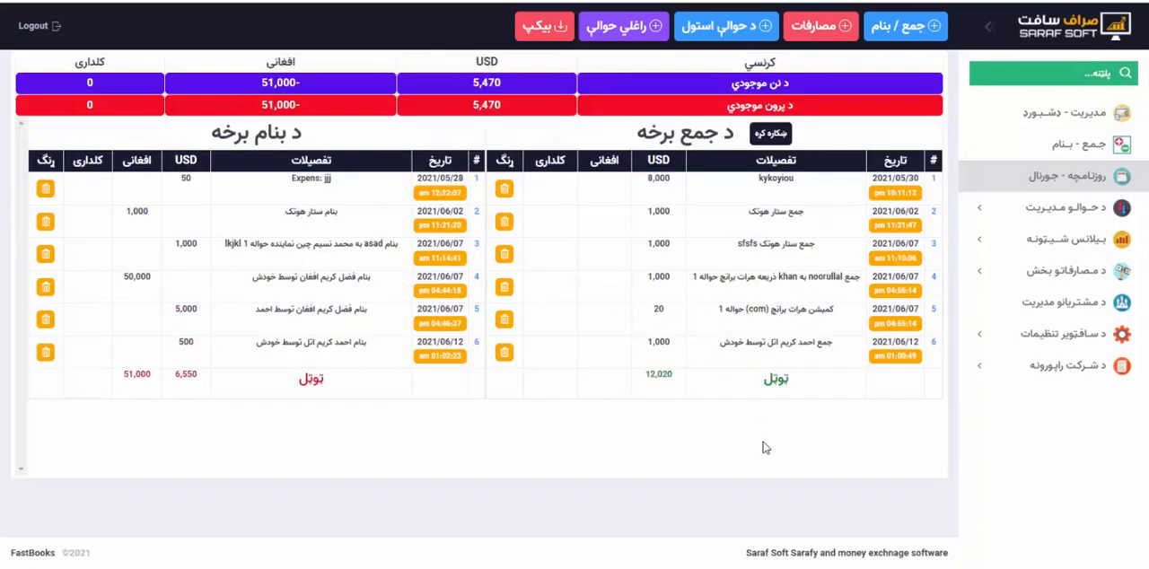
# Show the journal's selection totals and select credit entries 4 and 5 and debit entries 5 and 6.
pyautogui.click(775, 135)
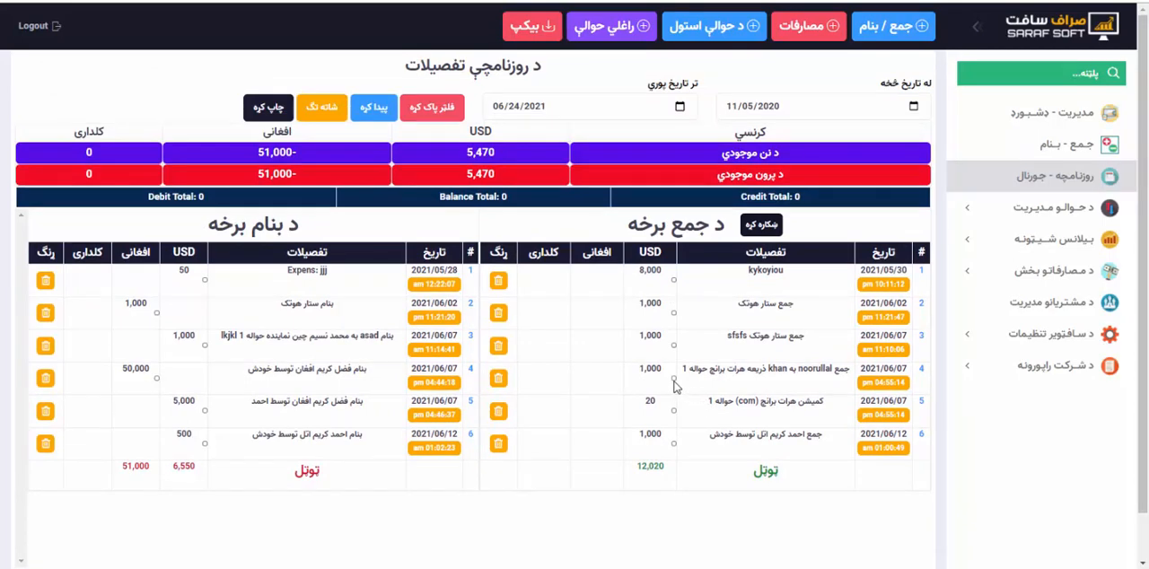
pyautogui.click(673, 378)
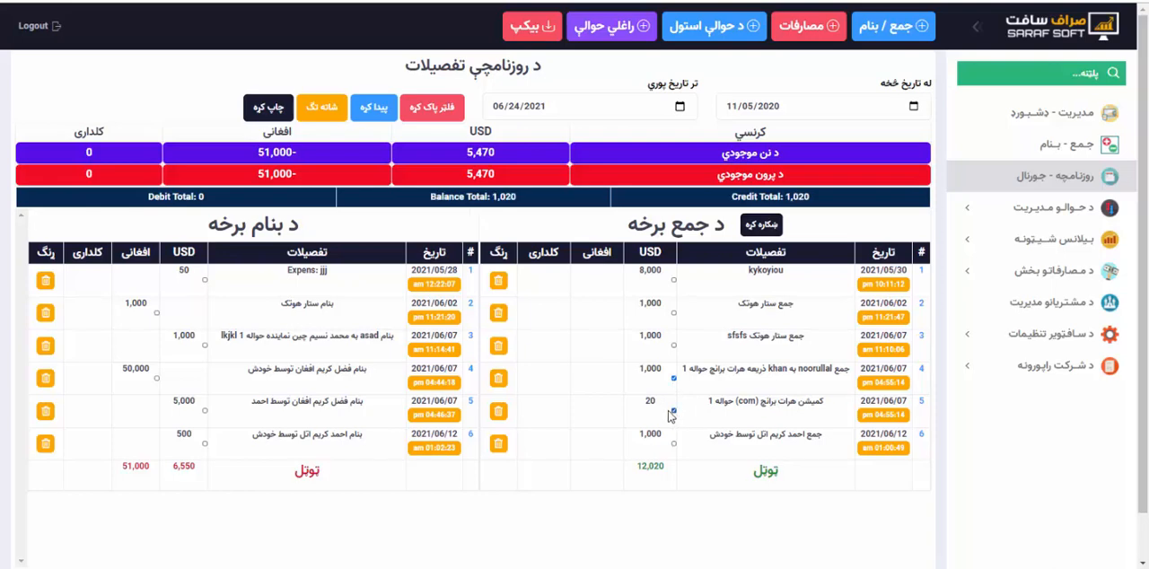
pyautogui.click(205, 410)
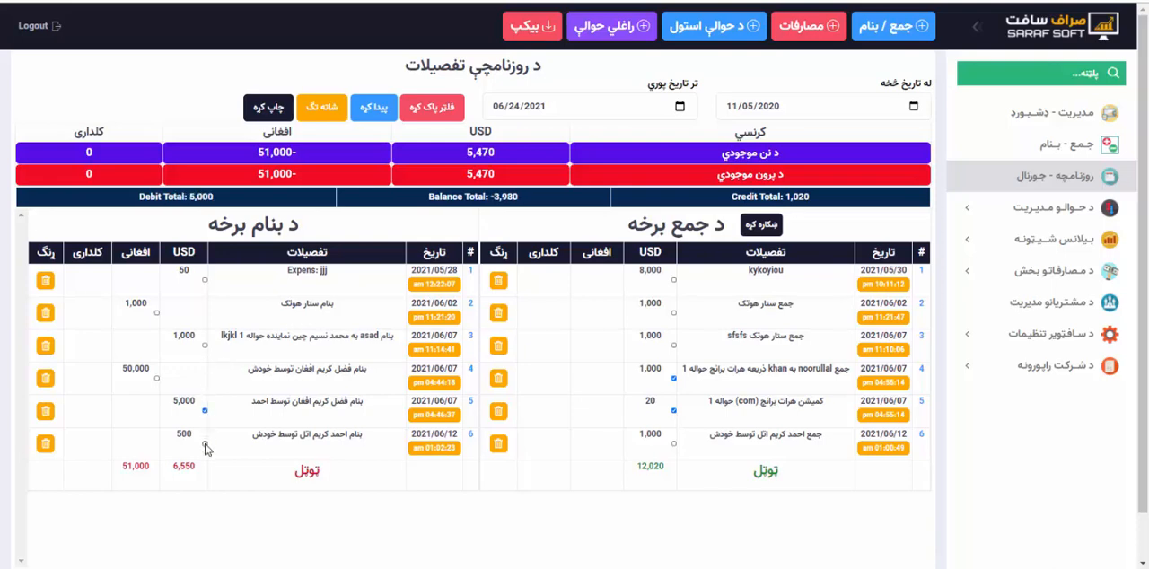
pyautogui.click(204, 443)
# Check the debit, credit and balance totals calculated for the selected journal entries.
pyautogui.doubleClick(201, 196)
pyautogui.doubleClick(797, 197)
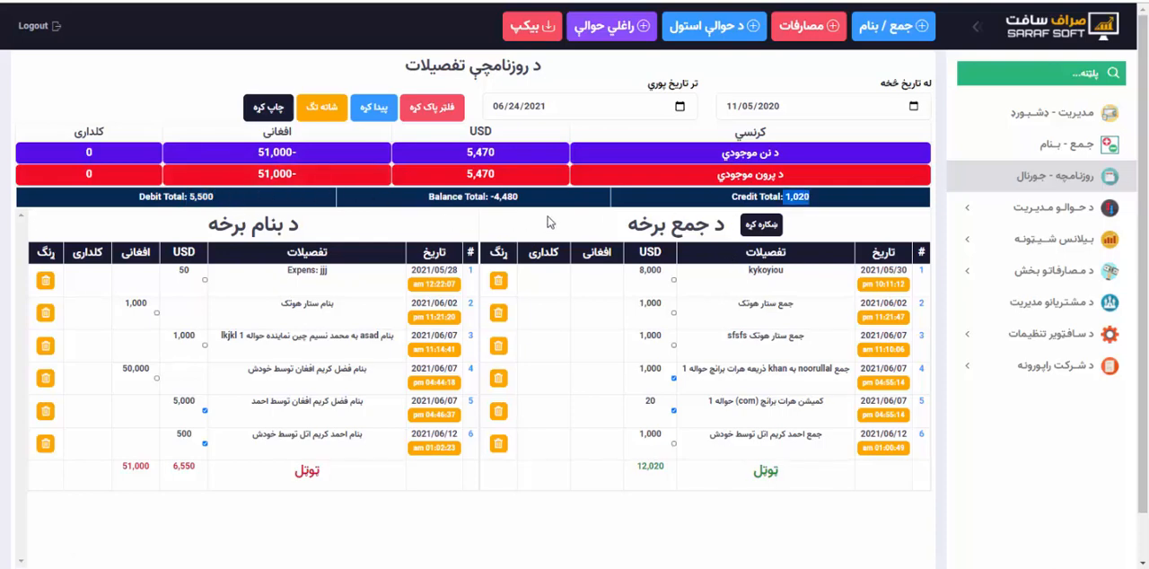
pyautogui.moveTo(508, 197)
pyautogui.mouseDown()
pyautogui.moveTo(492, 196)
pyautogui.moveTo(525, 203)
pyautogui.mouseUp()
pyautogui.moveTo(786, 197); pyautogui.dragTo(810, 197)
# Filter the daily journal to transactions from 11/05/2020 to 05/05/2021.
pyautogui.click(916, 109)
pyautogui.click(915, 108)
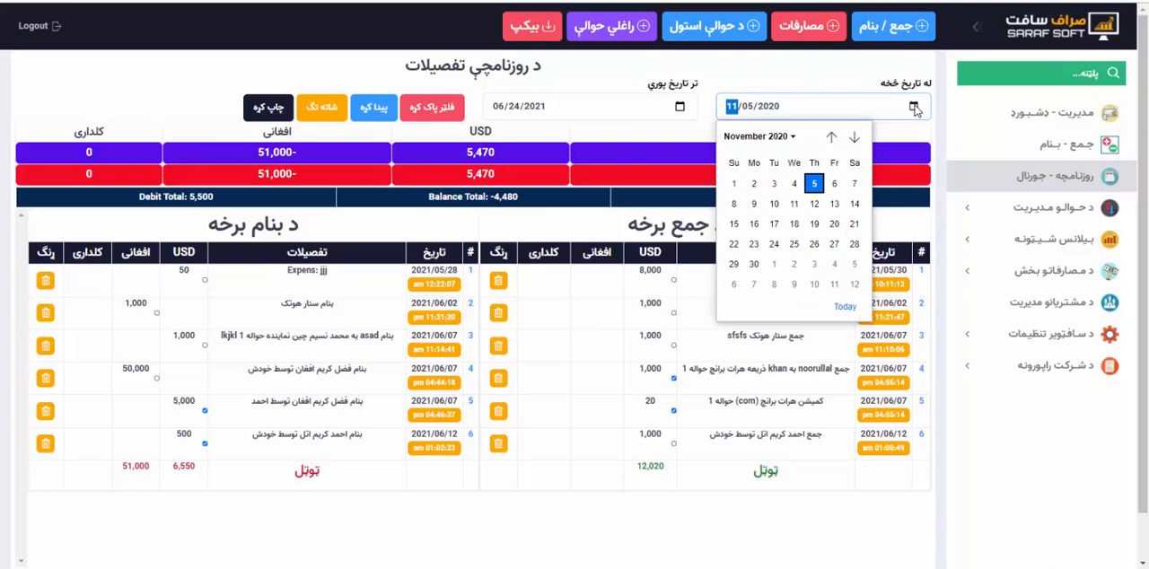
pyautogui.click(916, 109)
pyautogui.click(916, 109)
pyautogui.click(805, 185)
pyautogui.click(679, 105)
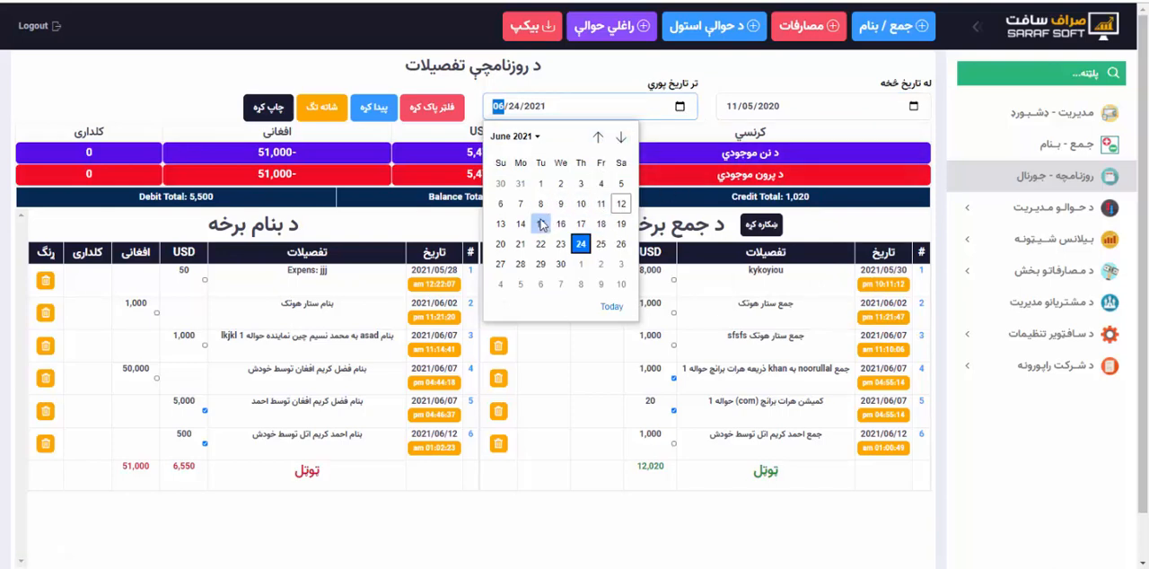
pyautogui.click(597, 136)
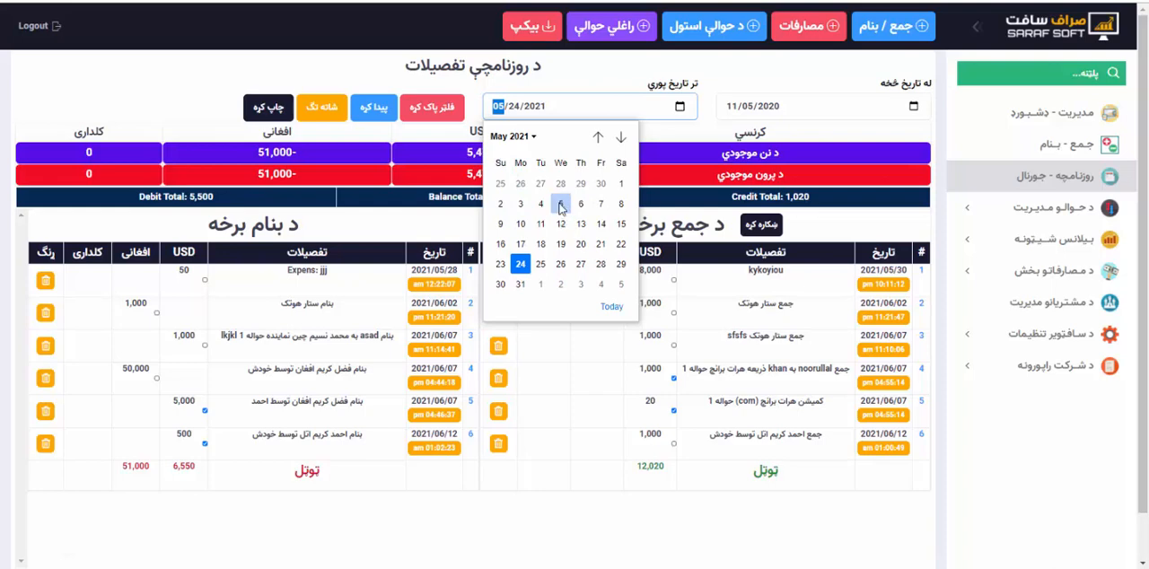
pyautogui.click(560, 202)
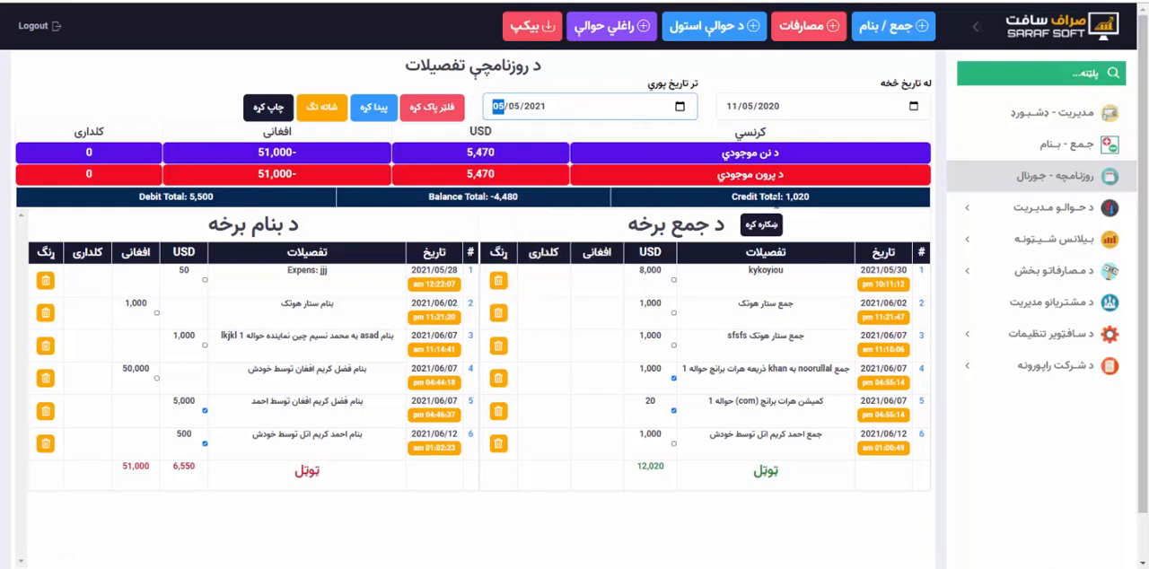
pyautogui.click(370, 109)
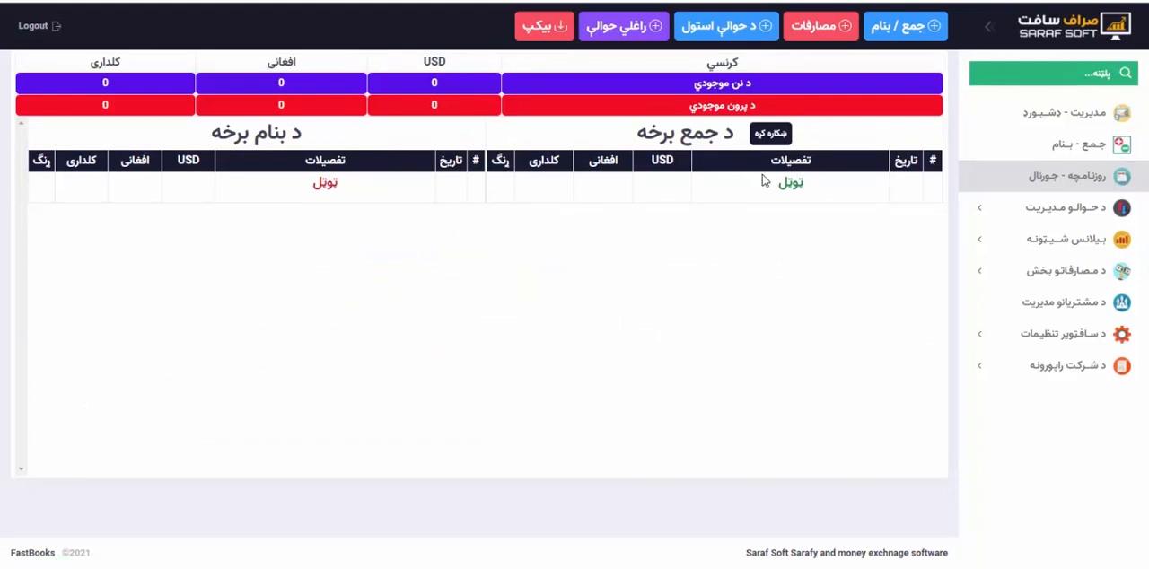
# Reload the daily journal without date filters, show its filter and totals controls, and open its print version.
pyautogui.click(1068, 175)
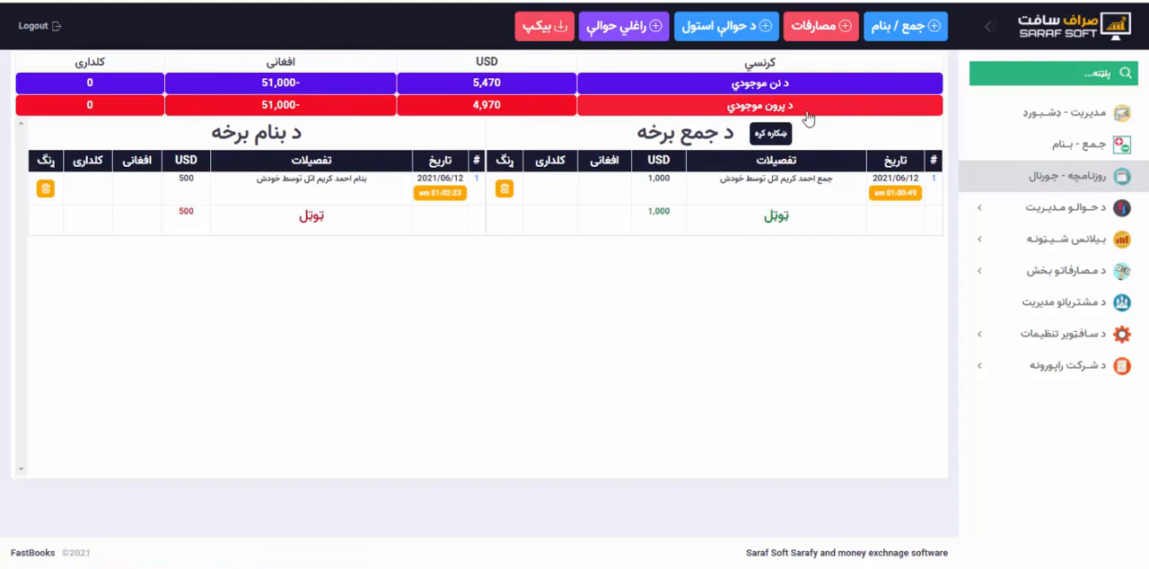
pyautogui.click(773, 133)
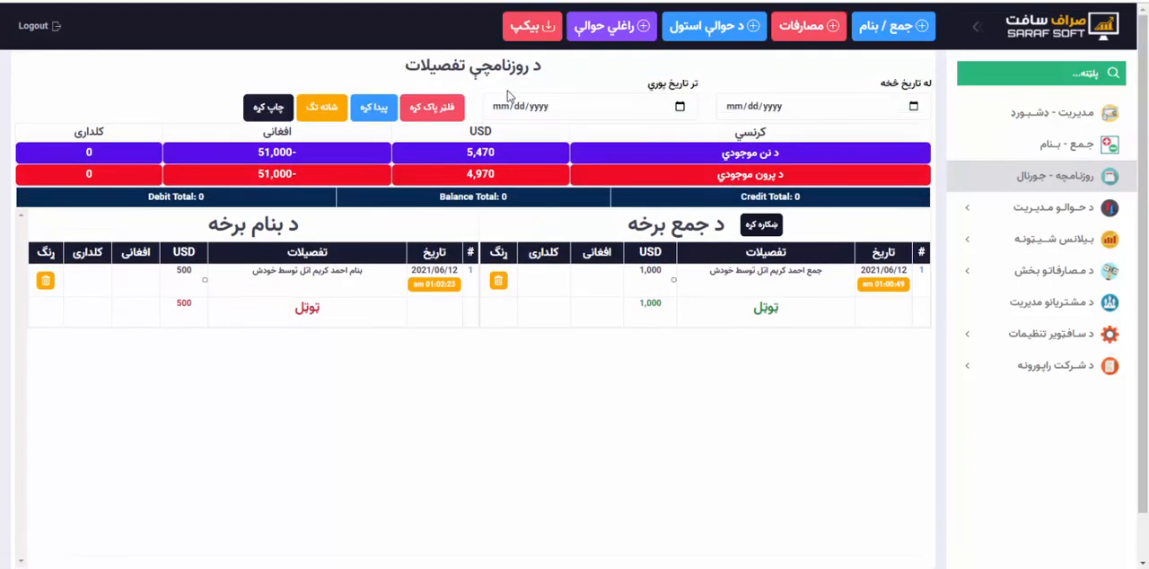
pyautogui.click(267, 110)
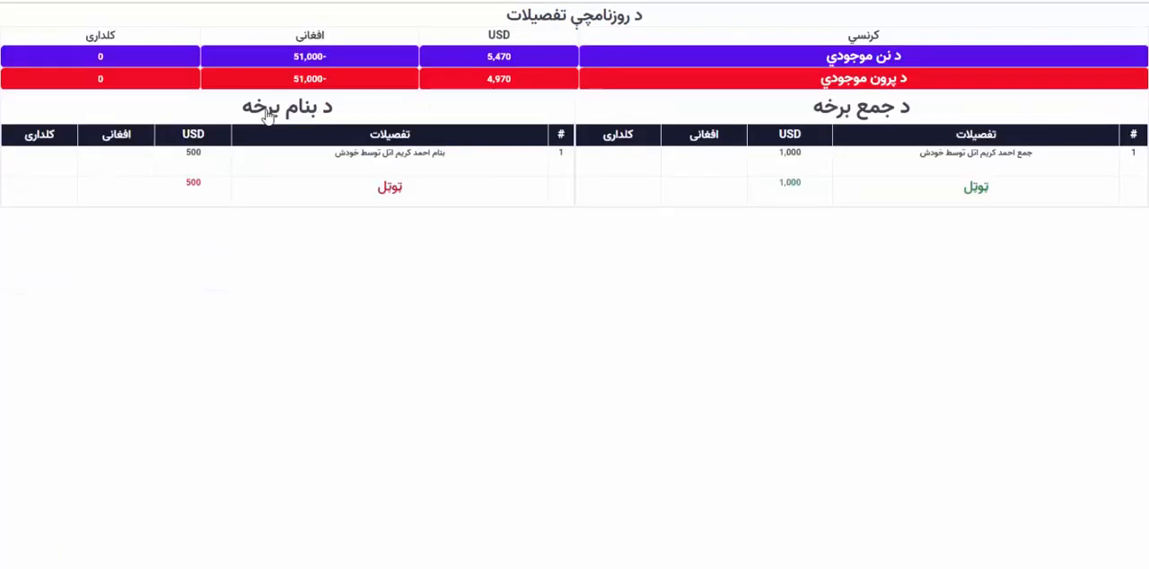
# Preview the journal printout, review the available print destinations with Save as PDF kept, and cancel printing.
pyautogui.rightClick(500, 195)
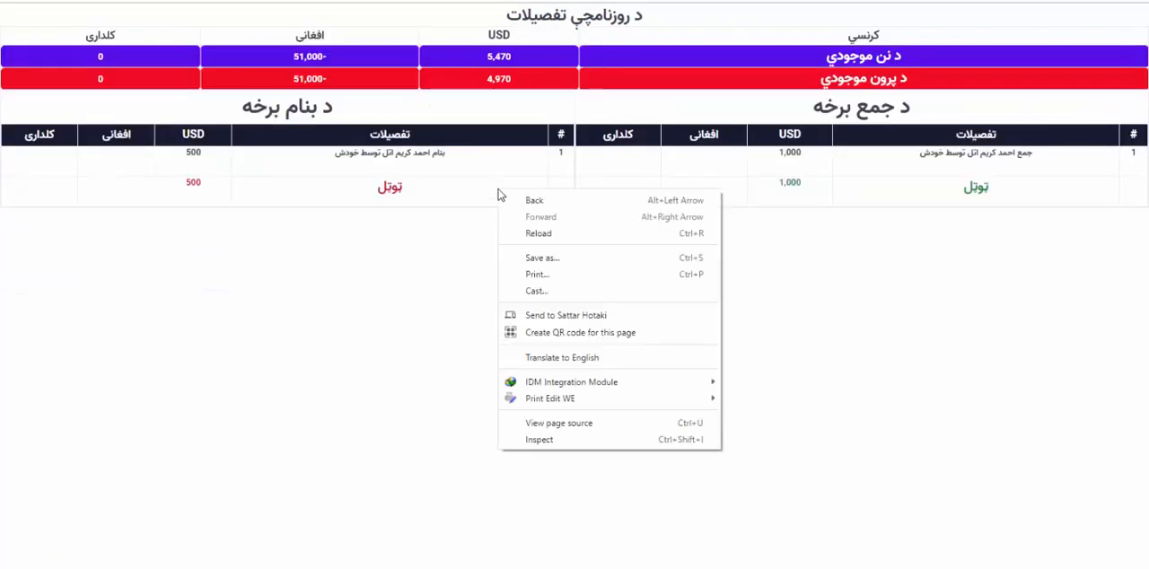
pyautogui.click(504, 275)
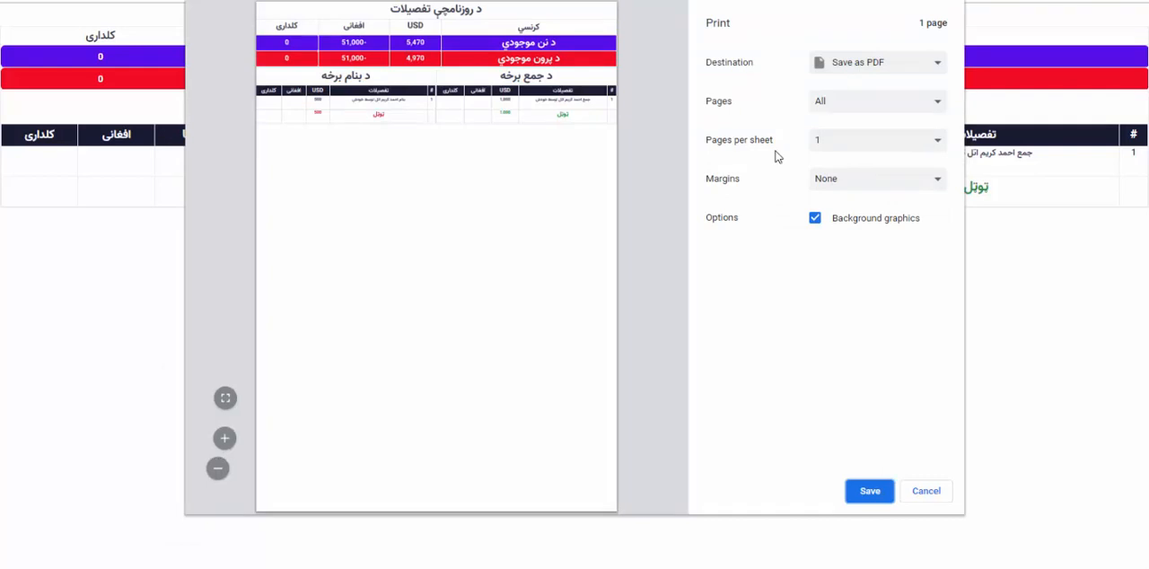
pyautogui.click(925, 491)
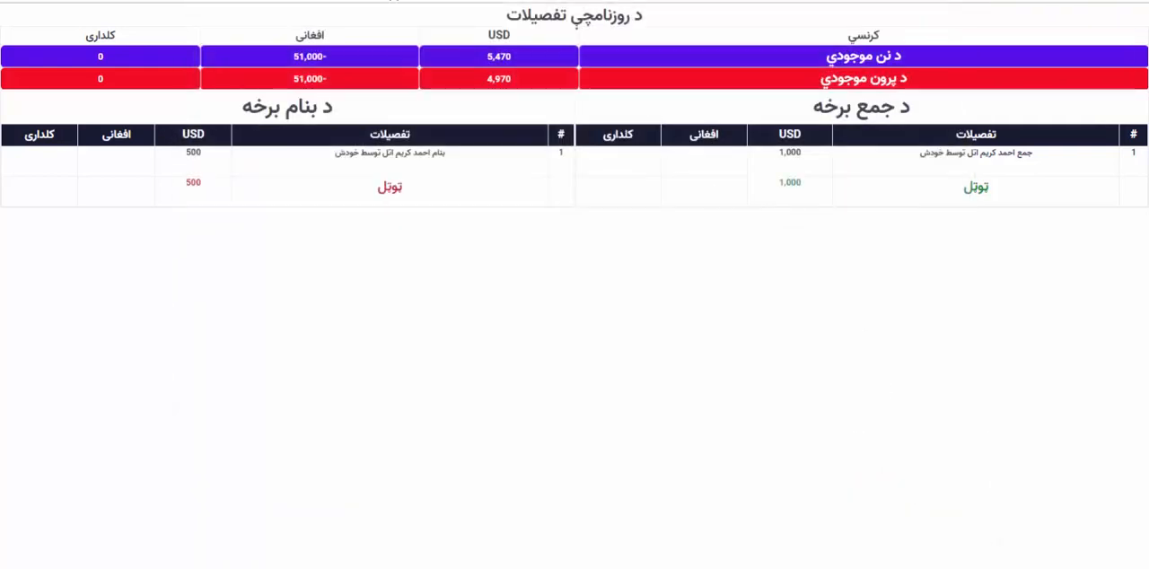
pyautogui.rightClick(689, 234)
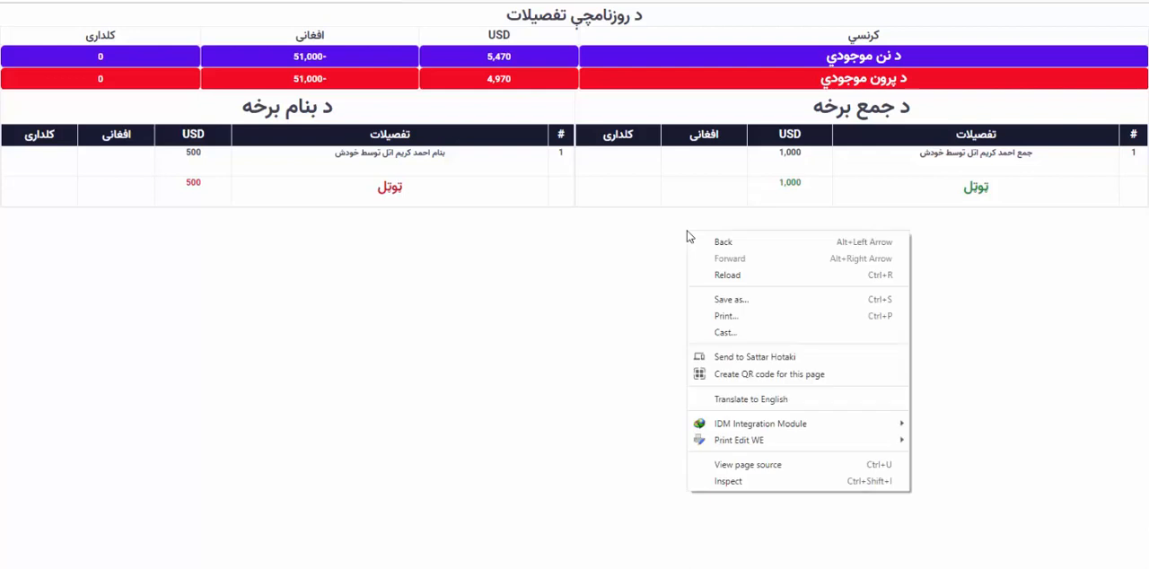
pyautogui.click(723, 316)
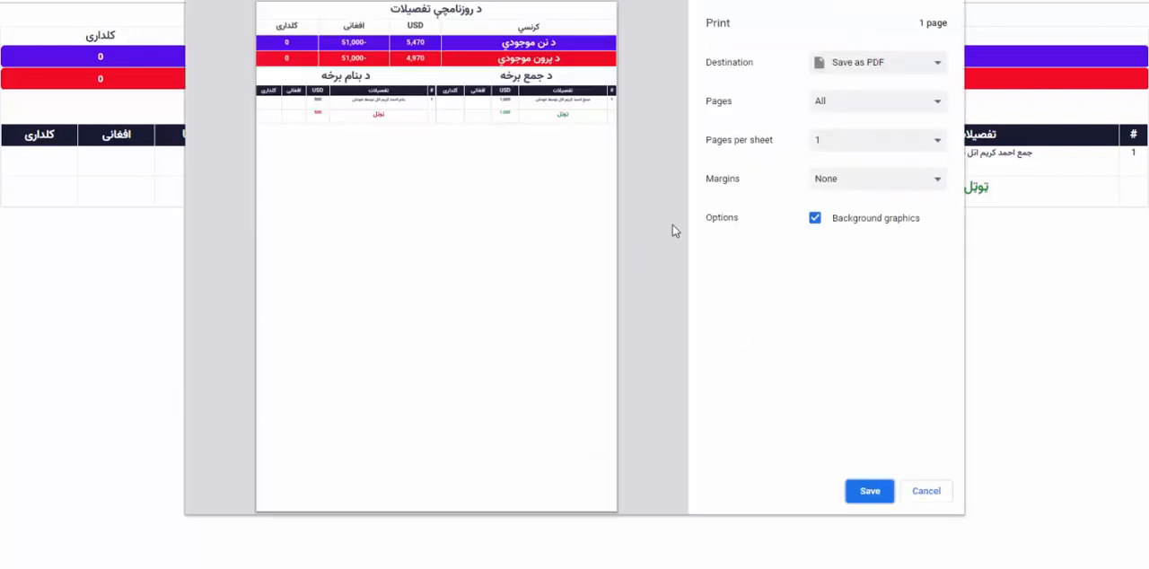
pyautogui.click(879, 64)
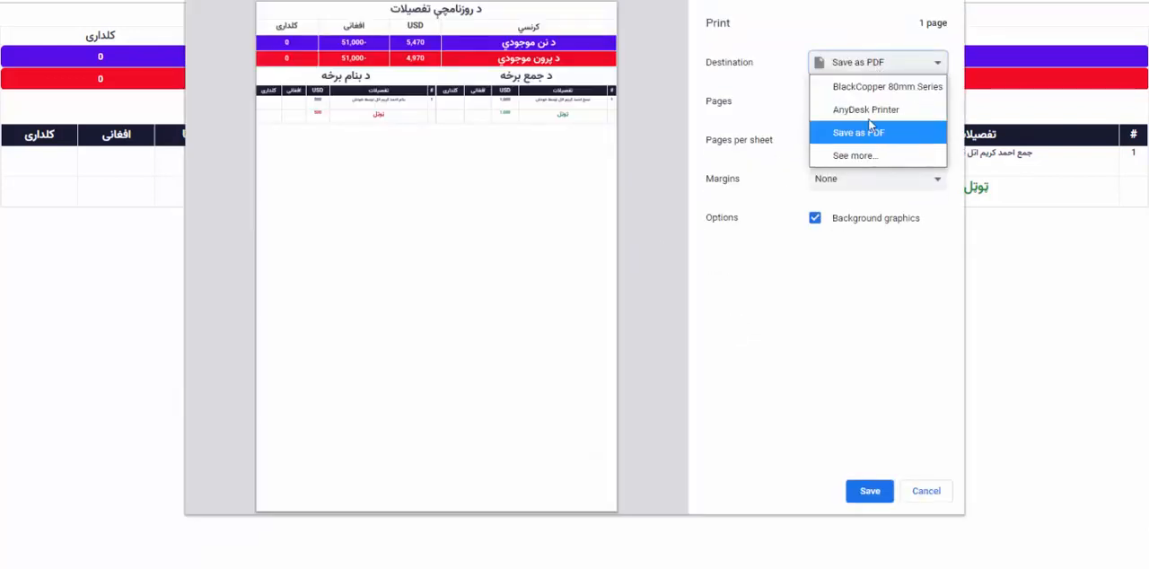
pyautogui.click(862, 131)
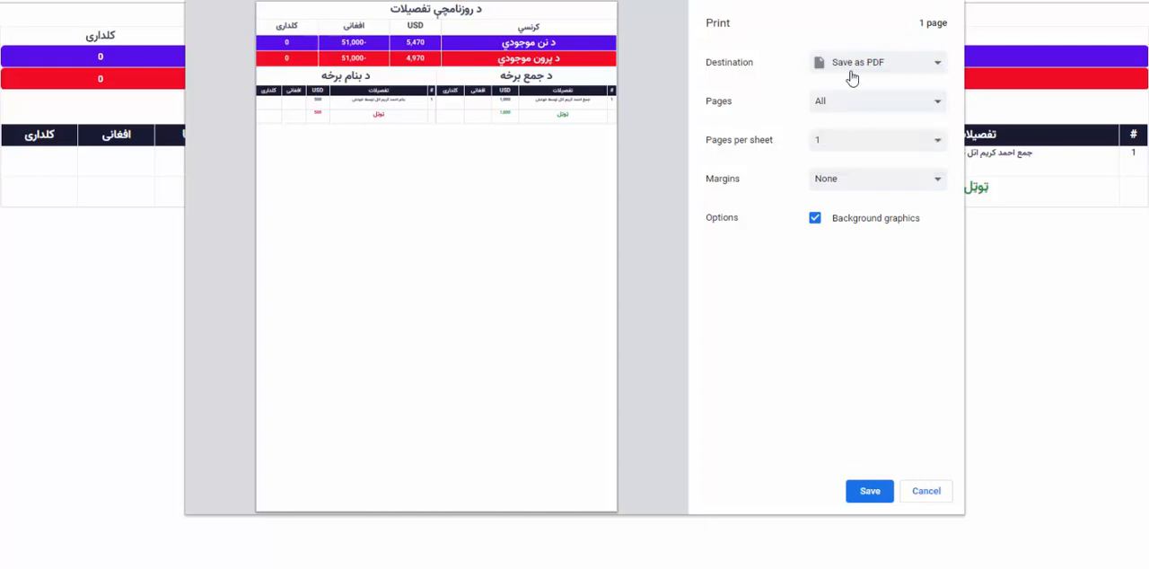
pyautogui.click(925, 491)
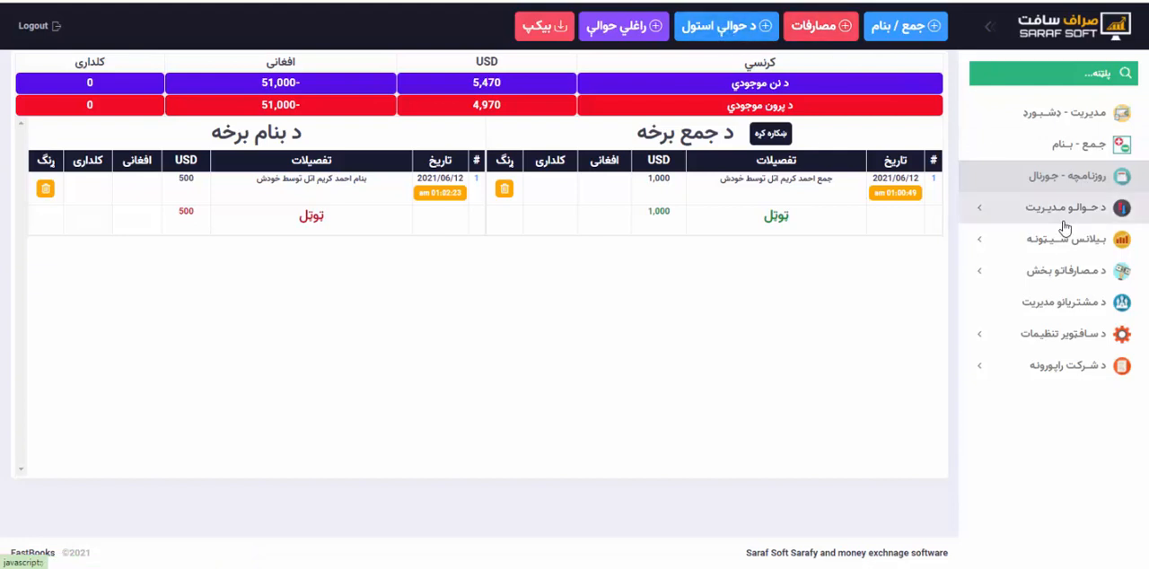
# Start a sent hawala entry and enter 44 as the hawala number.
pyautogui.click(1063, 225)
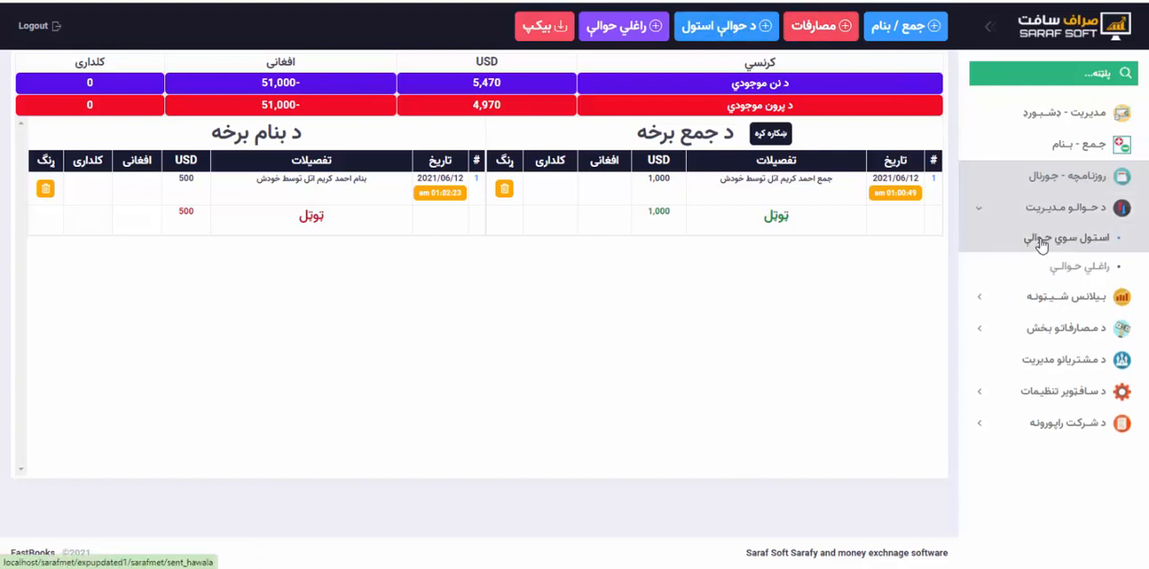
pyautogui.click(728, 27)
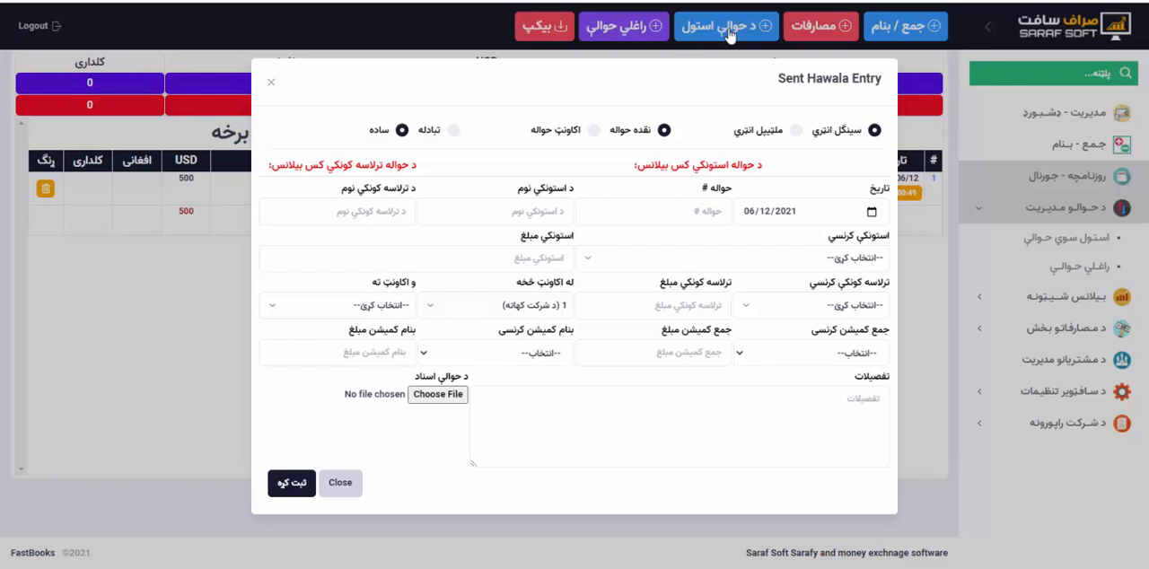
pyautogui.click(676, 217)
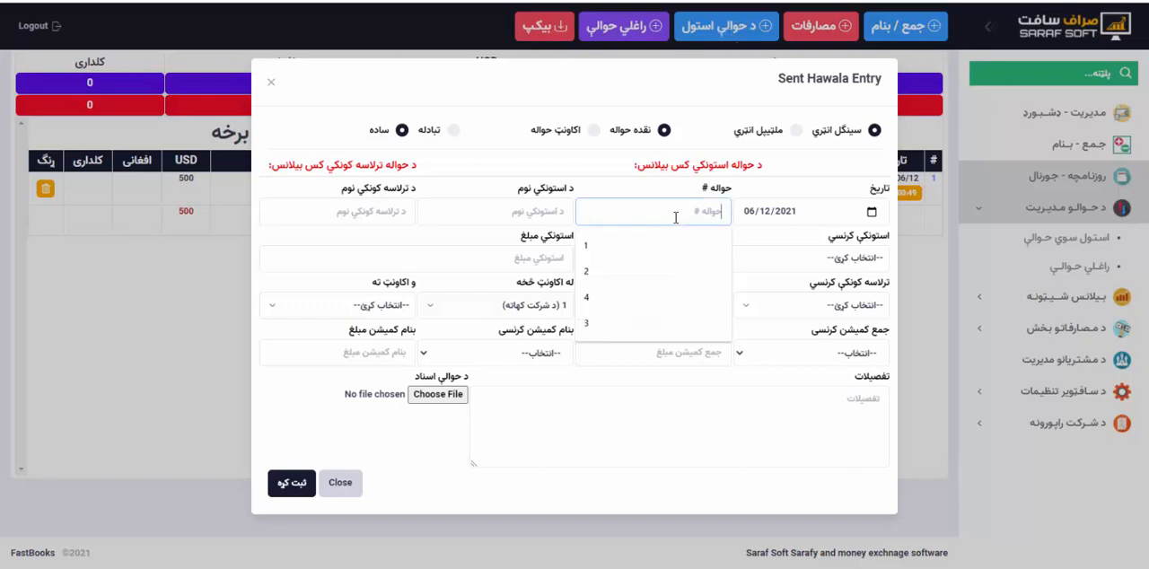
pyautogui.write('44')
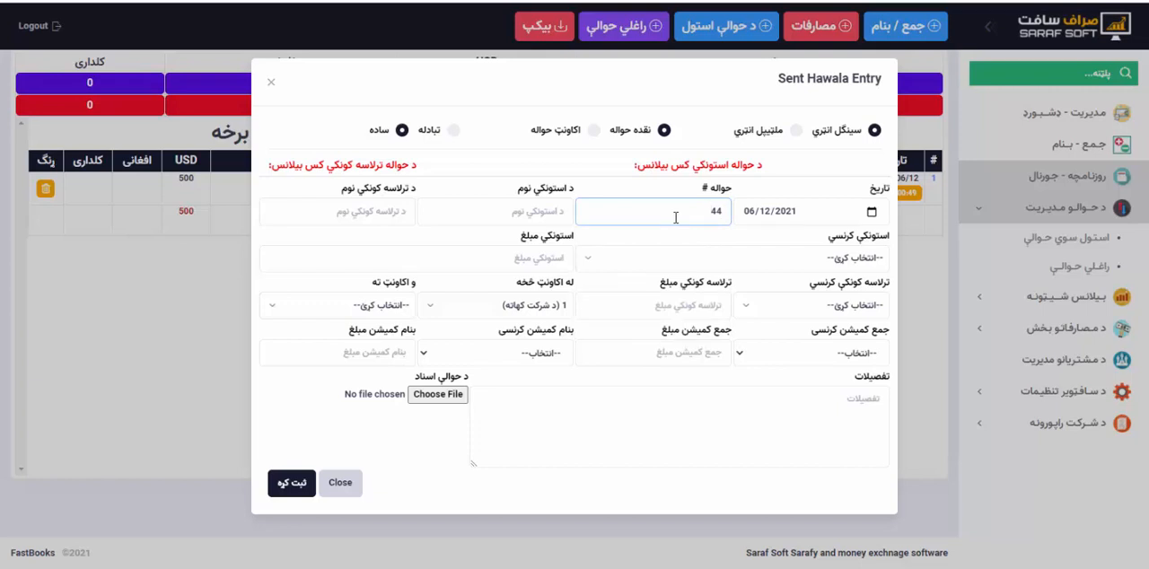
# Fill in the sender's name and the recipient's name in the sent hawala entry.
pyautogui.click(527, 211)
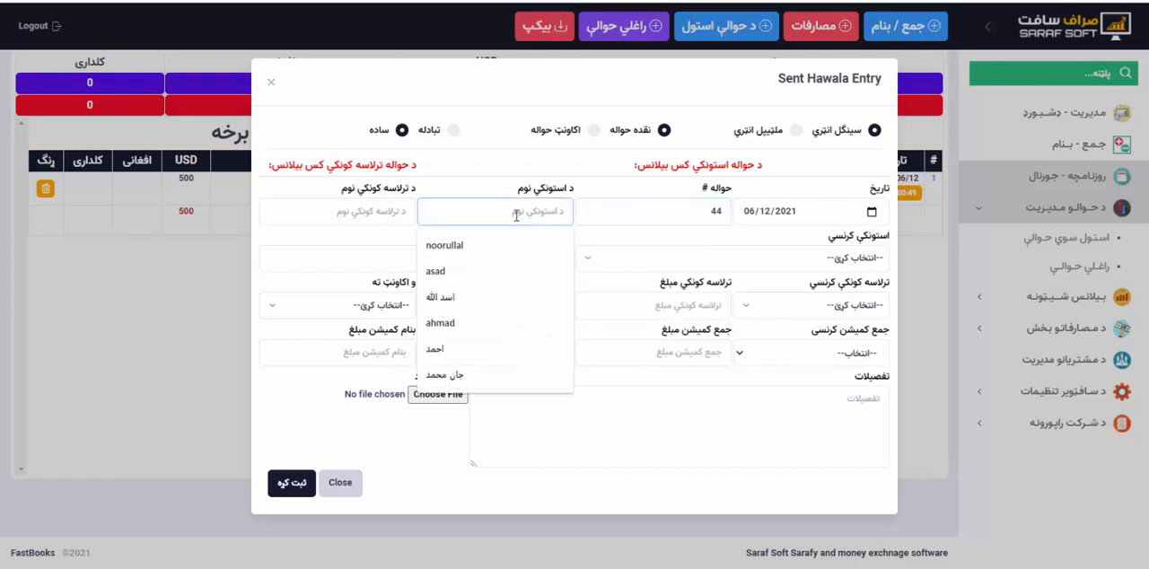
pyautogui.click(481, 246)
pyautogui.click(341, 212)
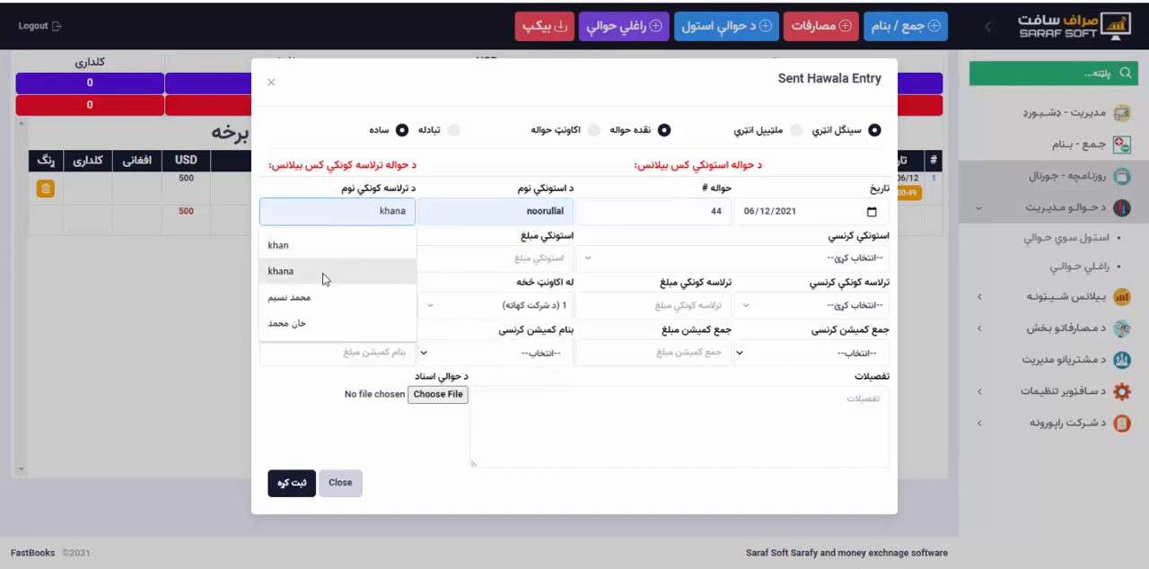
pyautogui.hotkey('shift', 'Tab')
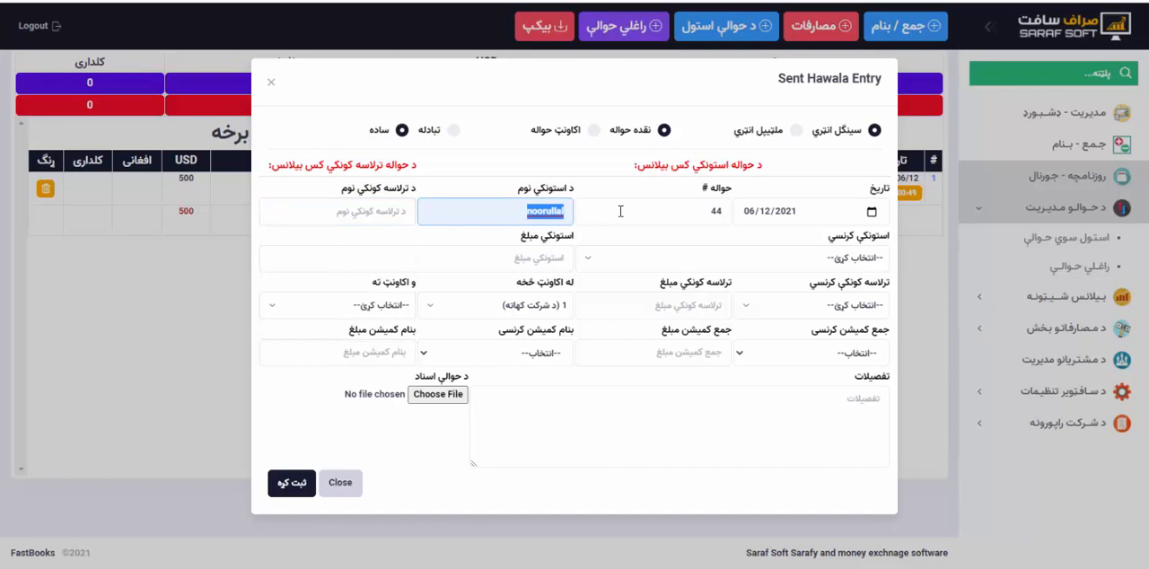
pyautogui.write('ستار')
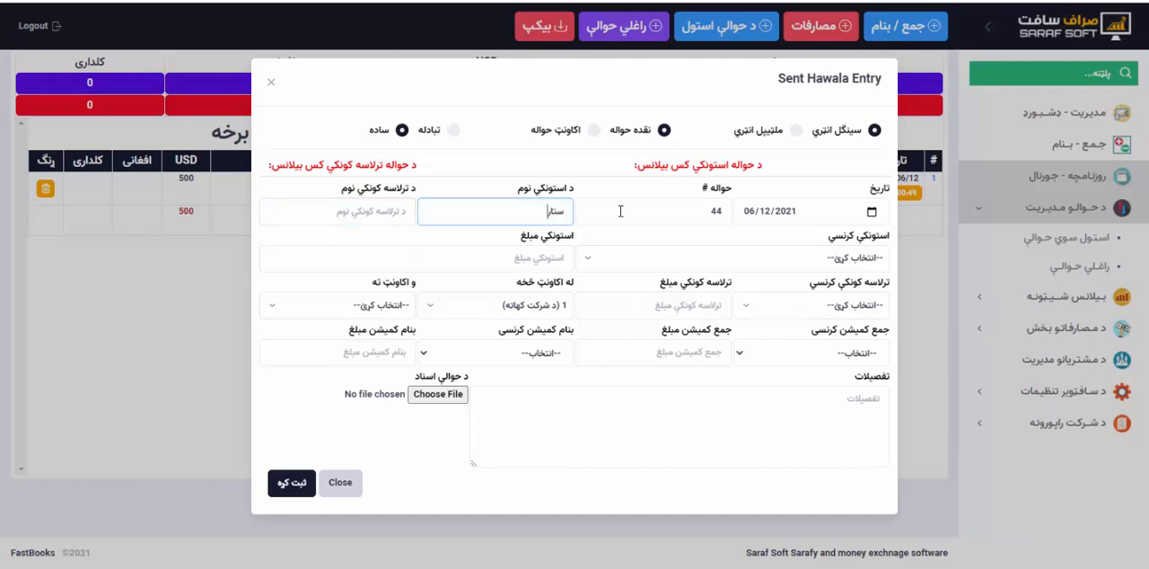
pyautogui.press('BackSpace')
pyautogui.press('BackSpace')
pyautogui.write('معلم صاحب')
pyautogui.press('Tab')
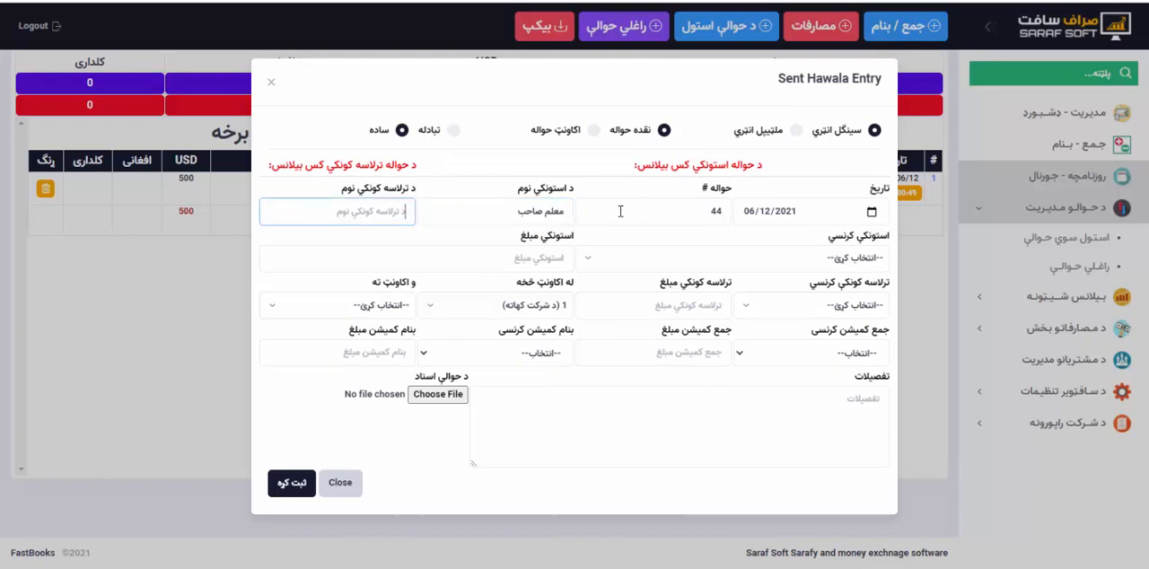
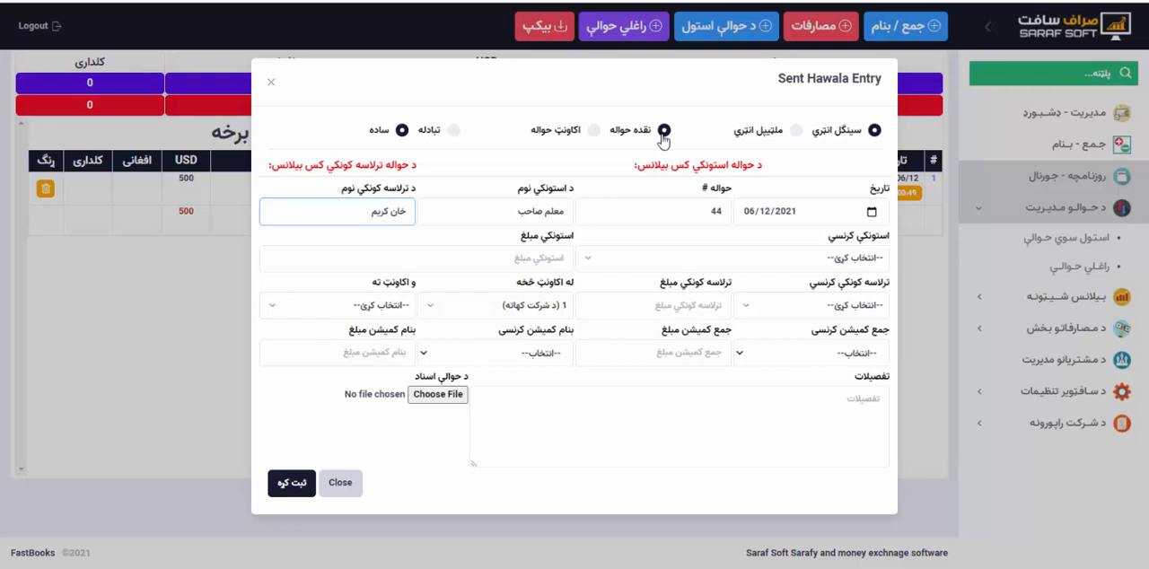
# Keep the hawala as نقده حواله and set the sender's currency to USD and amount to 1000.
pyautogui.click(664, 132)
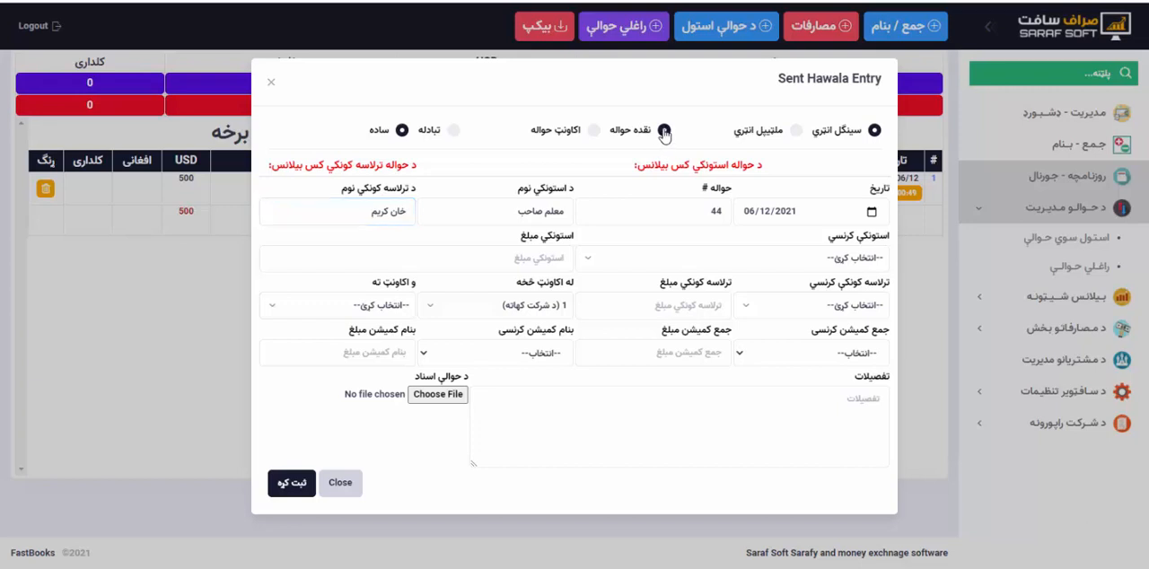
pyautogui.click(816, 261)
pyautogui.click(840, 368)
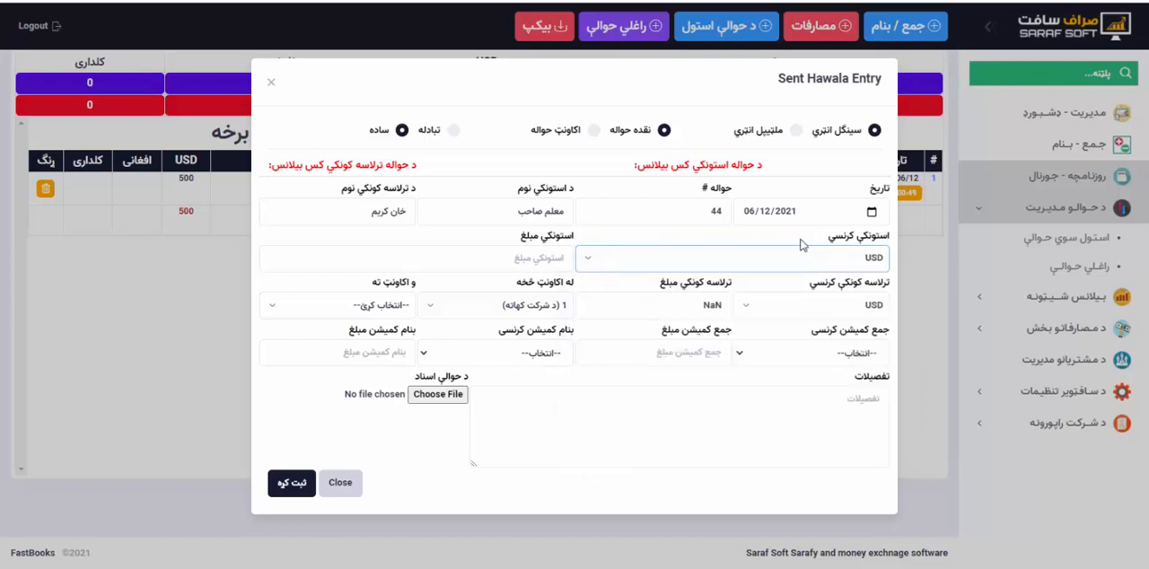
pyautogui.click(547, 259)
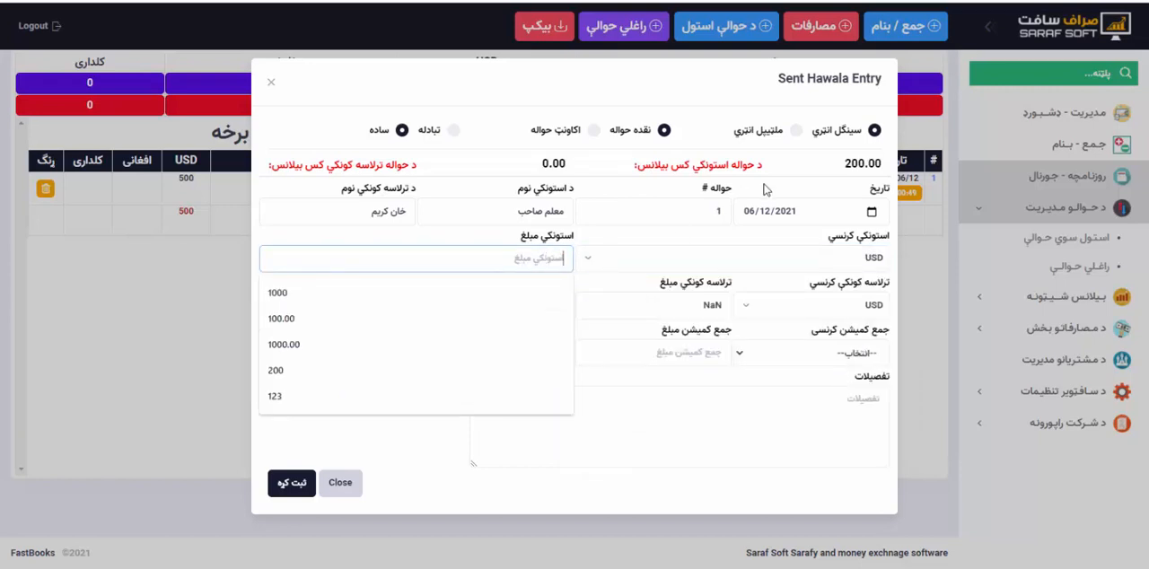
pyautogui.click(531, 292)
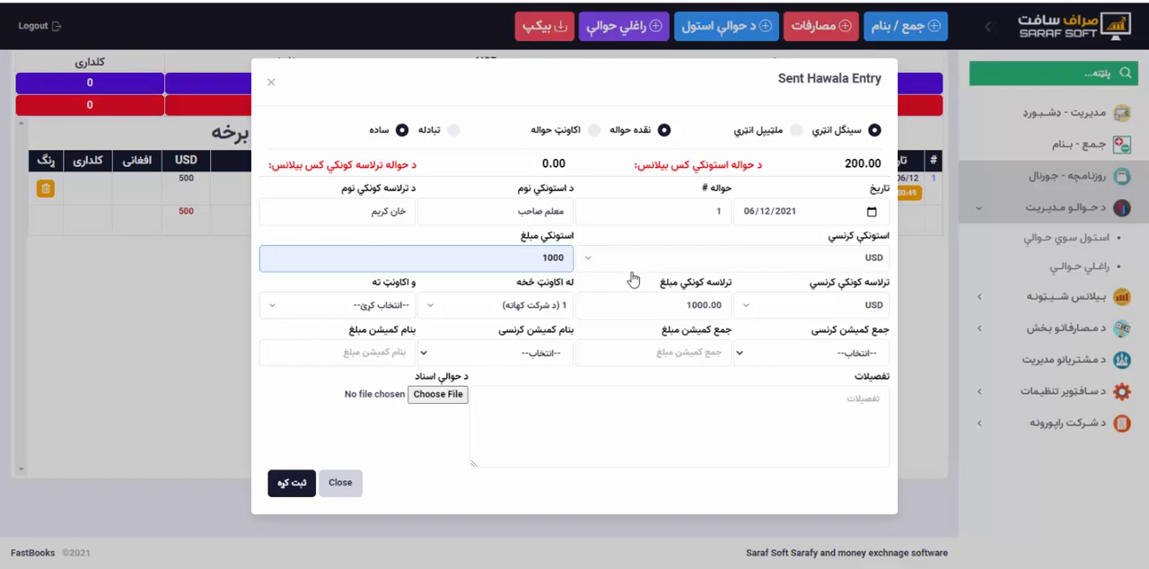
# Check the sender's amount against the sender's balance shown in the hawala entry.
pyautogui.doubleClick(526, 258)
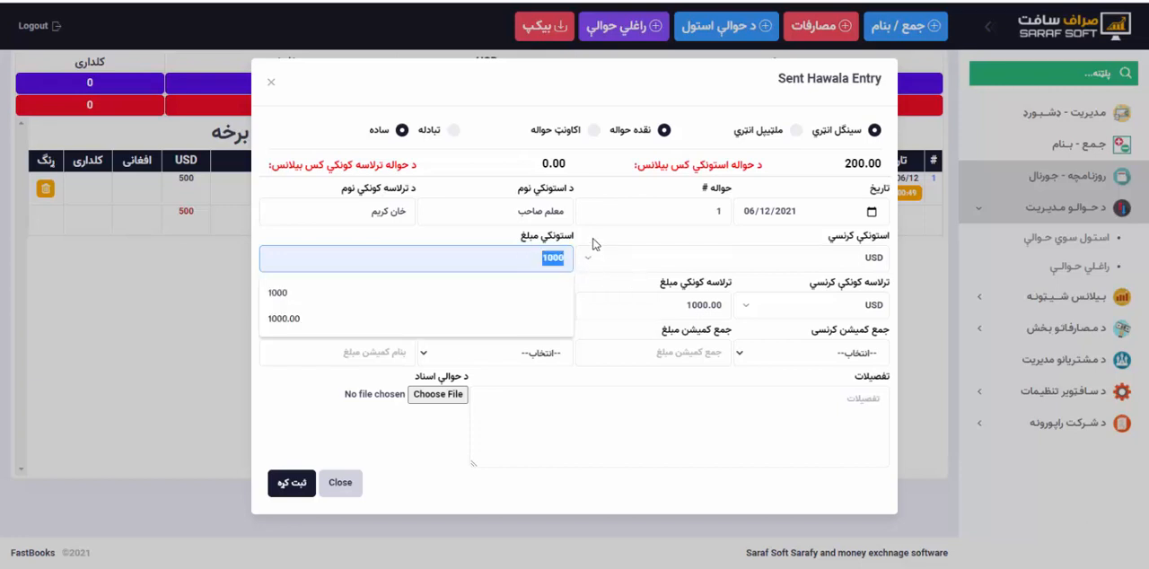
pyautogui.click(596, 246)
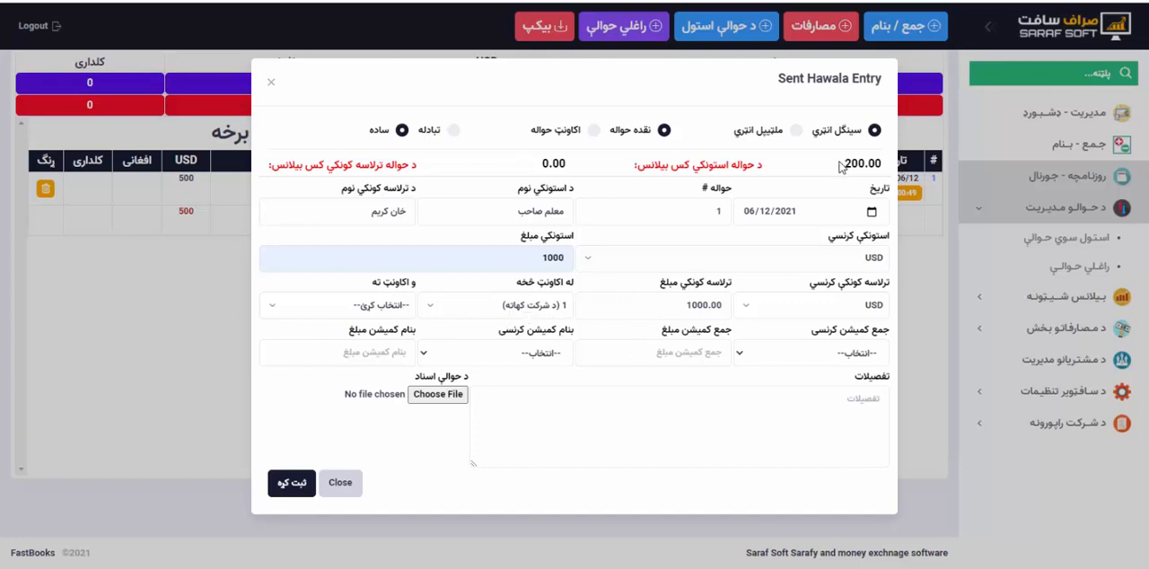
pyautogui.moveTo(843, 166); pyautogui.dragTo(868, 166)
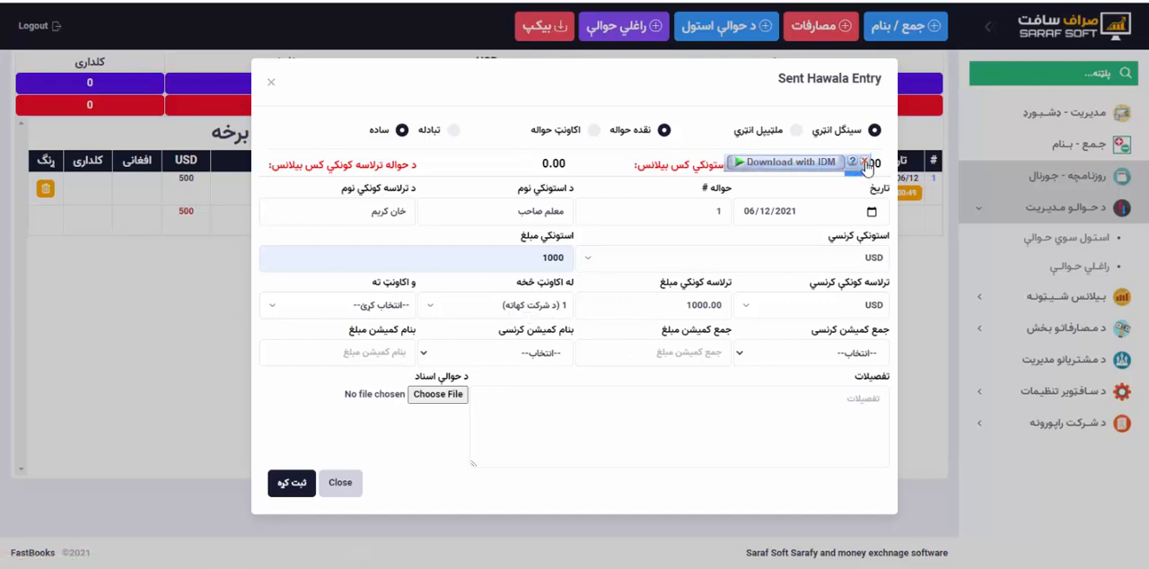
pyautogui.click(865, 162)
pyautogui.click(774, 173)
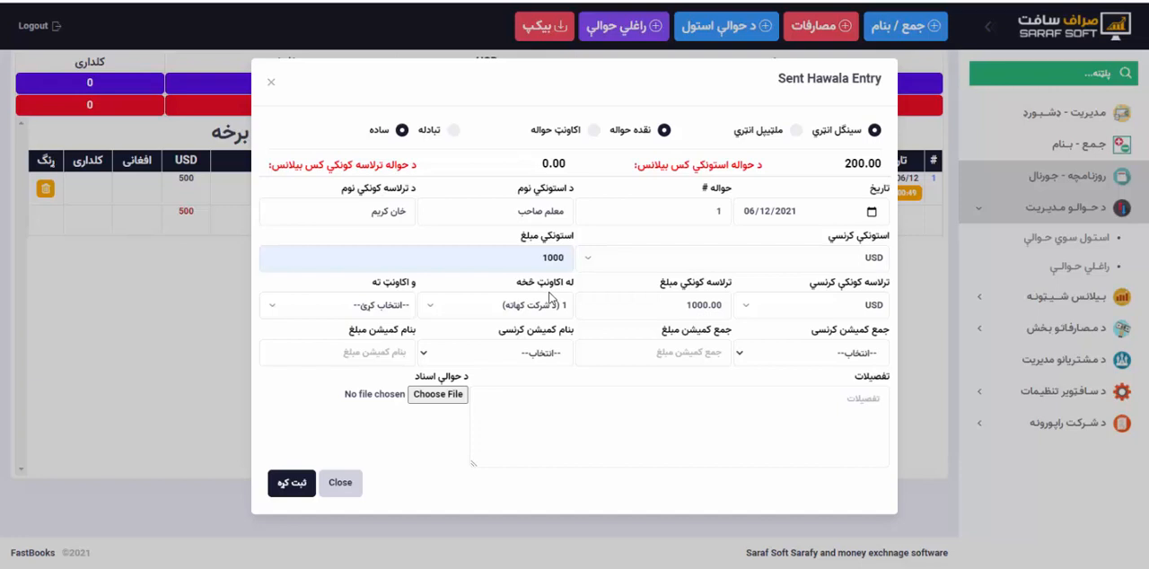
# Select the انډیا نماینده account as the destination account of the sent hawala.
pyautogui.click(388, 307)
pyautogui.click(387, 308)
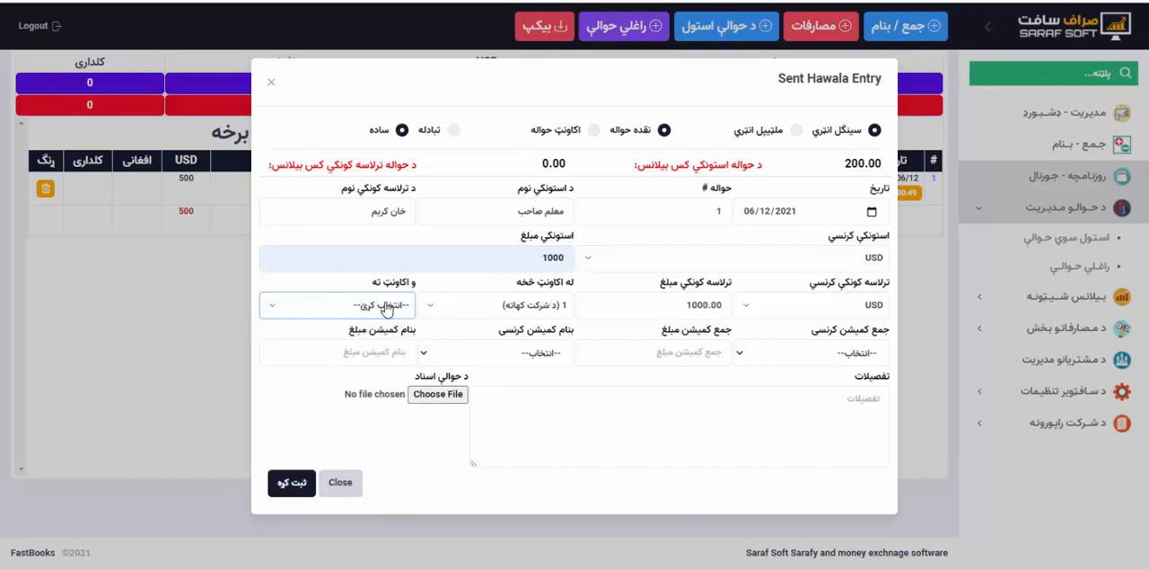
pyautogui.tripleClick(468, 309)
pyautogui.click(386, 307)
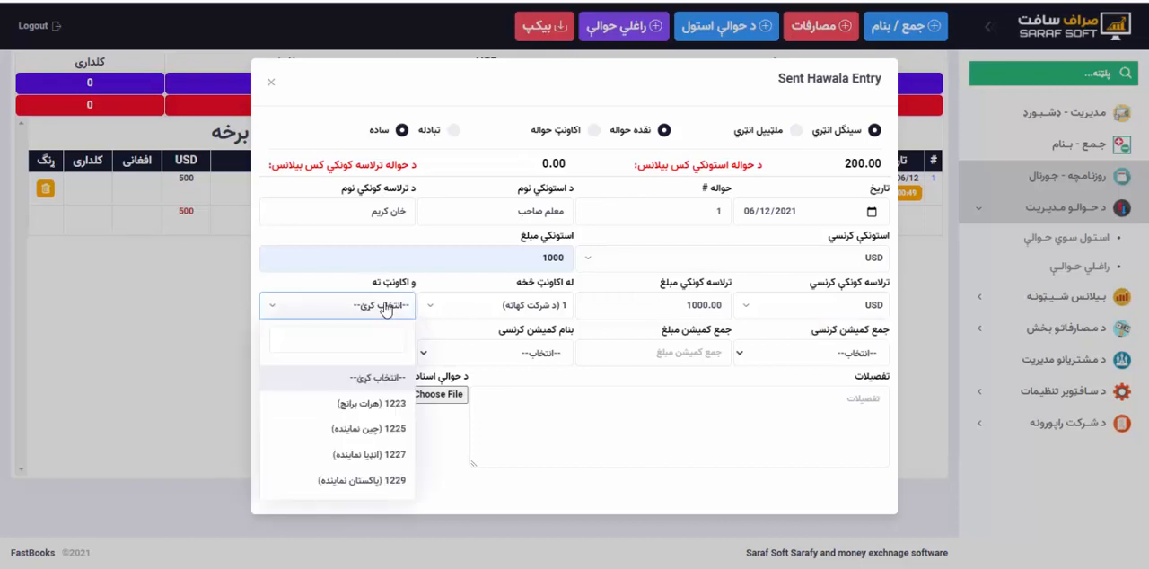
pyautogui.click(371, 458)
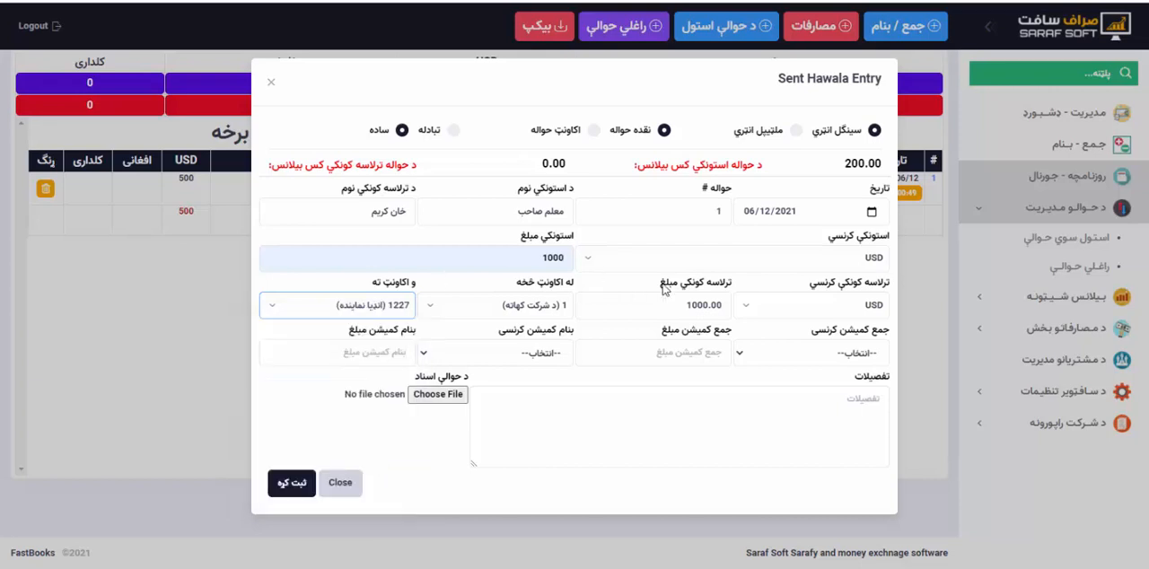
# Set the hawala's جمع کمیشن currency to افغانی and its amount to 1500.
pyautogui.click(784, 351)
pyautogui.click(816, 402)
pyautogui.click(811, 361)
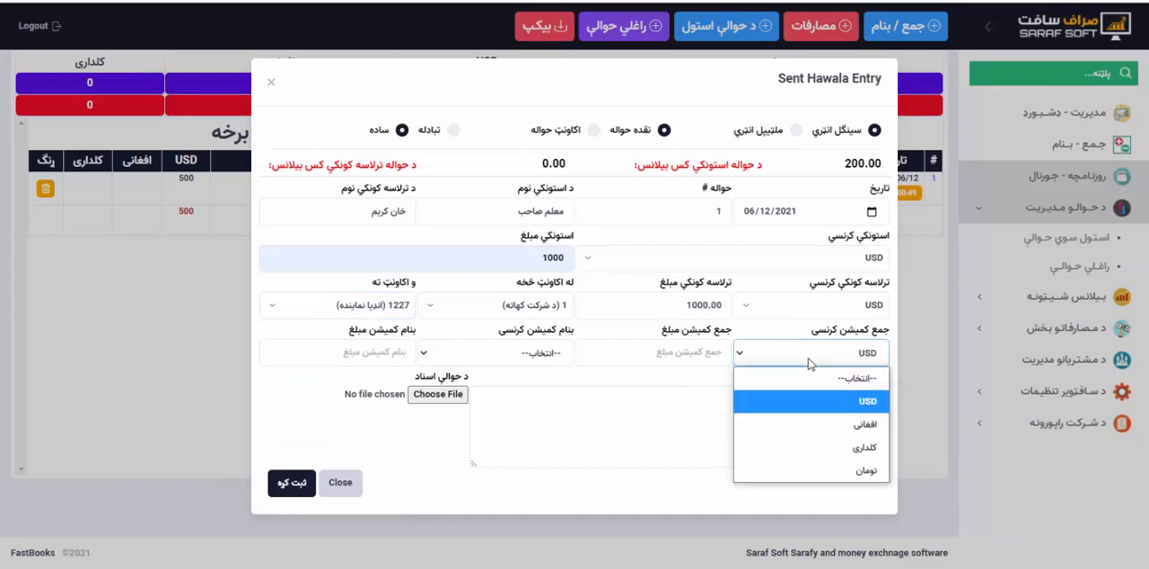
pyautogui.click(839, 425)
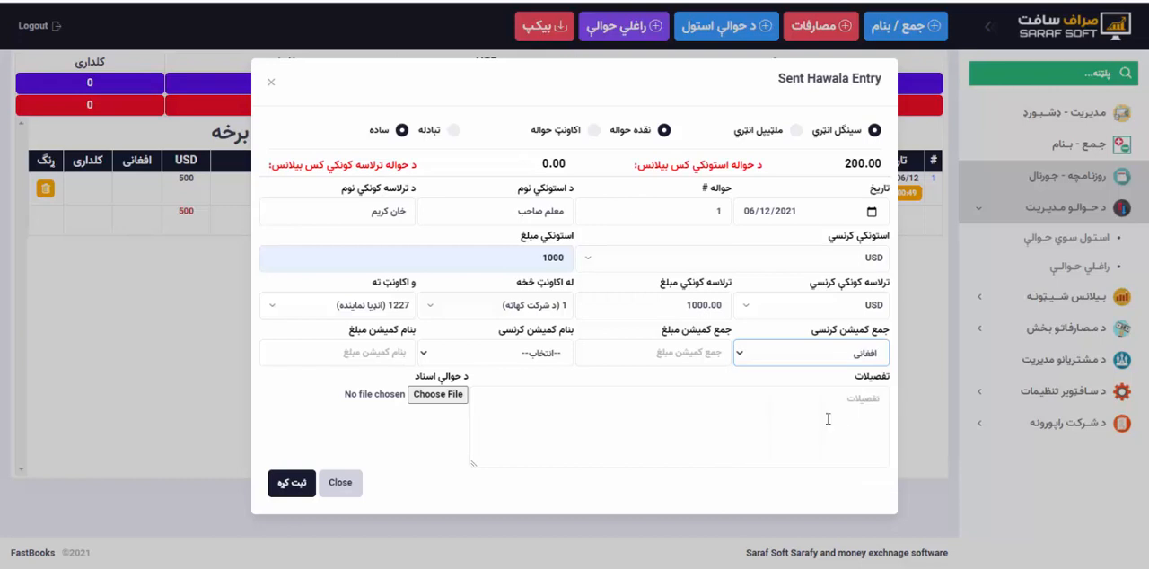
pyautogui.click(696, 356)
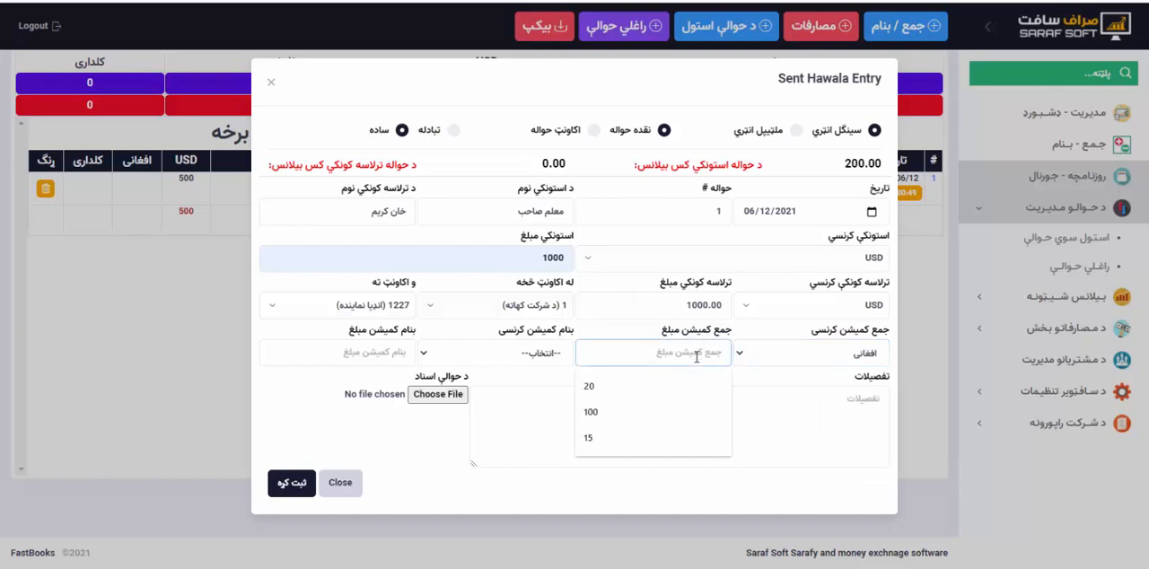
pyautogui.write('500')
pyautogui.press('BackSpace')
pyautogui.press('BackSpace')
pyautogui.press('BackSpace')
pyautogui.press('super+space')
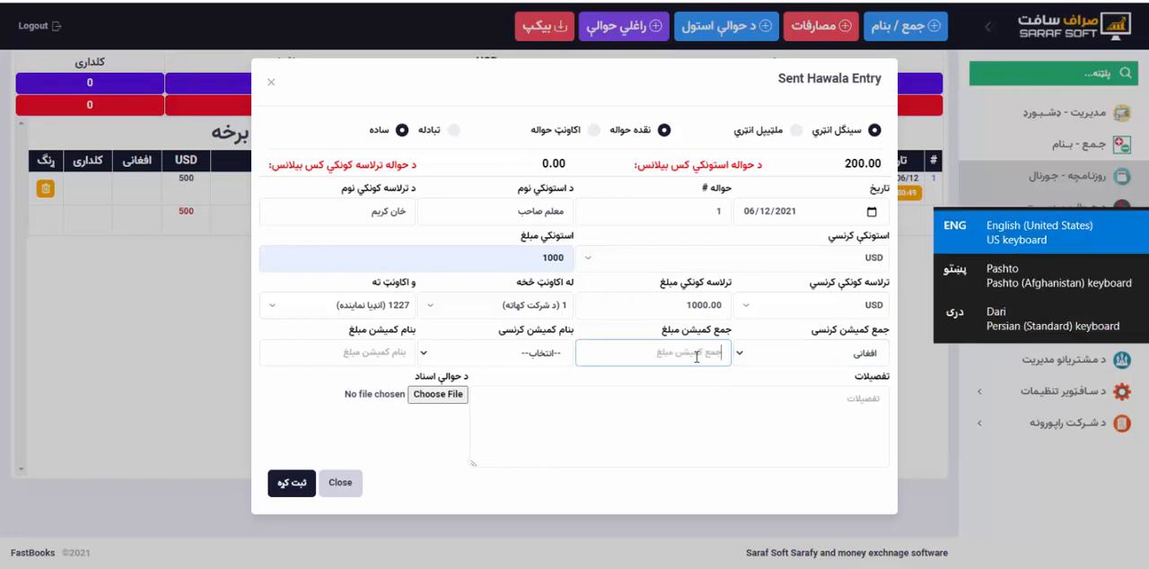
pyautogui.write('500')
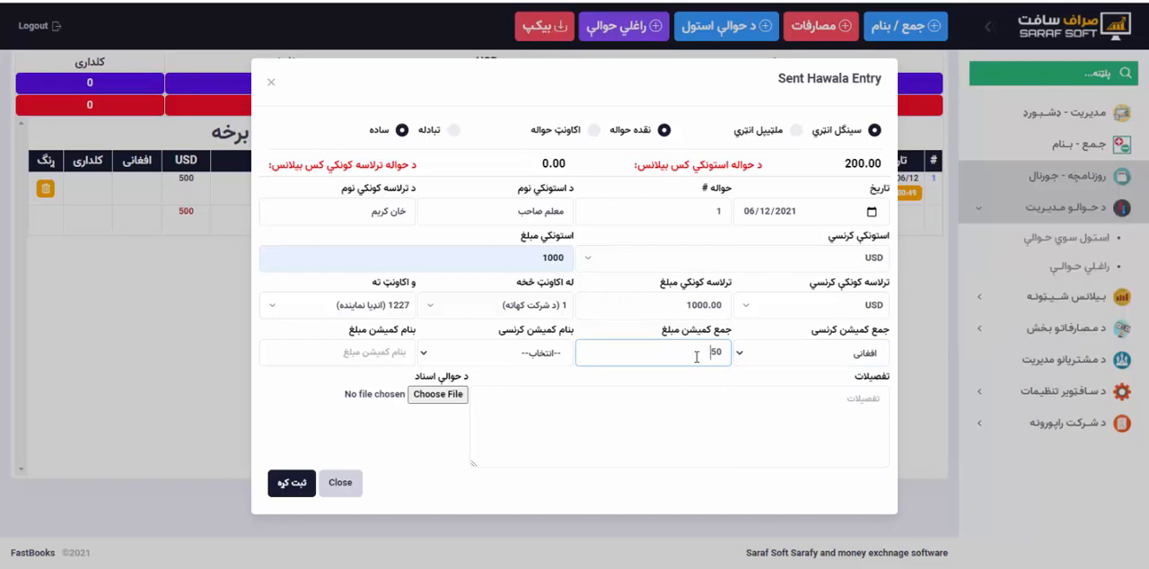
pyautogui.press('BackSpace')
pyautogui.press('BackSpace')
pyautogui.write('1500')
# Enter the تذکره number as the hawala's details and save the sent hawala entry.
pyautogui.click(691, 410)
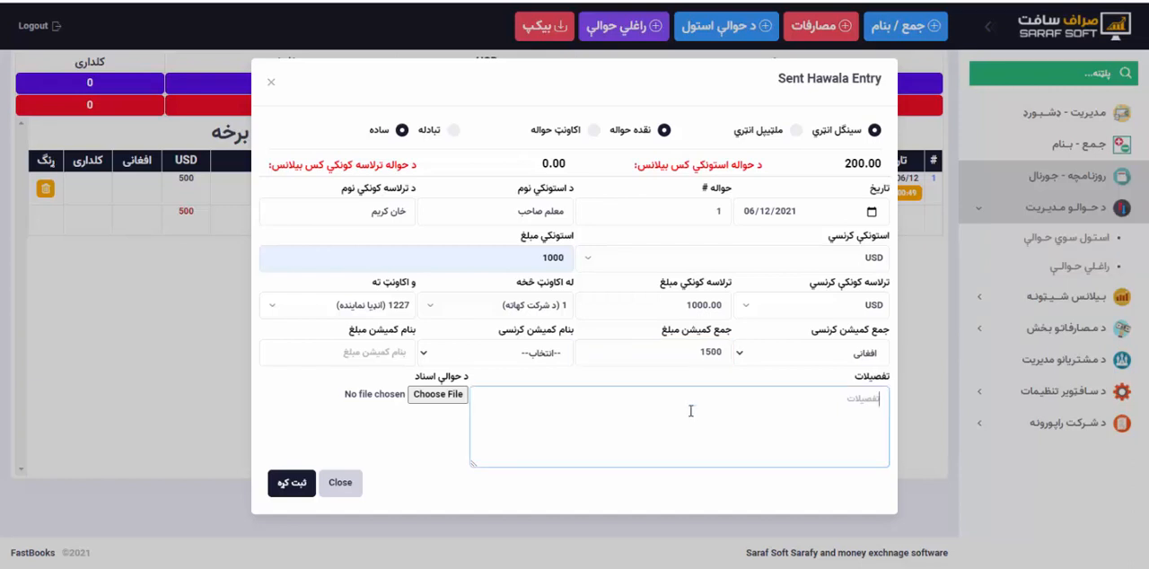
pyautogui.click(292, 484)
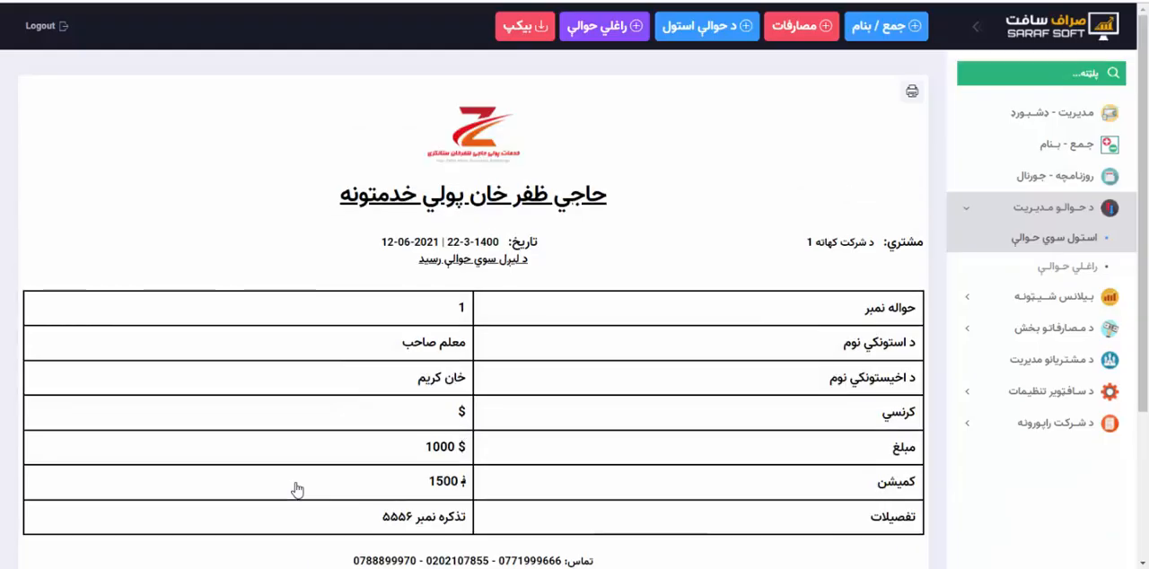
# Review the sent hawala's receipt, including its commission, and open the list of sent hawalas.
pyautogui.scroll(-2, 599, 410)
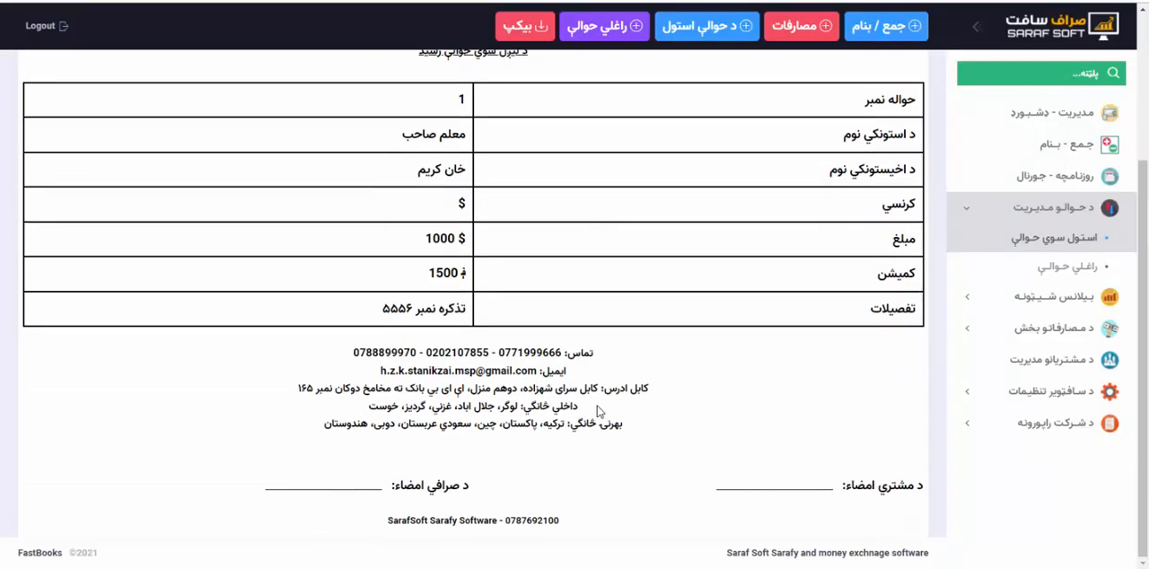
pyautogui.scroll(1, 598, 410)
pyautogui.scroll(-1, 599, 410)
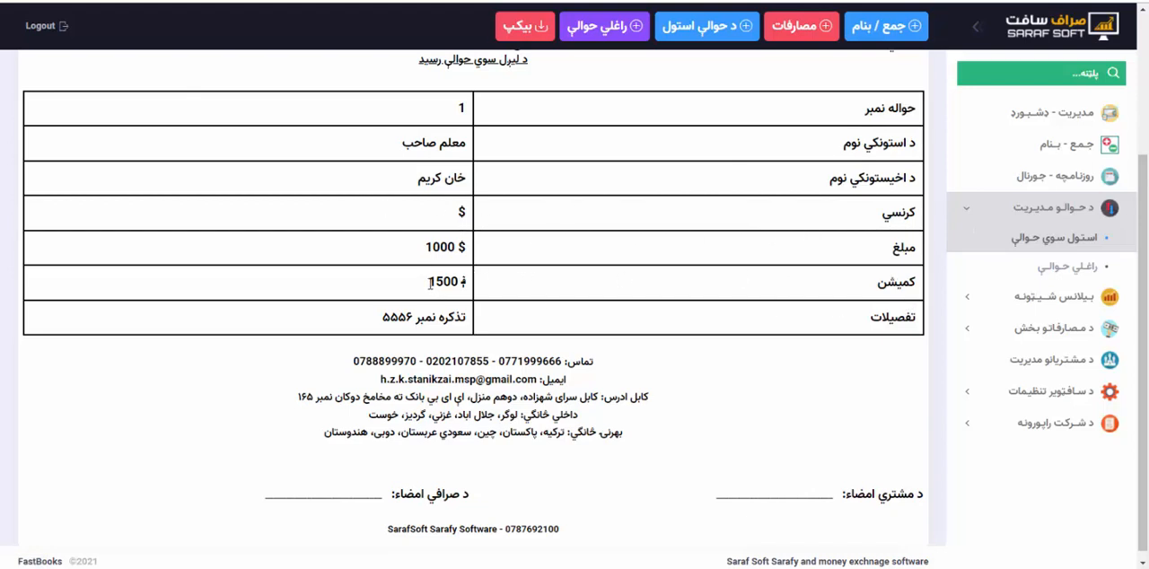
pyautogui.moveTo(429, 281); pyautogui.dragTo(472, 285)
pyautogui.click(688, 348)
pyautogui.click(1017, 250)
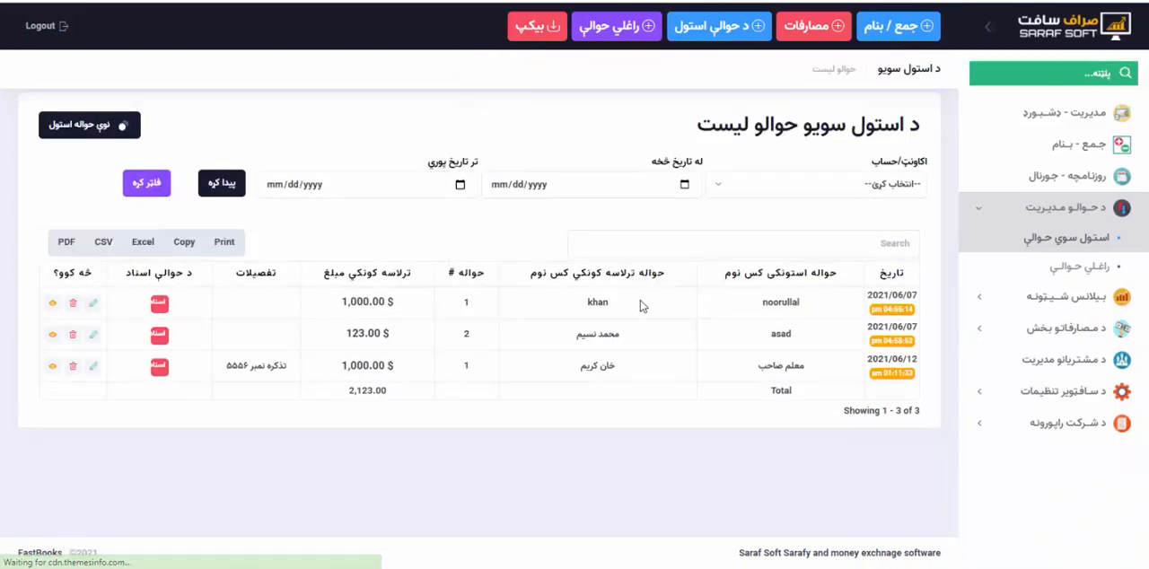
# Open the daily journal and check the hawala and commission entries in the جمع section.
pyautogui.click(1067, 172)
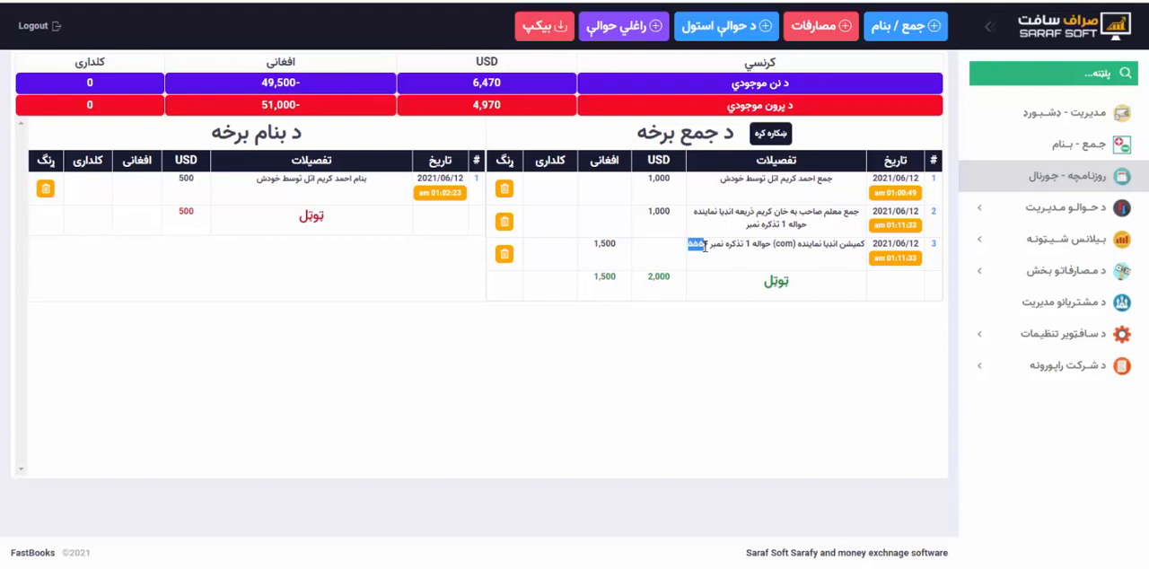
pyautogui.moveTo(617, 243); pyautogui.dragTo(592, 243)
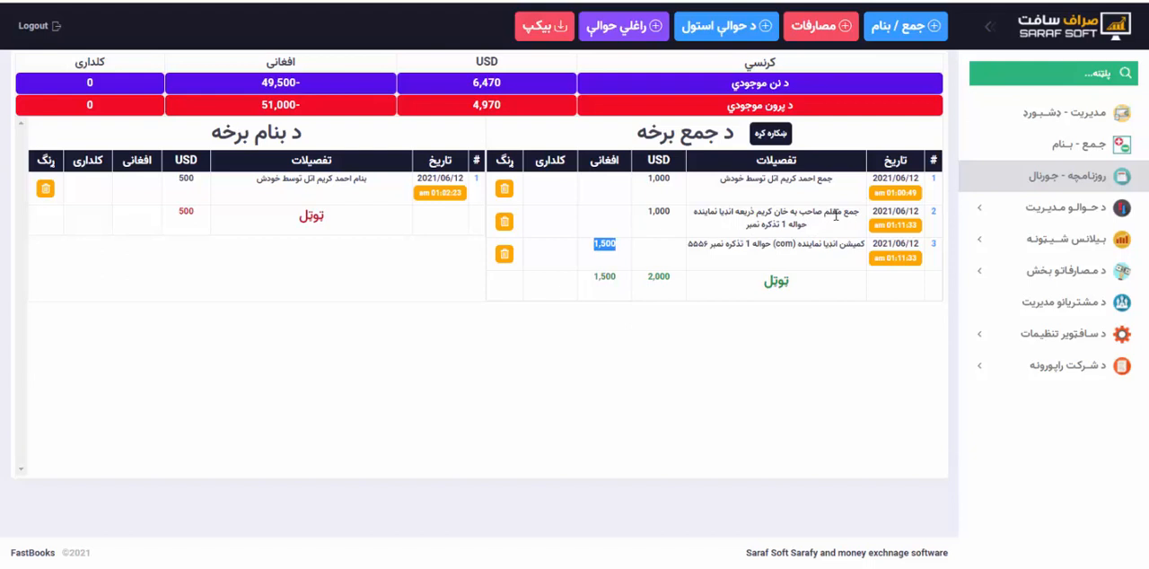
pyautogui.moveTo(857, 212); pyautogui.dragTo(781, 223)
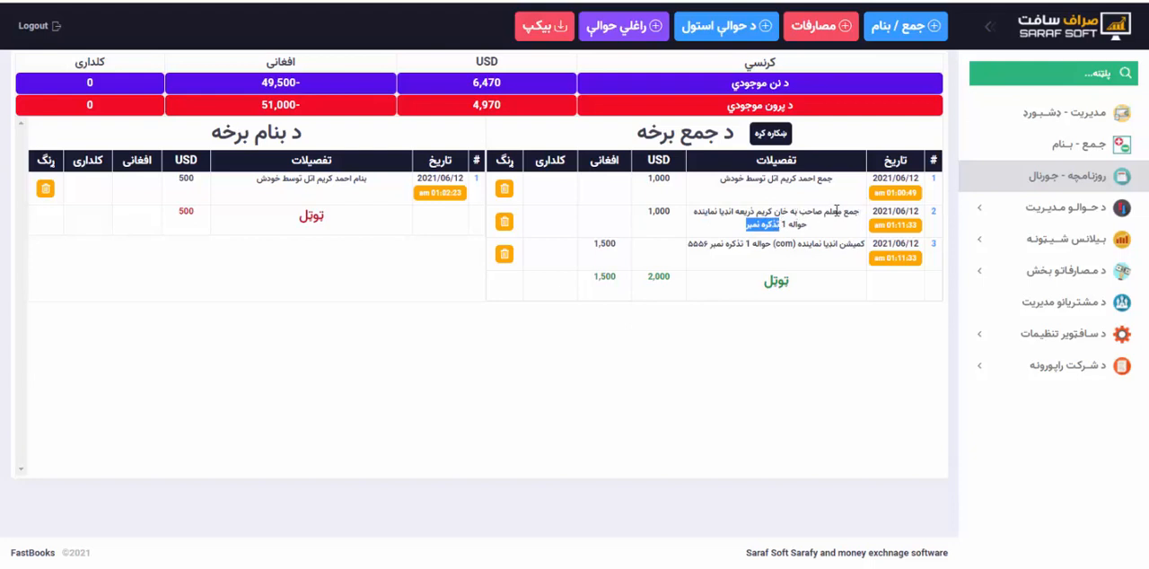
pyautogui.moveTo(837, 211); pyautogui.dragTo(808, 211)
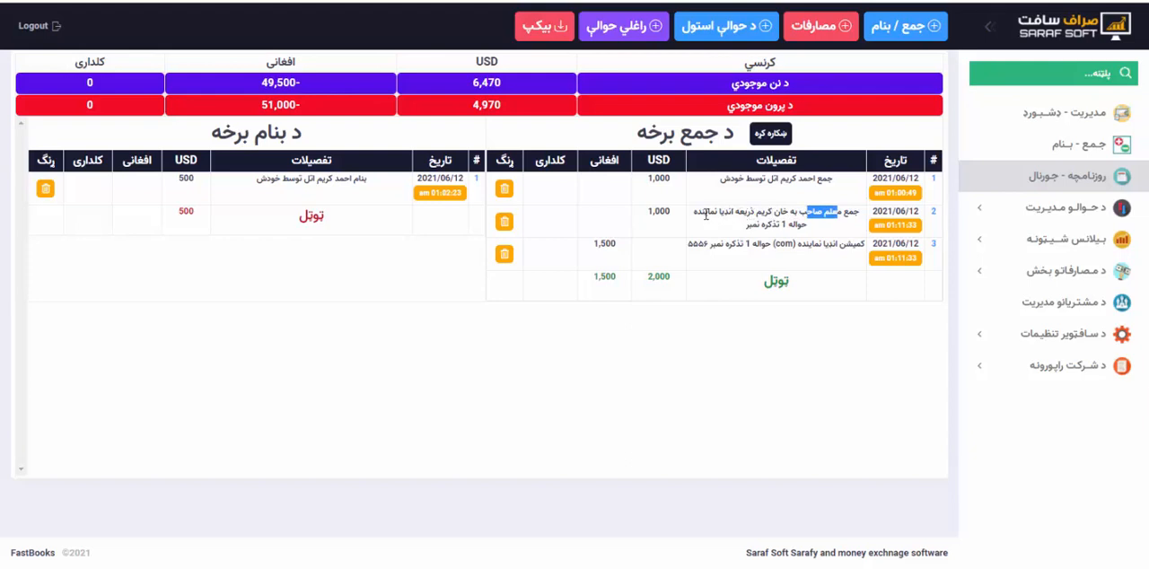
pyautogui.moveTo(694, 213); pyautogui.dragTo(723, 212)
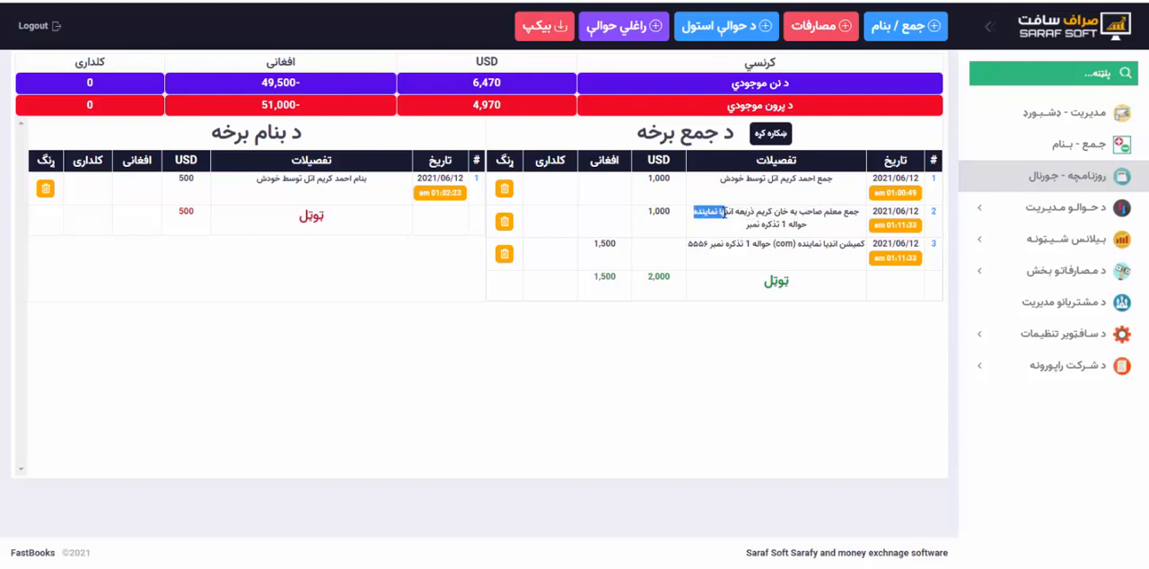
pyautogui.doubleClick(782, 224)
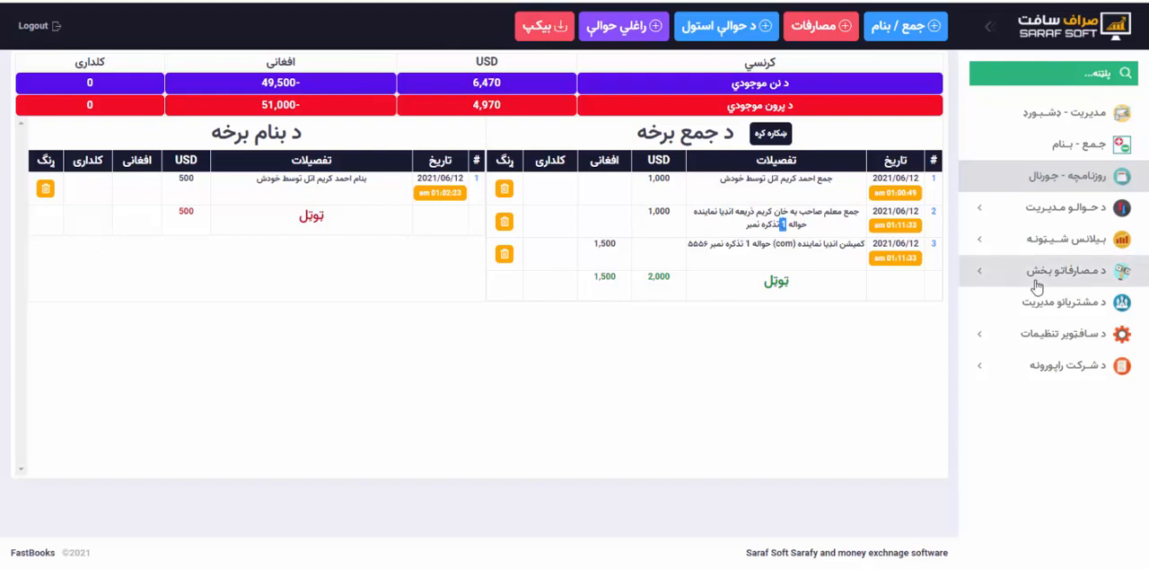
# Open the account statement of انډیا نماینده from the customer list.
pyautogui.click(1076, 306)
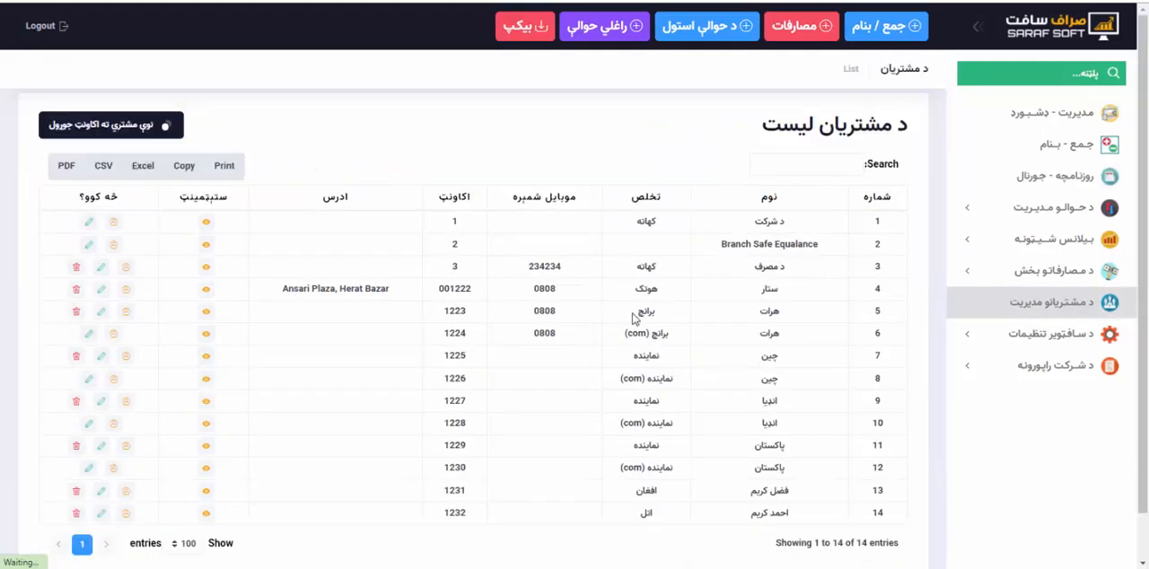
pyautogui.scroll(-2, 600, 353)
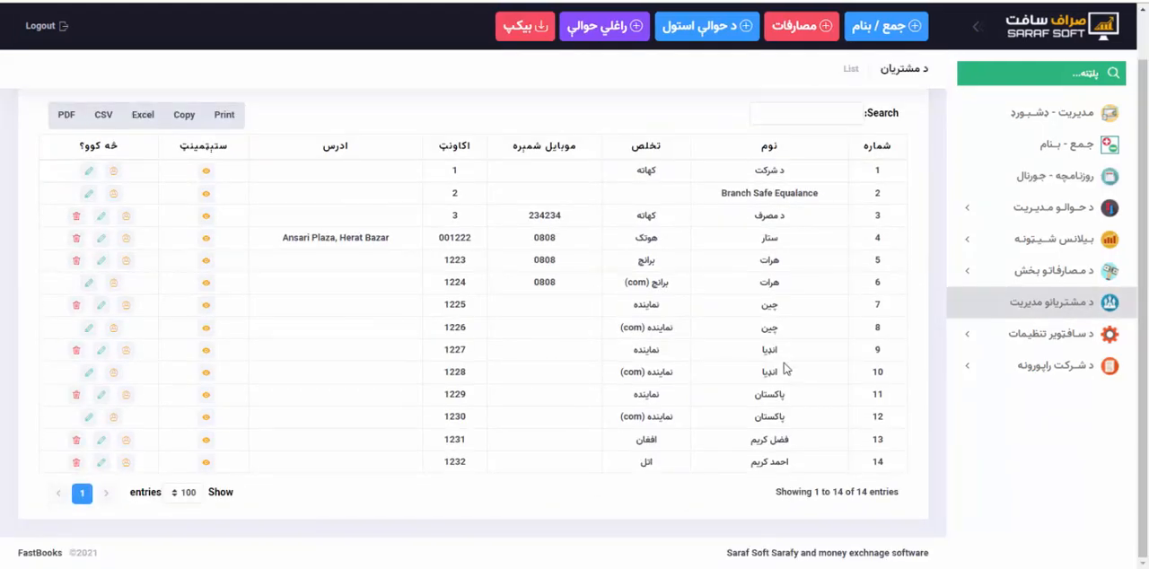
pyautogui.moveTo(786, 352); pyautogui.dragTo(746, 352)
pyautogui.click(206, 349)
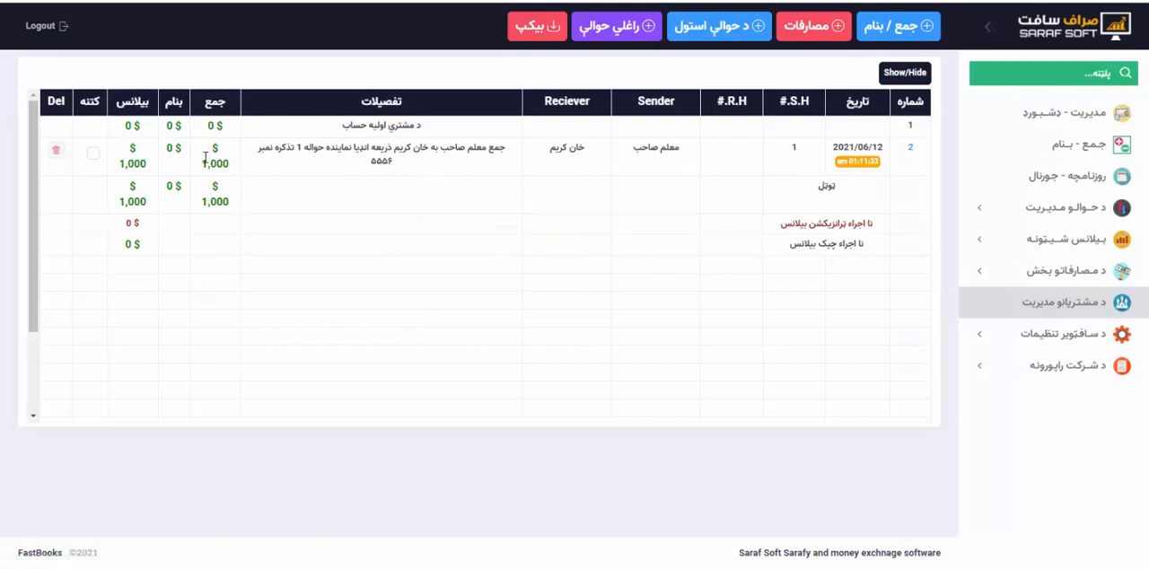
# Examine the hawala's جمع amount, details, hawala number and sender in the انډیا نماینده statement.
pyautogui.moveTo(203, 169); pyautogui.dragTo(239, 166)
pyautogui.moveTo(361, 170); pyautogui.dragTo(511, 151)
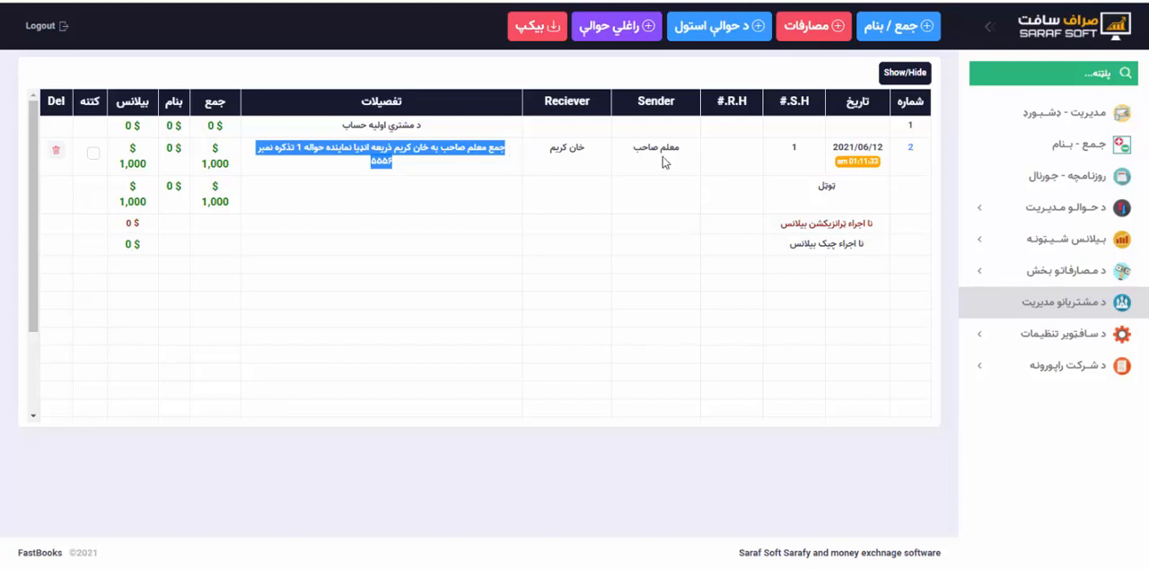
pyautogui.doubleClick(794, 148)
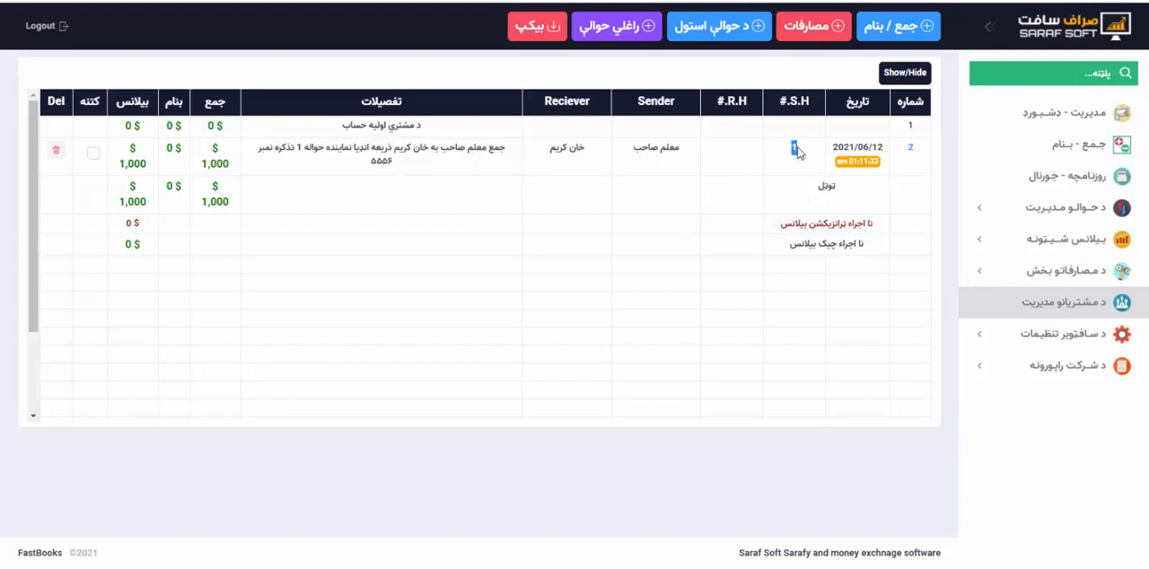
pyautogui.click(796, 152)
pyautogui.moveTo(634, 148); pyautogui.dragTo(688, 154)
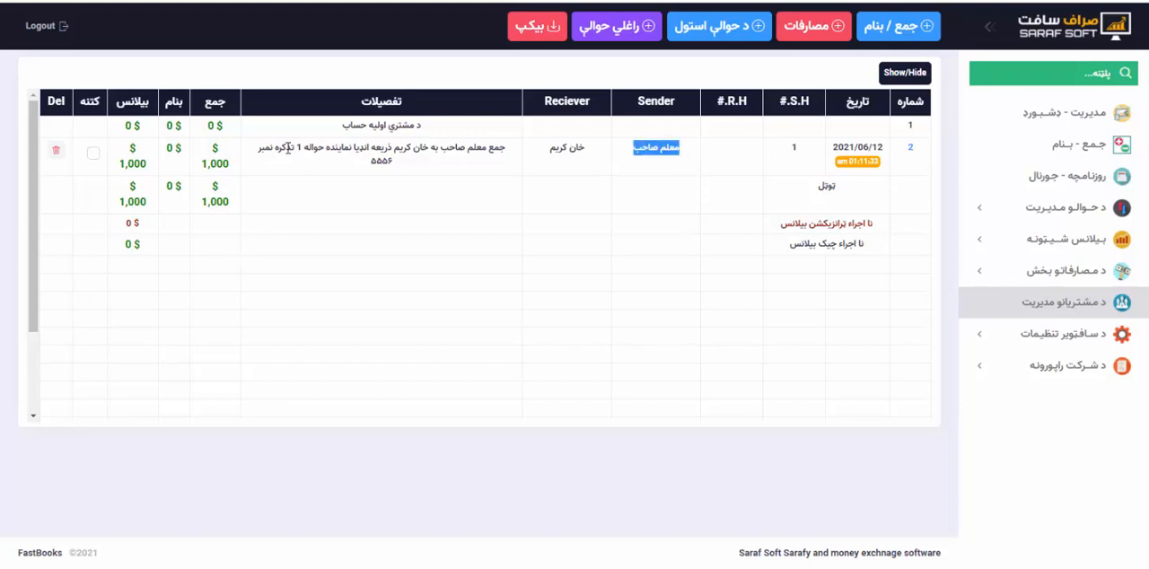
pyautogui.moveTo(266, 148); pyautogui.dragTo(401, 170)
pyautogui.click(402, 170)
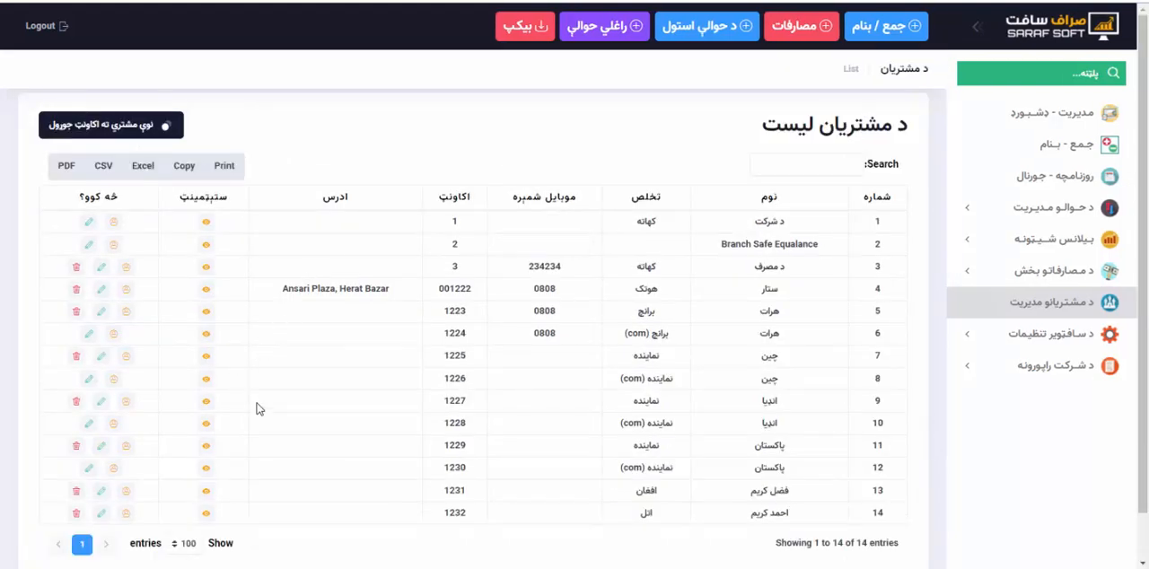
# Open the company account's statement and compare the new hawala's جمع and بنام entries, amounts and running balance.
pyautogui.scroll(-1, 256, 409)
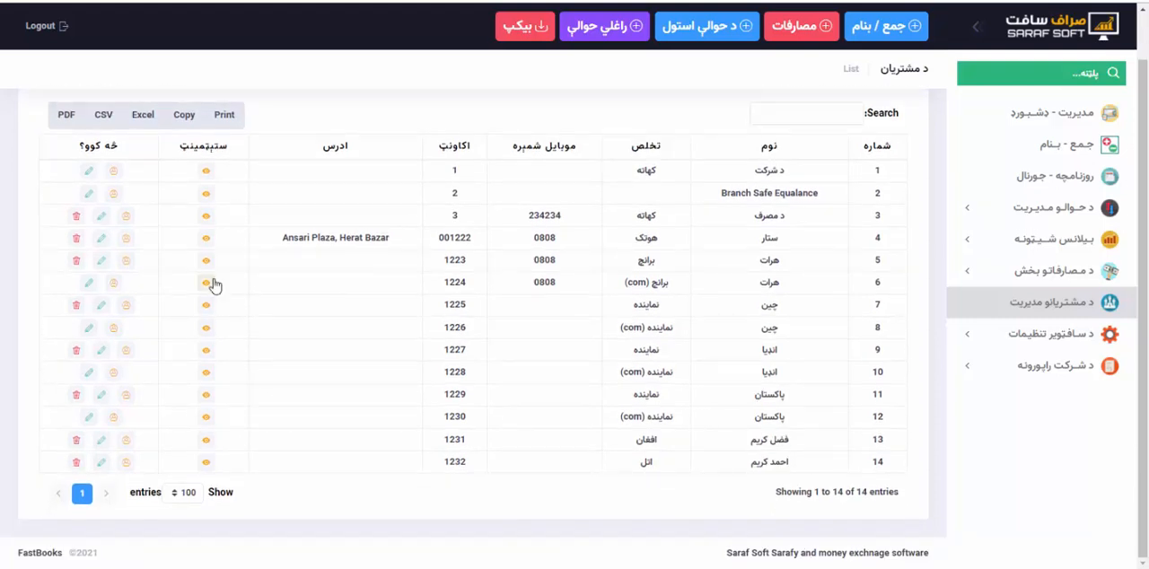
pyautogui.click(206, 171)
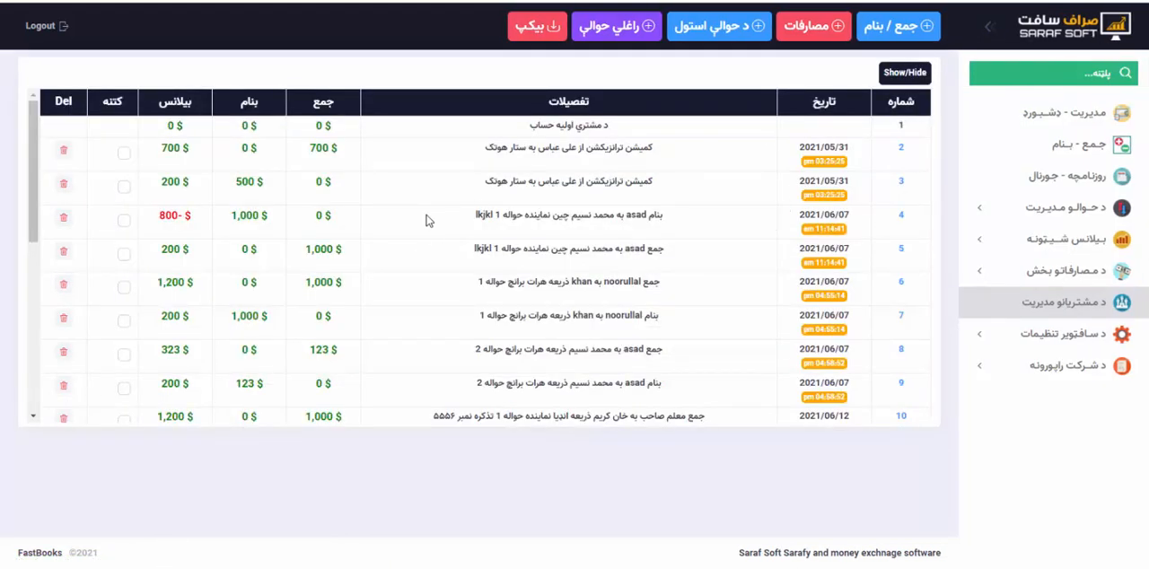
pyautogui.scroll(-3, 428, 221)
pyautogui.scroll(1, 427, 221)
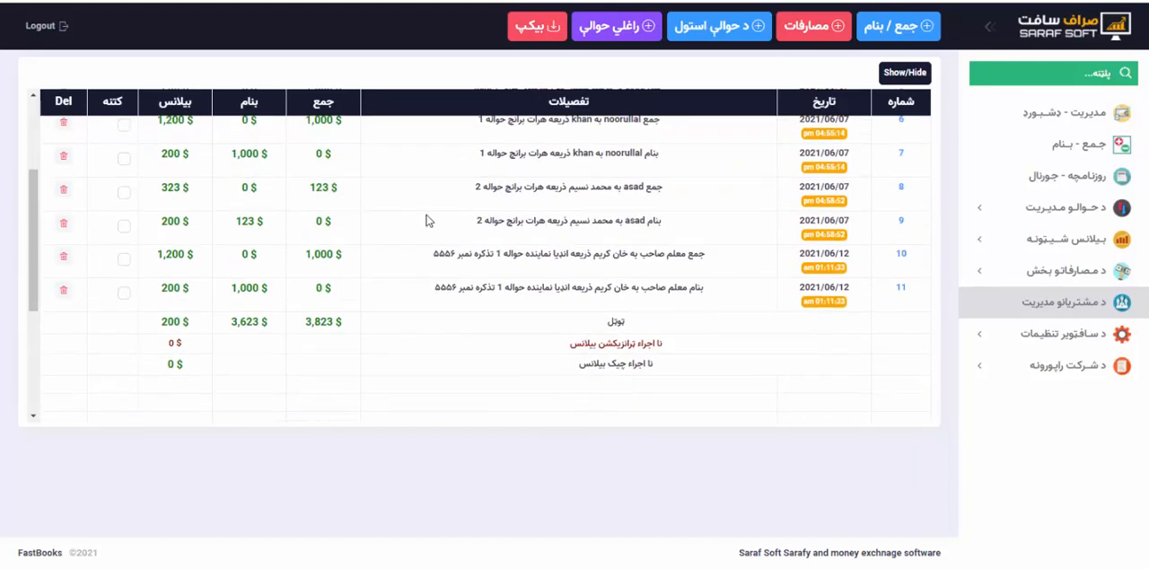
pyautogui.moveTo(423, 255); pyautogui.dragTo(691, 262)
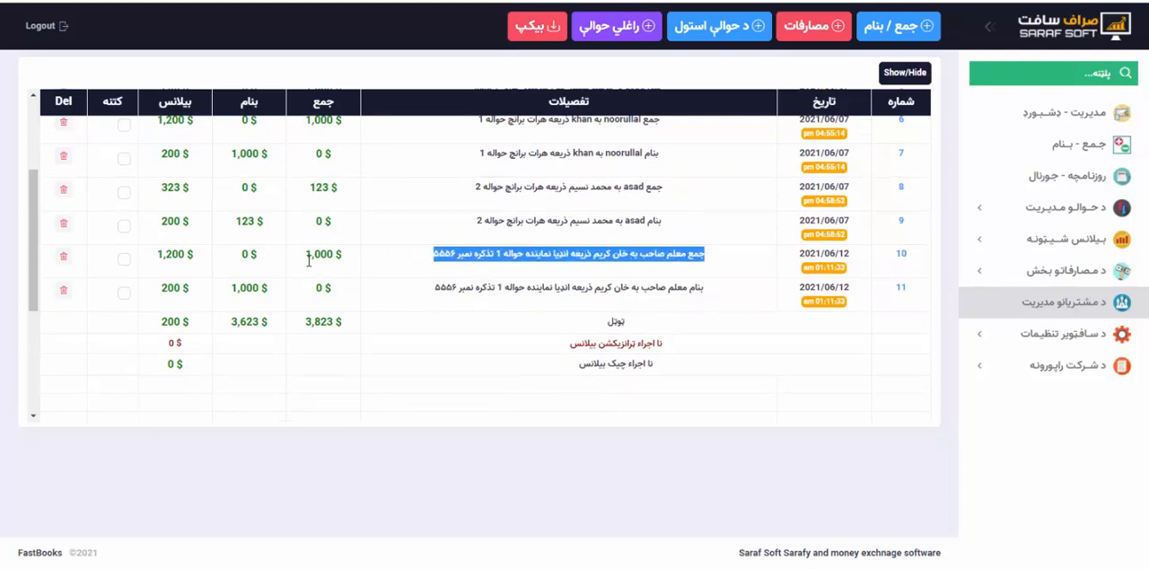
pyautogui.moveTo(307, 258); pyautogui.dragTo(349, 259)
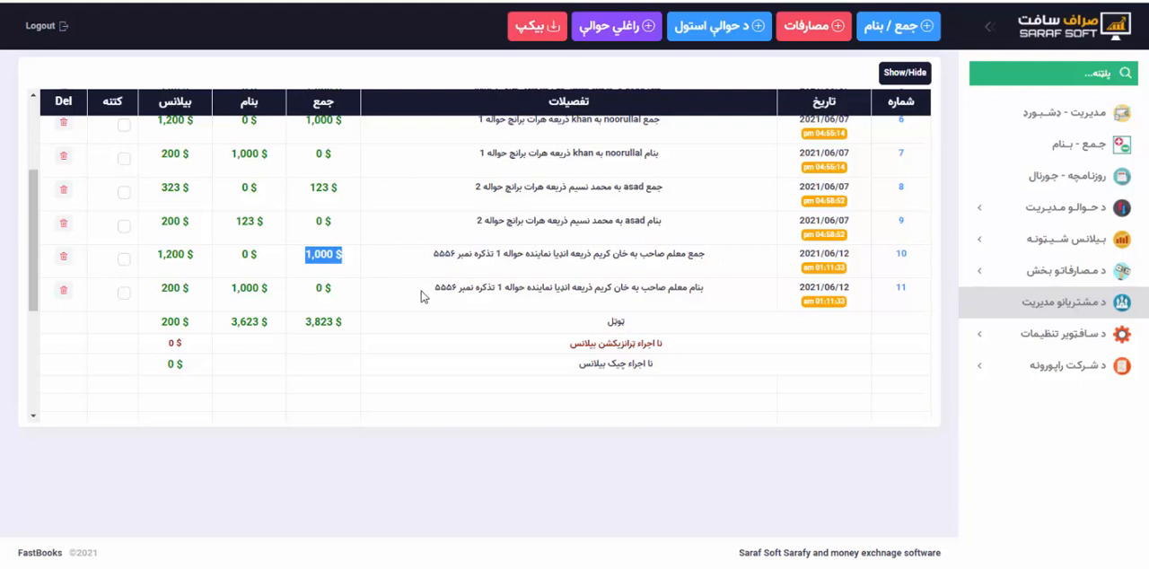
pyautogui.moveTo(431, 293); pyautogui.dragTo(615, 290)
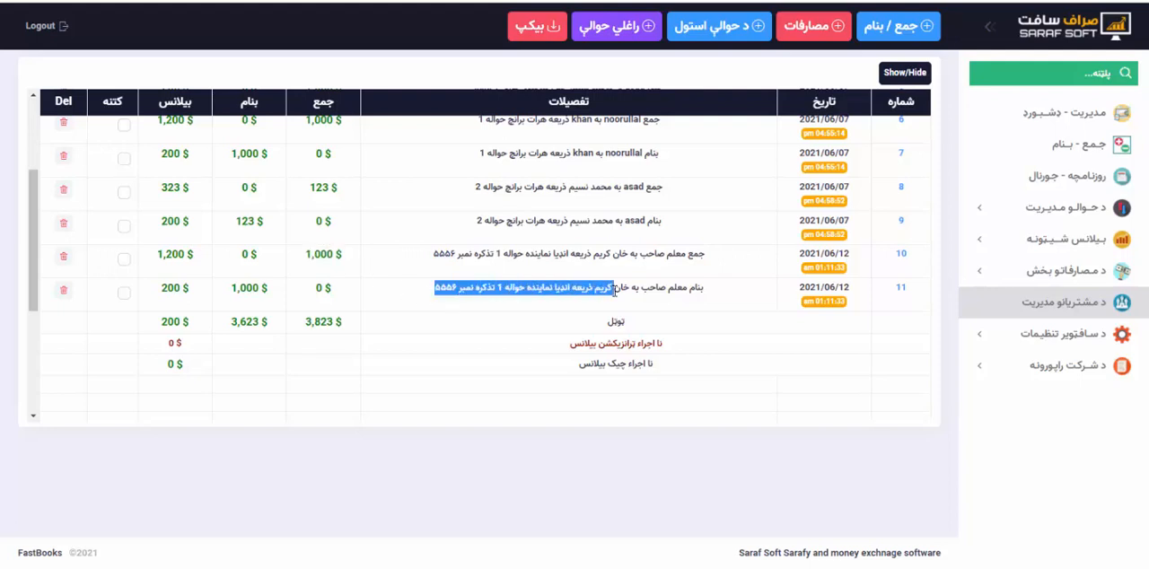
pyautogui.click(503, 291)
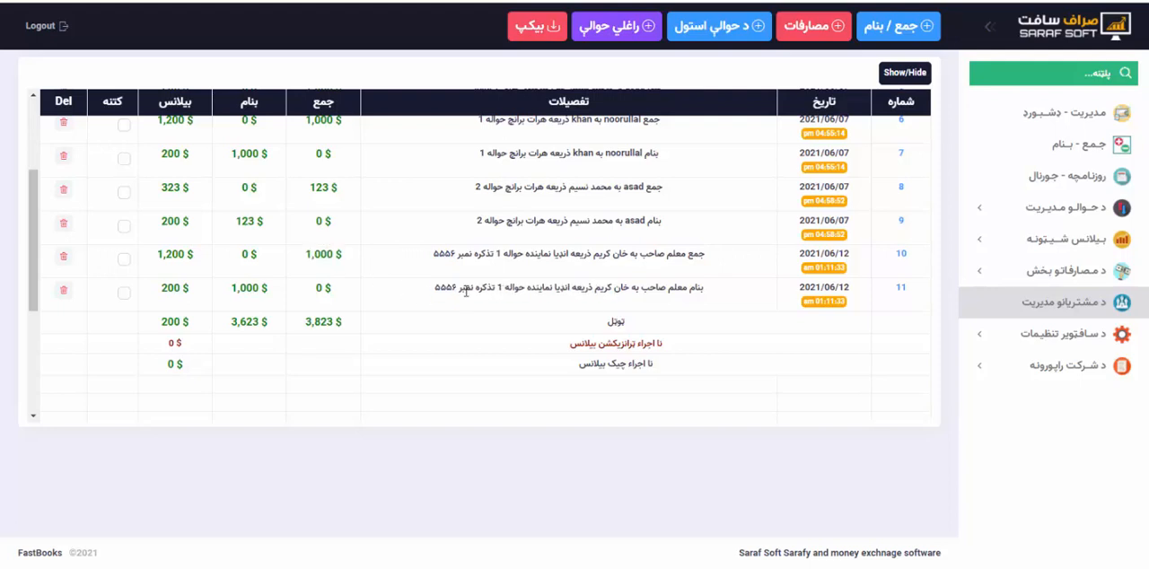
pyautogui.moveTo(267, 288); pyautogui.dragTo(232, 287)
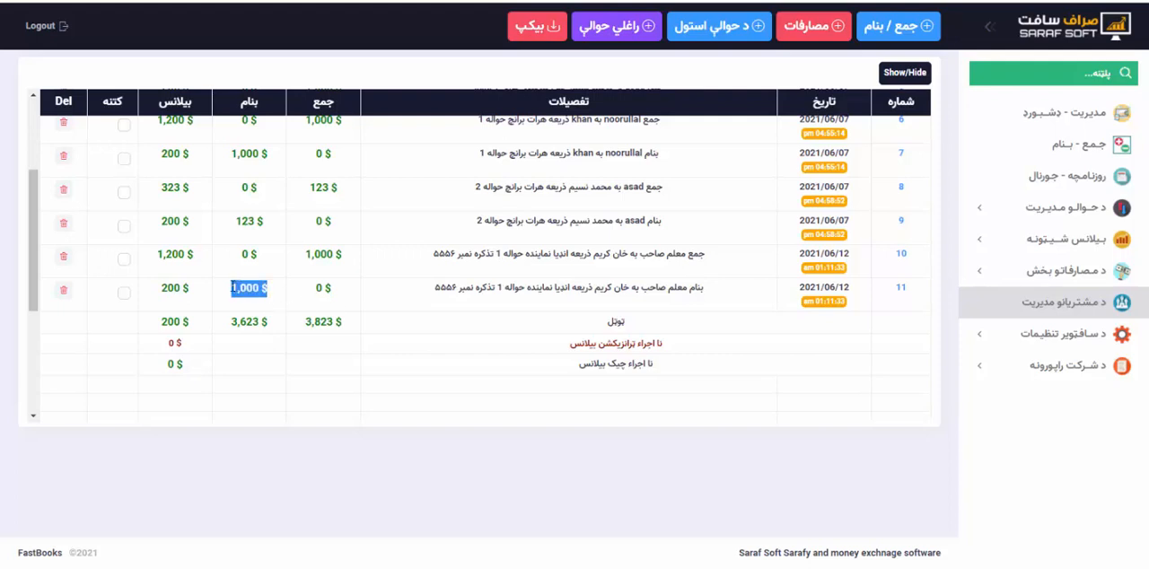
pyautogui.moveTo(158, 254); pyautogui.dragTo(188, 254)
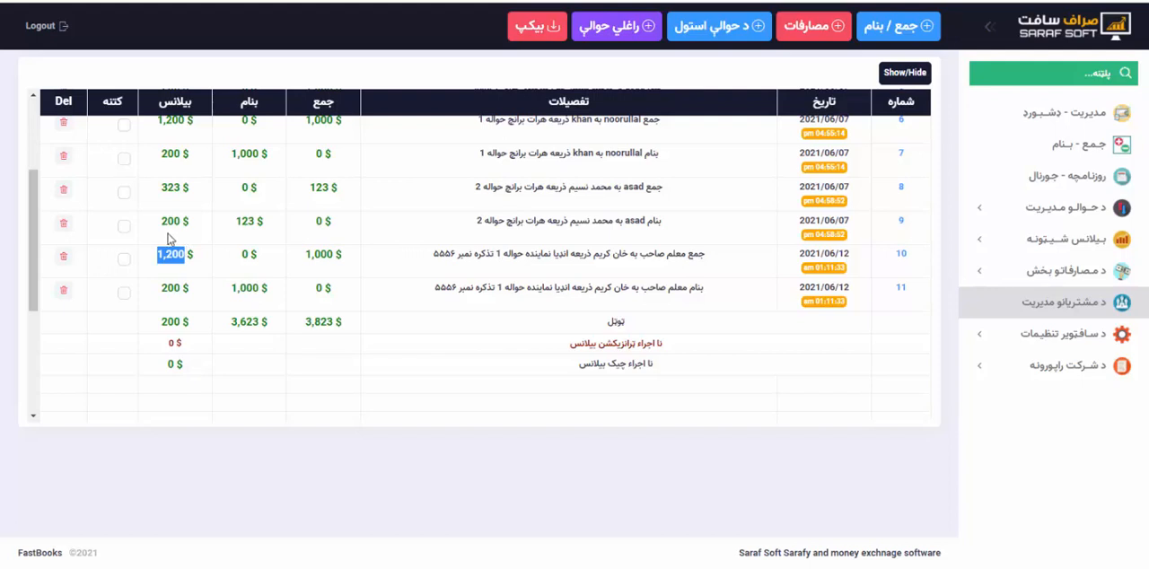
# Compare the company account's running balance before and after the new hawala, checking the amounts and details of its جمع and بنام entries.
pyautogui.moveTo(162, 220); pyautogui.dragTo(183, 221)
pyautogui.moveTo(159, 255); pyautogui.dragTo(180, 265)
pyautogui.moveTo(162, 221); pyautogui.dragTo(186, 219)
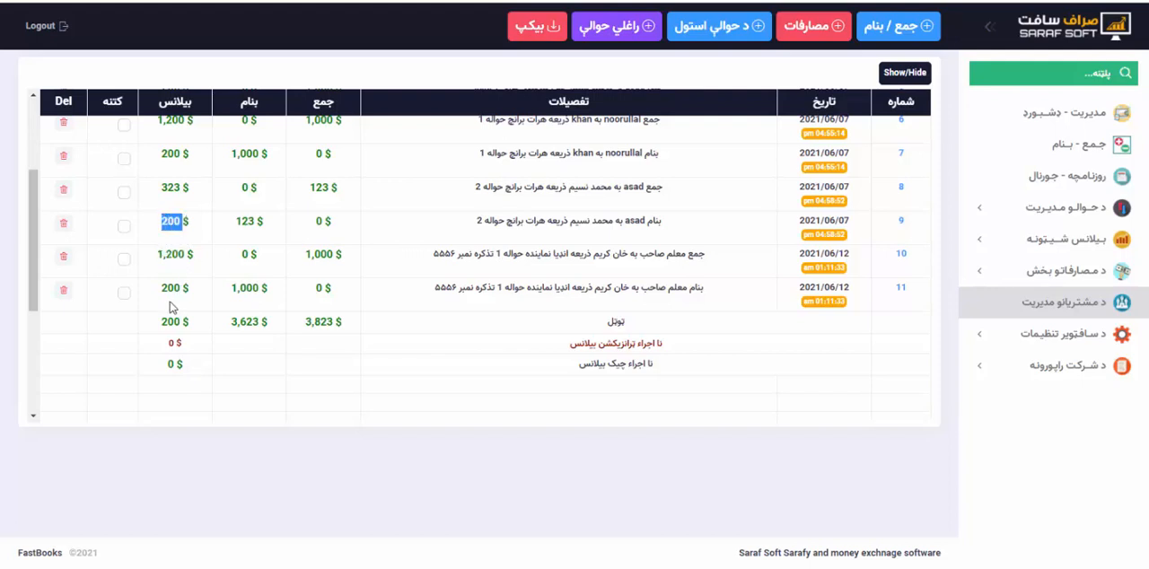
pyautogui.moveTo(160, 287); pyautogui.dragTo(197, 299)
pyautogui.click(226, 289)
pyautogui.moveTo(305, 255); pyautogui.dragTo(353, 258)
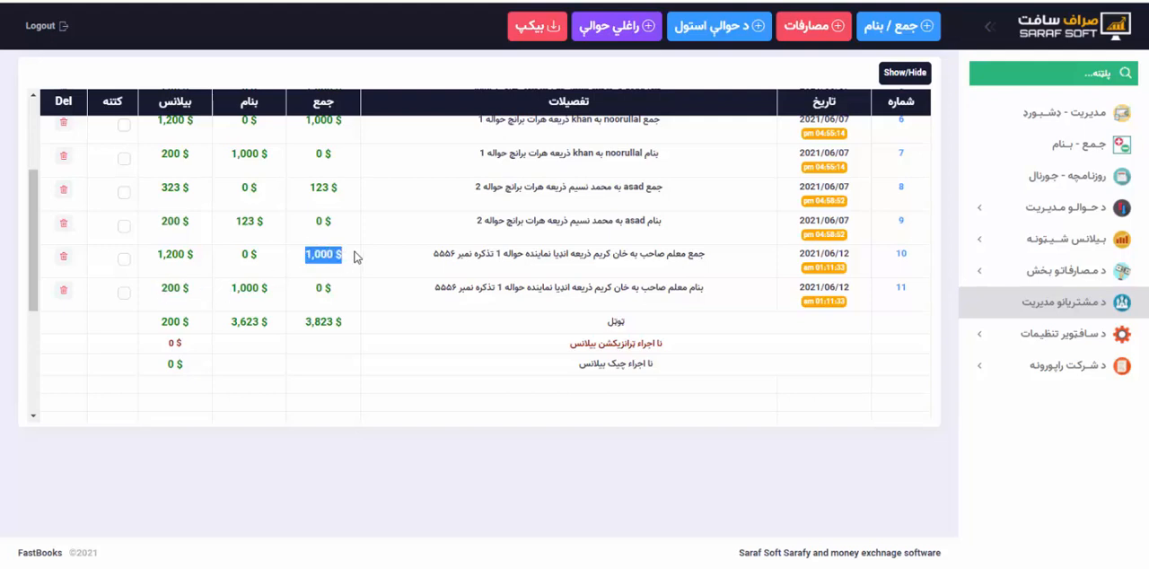
pyautogui.moveTo(432, 255); pyautogui.dragTo(718, 260)
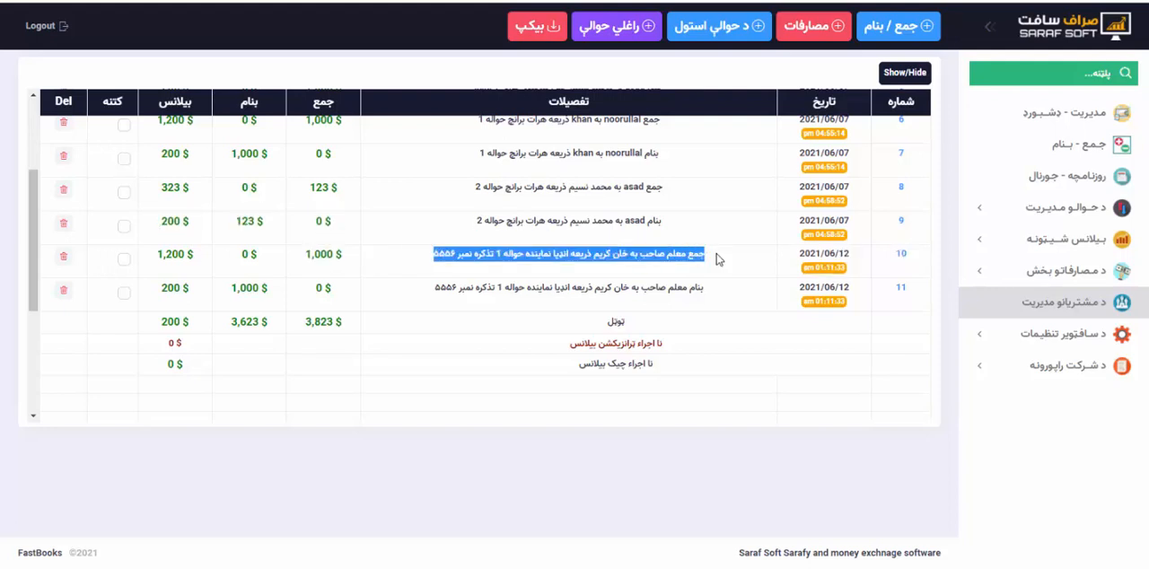
pyautogui.moveTo(437, 309); pyautogui.dragTo(419, 310)
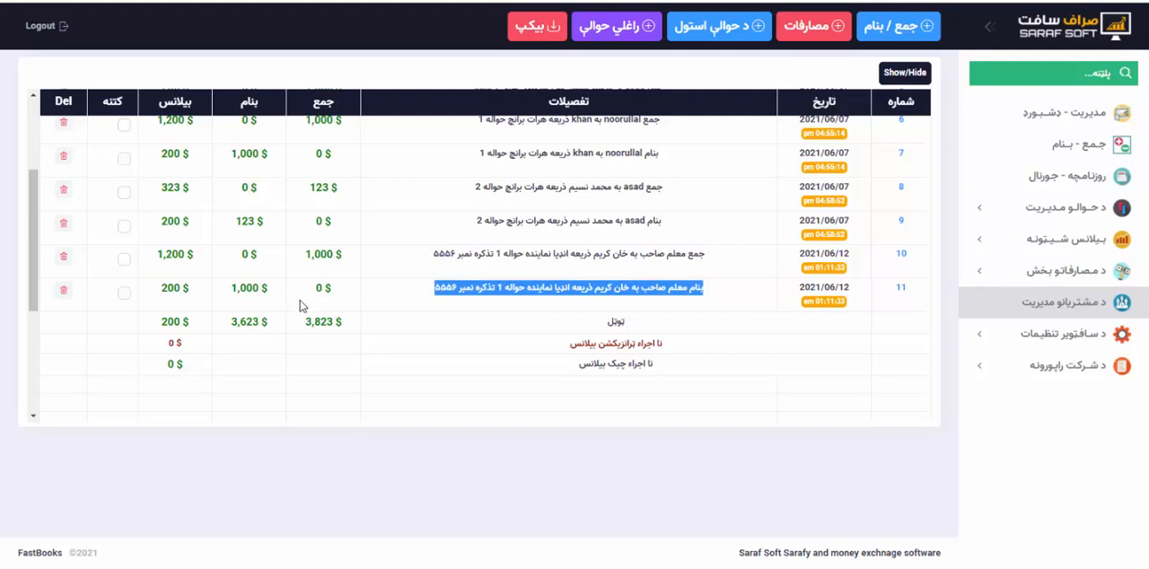
pyautogui.moveTo(268, 289)
pyautogui.mouseDown()
pyautogui.moveTo(232, 288)
pyautogui.moveTo(258, 288)
pyautogui.mouseUp()
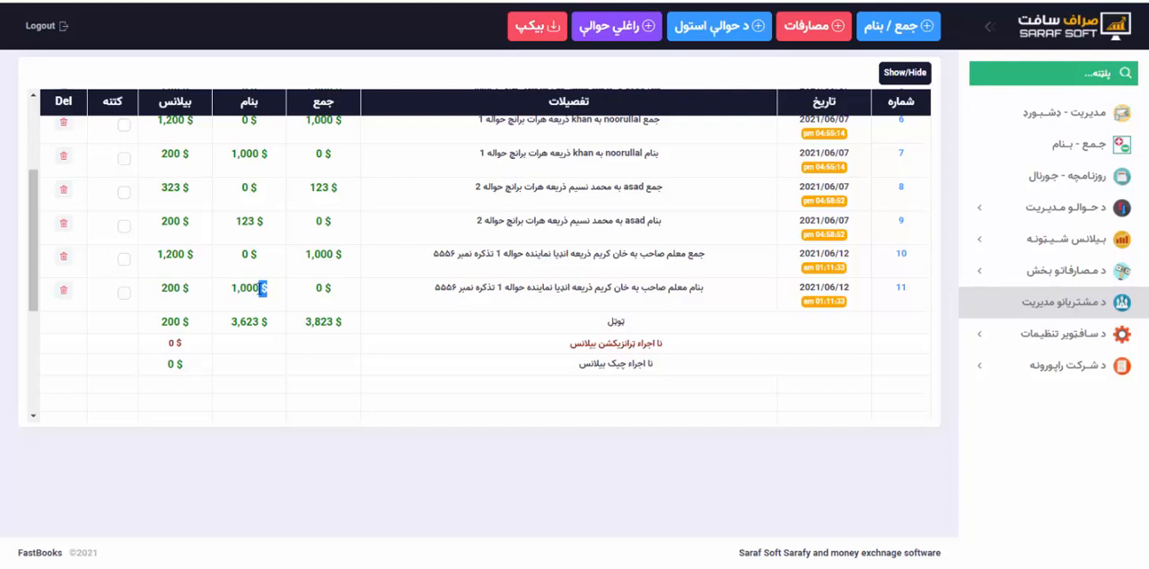
pyautogui.click(261, 289)
pyautogui.scroll(5, 654, 190)
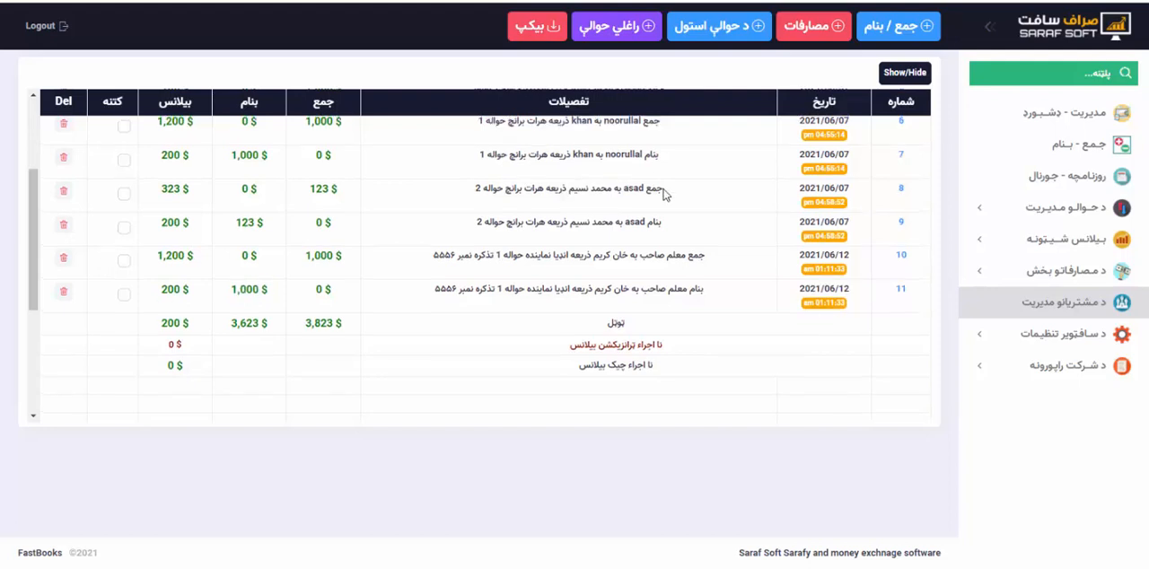
# Open the Afghani statement holding the hawala's commission and examine the commission entry's جمع amount and تفصیلات.
pyautogui.click(906, 74)
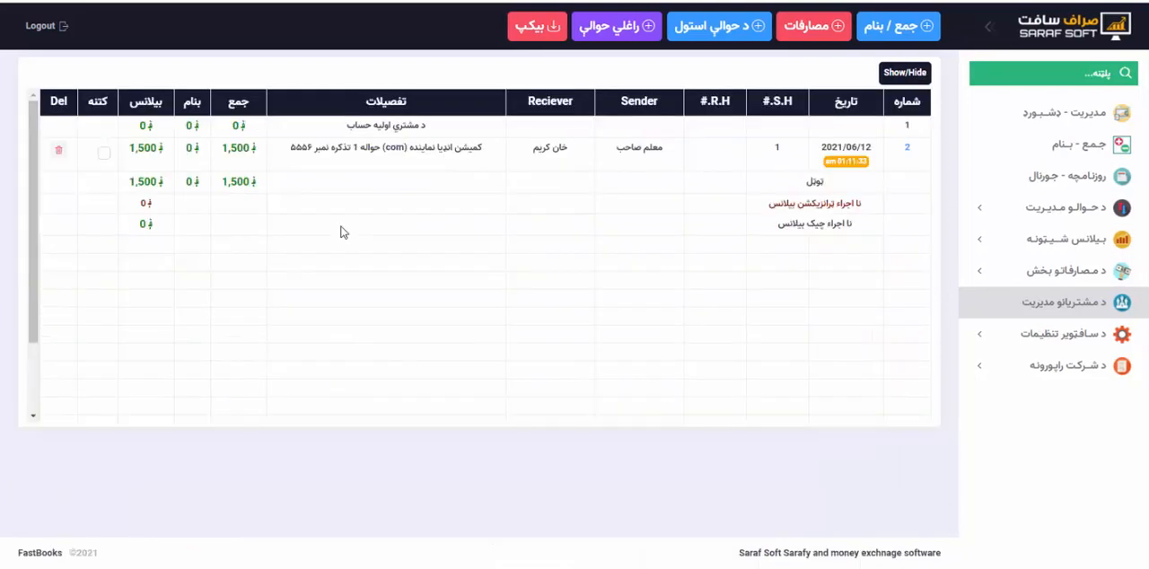
pyautogui.moveTo(224, 149); pyautogui.dragTo(256, 149)
pyautogui.click(256, 149)
pyautogui.moveTo(290, 149); pyautogui.dragTo(481, 151)
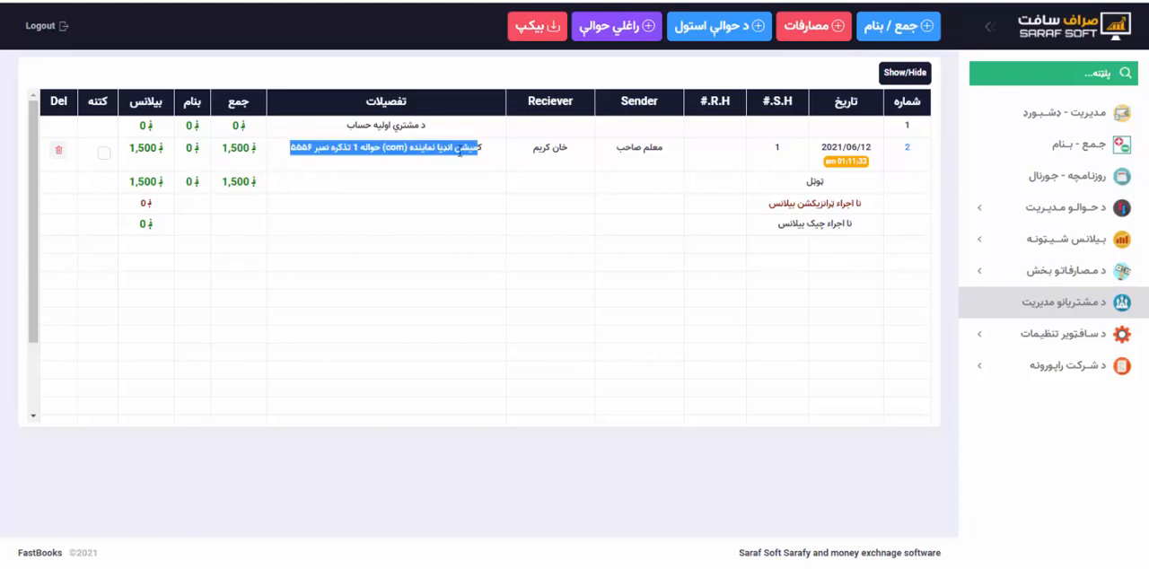
pyautogui.click(388, 155)
pyautogui.moveTo(484, 145); pyautogui.dragTo(290, 148)
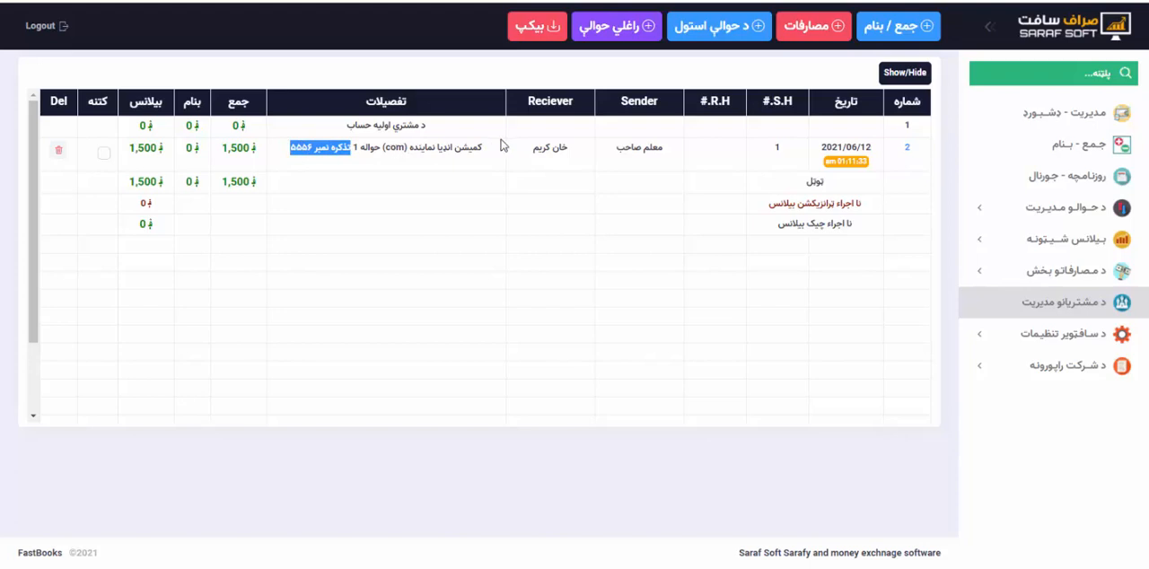
pyautogui.moveTo(483, 148); pyautogui.dragTo(355, 148)
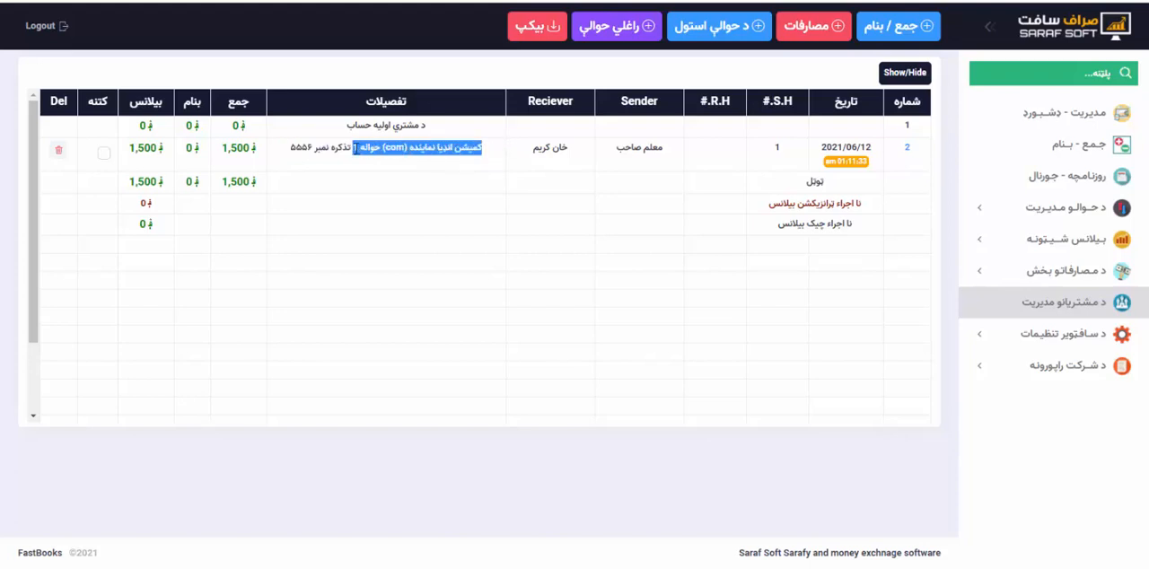
pyautogui.moveTo(220, 153); pyautogui.dragTo(257, 150)
pyautogui.click(403, 225)
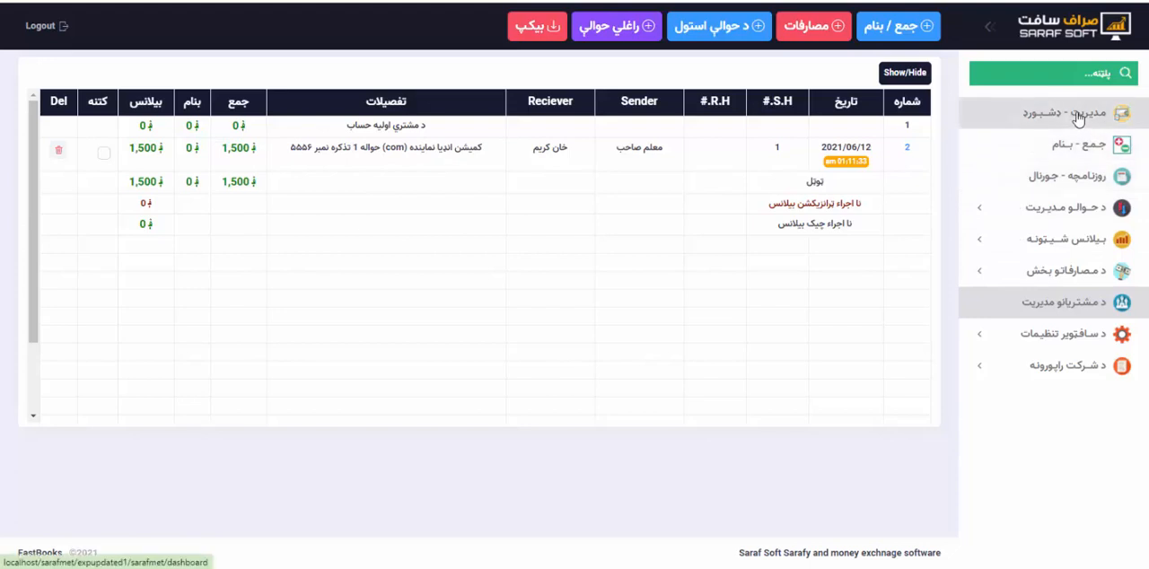
# Open the list of sent hawalas and select هرات برانچ as the account to filter by.
pyautogui.click(1080, 210)
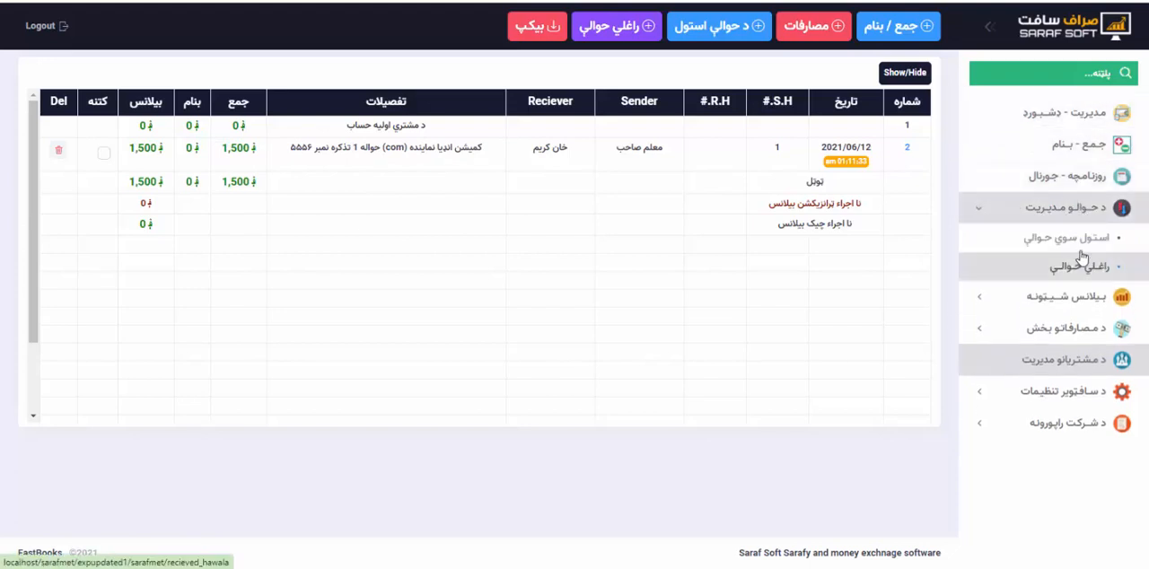
pyautogui.click(1076, 245)
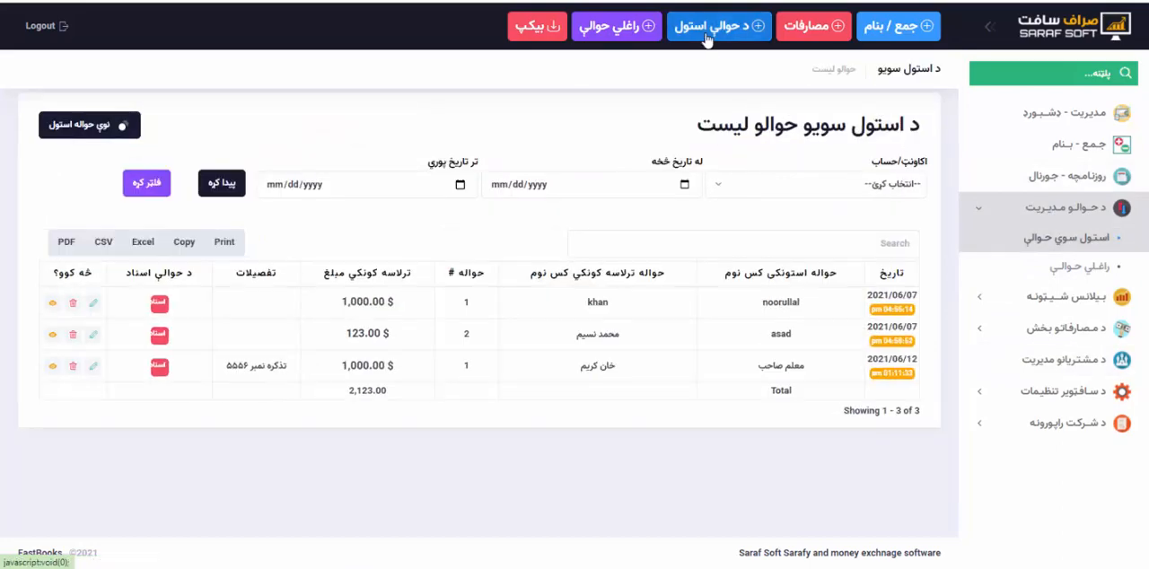
pyautogui.click(714, 33)
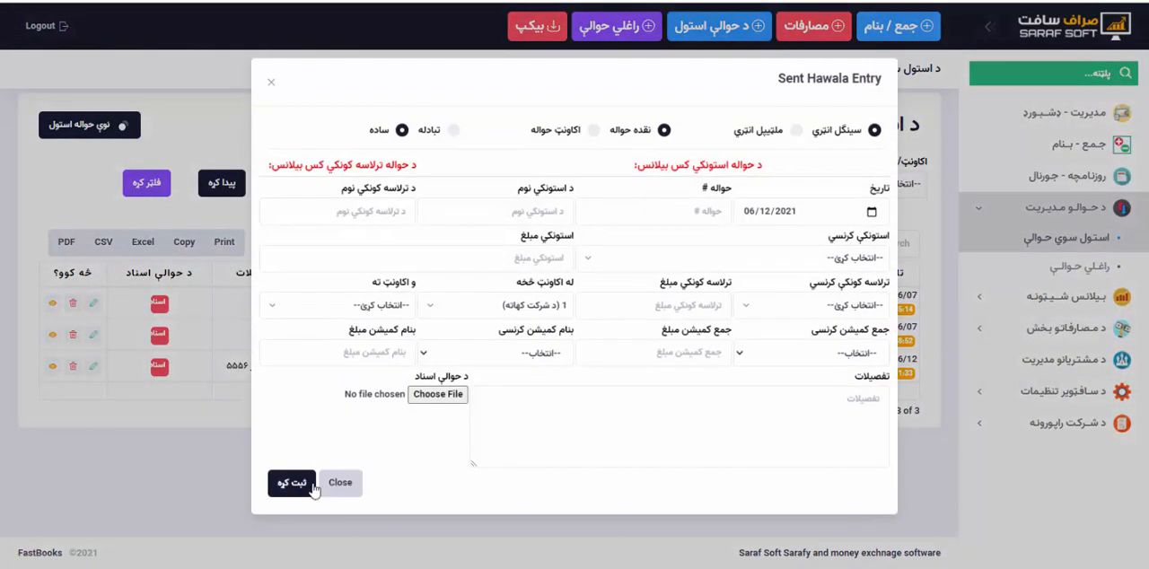
pyautogui.click(346, 489)
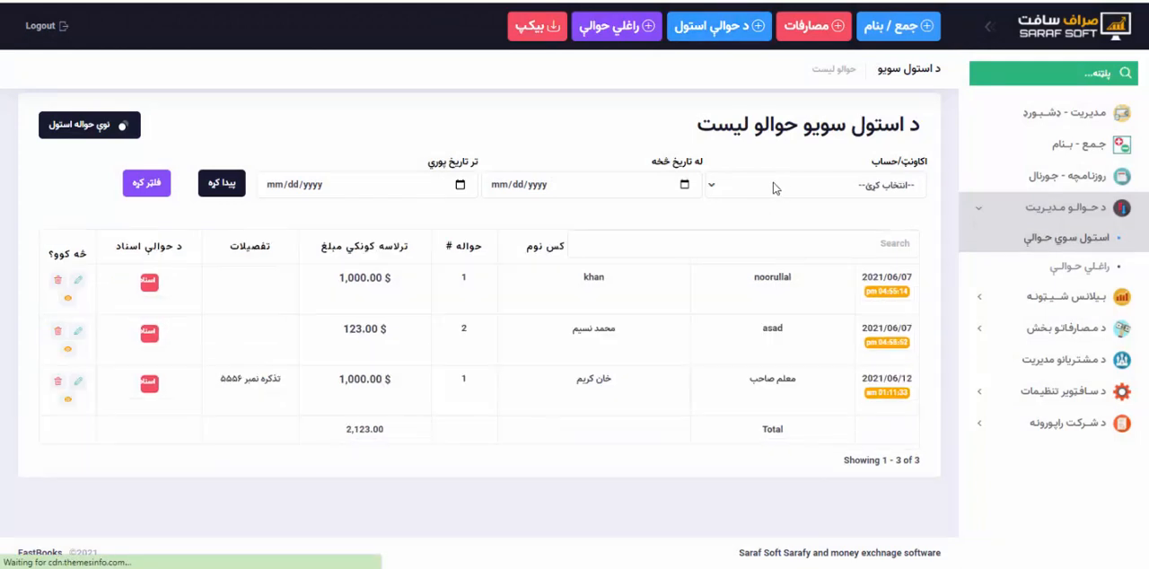
pyautogui.click(763, 188)
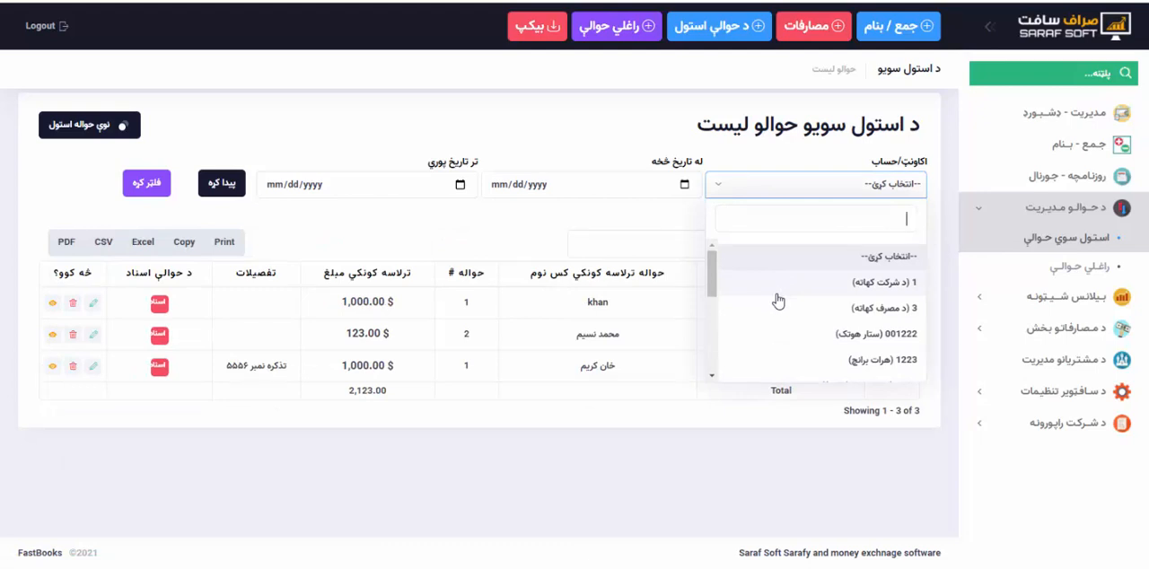
pyautogui.click(800, 361)
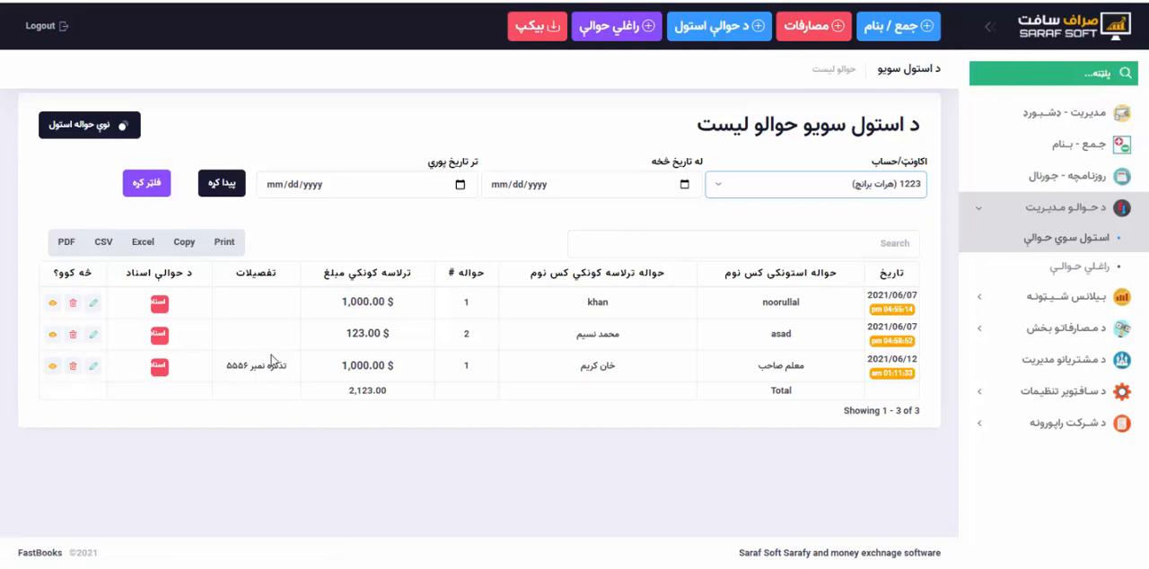
# Start a sent hawala entry of type اکاونټ حواله, with the customer's account as the source and USD as the sender currency.
pyautogui.click(718, 31)
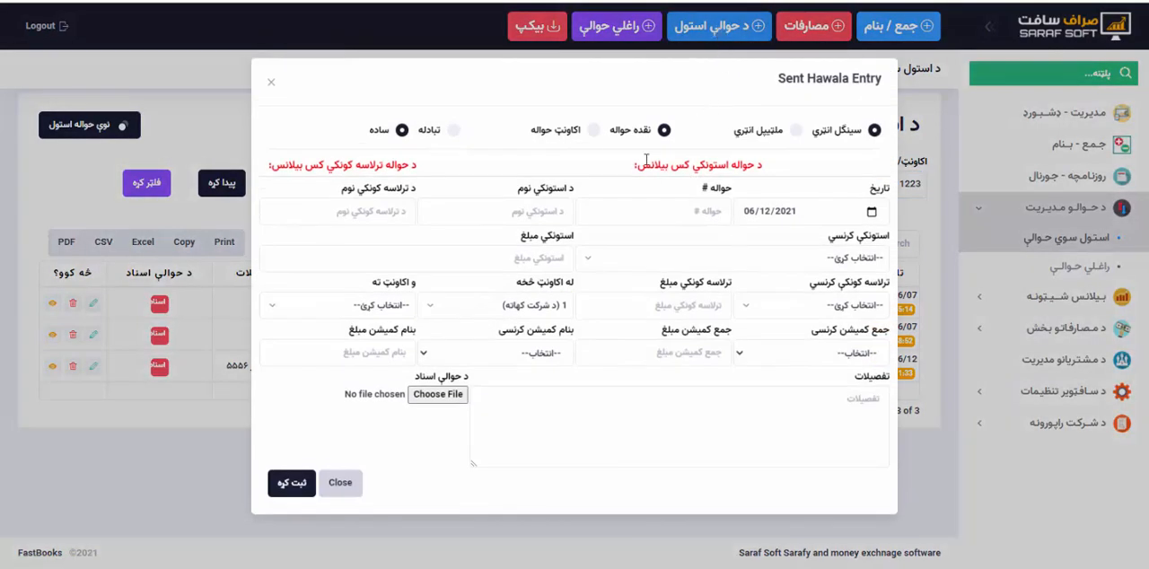
pyautogui.click(594, 131)
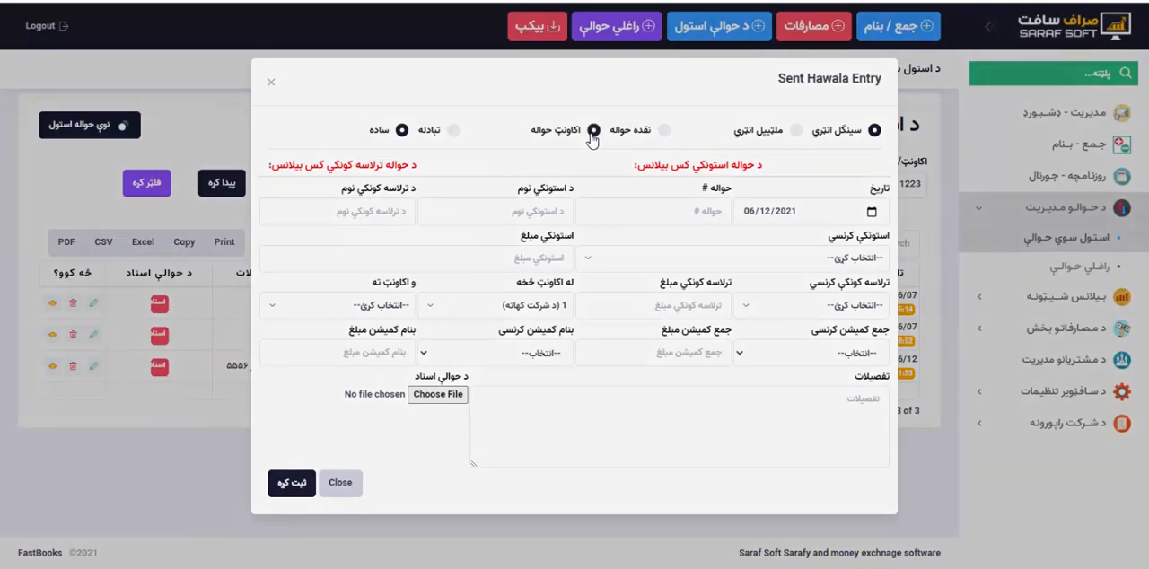
pyautogui.click(547, 309)
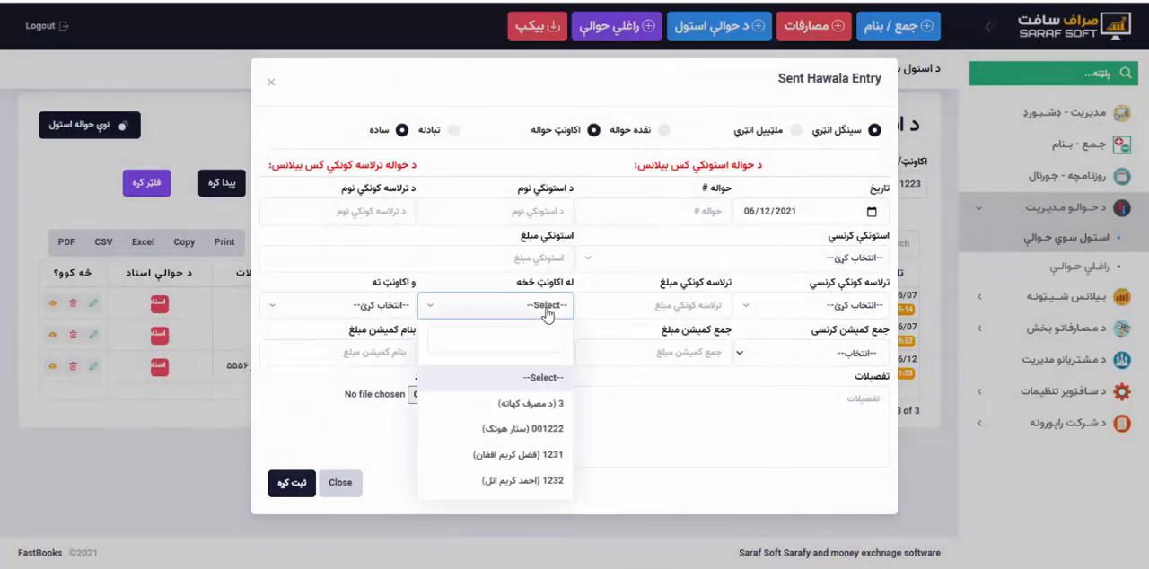
pyautogui.click(521, 482)
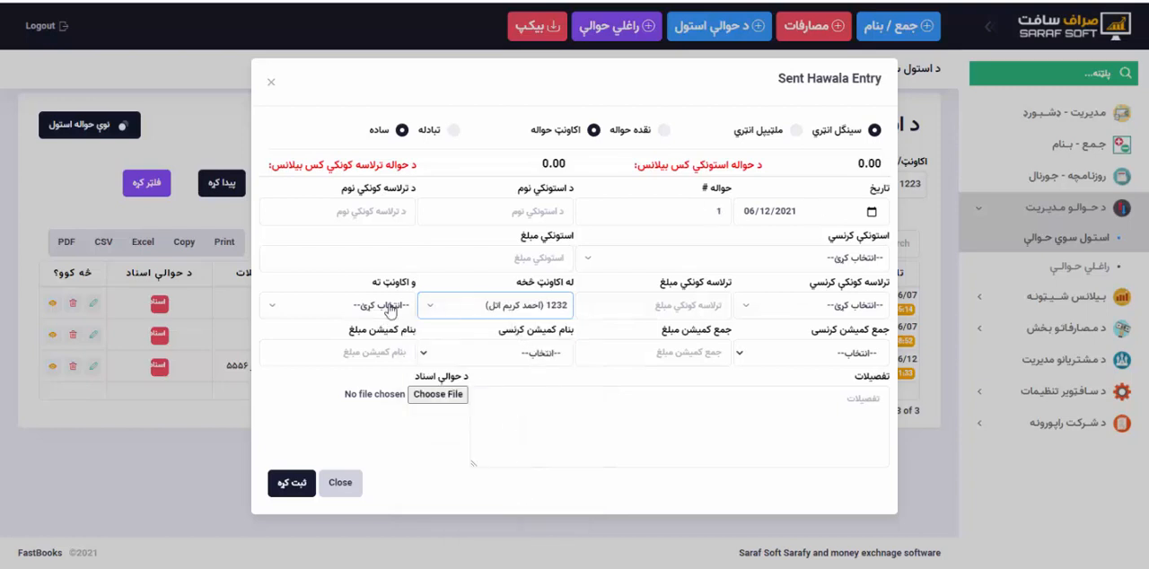
pyautogui.click(812, 261)
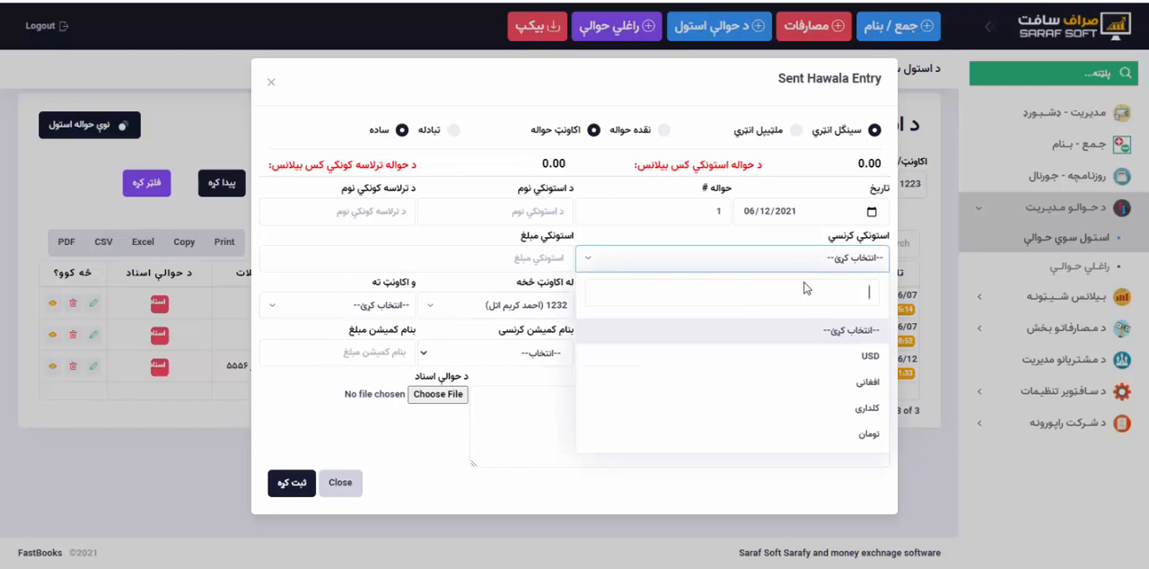
pyautogui.click(823, 362)
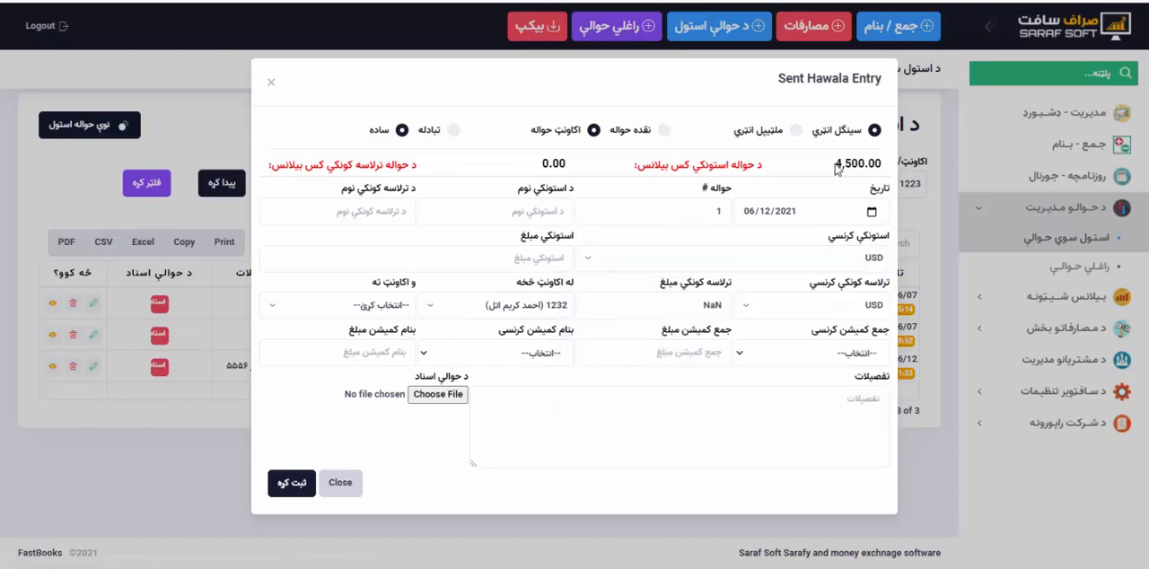
pyautogui.click(386, 310)
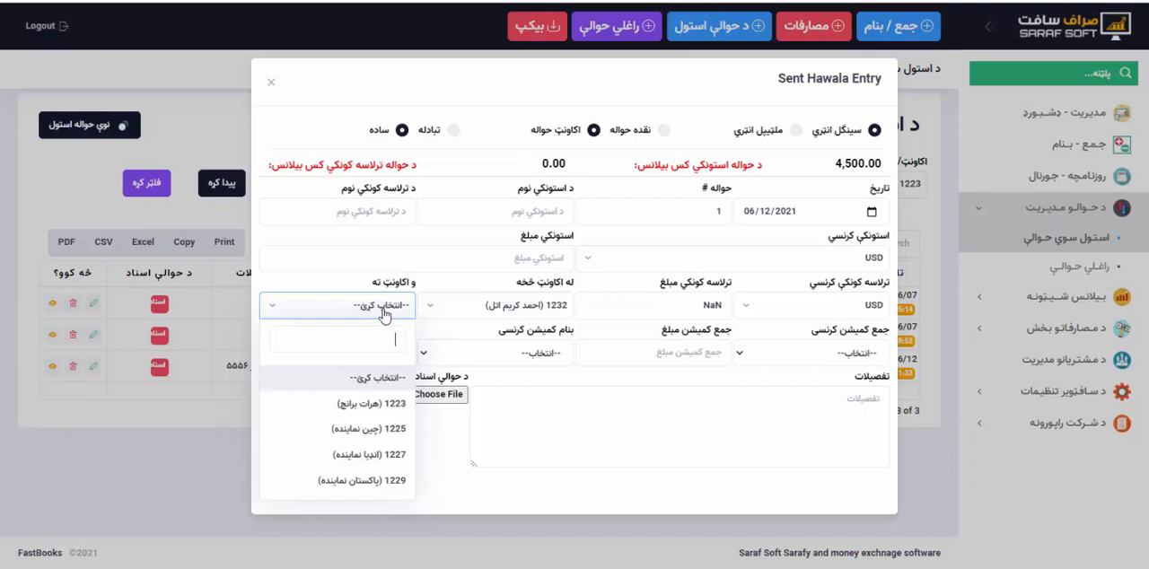
pyautogui.click(384, 309)
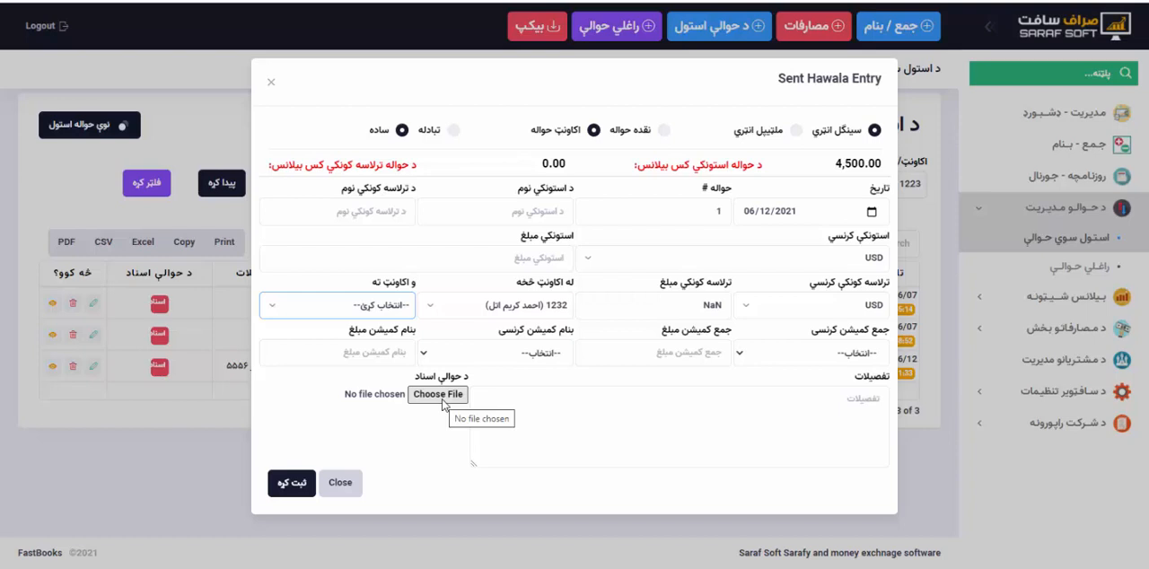
# Switch the hawala entry to تبادله and set the exchange rate (نرخ) to 77.
pyautogui.click(453, 134)
pyautogui.click(598, 354)
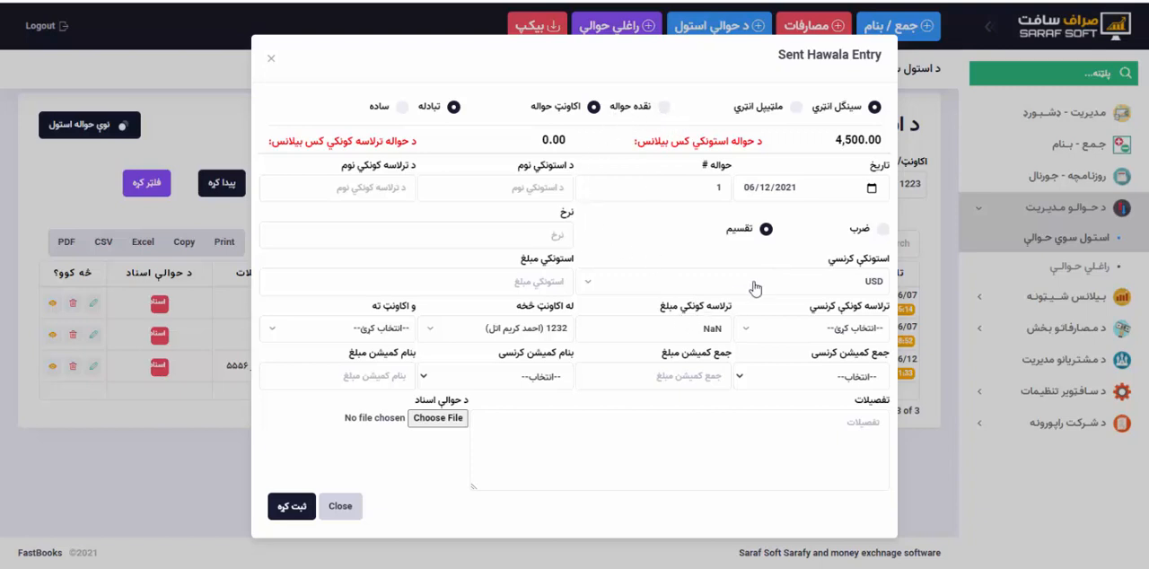
pyautogui.click(545, 230)
pyautogui.press('Down')
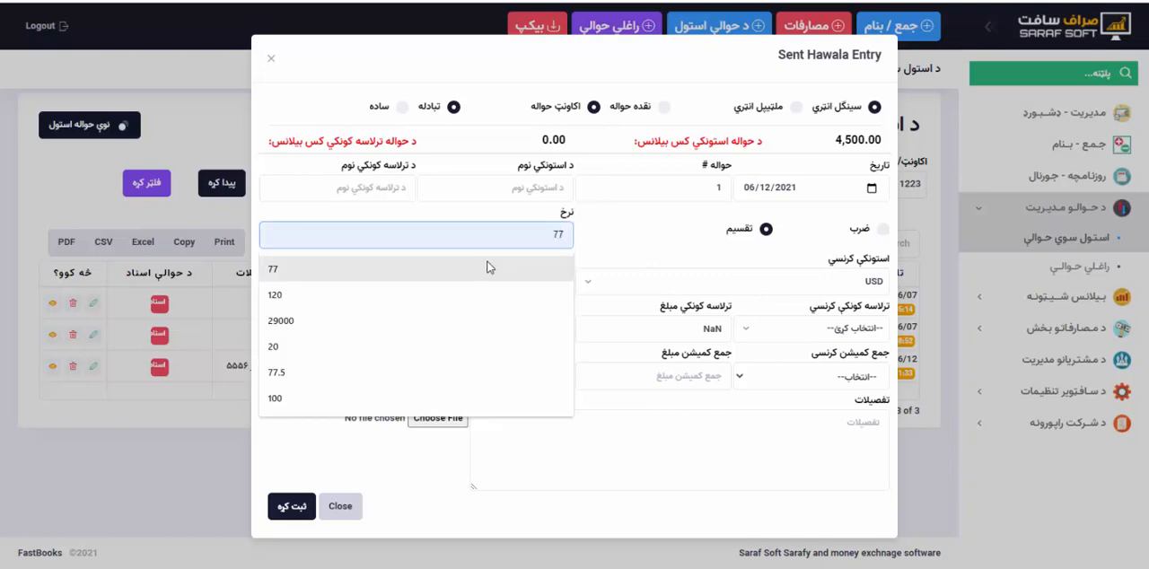
pyautogui.press('Return')
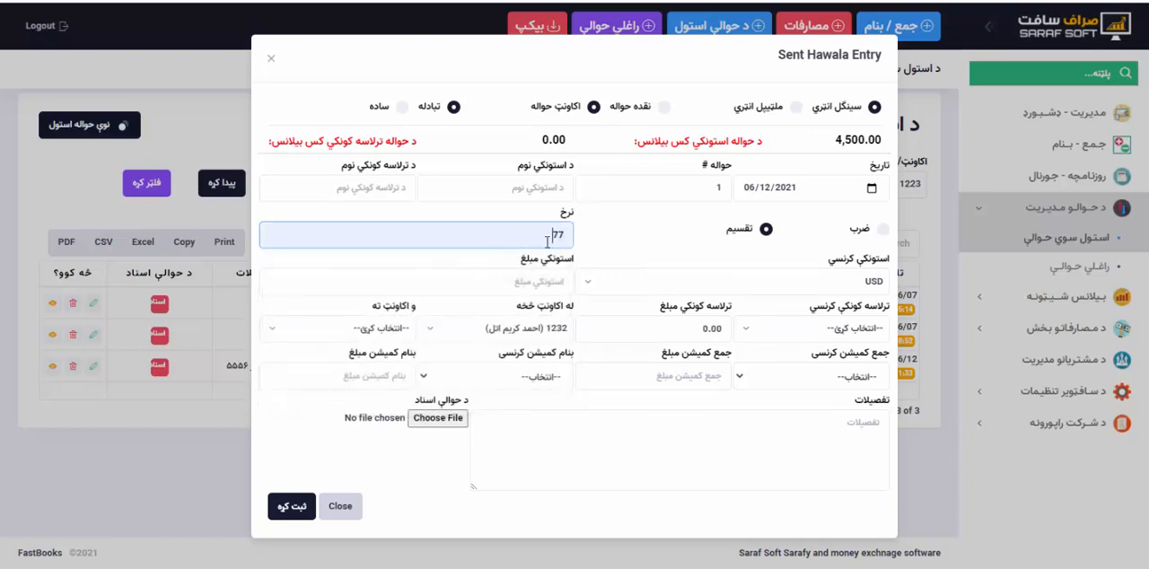
pyautogui.click(668, 285)
pyautogui.click(668, 286)
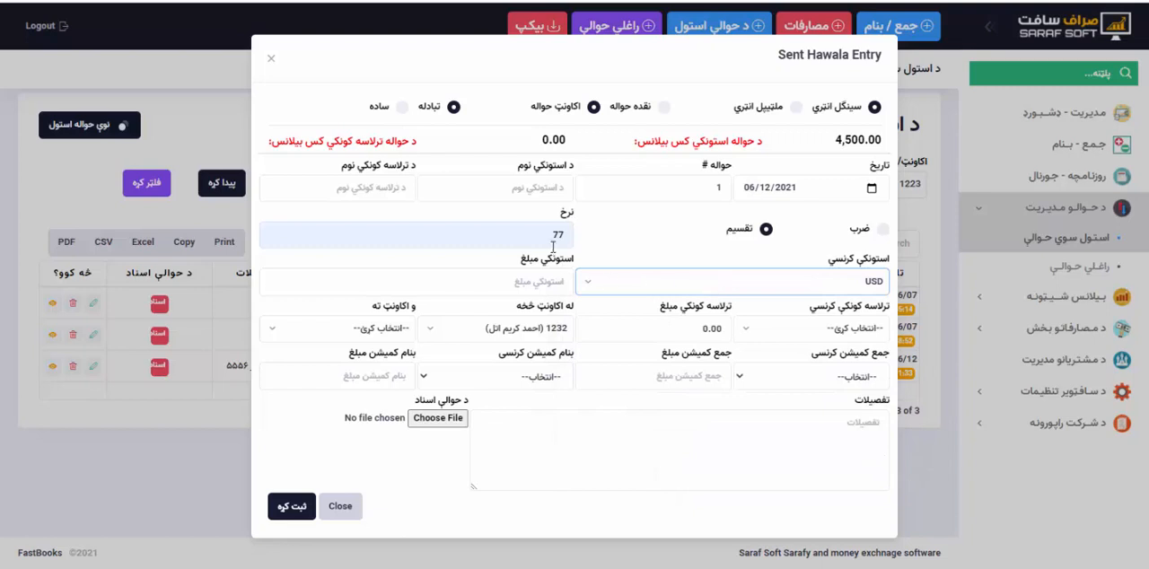
# Set the exchange calculation to ضرب, enter a sender amount of 1000, and check the calculated receiver amount.
pyautogui.click(545, 280)
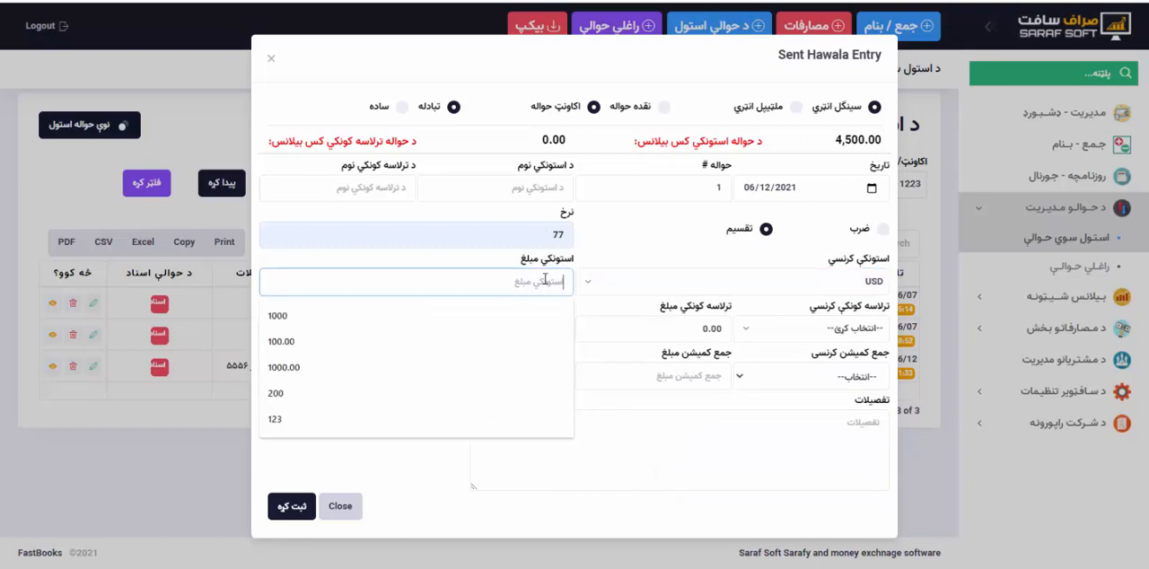
pyautogui.click(884, 231)
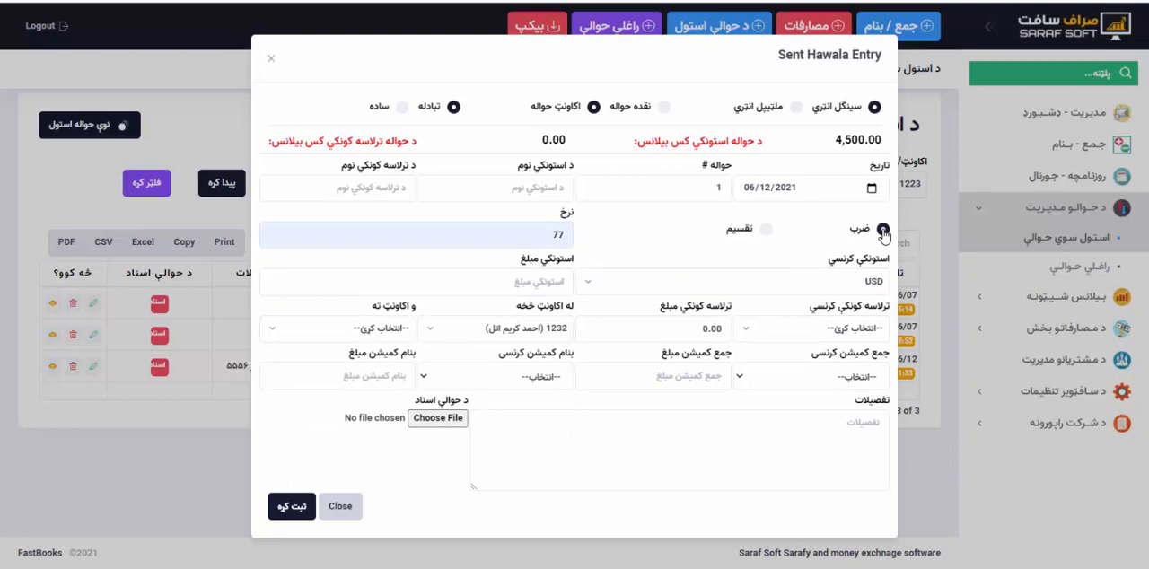
pyautogui.click(554, 282)
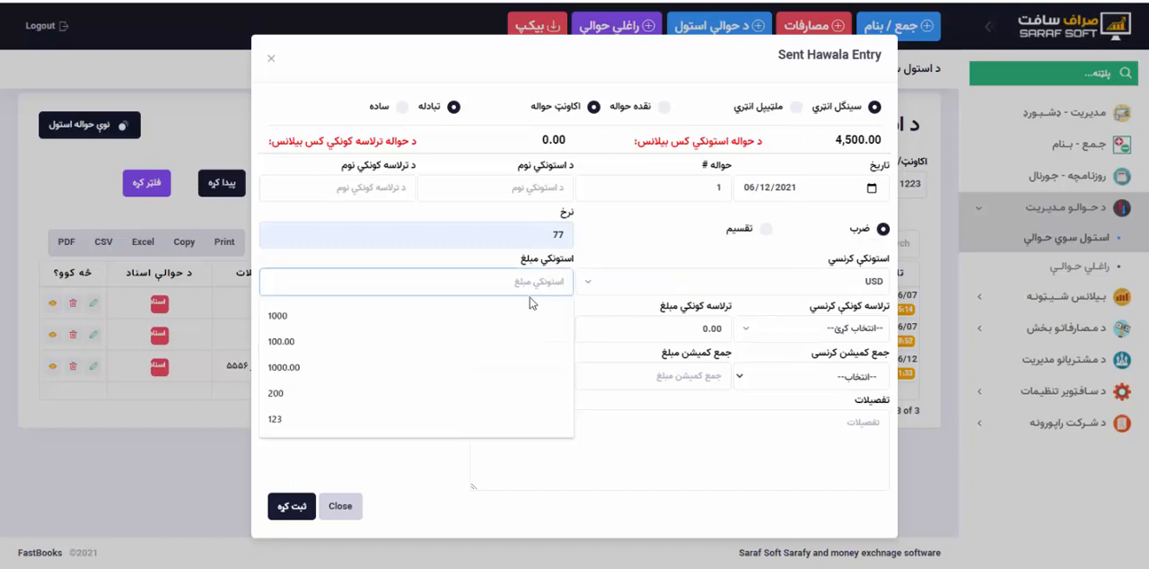
pyautogui.write('1000')
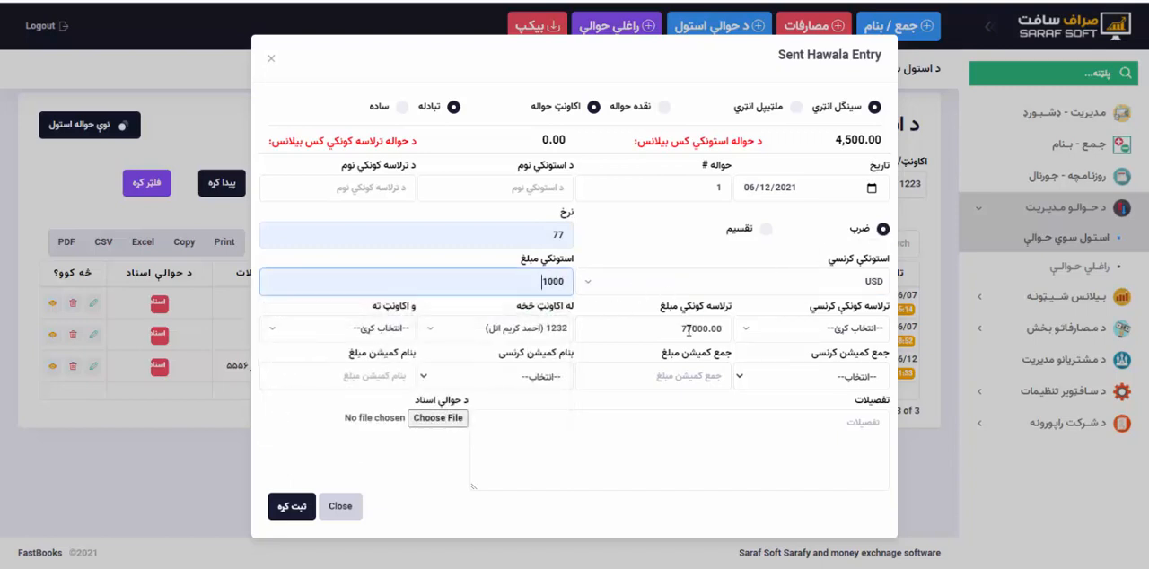
pyautogui.moveTo(682, 328); pyautogui.dragTo(728, 327)
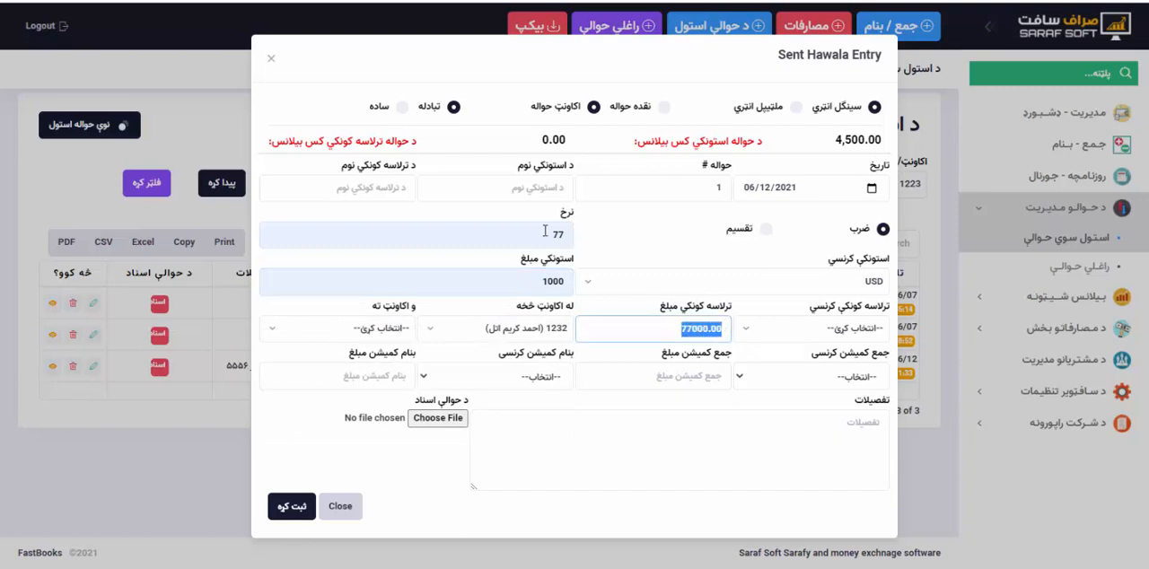
pyautogui.click(684, 329)
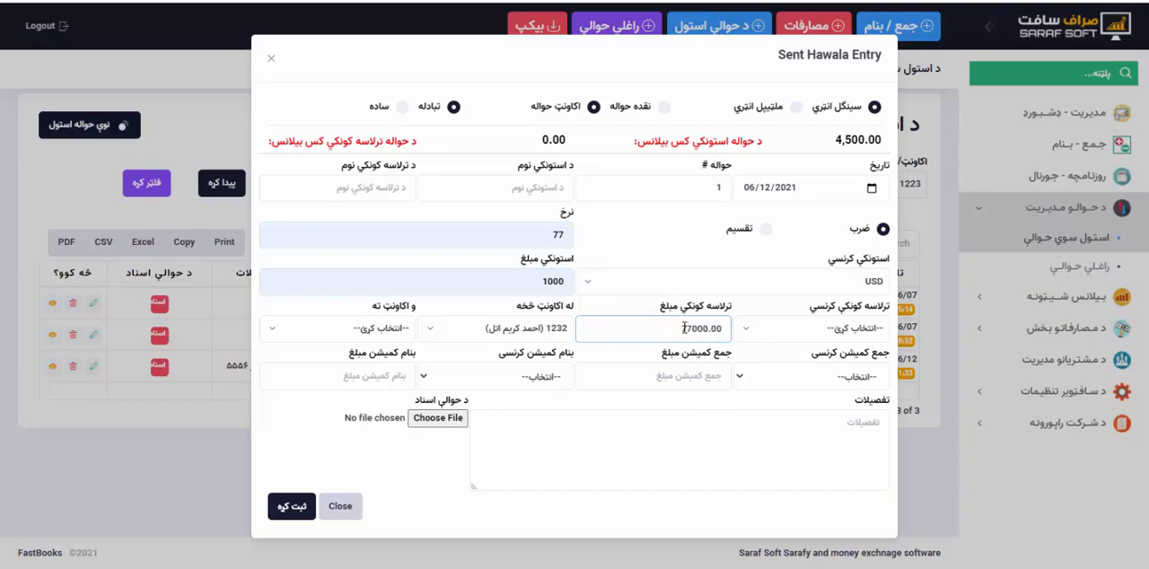
# Set the receiver currency to افغانی and compare the receiver amount under تقسیم and ضرب, leaving ضرب selected.
pyautogui.click(745, 332)
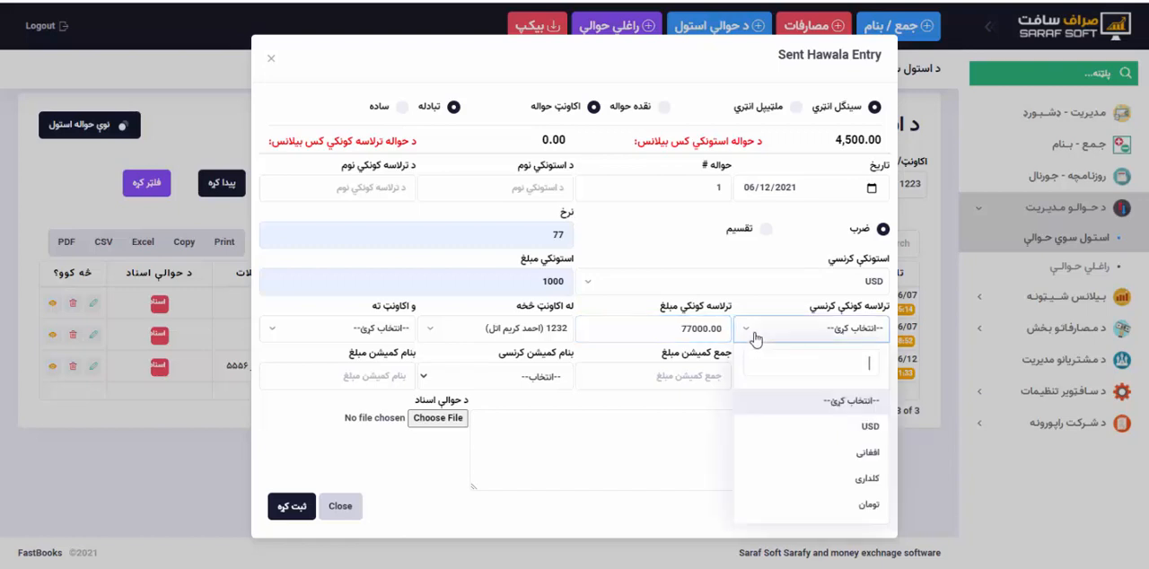
pyautogui.click(847, 458)
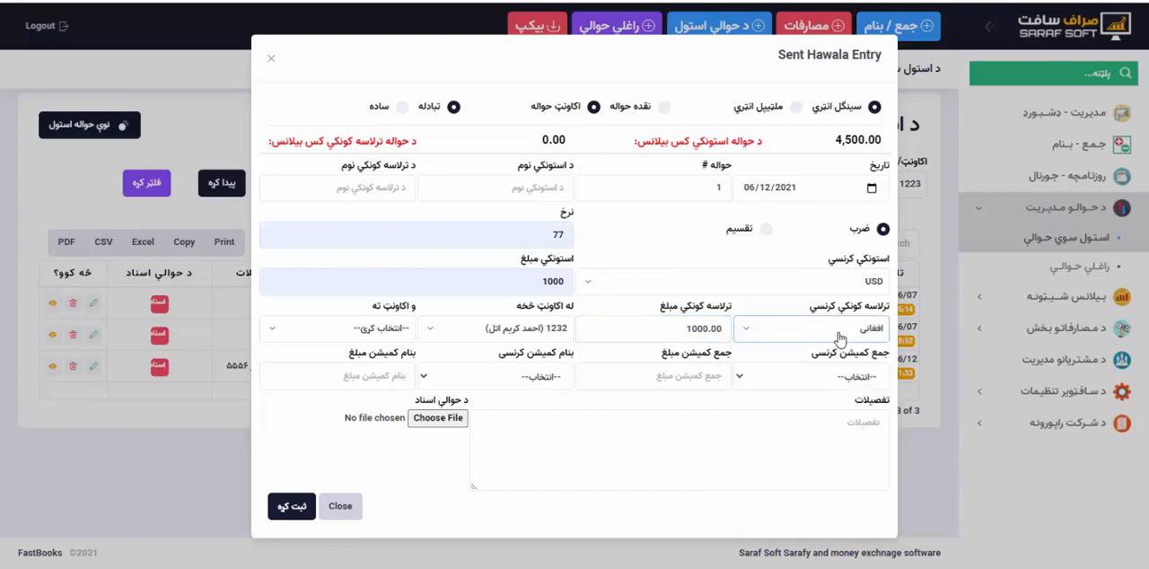
pyautogui.click(765, 230)
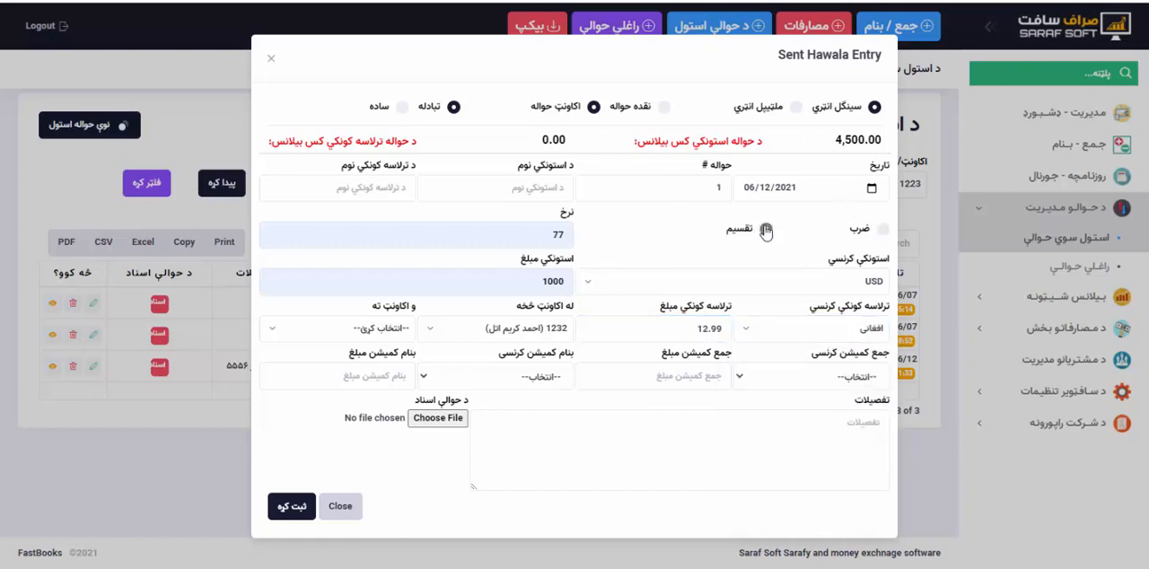
pyautogui.click(882, 230)
pyautogui.moveTo(682, 330); pyautogui.dragTo(709, 328)
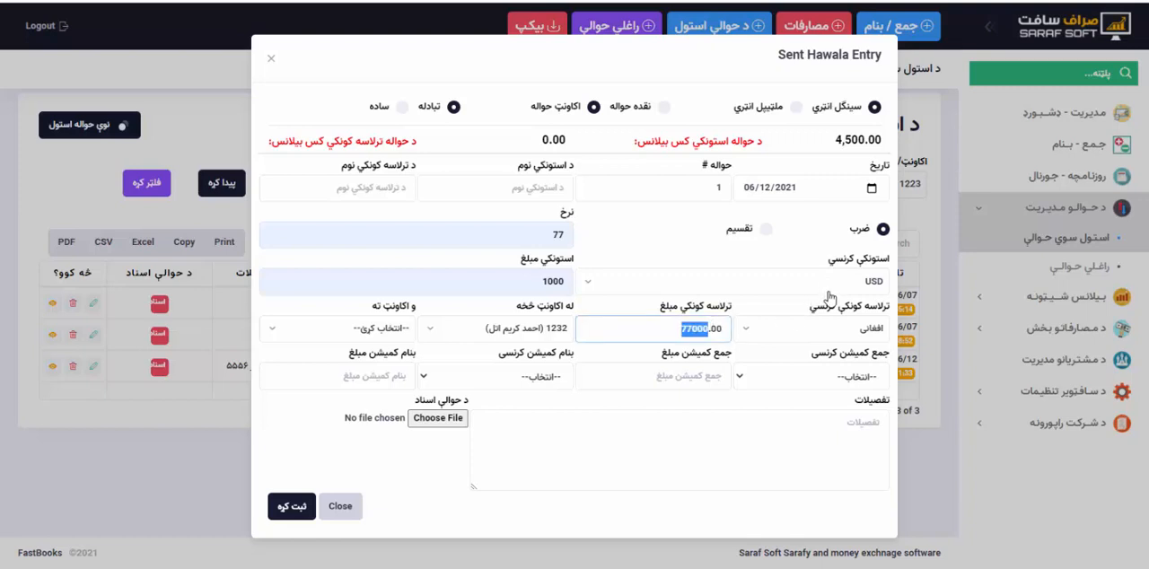
pyautogui.moveTo(545, 281); pyautogui.dragTo(575, 289)
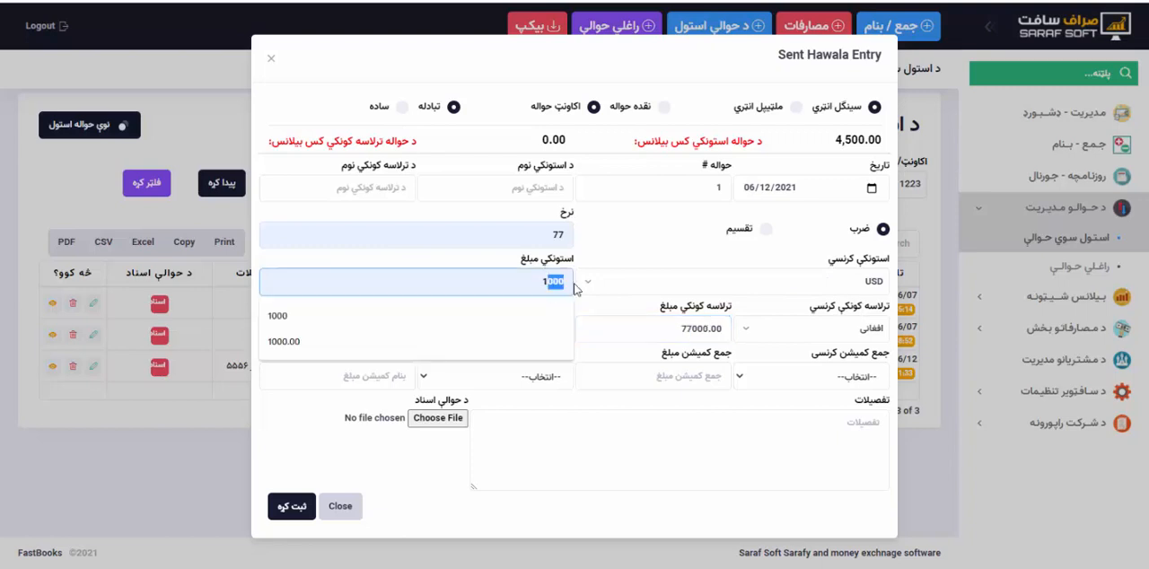
pyautogui.click(604, 258)
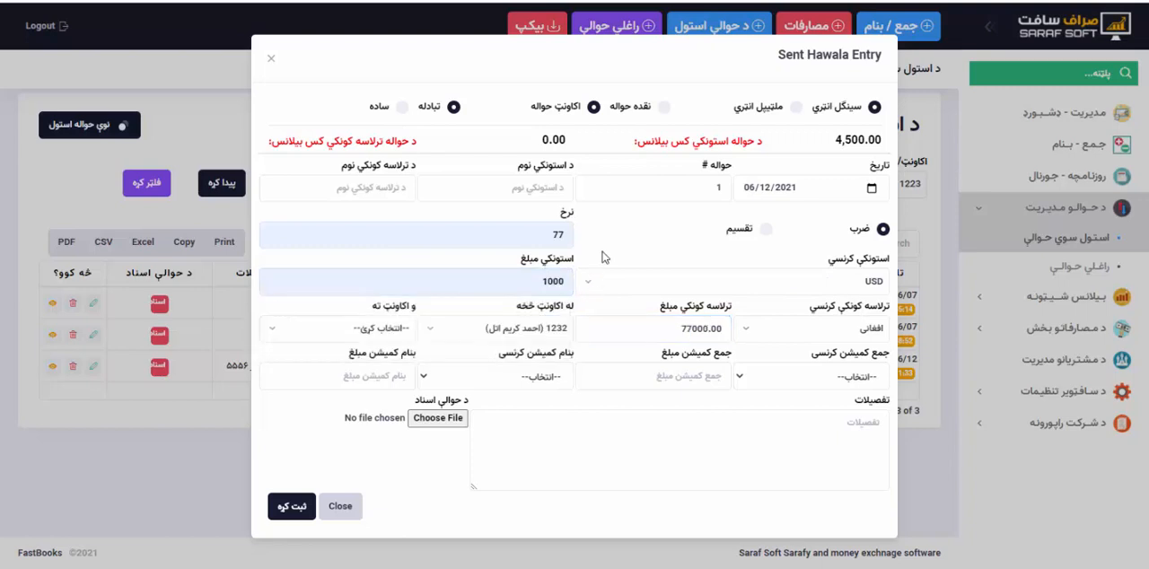
# Close the sent hawala entry without saving it and open a new received hawala entry.
pyautogui.click(339, 508)
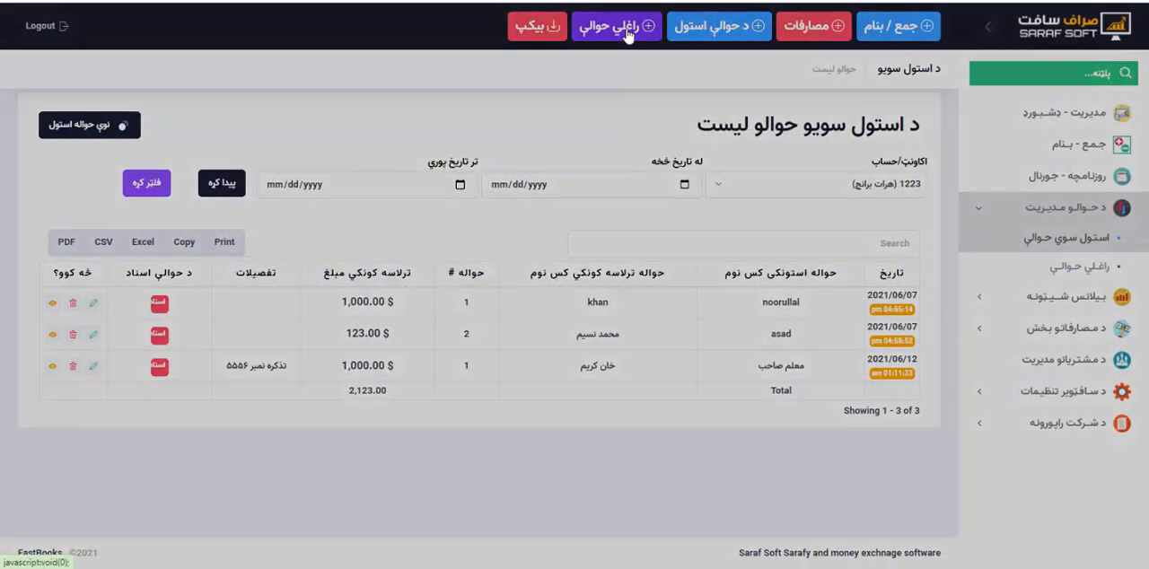
pyautogui.click(628, 30)
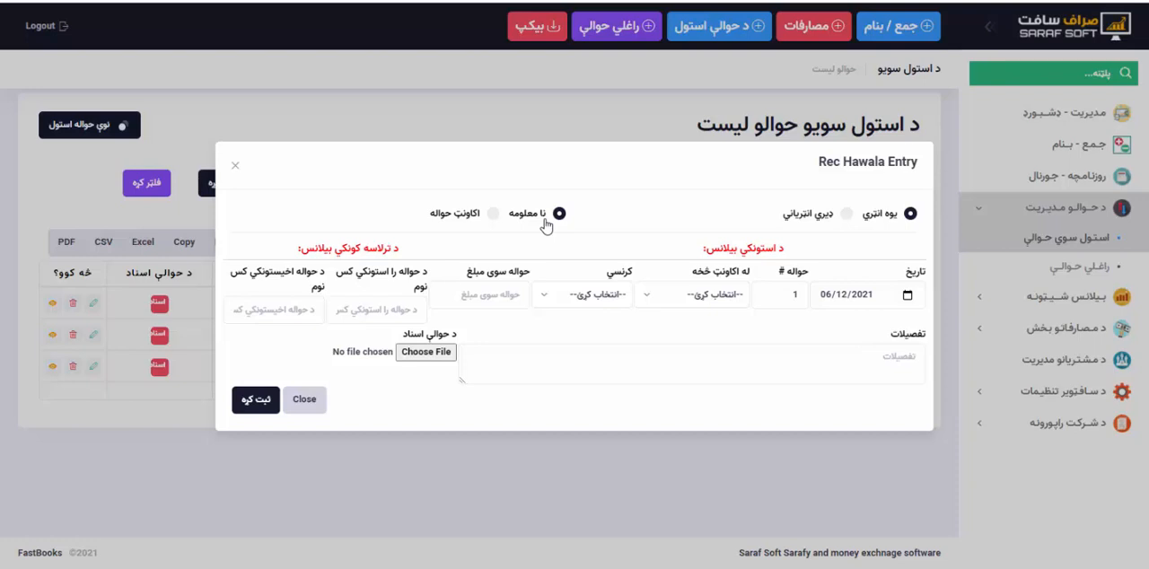
# Try the اکاونټ حواله type, return the entry to نا معلومه, and set the hawala number to 4545.
pyautogui.click(493, 214)
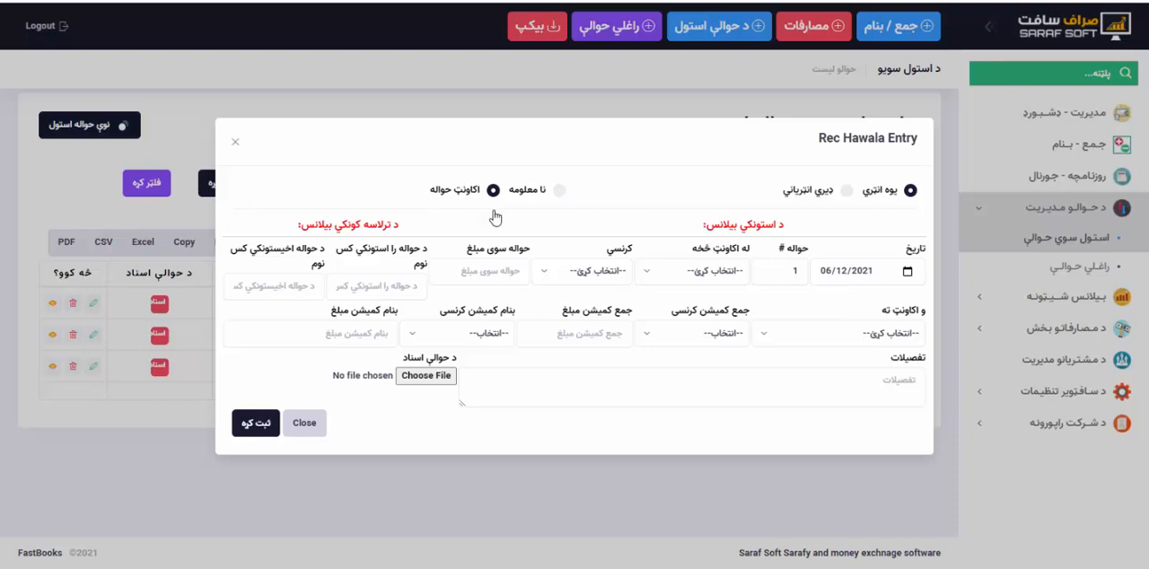
pyautogui.click(558, 190)
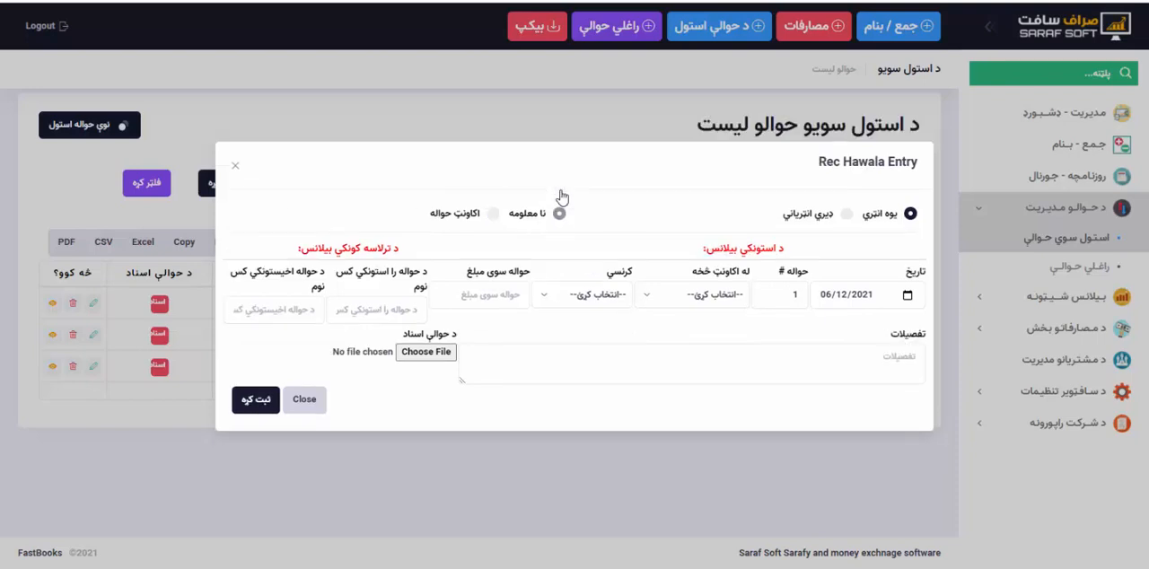
pyautogui.click(788, 295)
pyautogui.press('BackSpace')
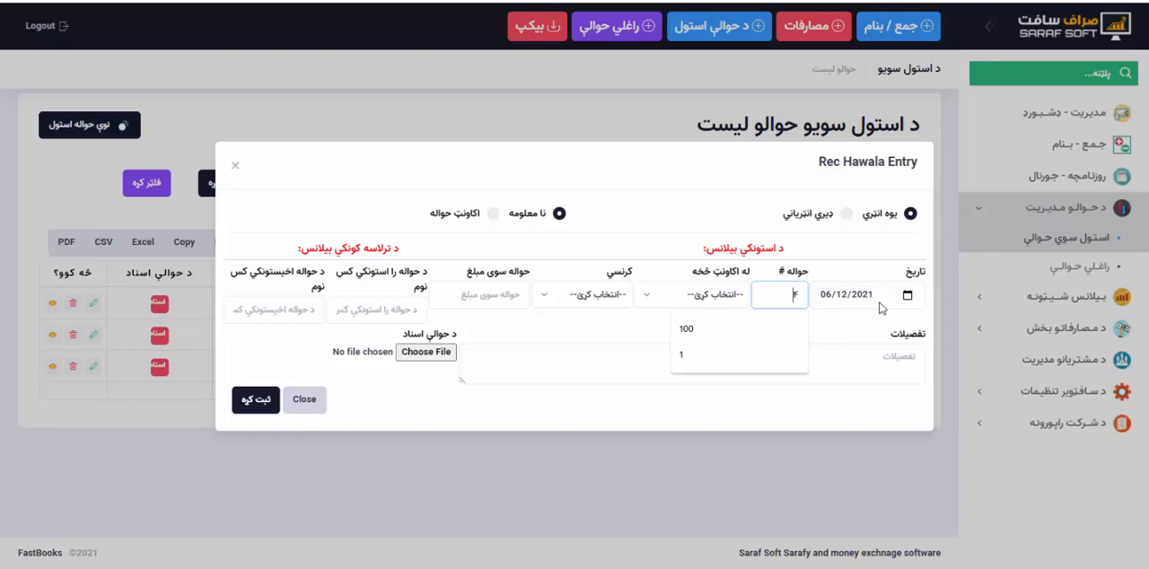
pyautogui.write('۴۶۴۵')
pyautogui.hotkey('ctrl', 'a')
pyautogui.press('super+space')
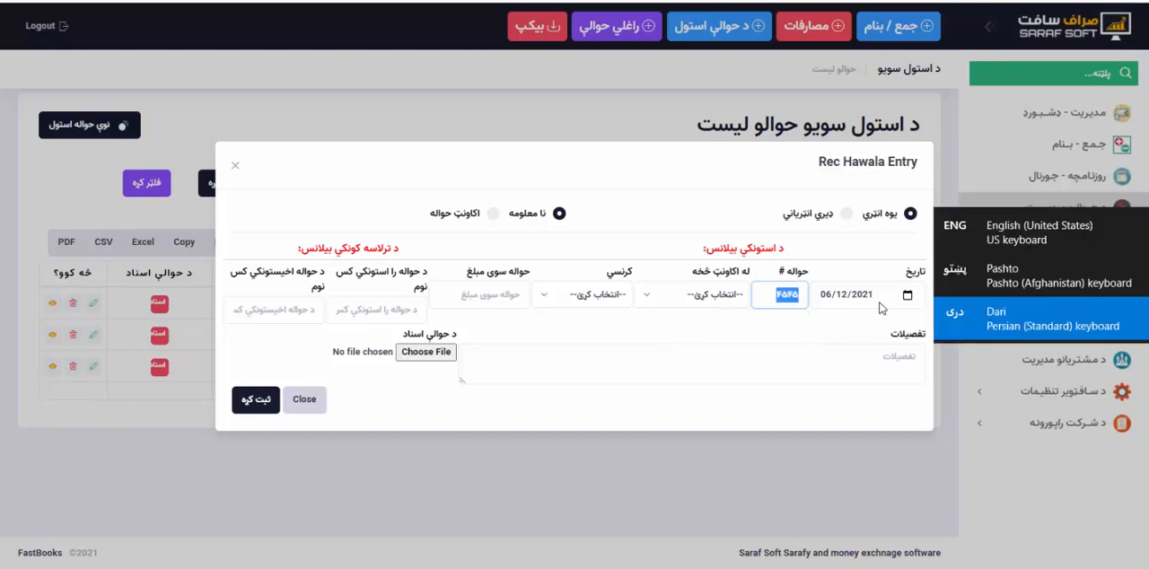
pyautogui.write('4545')
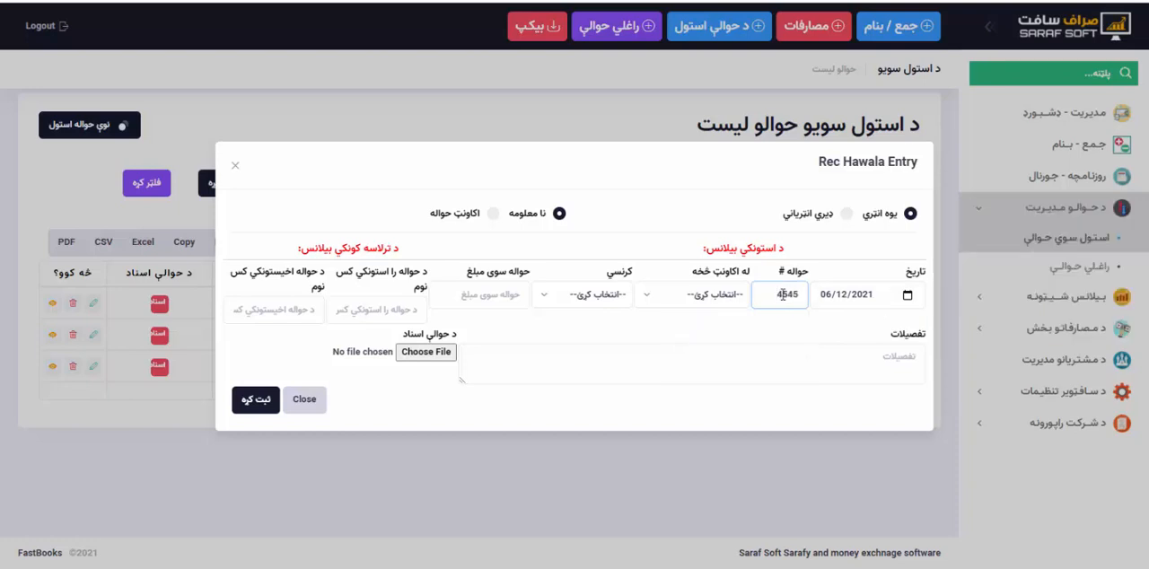
# Set the received hawala's source account to چین نماینده, its currency to USD, and its amount to 1000.
pyautogui.click(709, 296)
pyautogui.click(702, 419)
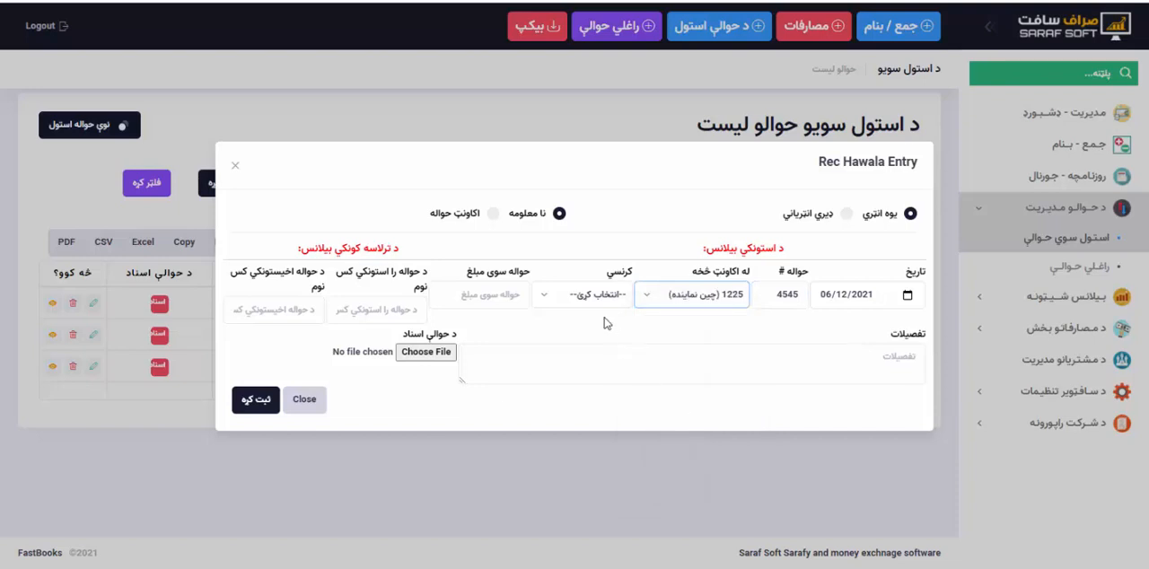
pyautogui.click(582, 296)
pyautogui.click(597, 402)
pyautogui.click(485, 296)
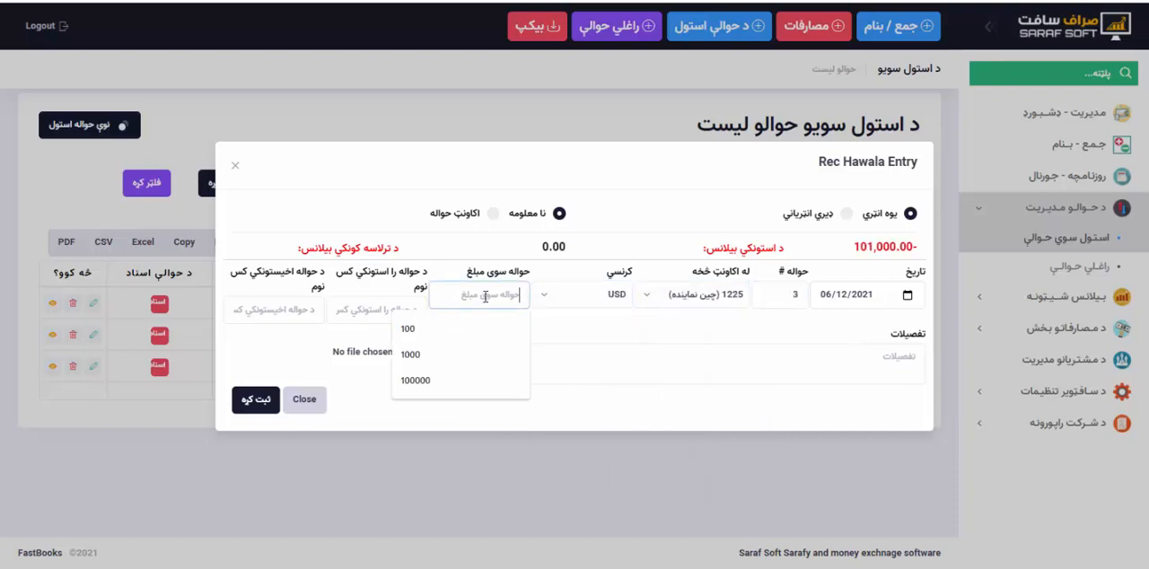
pyautogui.click(436, 355)
# Fill in the sender's and receiver's names and save the received hawala.
pyautogui.click(380, 308)
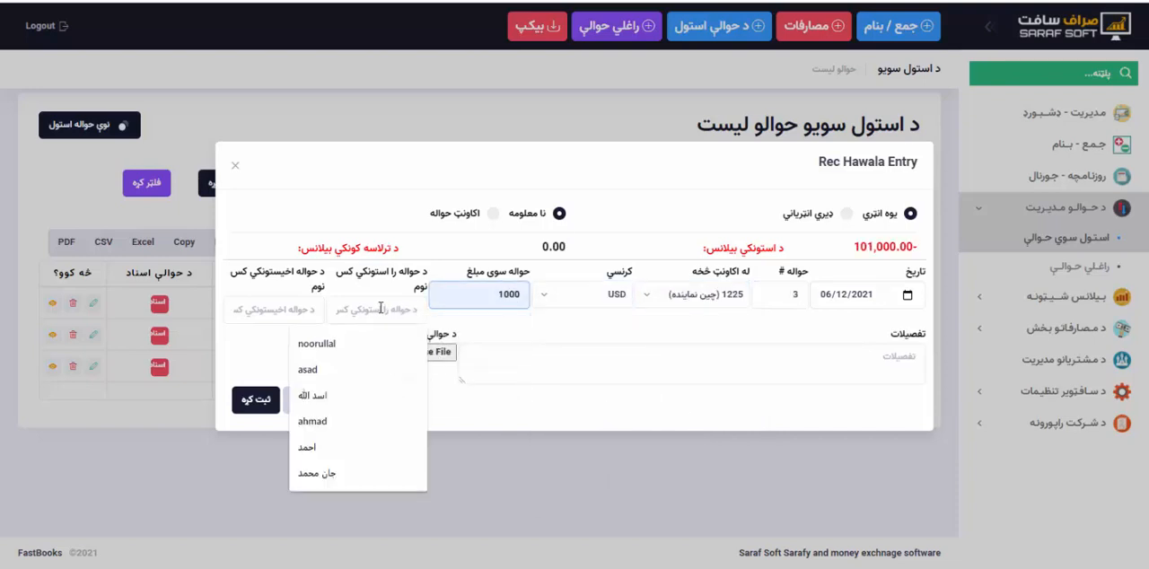
pyautogui.click(319, 471)
pyautogui.click(287, 309)
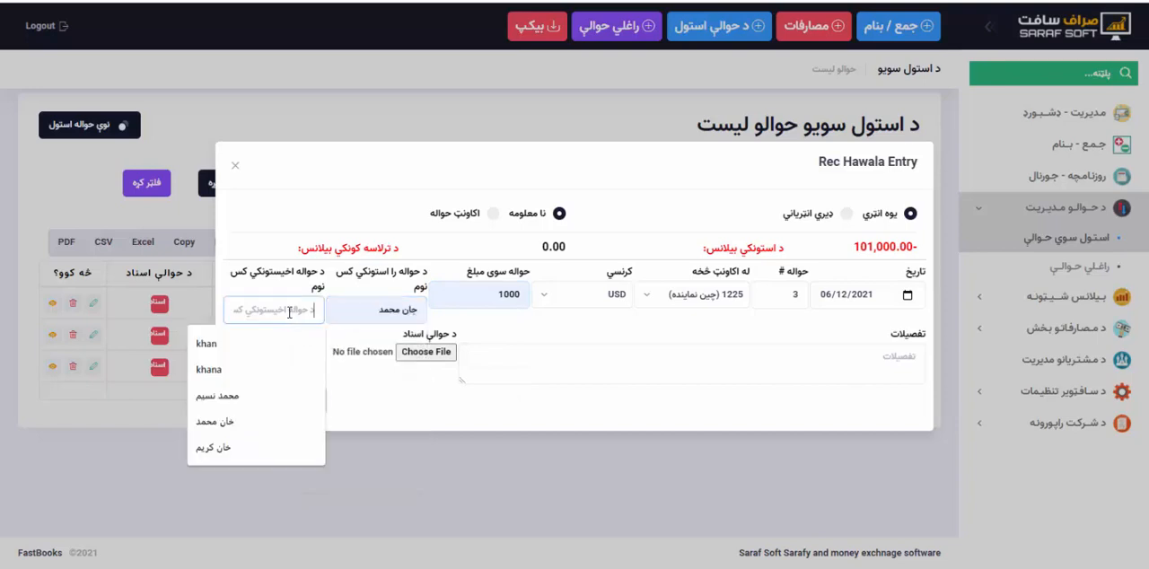
pyautogui.click(238, 429)
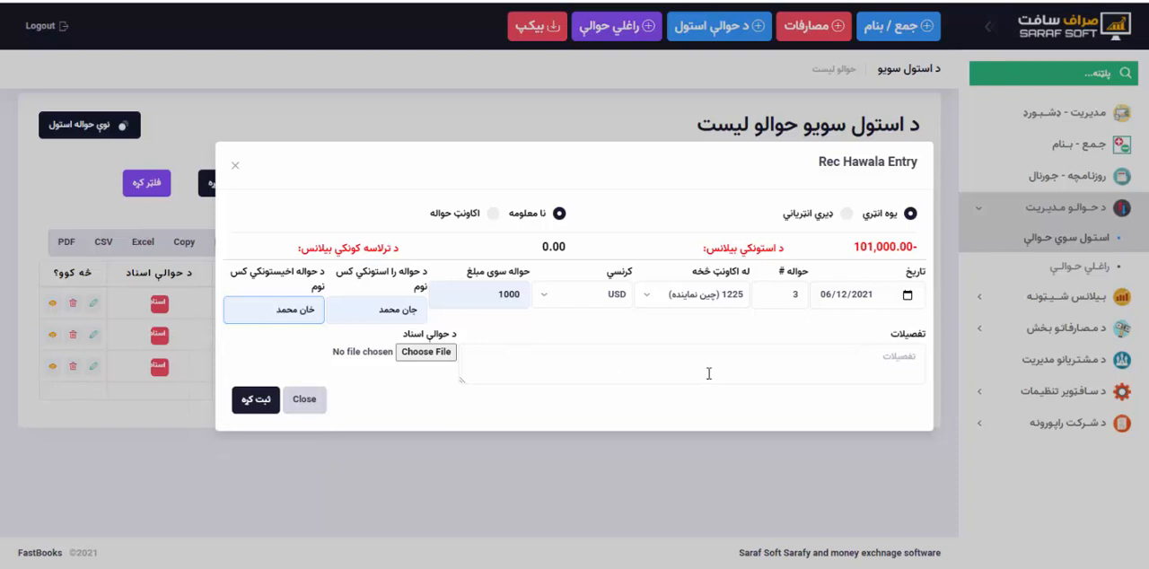
pyautogui.click(246, 404)
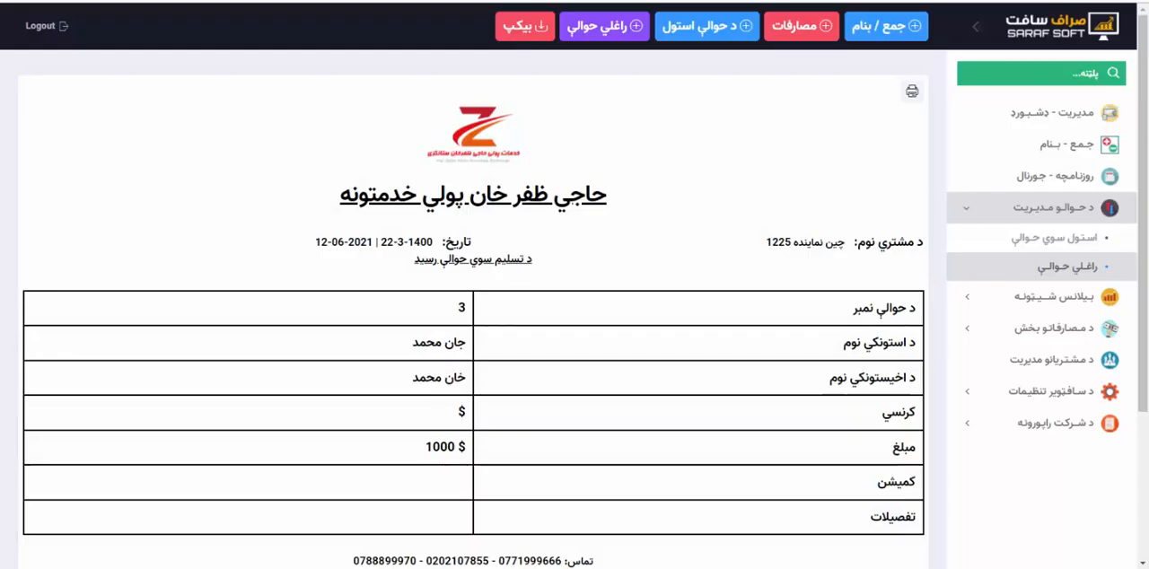
pyautogui.scroll(-3, 579, 210)
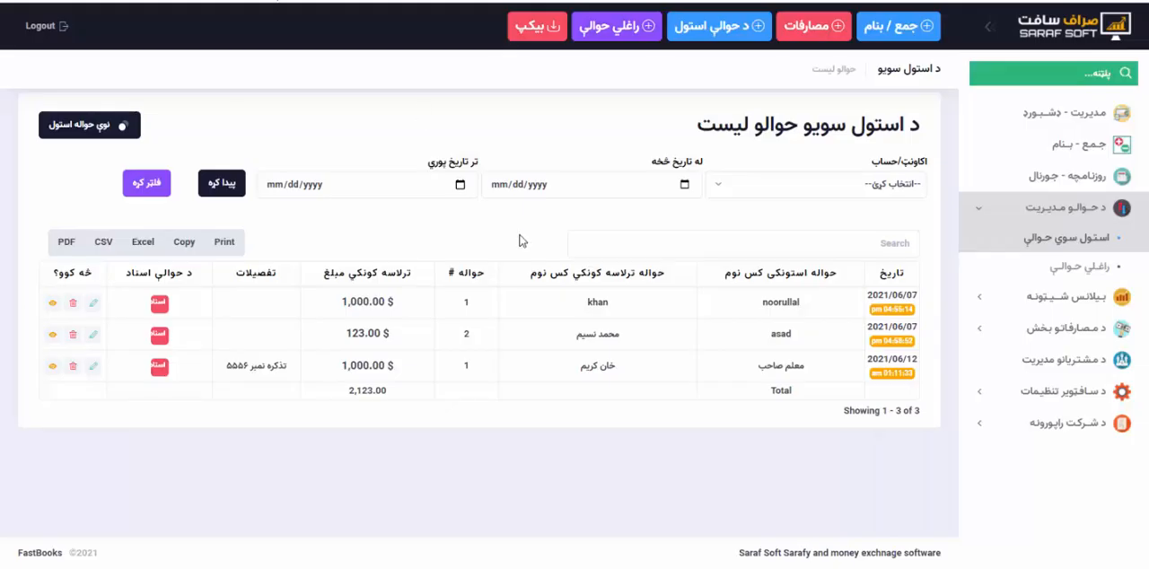
# Open the received hawala list, search it for 4545, and clear the search.
pyautogui.click(1086, 274)
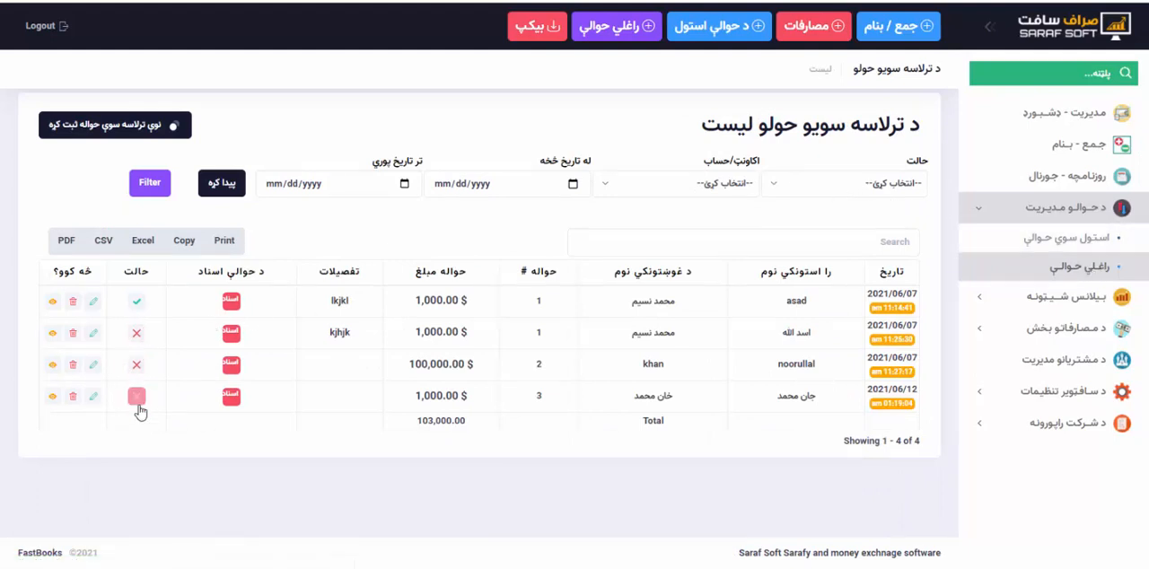
pyautogui.click(677, 239)
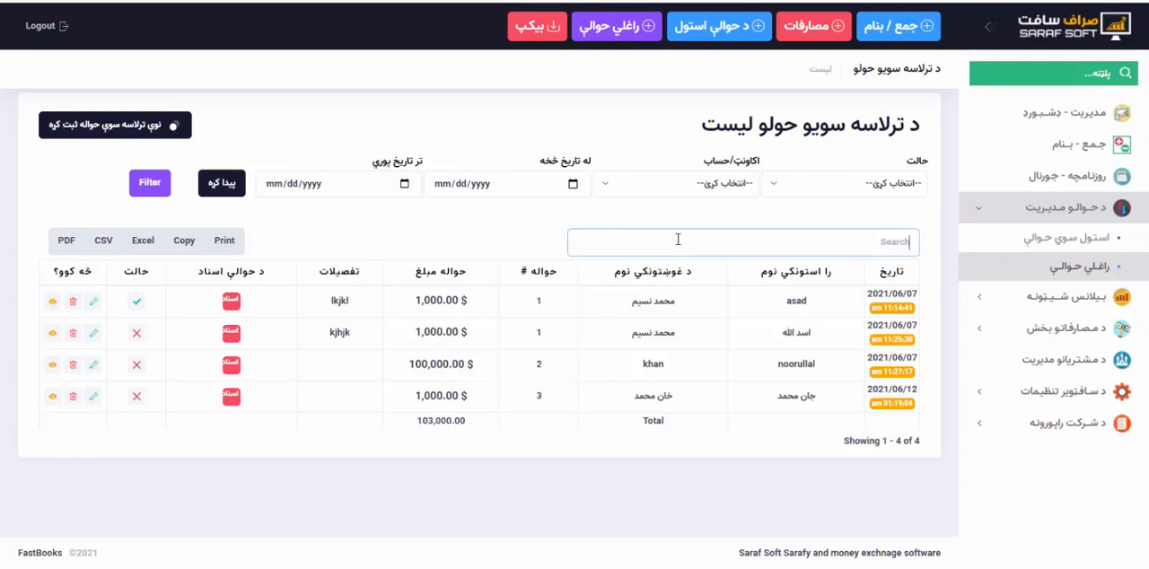
pyautogui.write('4545')
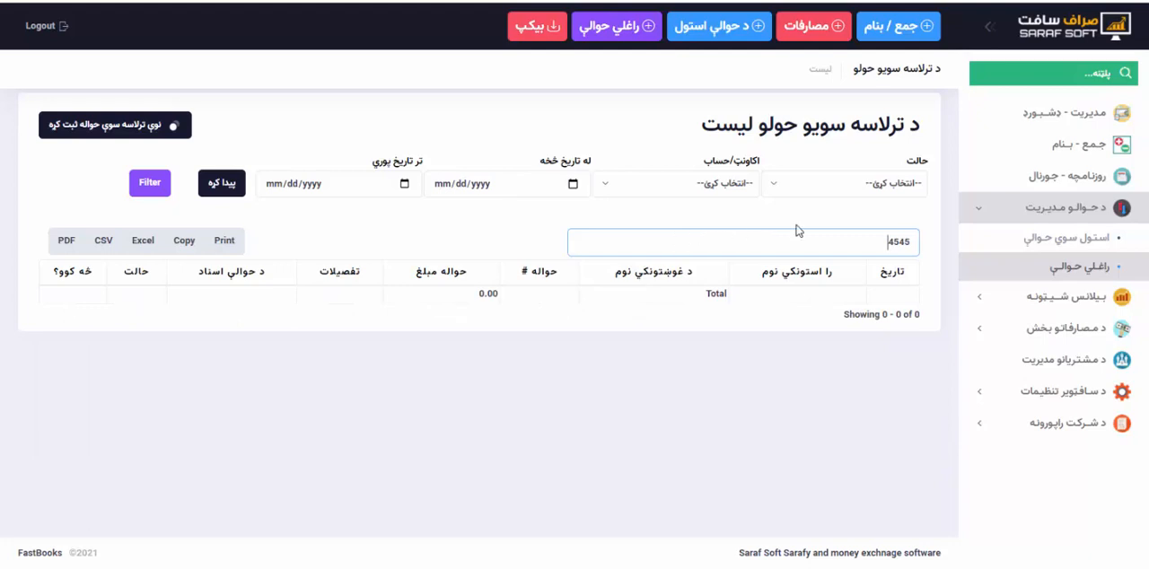
pyautogui.moveTo(808, 231); pyautogui.dragTo(927, 236)
pyautogui.press('BackSpace')
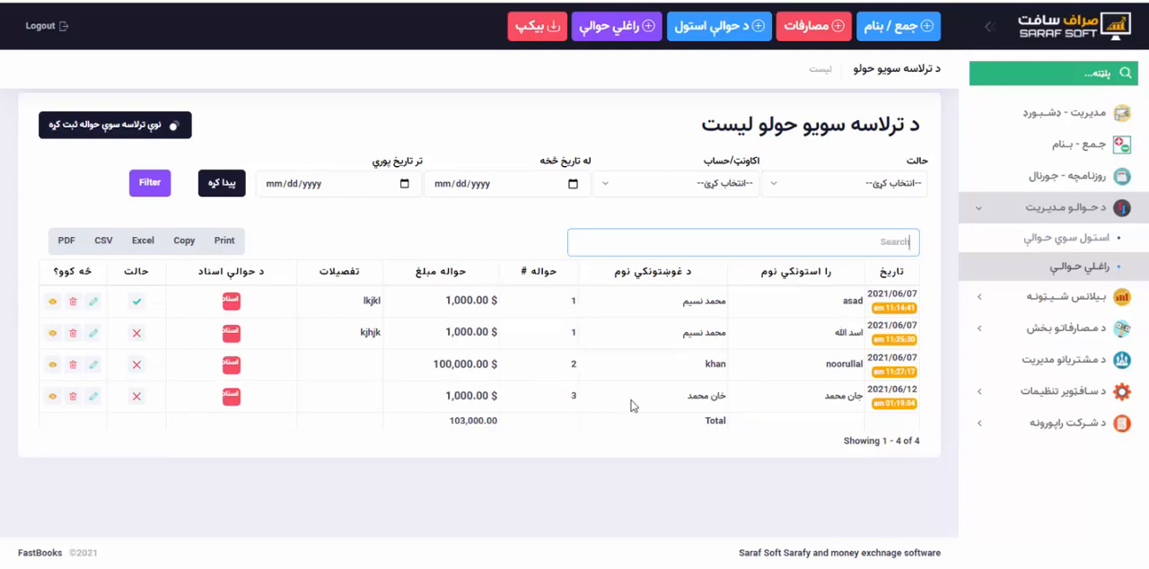
# Search the received hawala list for hawala number 3 and check the matching entry's number and names.
pyautogui.doubleClick(573, 396)
pyautogui.hotkey('ctrl', 'c')
pyautogui.click(821, 241)
pyautogui.hotkey('ctrl', 'v')
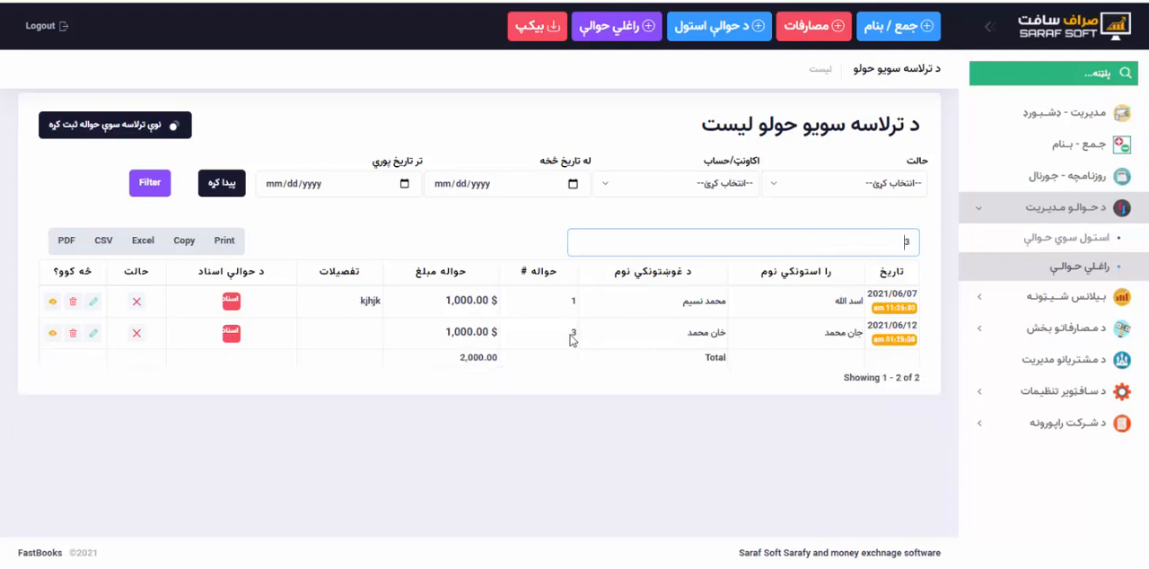
pyautogui.doubleClick(572, 333)
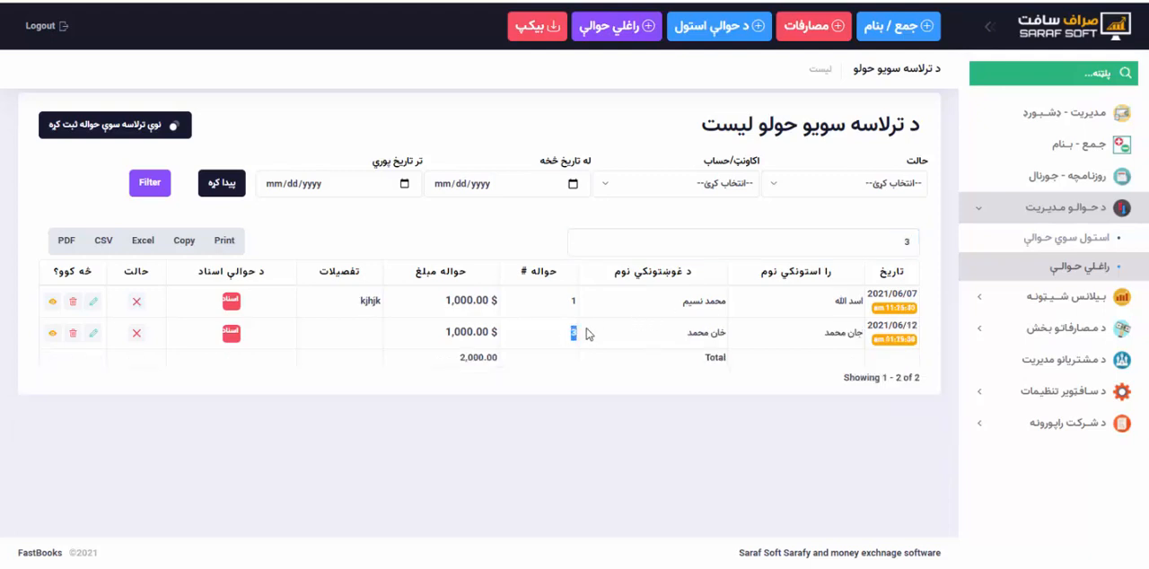
pyautogui.click(530, 335)
pyautogui.moveTo(680, 333); pyautogui.dragTo(734, 335)
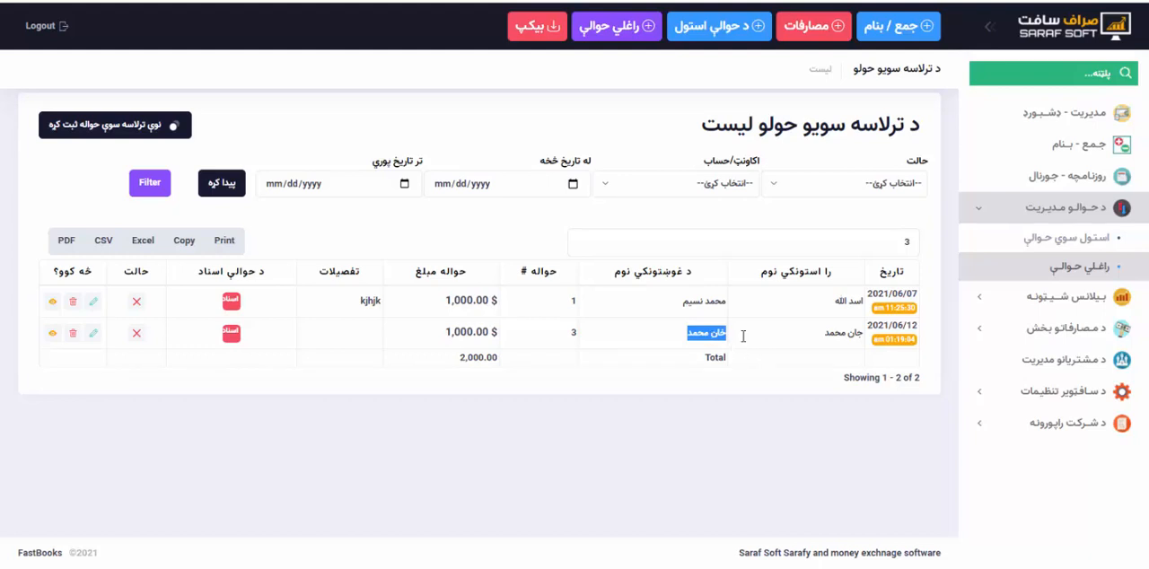
pyautogui.click(832, 334)
# Open the status form for hawala number 3 and set the cash payout currency to USD.
pyautogui.click(137, 335)
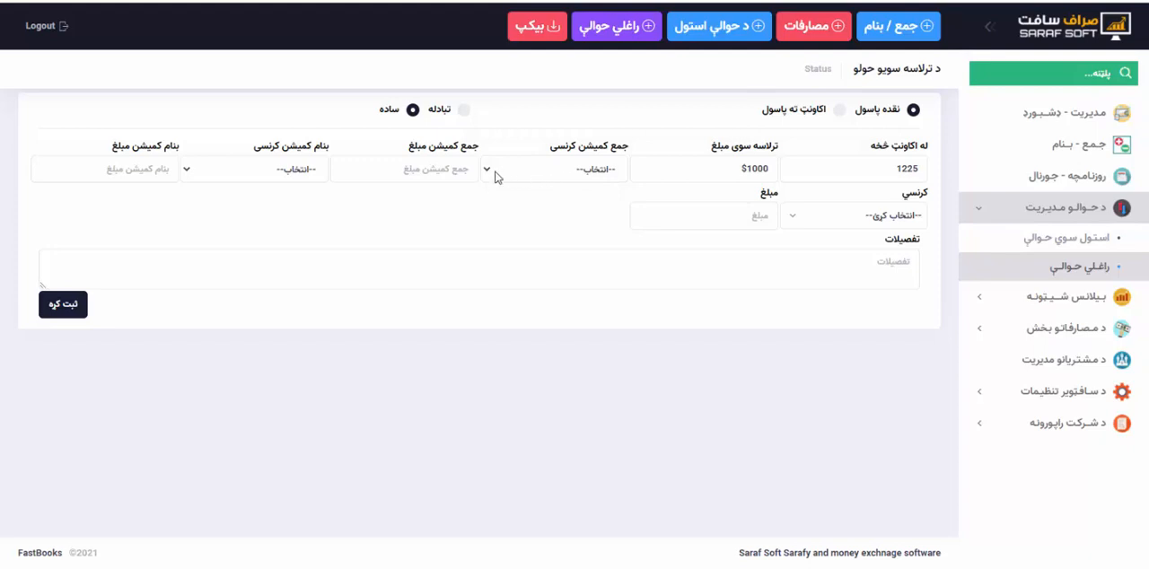
pyautogui.click(841, 226)
pyautogui.click(860, 324)
pyautogui.click(731, 213)
# Enter نقده اجراء شول as the payout details and save the hawala's cash payout.
pyautogui.click(728, 257)
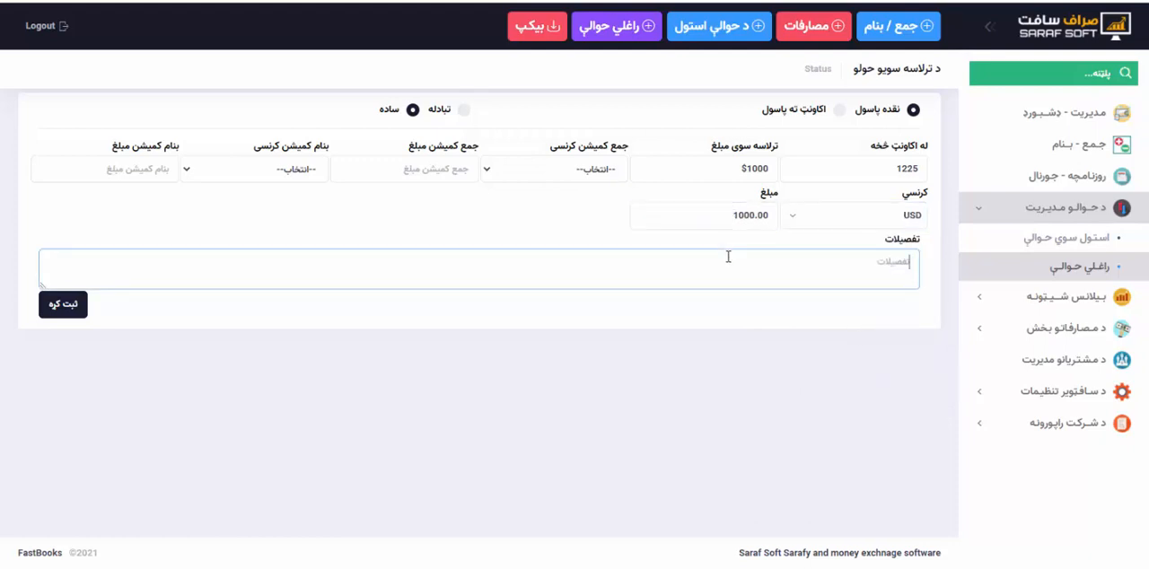
pyautogui.write('نقده اجراء ک')
pyautogui.press('BackSpace')
pyautogui.write('شول')
pyautogui.click(56, 308)
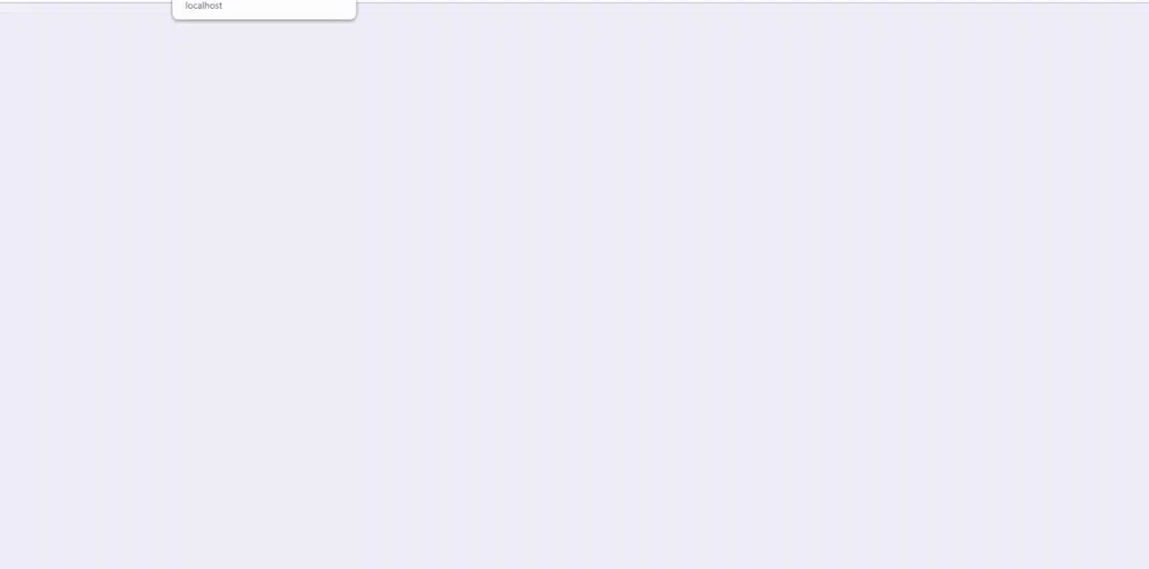
# Review the payout receipt and reopen the received hawala list to check the hawala's status.
pyautogui.scroll(-2, 479, 351)
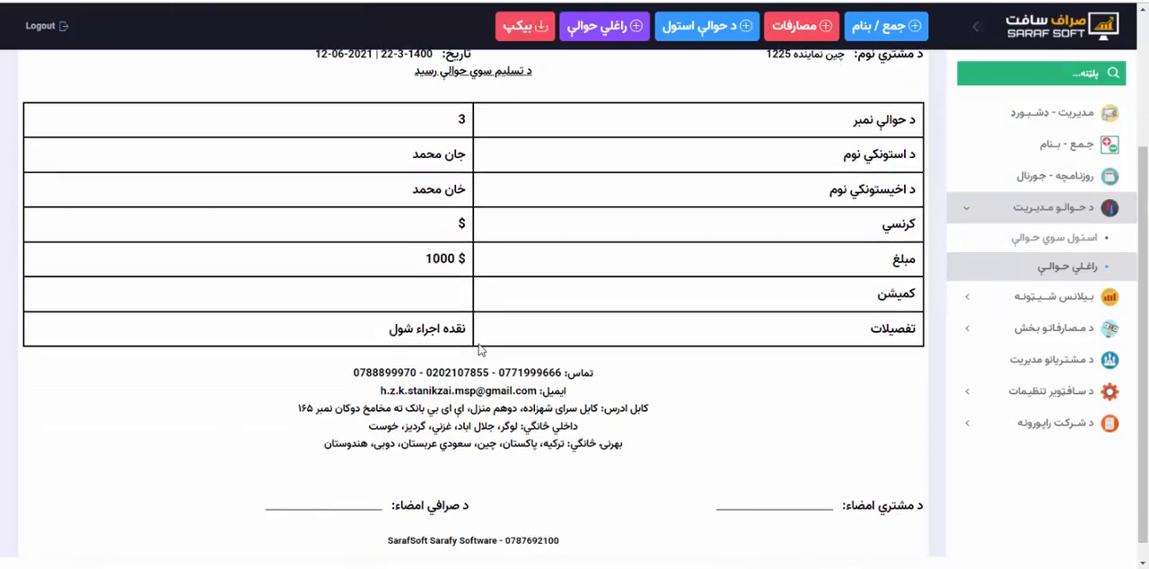
pyautogui.scroll(2, 479, 351)
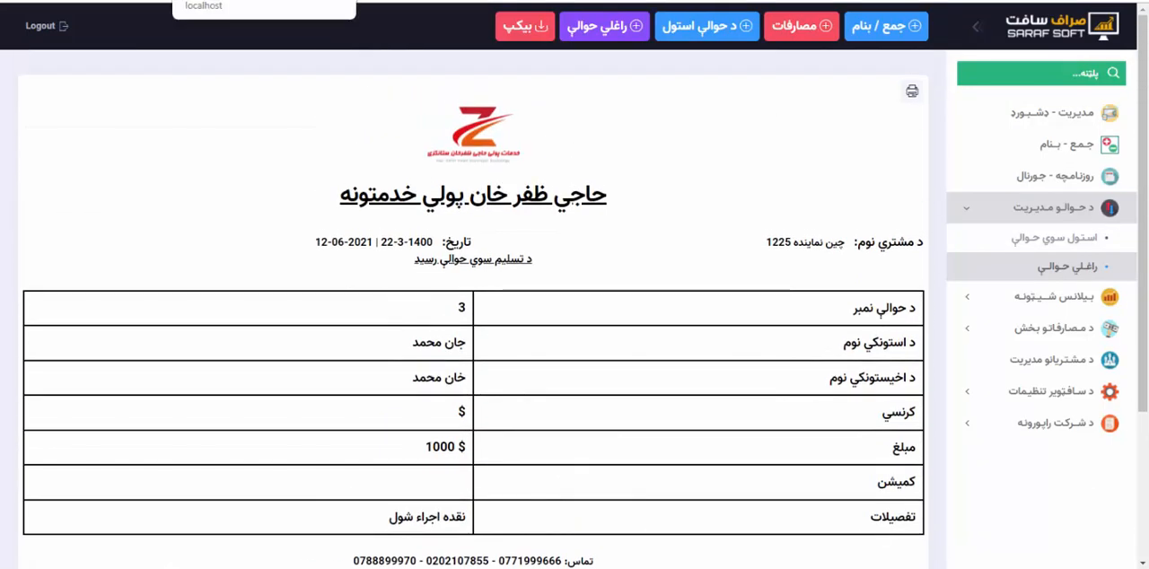
pyautogui.click(264, 1)
pyautogui.click(264, 1)
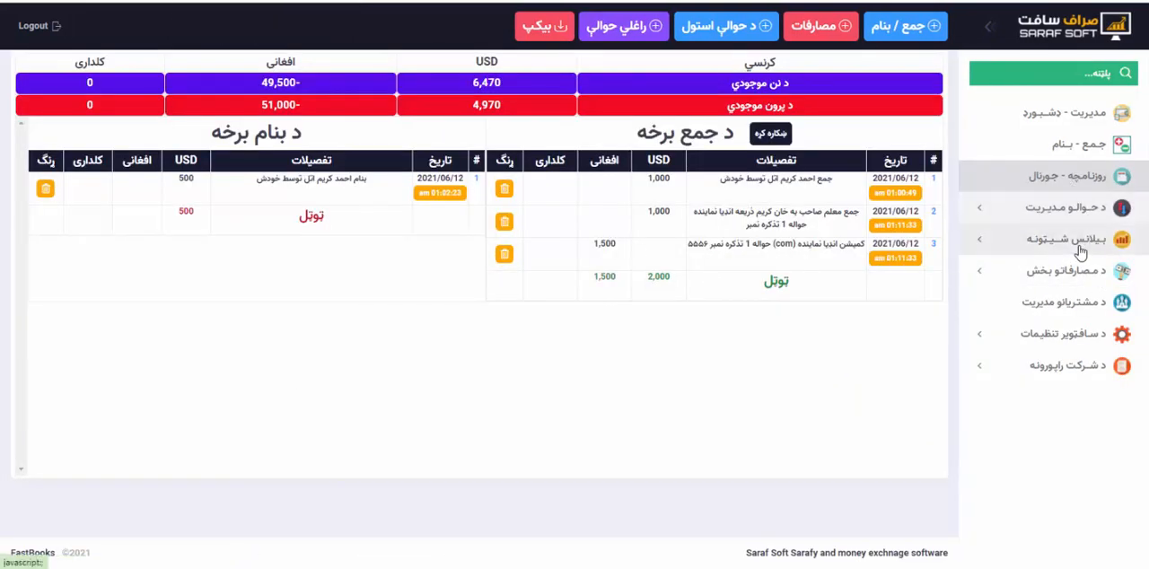
pyautogui.click(1064, 209)
pyautogui.click(1076, 272)
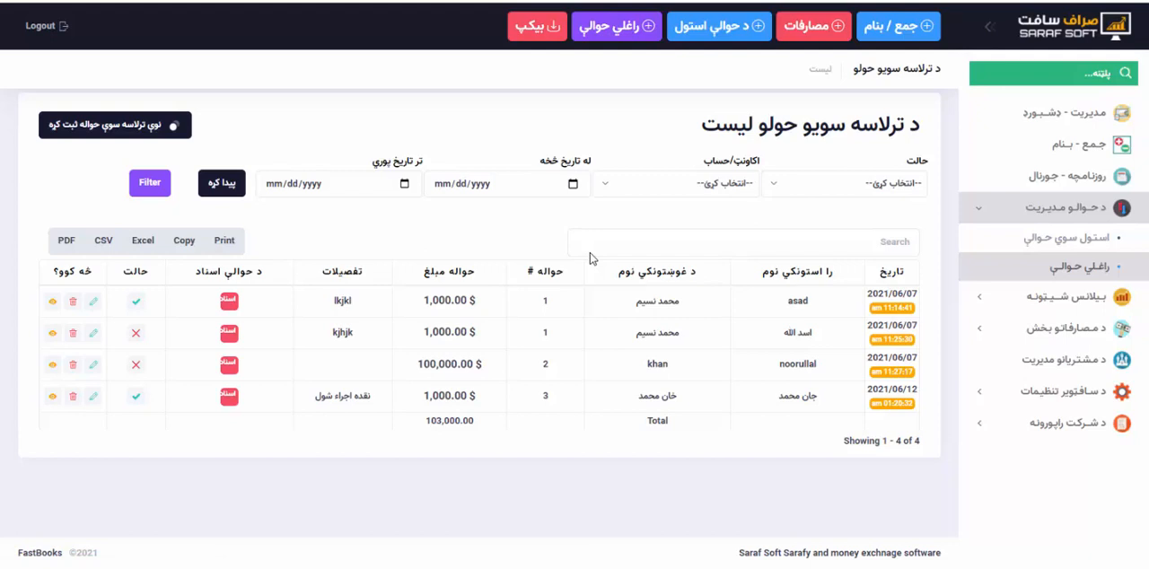
# Filter the received hawala list by the نا اجراء status.
pyautogui.click(802, 187)
pyautogui.click(803, 190)
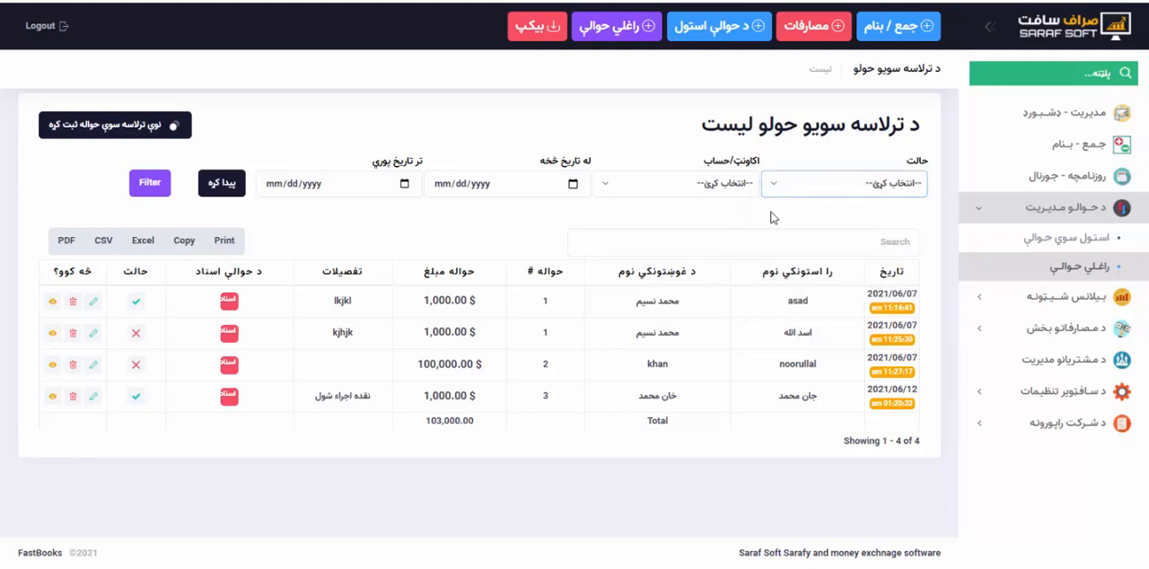
pyautogui.click(794, 184)
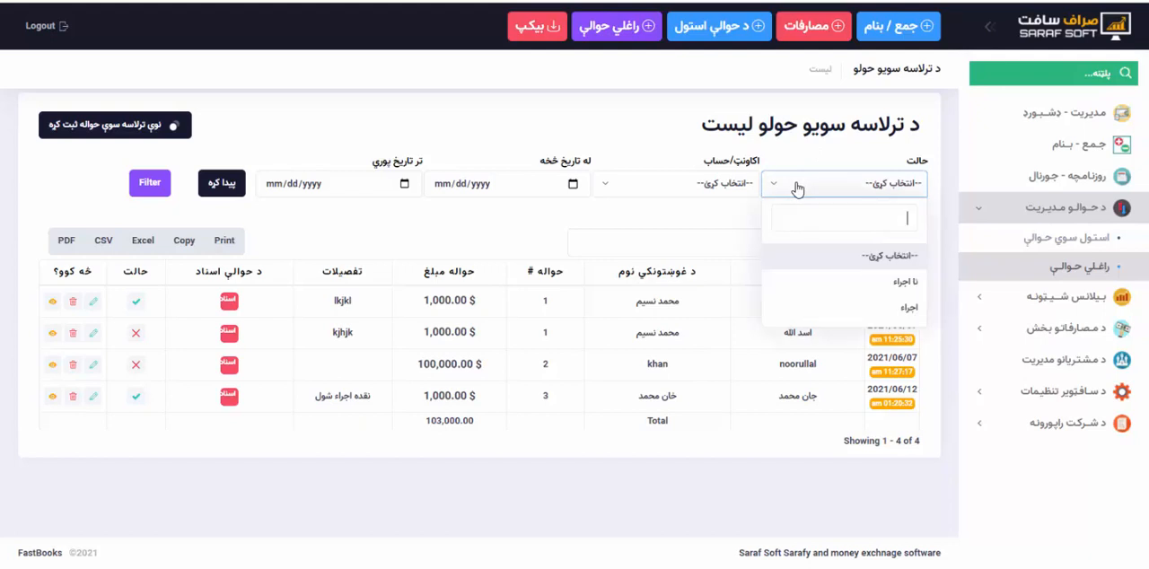
pyautogui.click(851, 290)
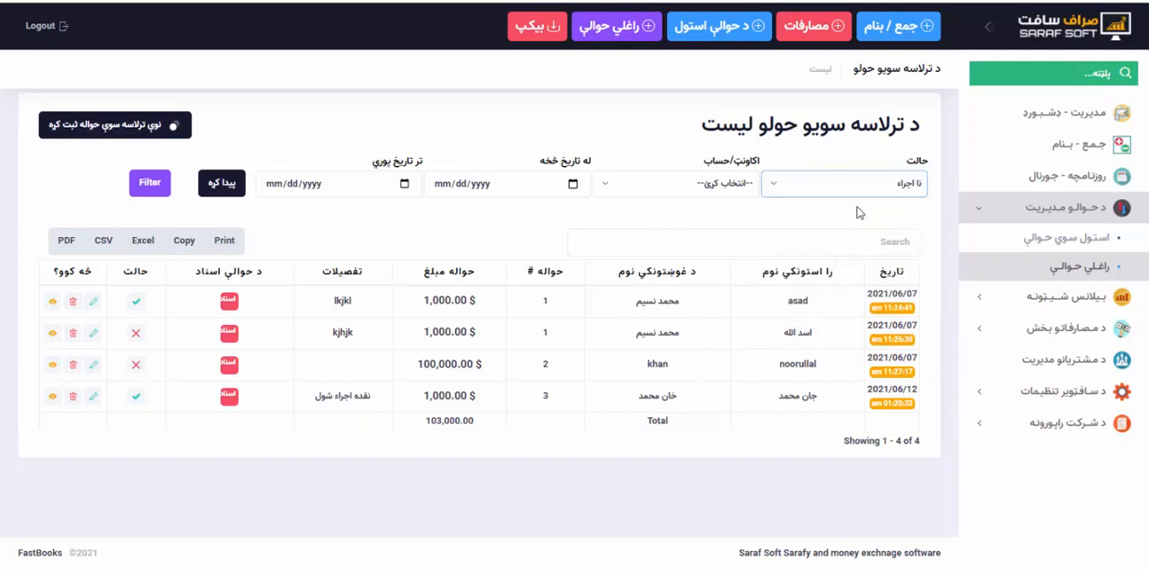
pyautogui.click(224, 189)
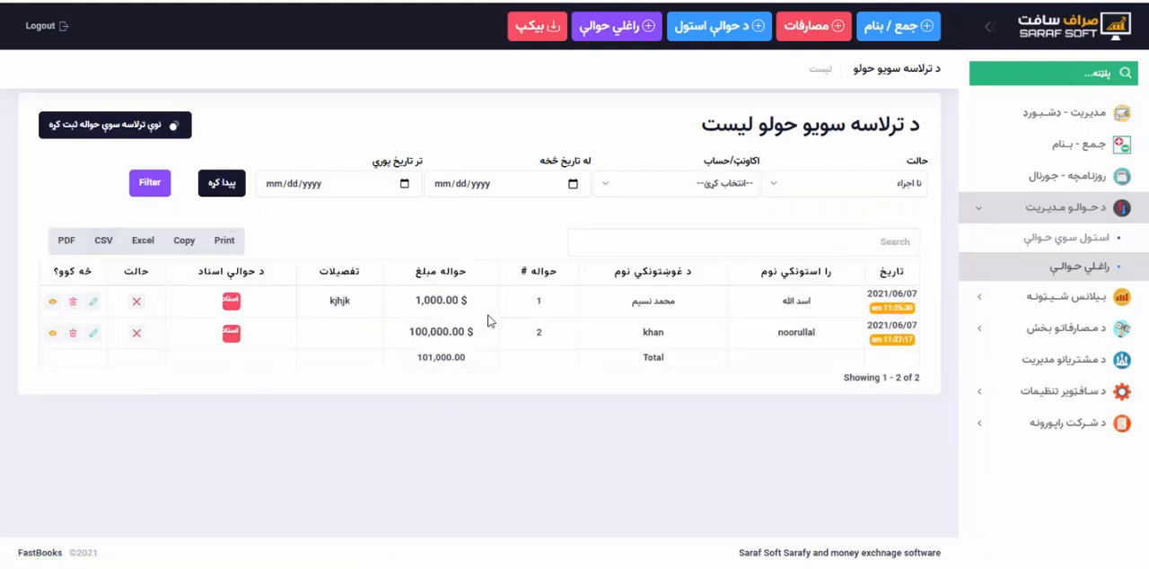
# Filter the نا اجراء hawalas by the پاکستان نماینده account, and change the account filter to انډیا نماینده.
pyautogui.click(729, 190)
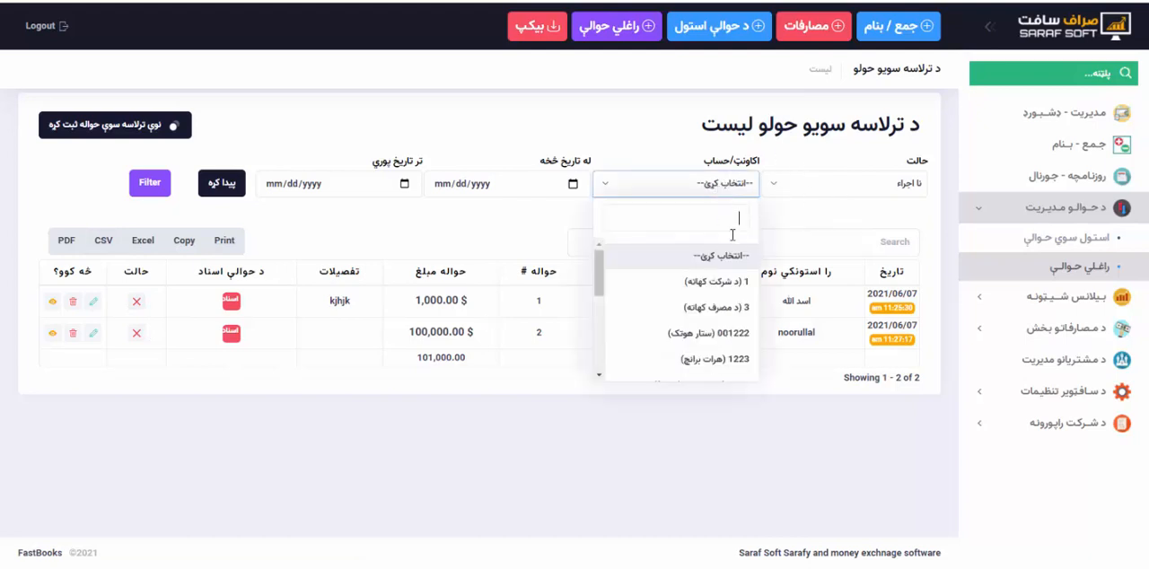
pyautogui.scroll(-5, 716, 344)
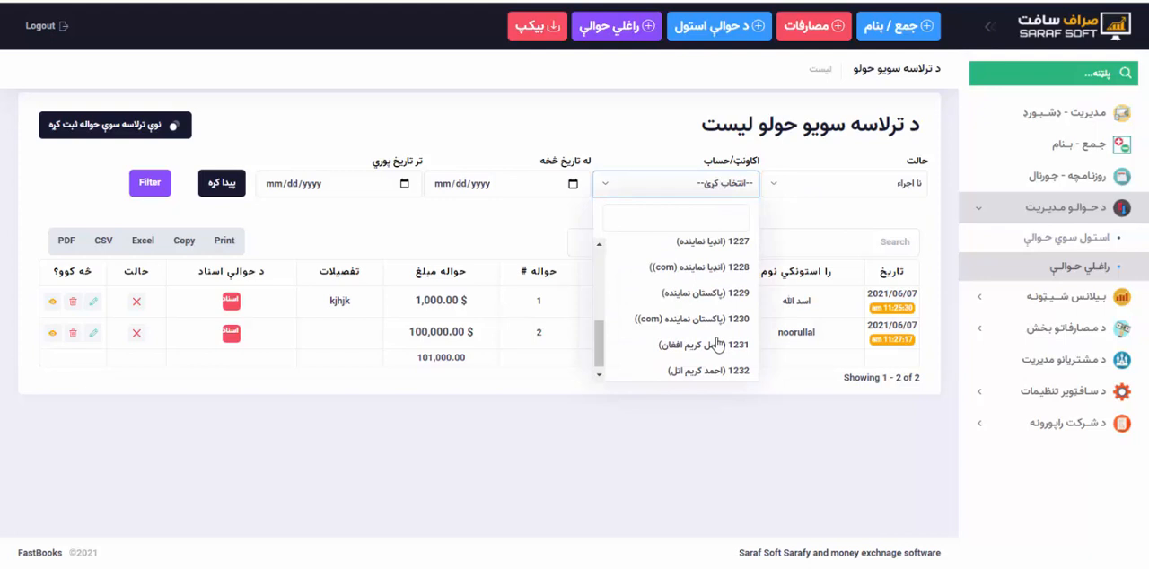
pyautogui.click(704, 292)
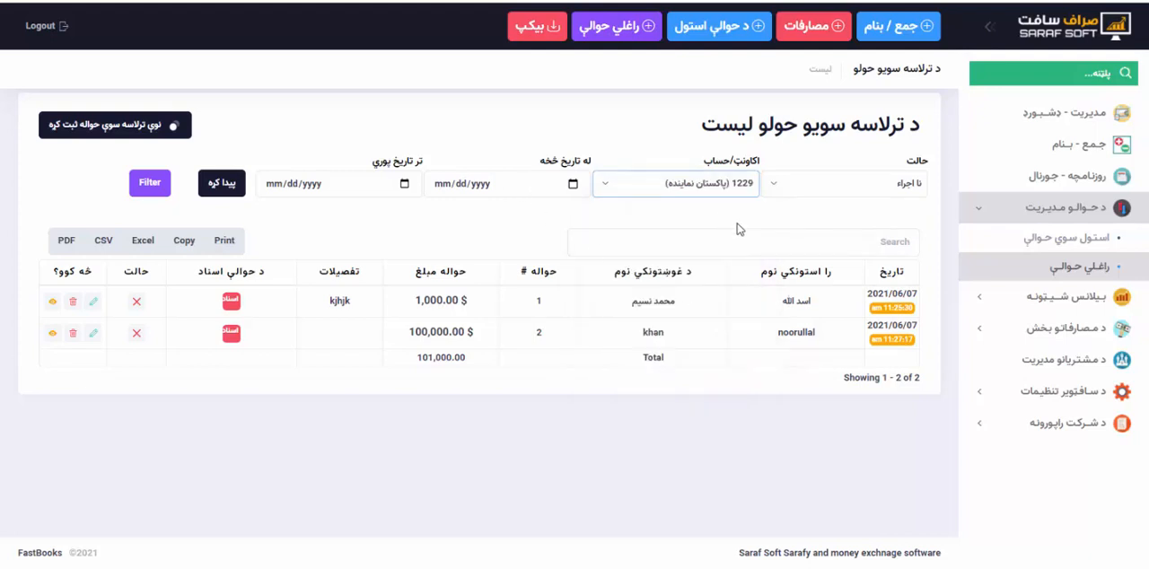
pyautogui.click(230, 184)
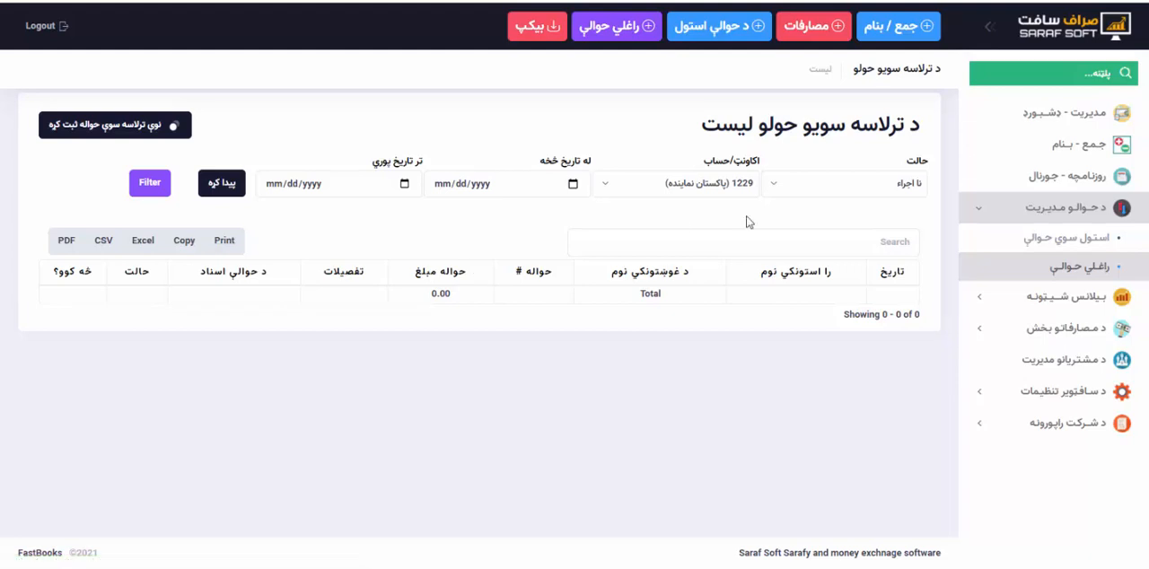
pyautogui.click(707, 185)
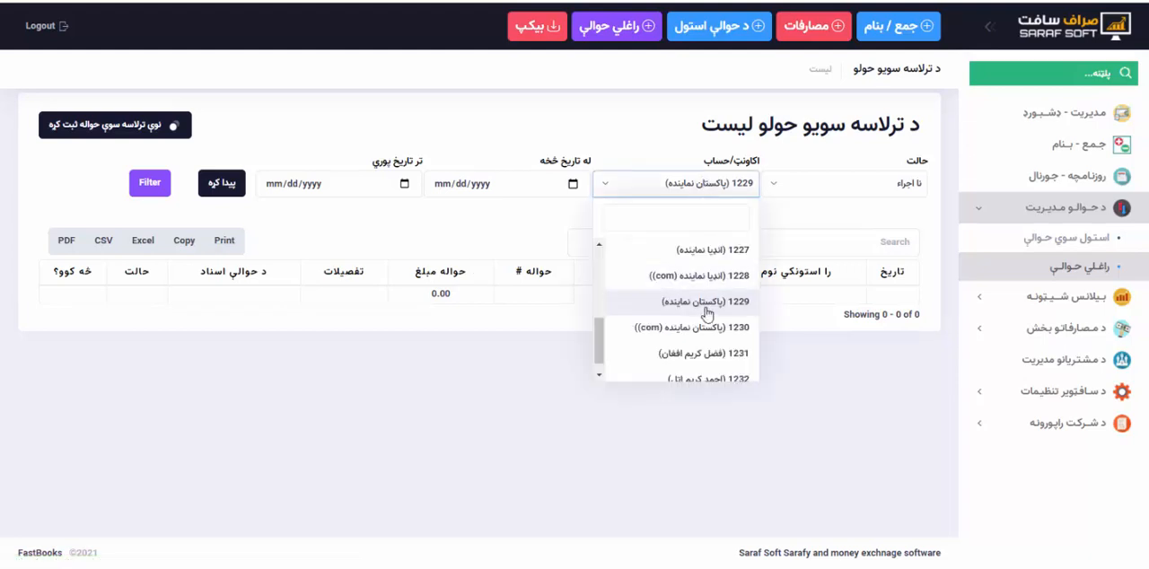
pyautogui.click(633, 250)
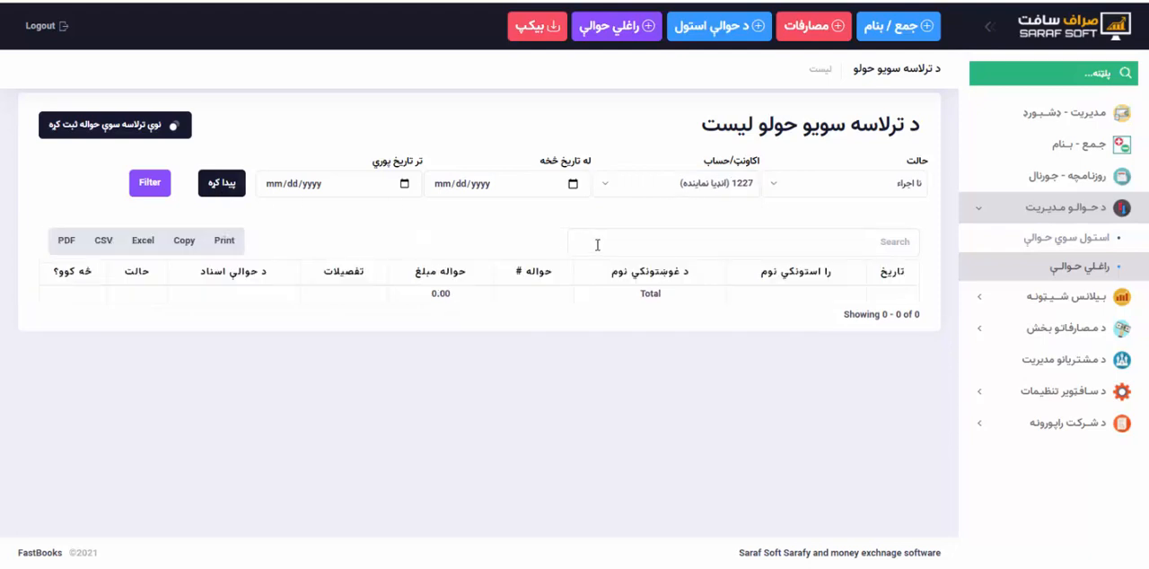
# Filter the نا اجراء received hawalas by the چین نماینده account and check the listed hawala amount.
pyautogui.click(679, 183)
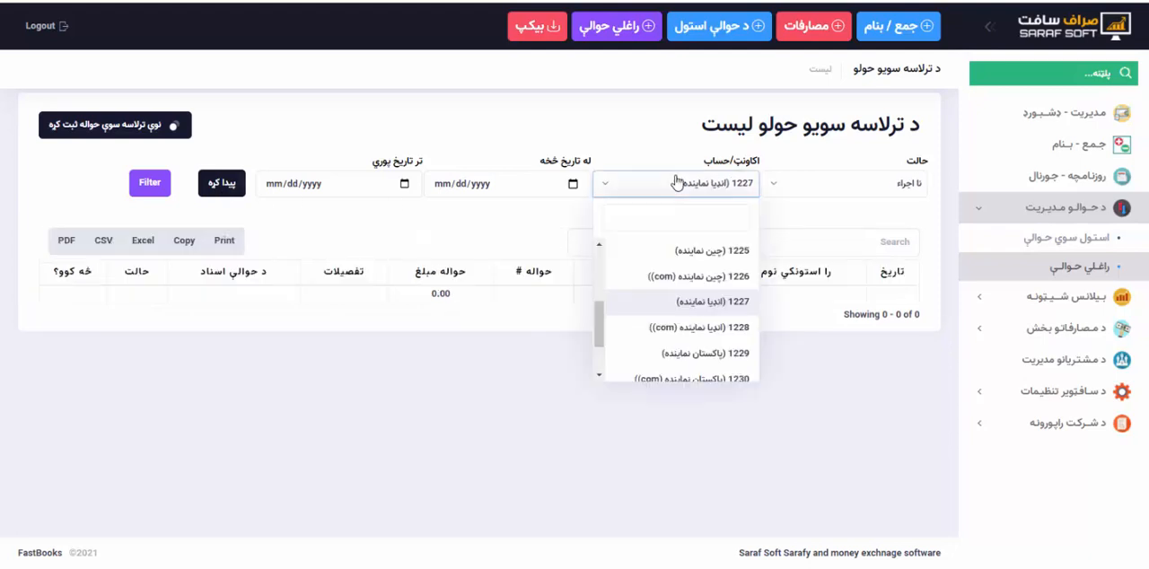
pyautogui.click(690, 254)
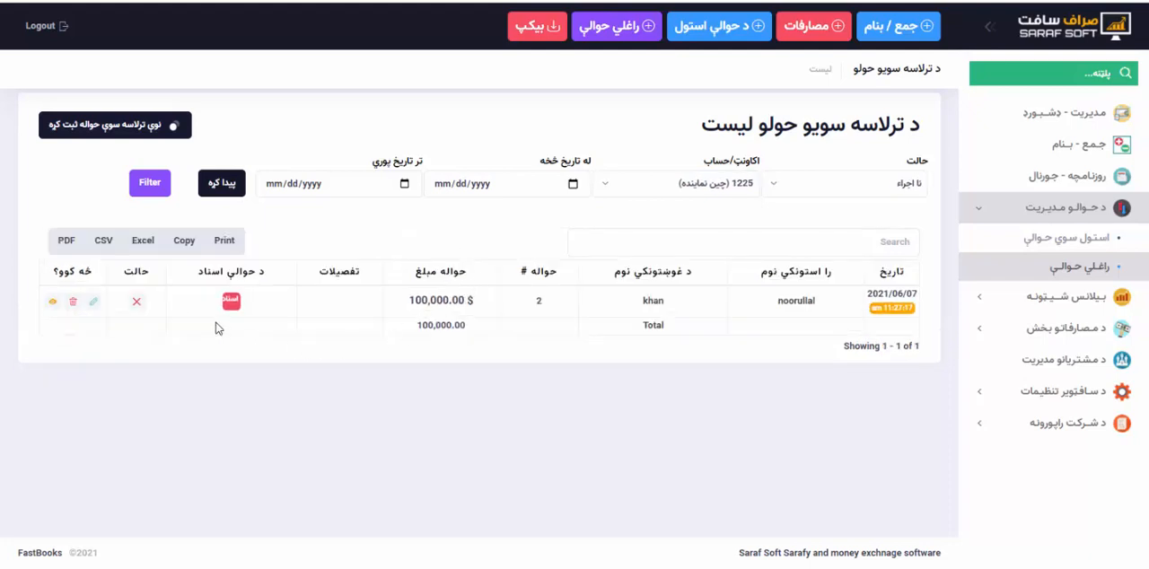
pyautogui.moveTo(411, 303); pyautogui.dragTo(467, 301)
pyautogui.click(467, 301)
# Filter the چین نماینده account's received hawalas by the اجراء status.
pyautogui.click(822, 185)
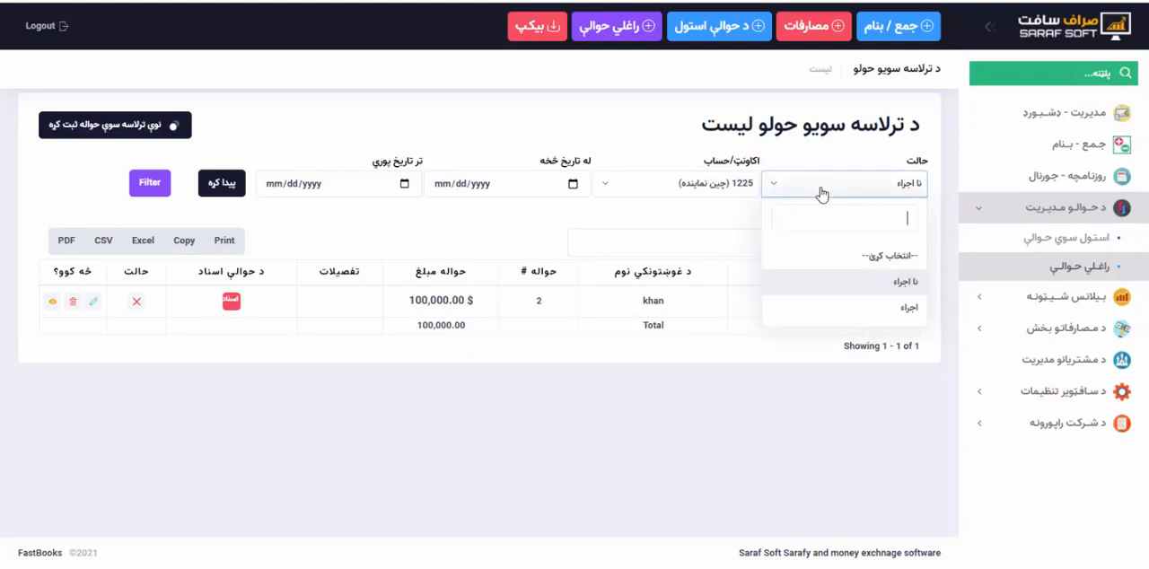
pyautogui.click(863, 308)
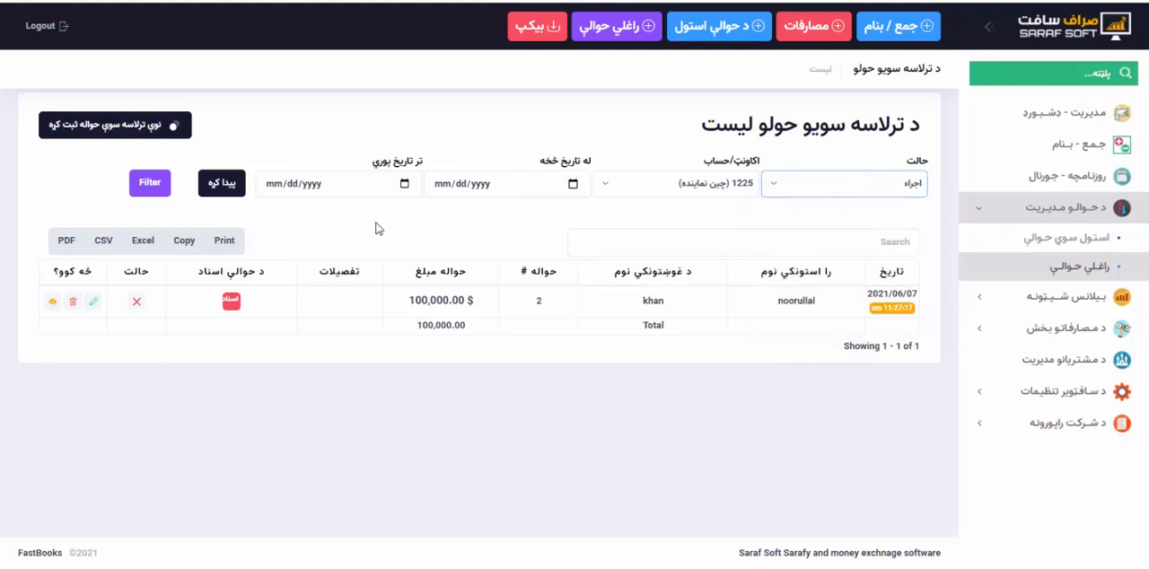
pyautogui.click(233, 181)
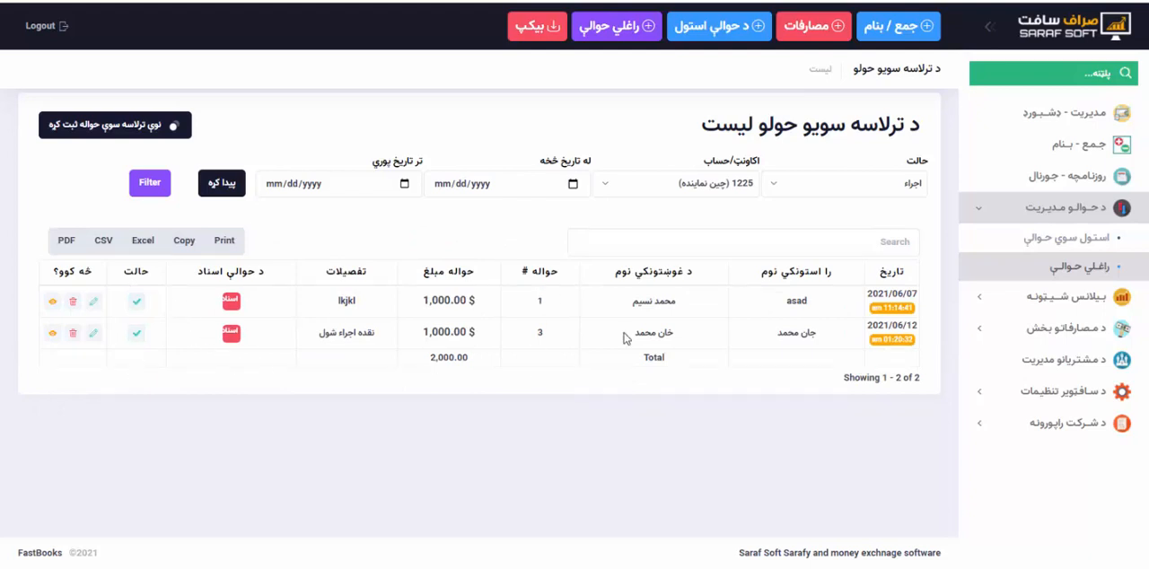
# Examine the start-date and end-date filters of the received hawala list and open the end-date calendar.
pyautogui.click(572, 183)
pyautogui.click(404, 183)
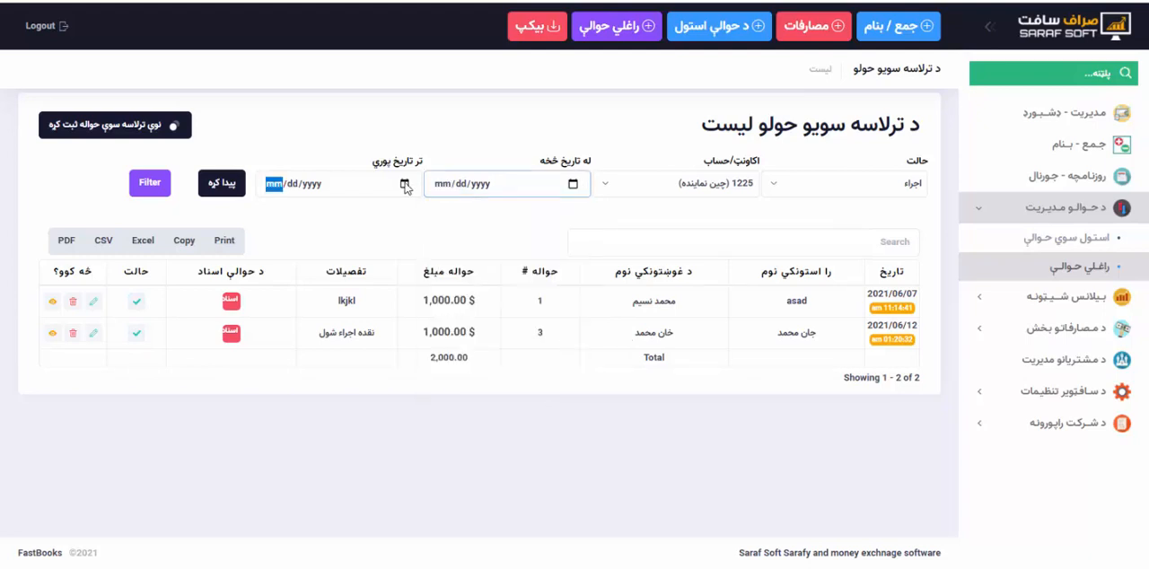
pyautogui.click(405, 183)
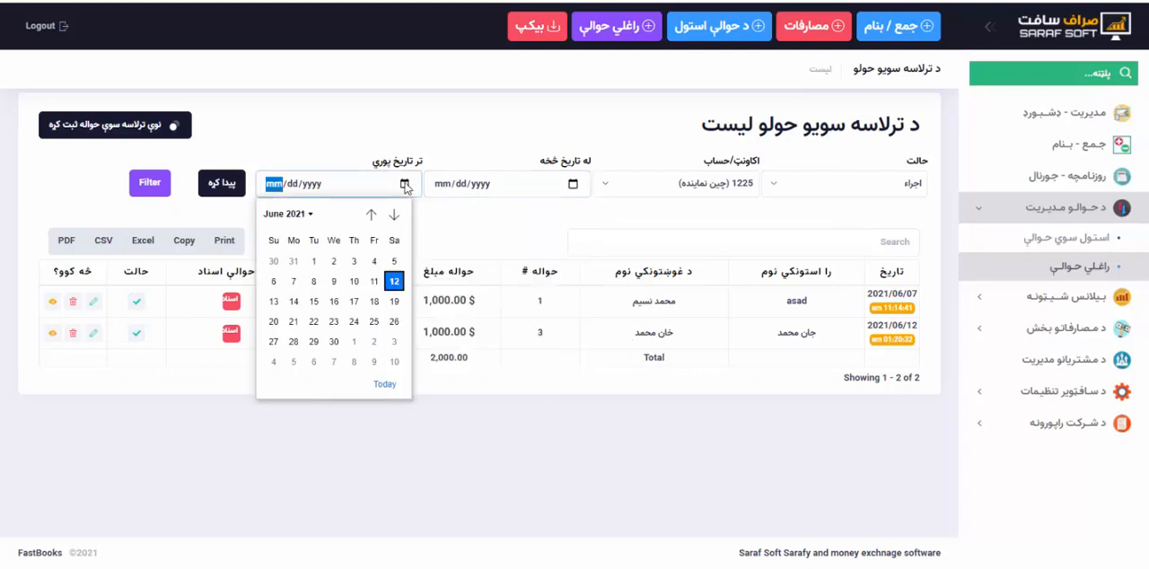
# Open a new received hawala entry as اکاونټ حواله, view its source and destination account choices, and close it unsaved.
pyautogui.click(617, 25)
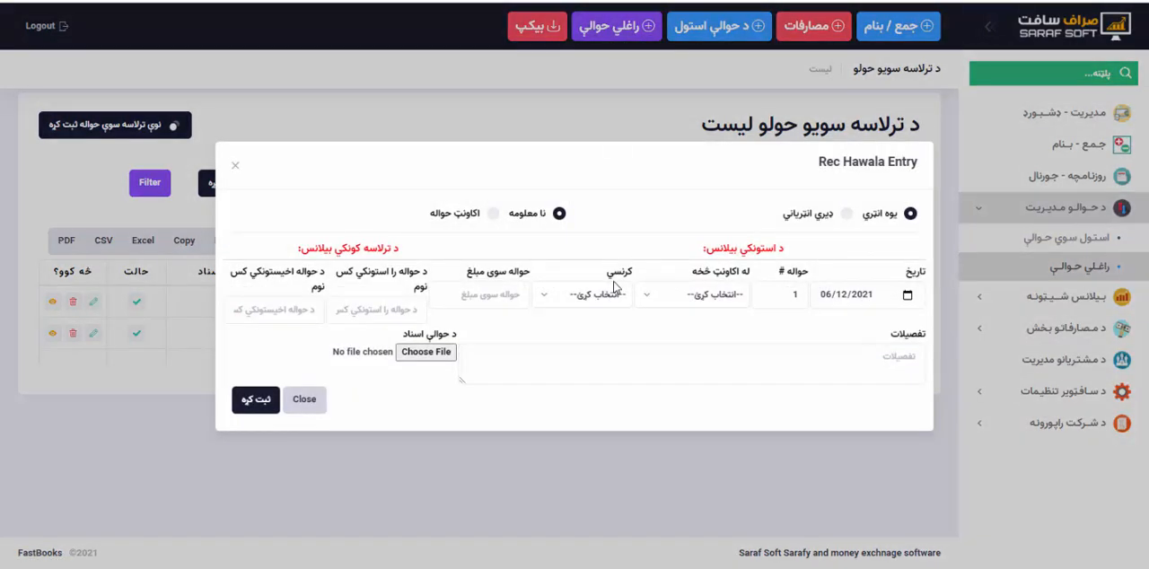
pyautogui.click(493, 212)
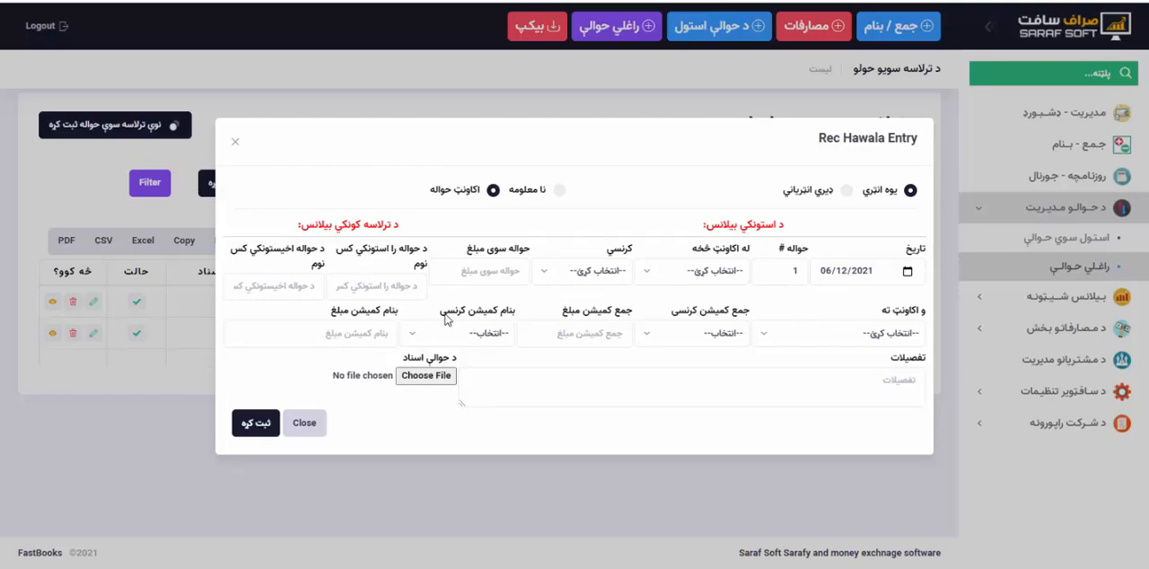
pyautogui.click(691, 280)
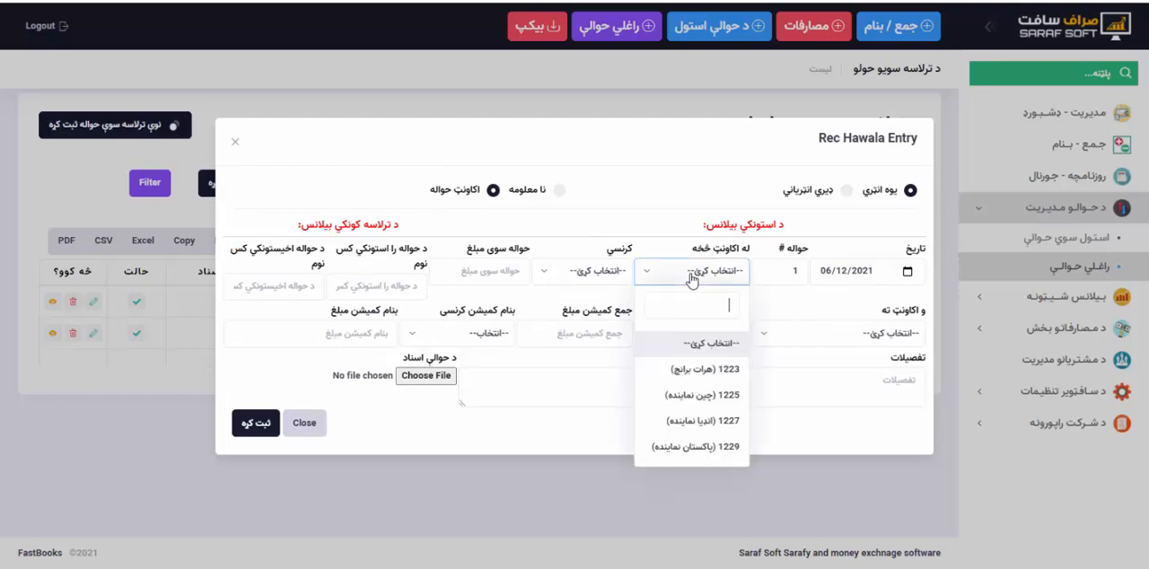
pyautogui.click(691, 280)
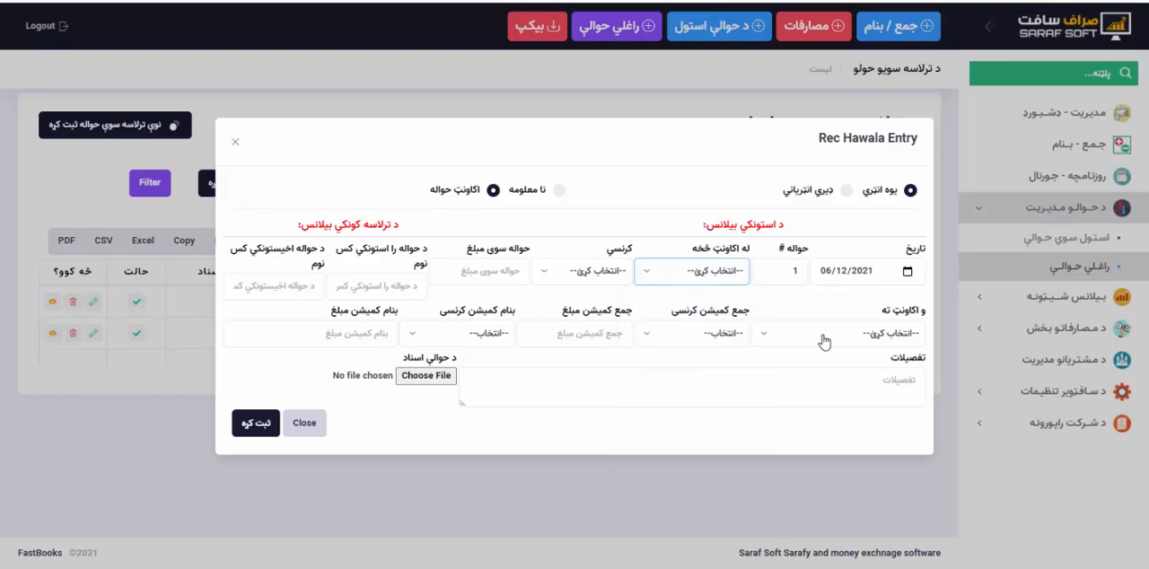
pyautogui.click(824, 341)
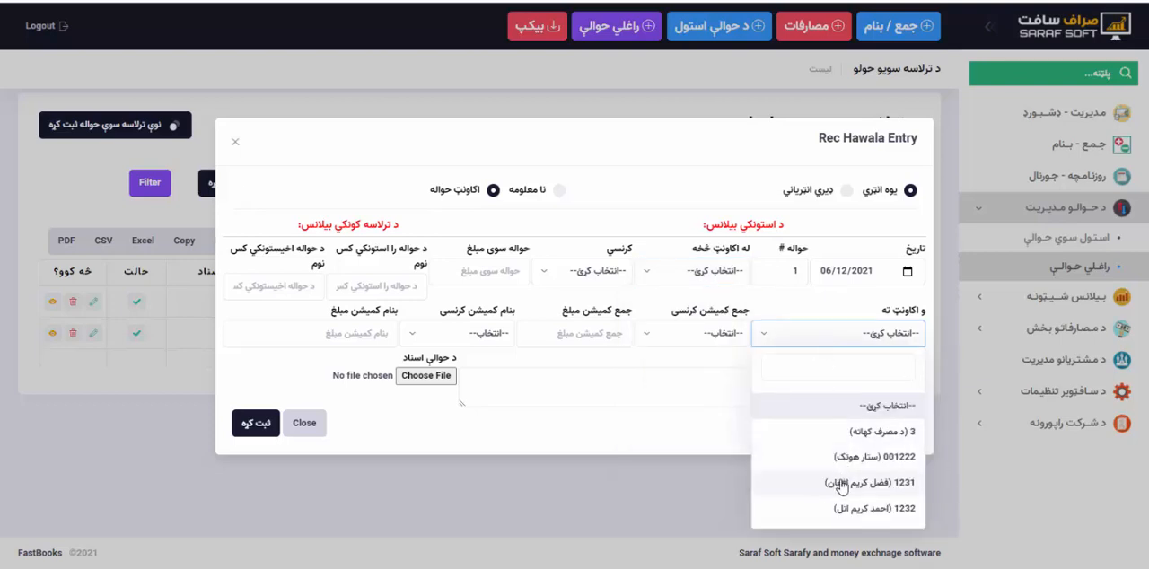
pyautogui.click(718, 436)
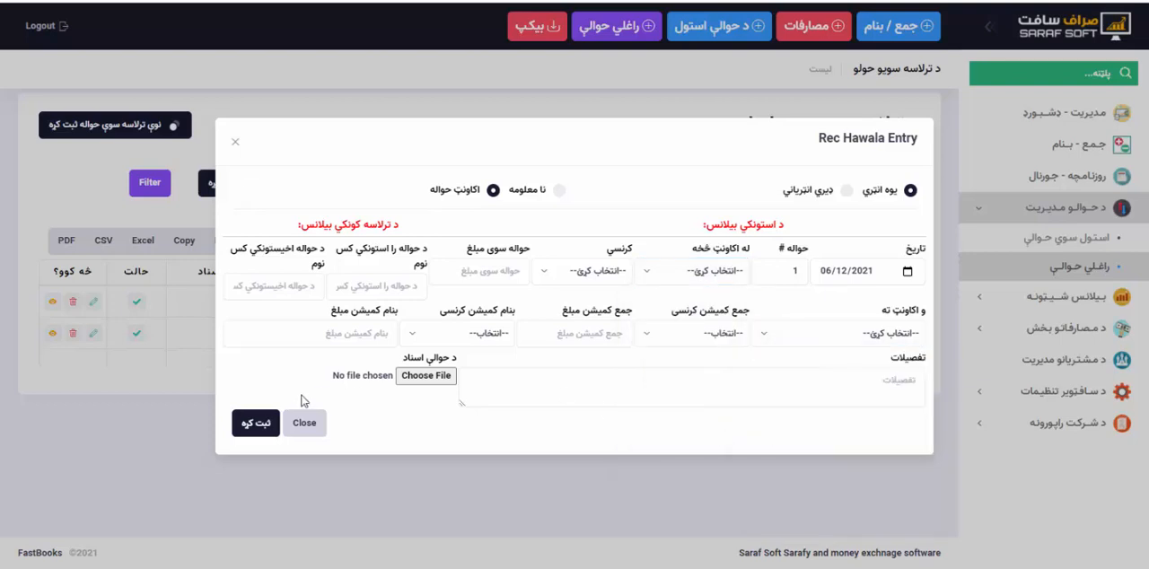
pyautogui.click(303, 423)
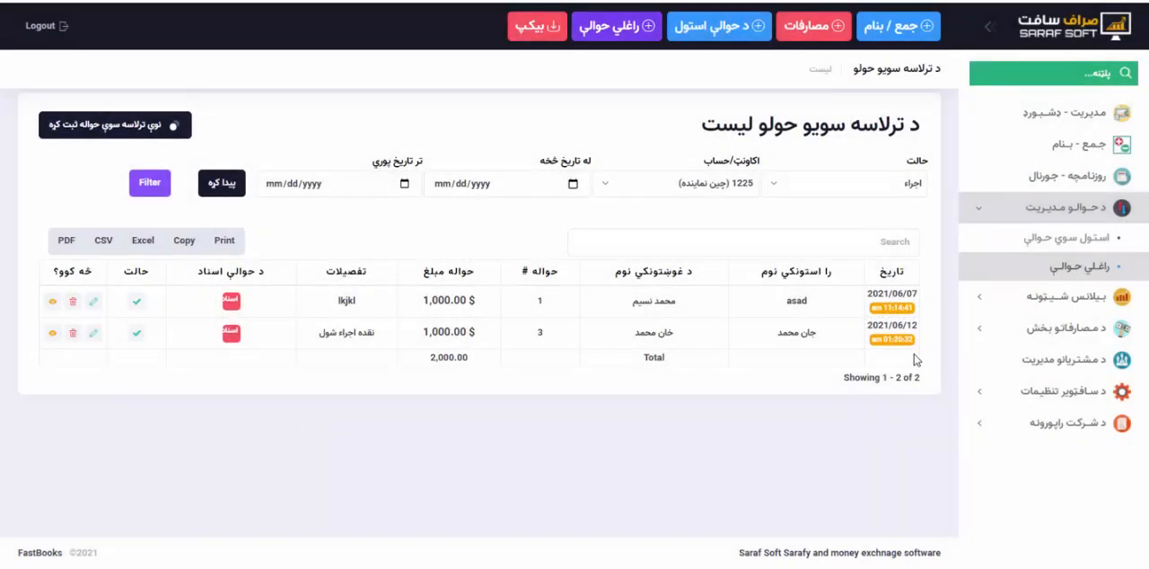
# Open the عمومي بیلانس شیټ to review the account balances, and briefly show its filter section.
pyautogui.click(1077, 296)
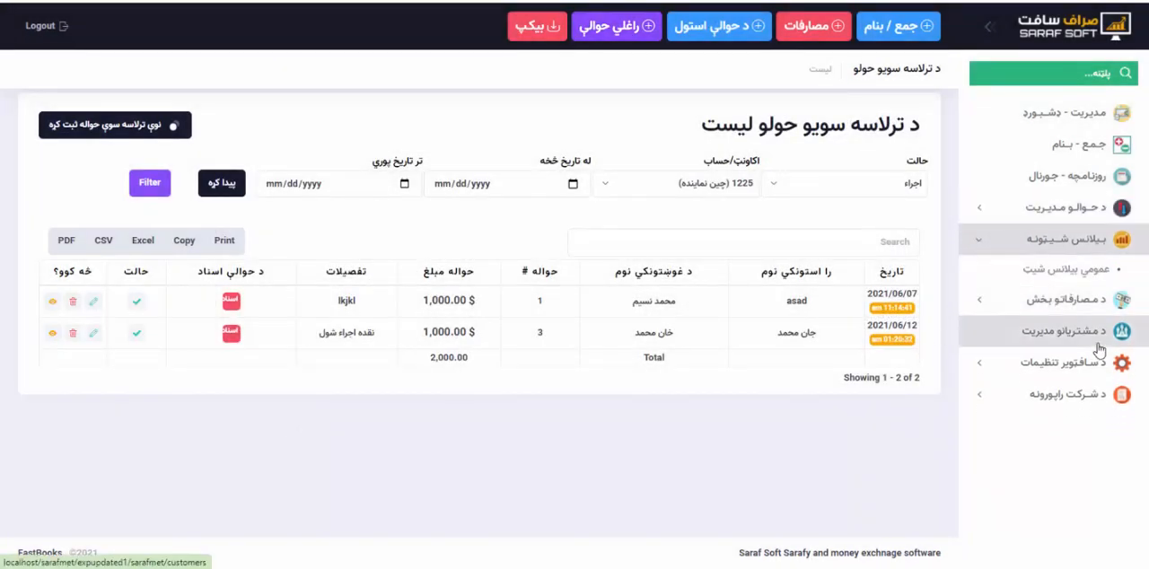
pyautogui.click(1043, 275)
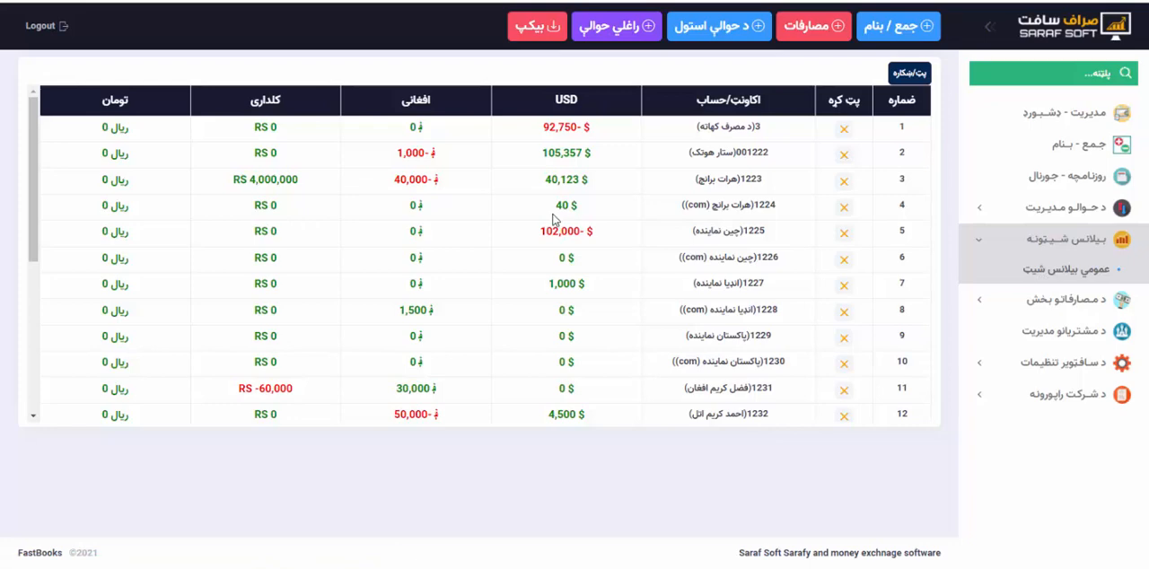
pyautogui.scroll(-5, 554, 219)
pyautogui.scroll(5, 554, 219)
pyautogui.scroll(-5, 554, 219)
pyautogui.scroll(5, 554, 219)
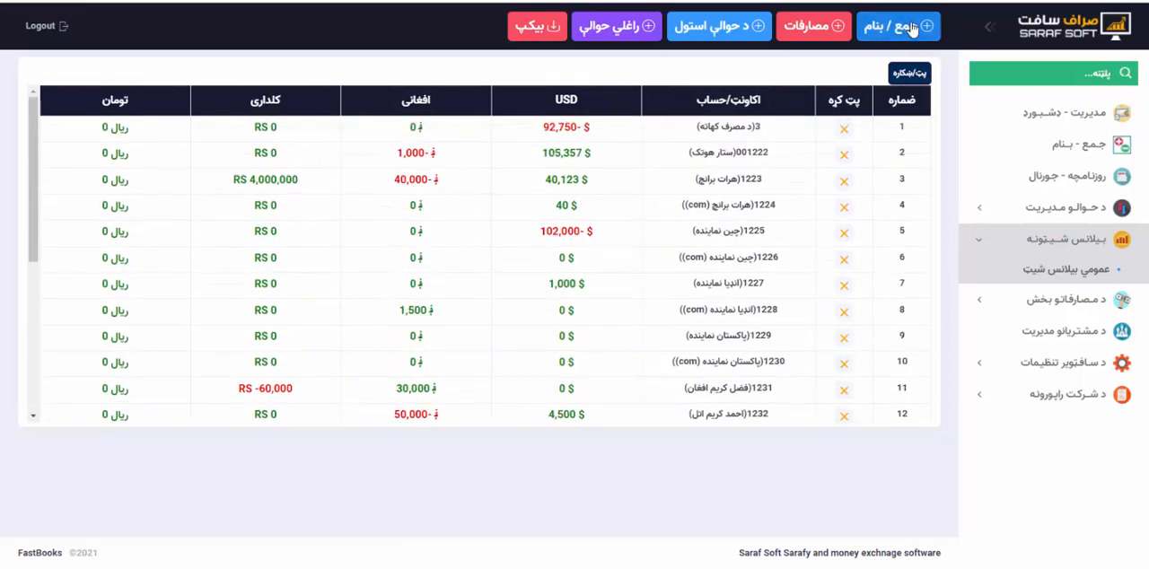
pyautogui.click(907, 76)
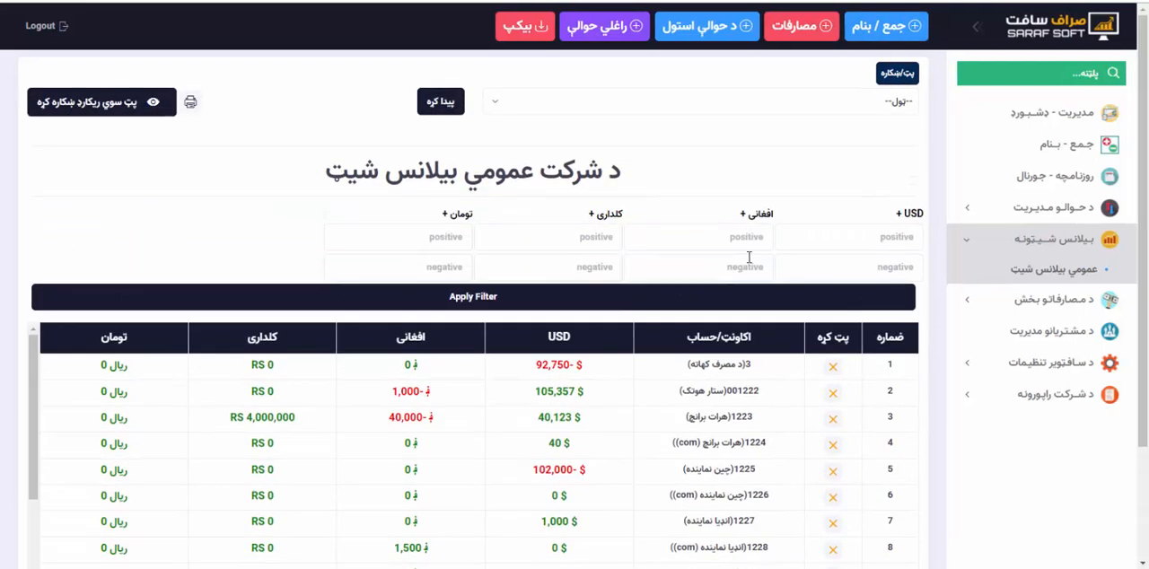
pyautogui.click(896, 75)
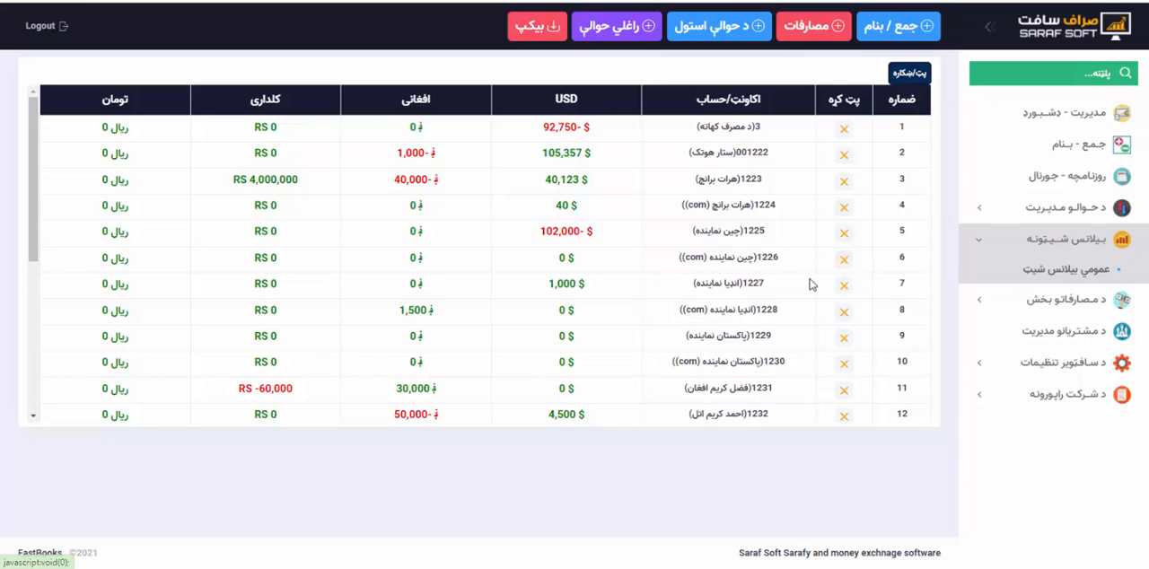
# Hide the چین نماینده (com), هرات برانچ (com), انډیا نماینده (com) and پاکستان نماینده (com) accounts from the balance sheet.
pyautogui.click(844, 285)
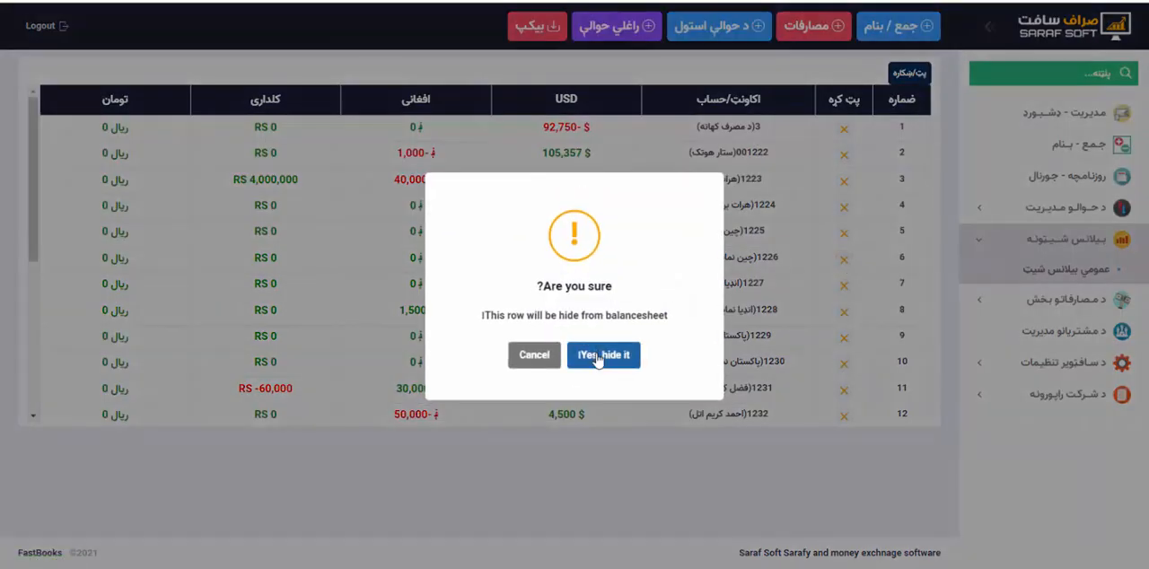
pyautogui.click(597, 356)
pyautogui.click(844, 206)
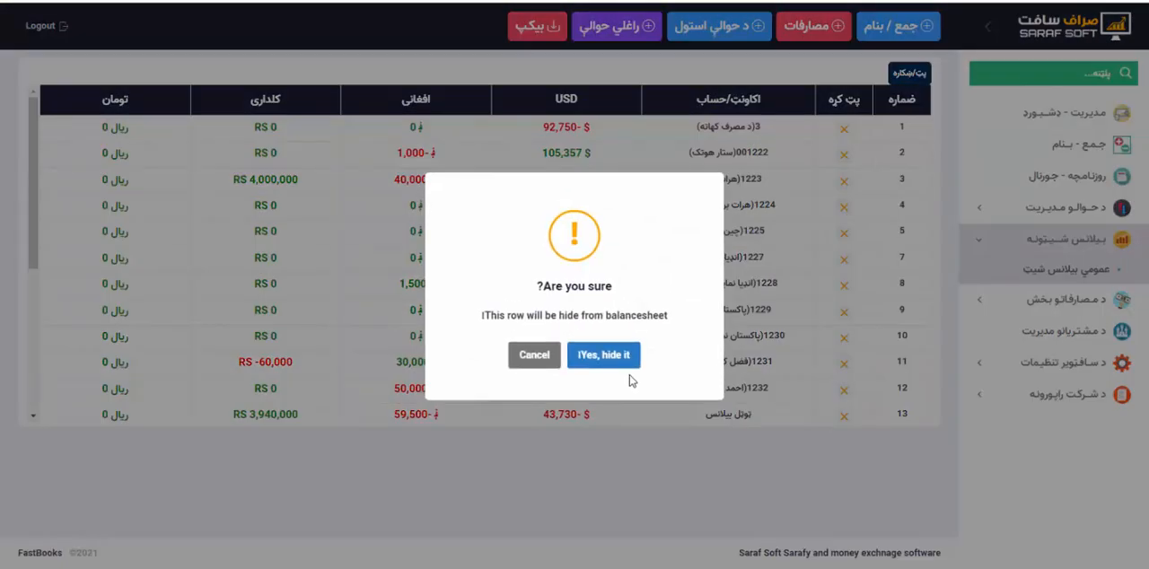
pyautogui.click(619, 357)
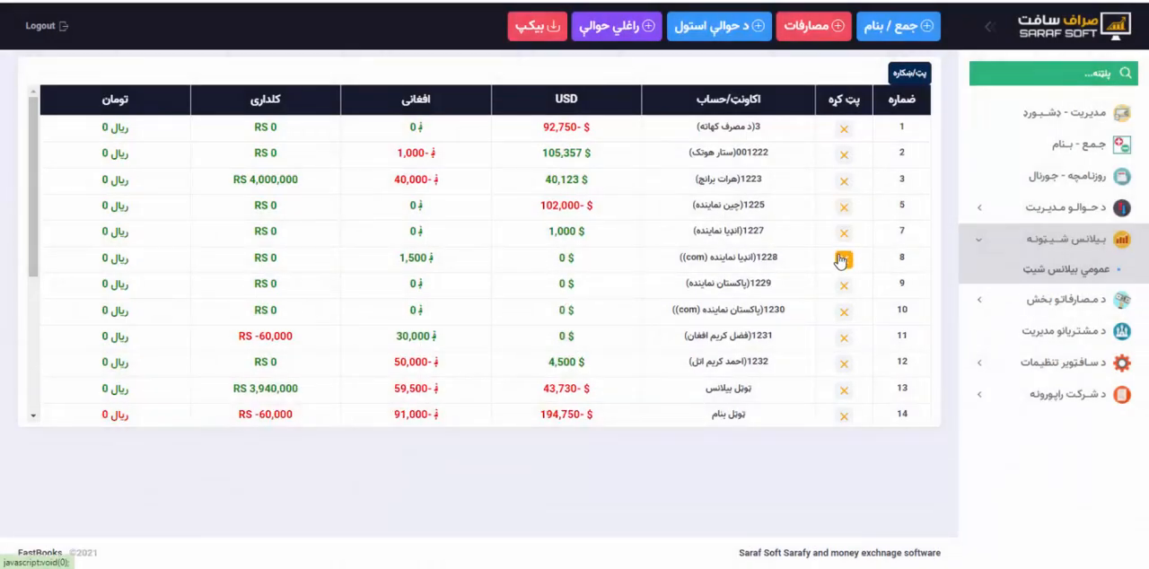
pyautogui.click(842, 259)
pyautogui.click(607, 357)
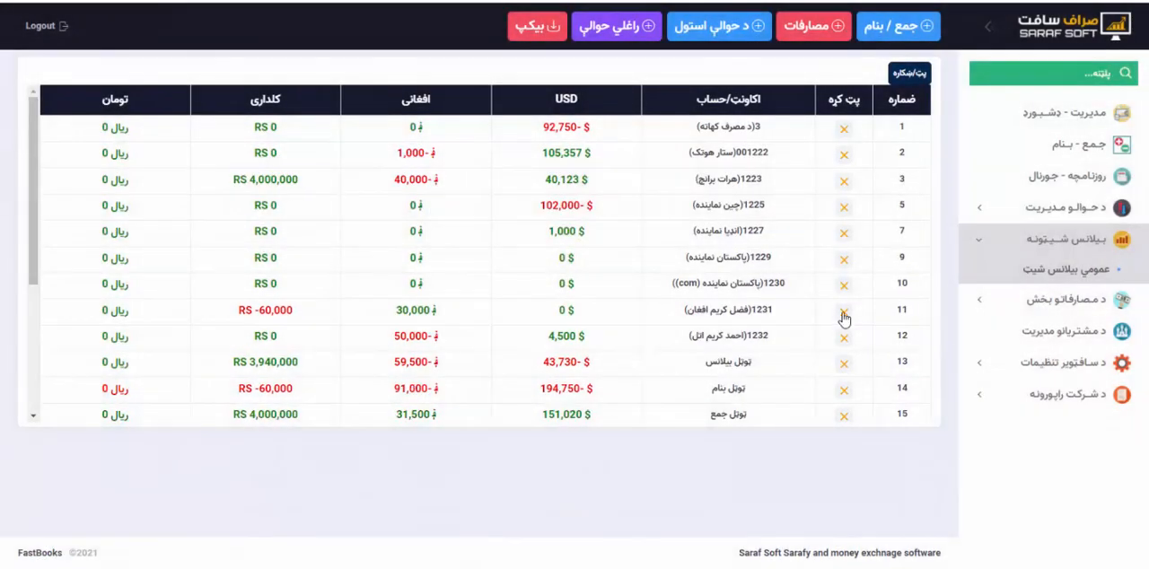
pyautogui.click(844, 285)
pyautogui.click(619, 357)
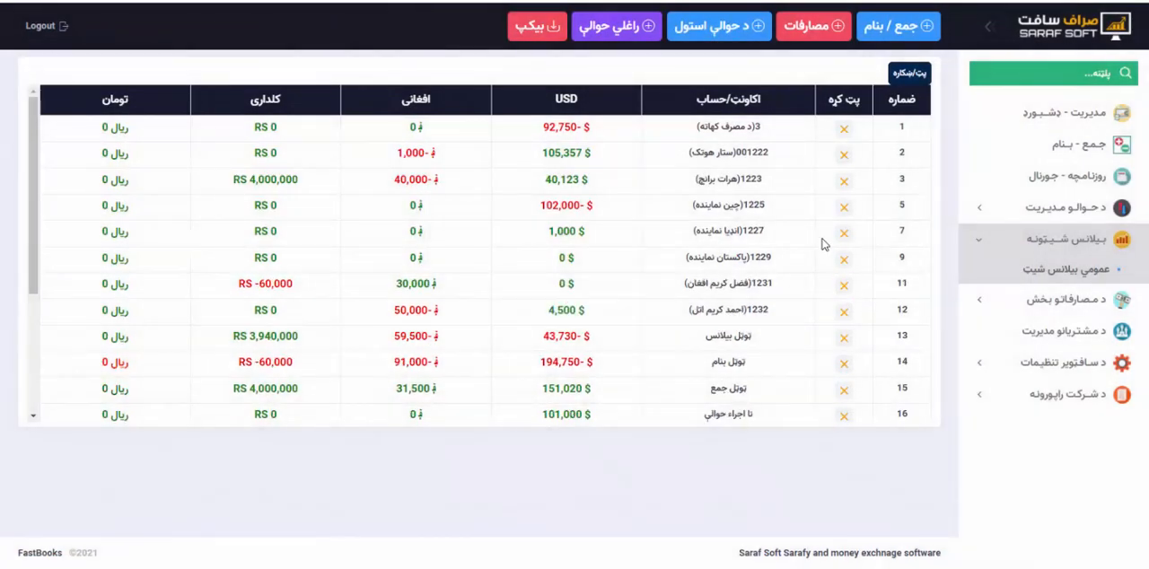
# Review the shortened balance sheet, open its hidden records, and restore the هرات برانچ (com) account to the sheet.
pyautogui.scroll(-3, 821, 243)
pyautogui.scroll(3, 821, 243)
pyautogui.scroll(-3, 541, 310)
pyautogui.scroll(3, 542, 310)
pyautogui.scroll(-1, 542, 310)
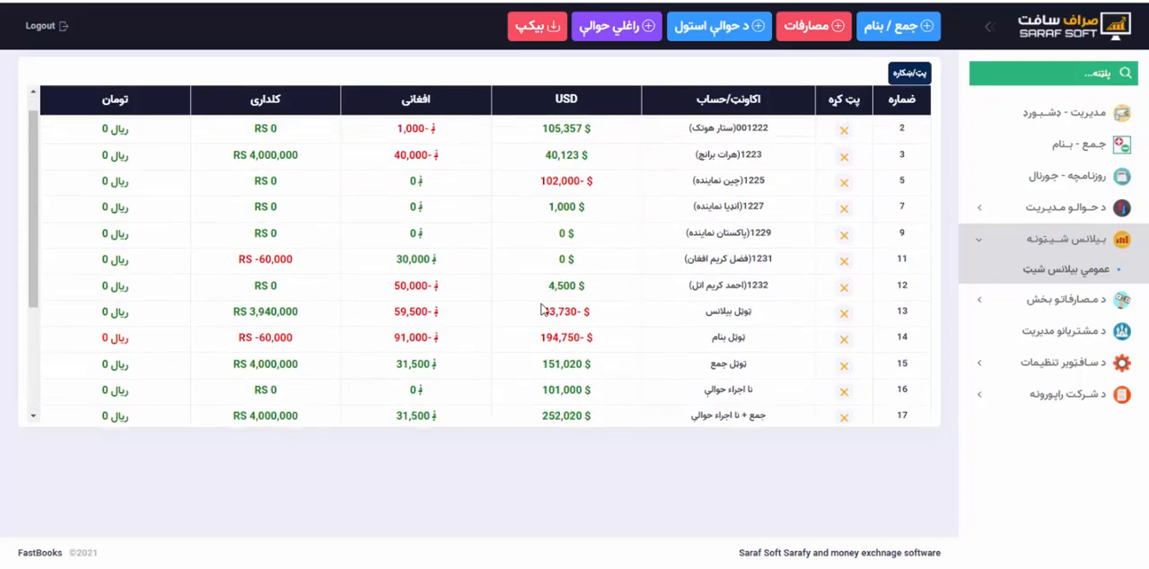
pyautogui.scroll(1, 541, 309)
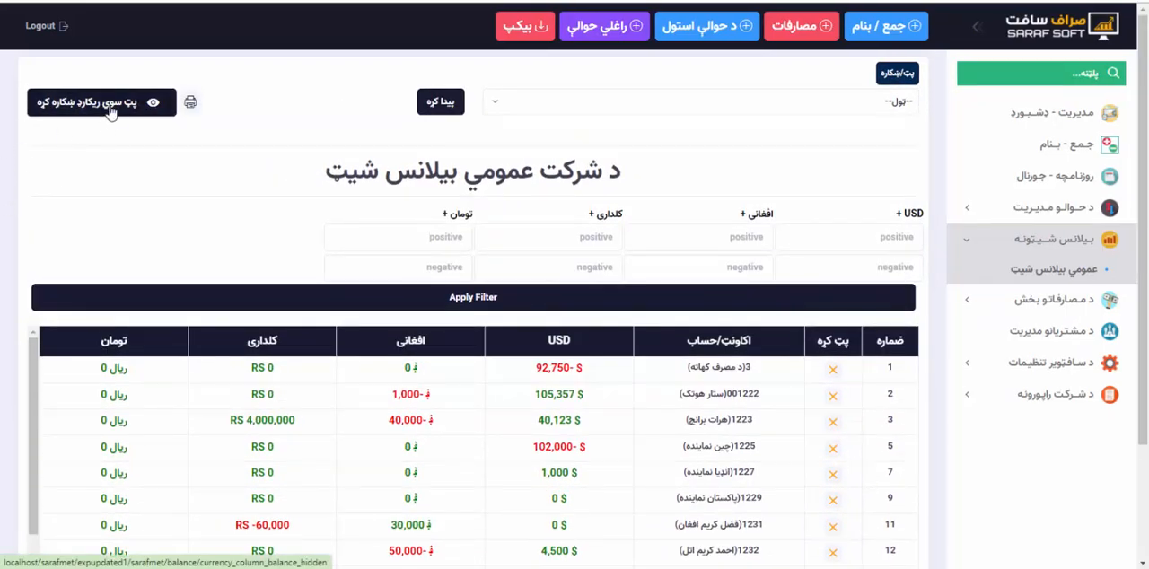
pyautogui.click(110, 104)
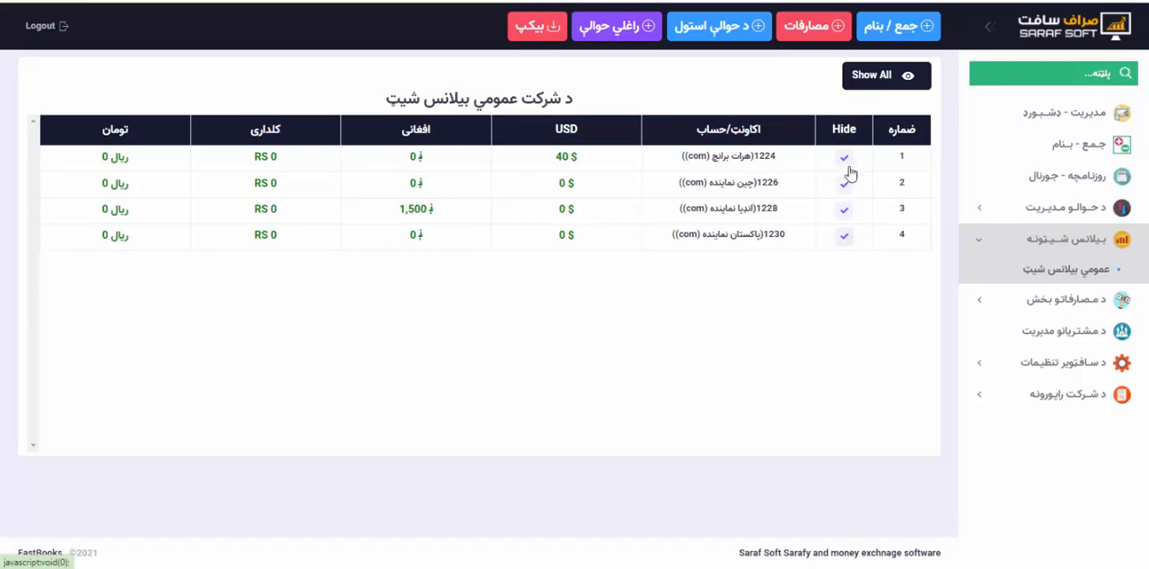
pyautogui.click(845, 162)
pyautogui.click(606, 359)
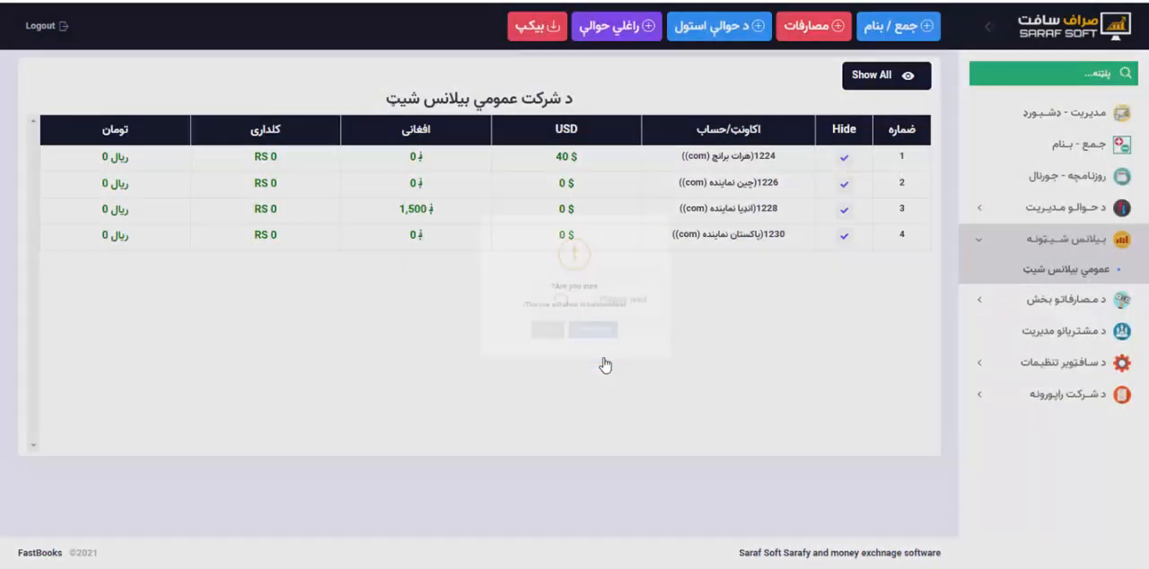
# Restore all remaining hidden accounts to the balance sheet at once.
pyautogui.click(860, 78)
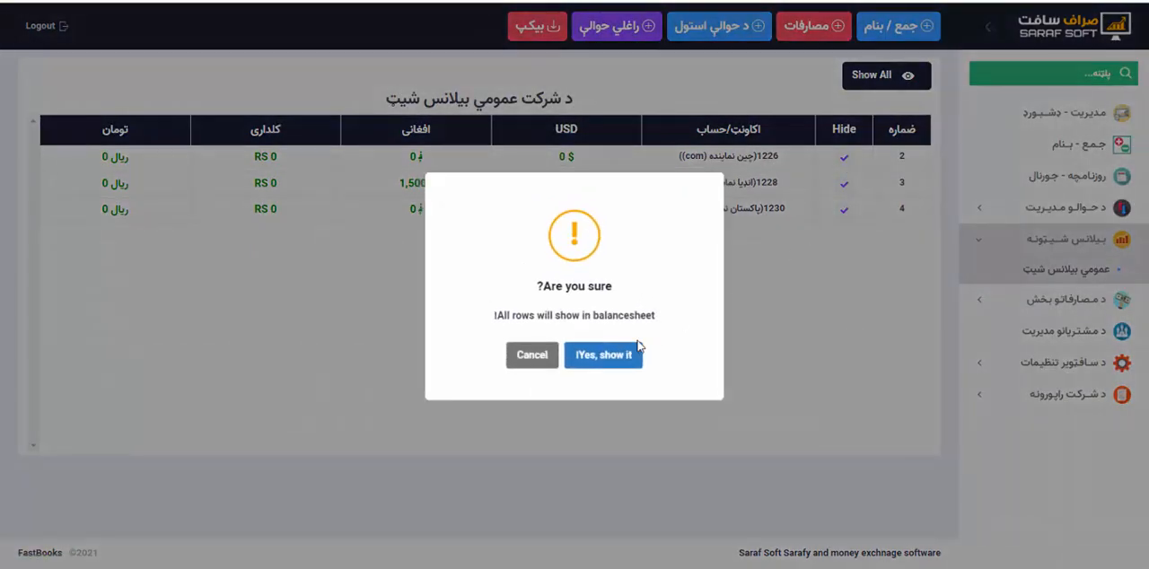
pyautogui.click(539, 359)
pyautogui.click(893, 81)
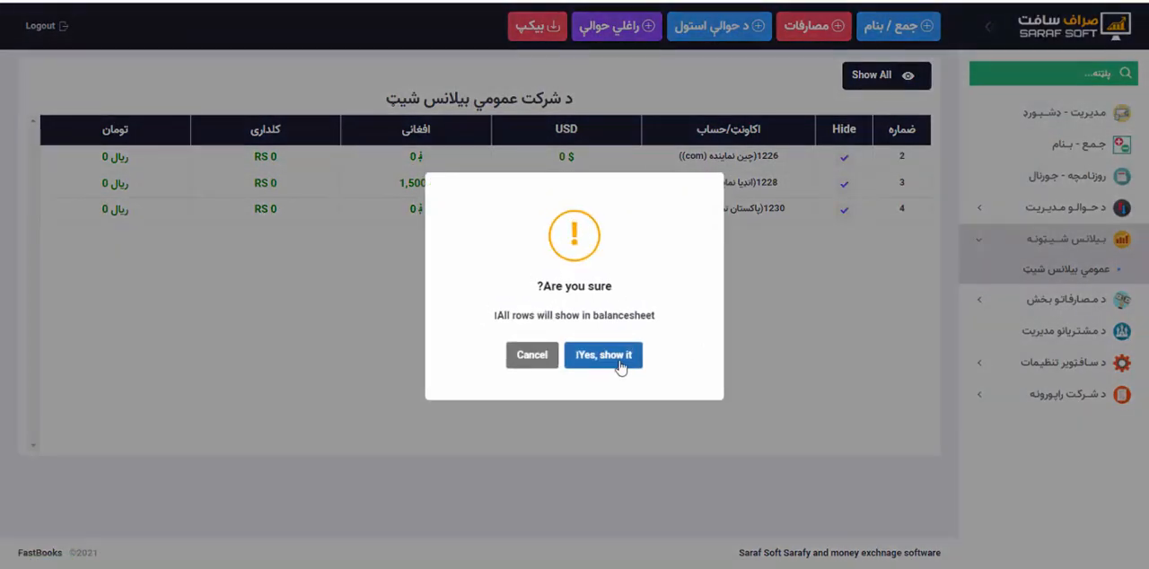
pyautogui.click(620, 364)
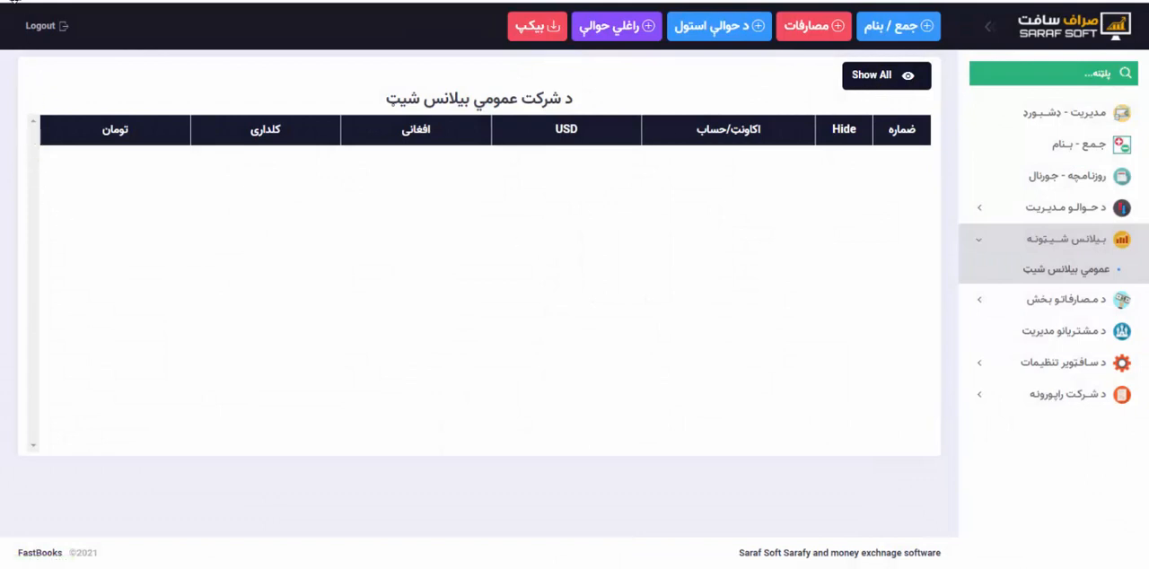
# Return to the received hawala list and reopen the عمومي بیلانس شیټ to check the restored account rows.
pyautogui.rightClick(15, 2)
pyautogui.click(66, 193)
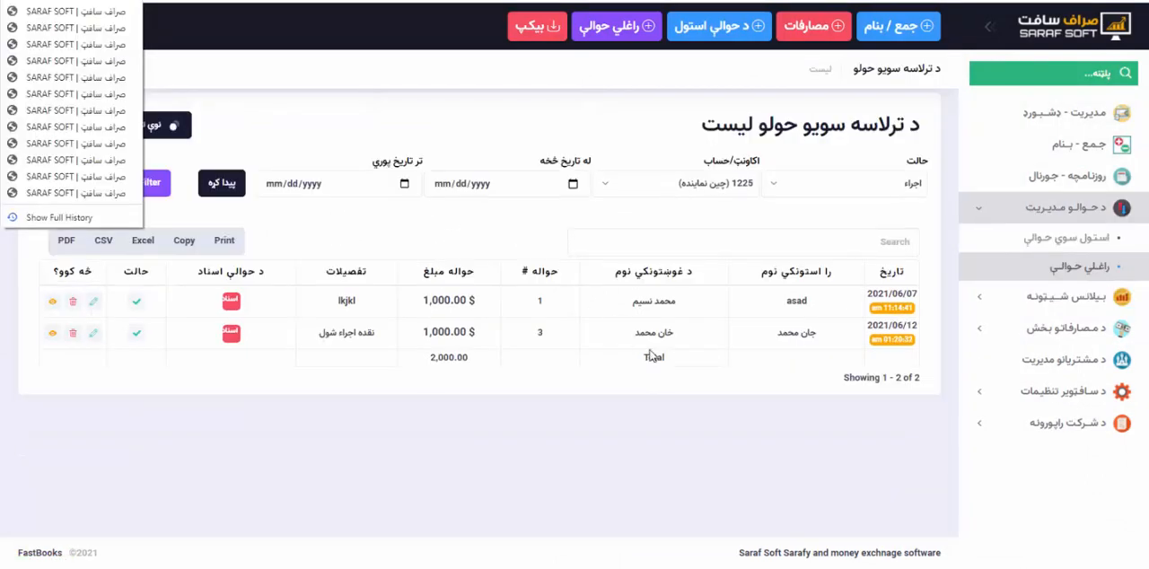
pyautogui.click(1068, 301)
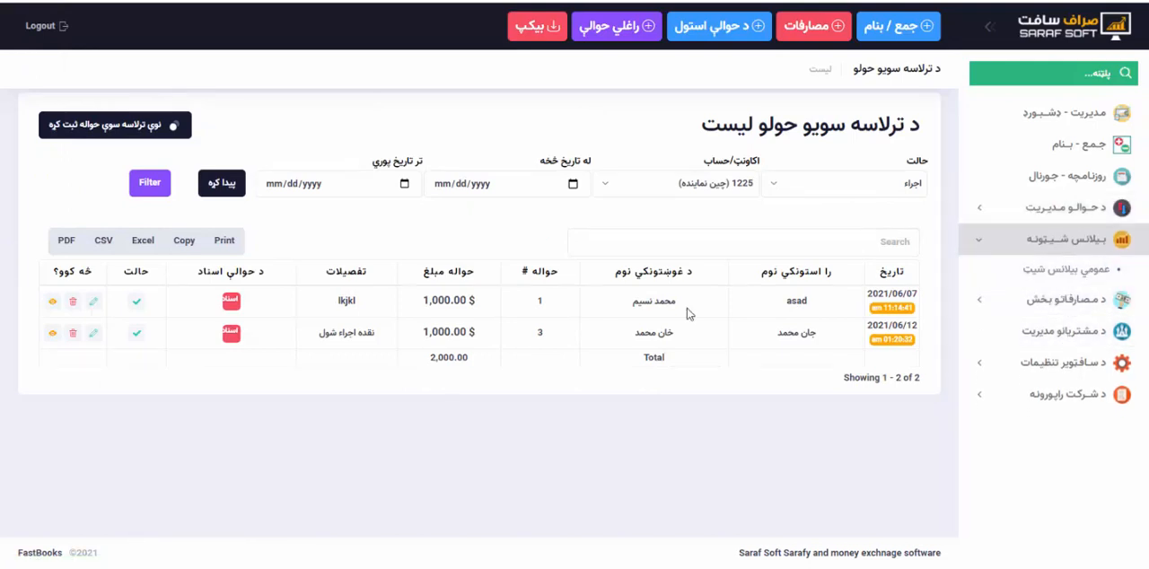
pyautogui.scroll(-4, 733, 274)
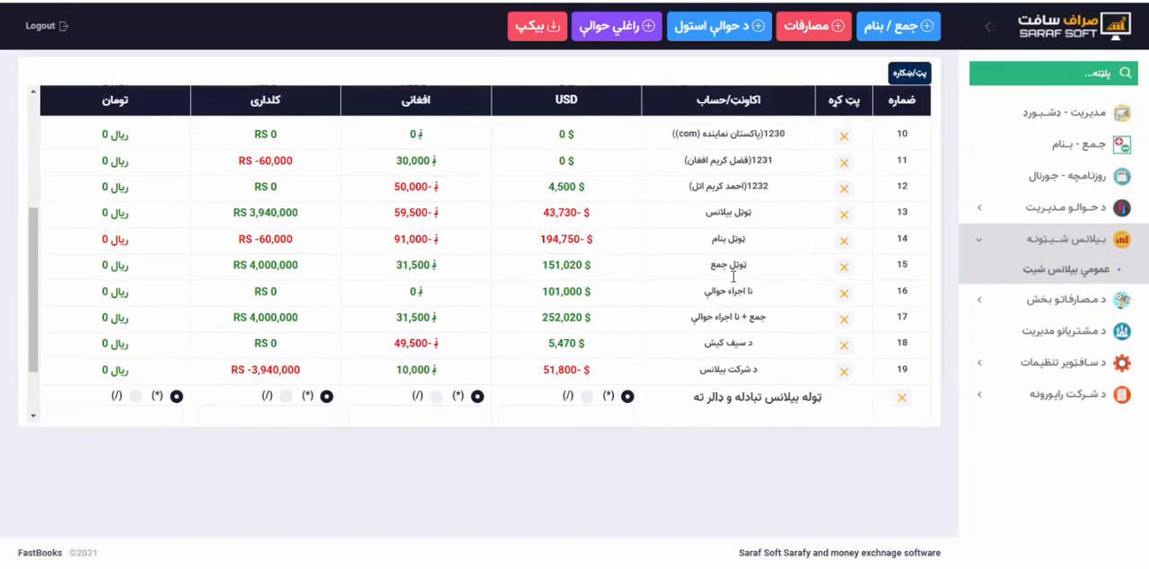
# Hide the چین نماینده (com), انډیا نماینده (com), پاکستان نماینده (com) and هرات برانچ (com) accounts from the general balance sheet again.
pyautogui.scroll(4, 733, 276)
pyautogui.click(844, 248)
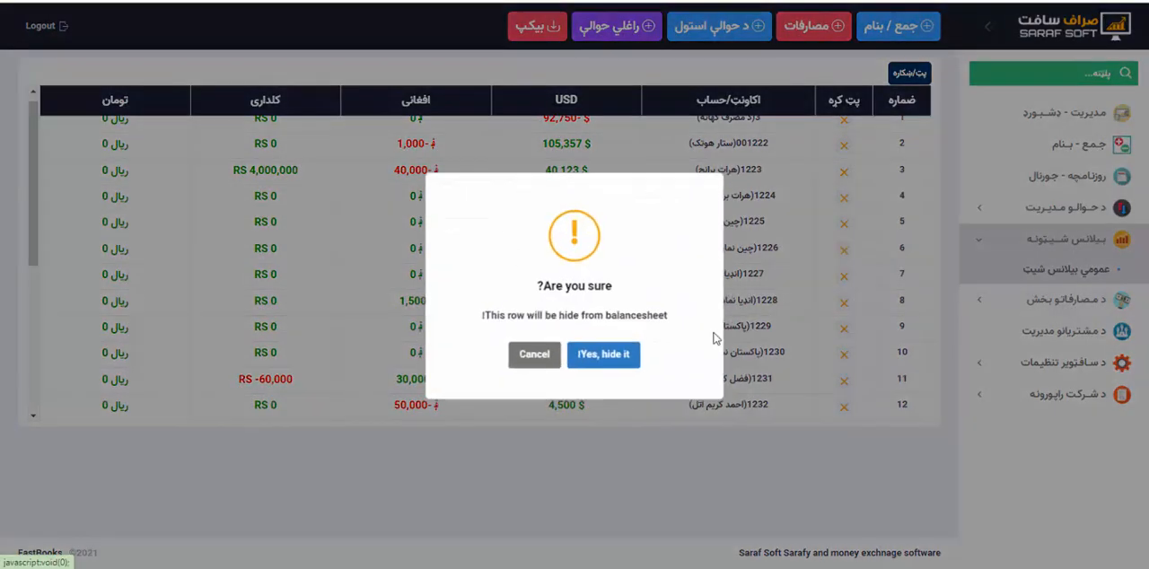
pyautogui.click(613, 355)
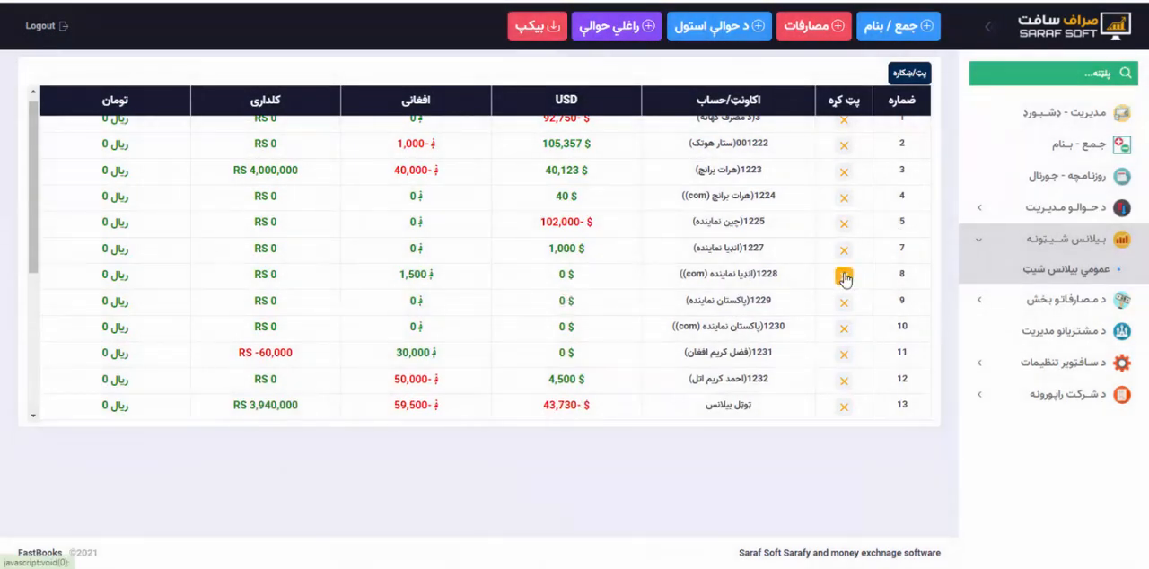
pyautogui.click(844, 276)
pyautogui.click(611, 356)
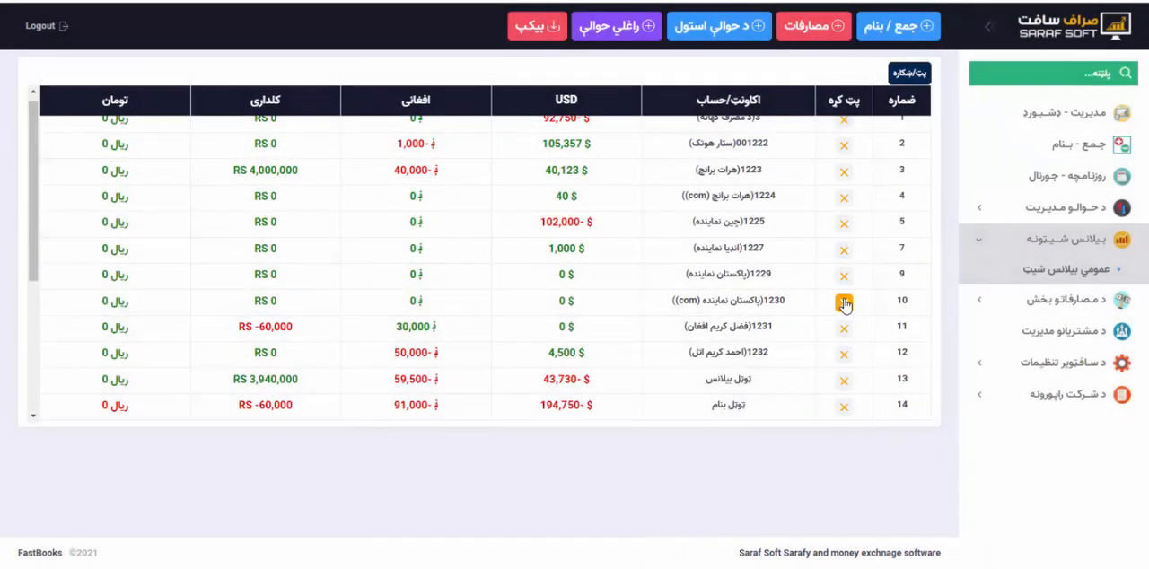
pyautogui.click(844, 302)
pyautogui.click(594, 359)
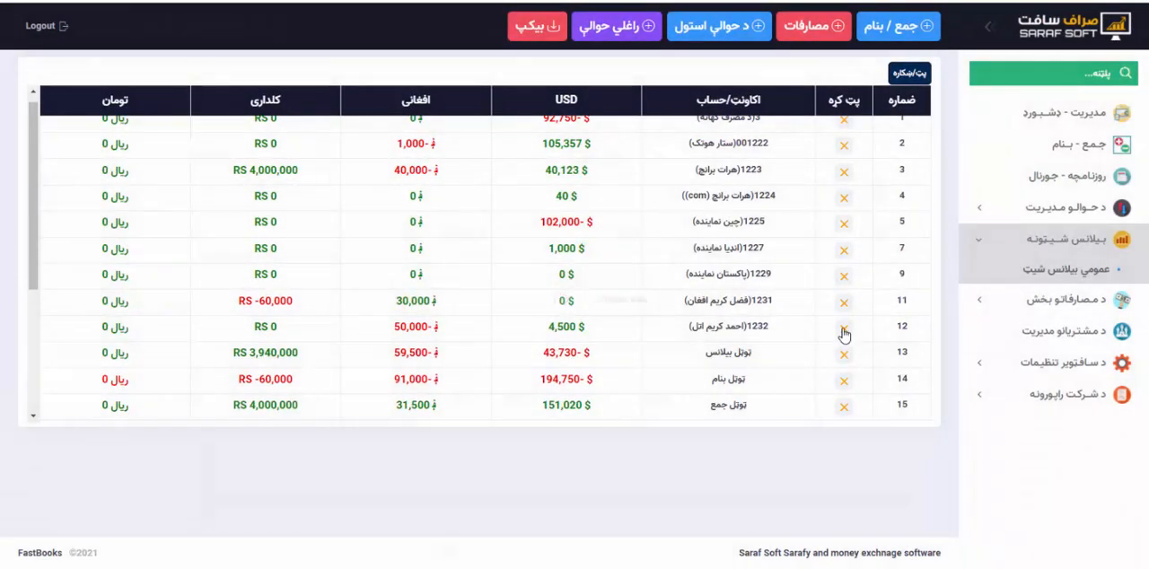
pyautogui.click(844, 198)
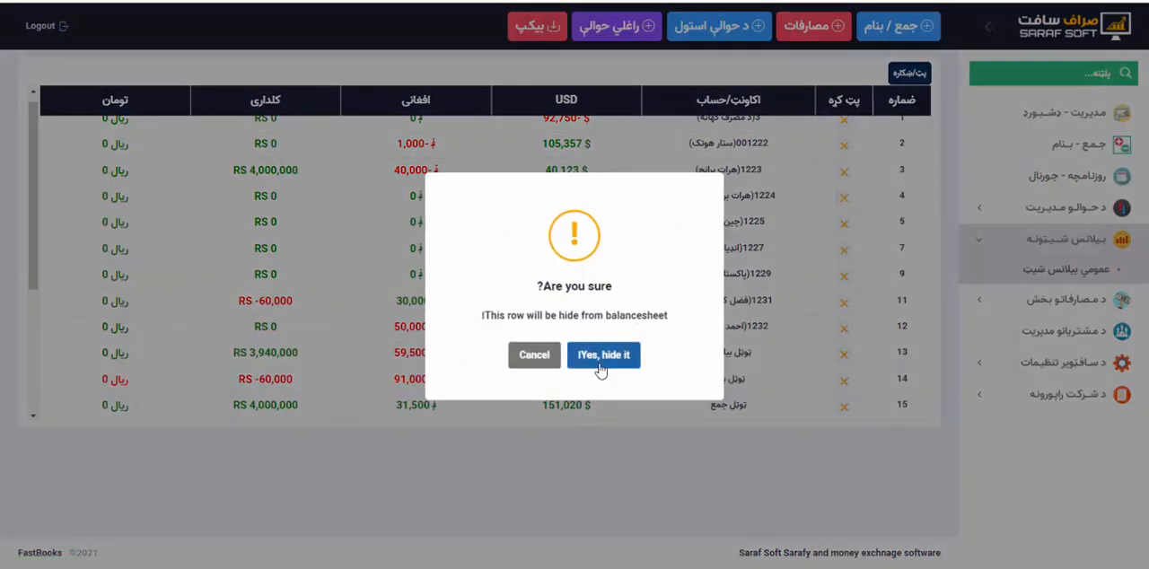
pyautogui.click(598, 359)
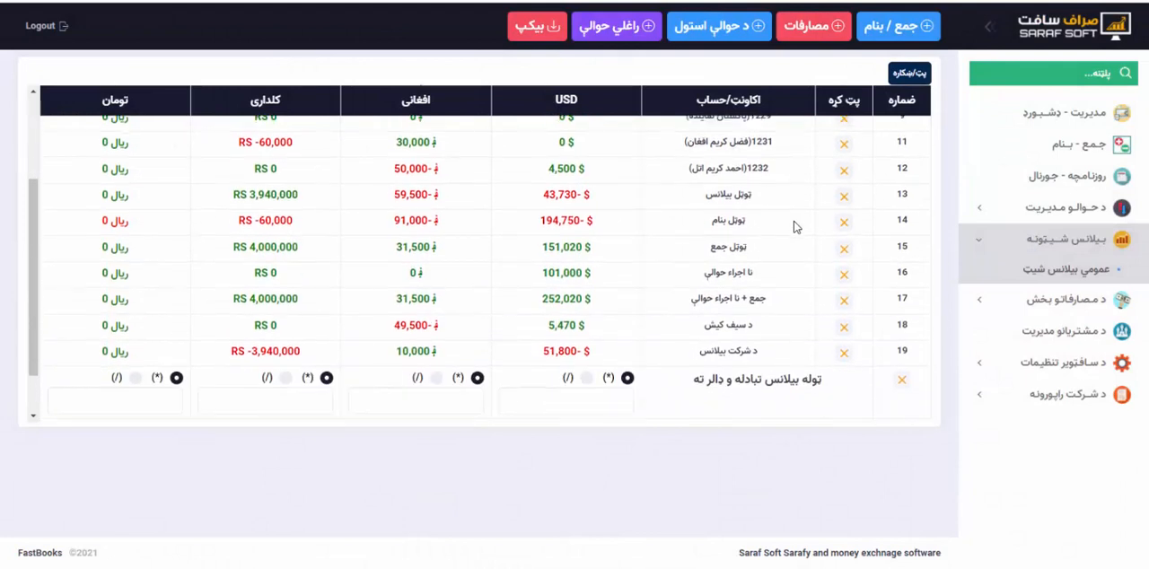
pyautogui.scroll(-3, 769, 276)
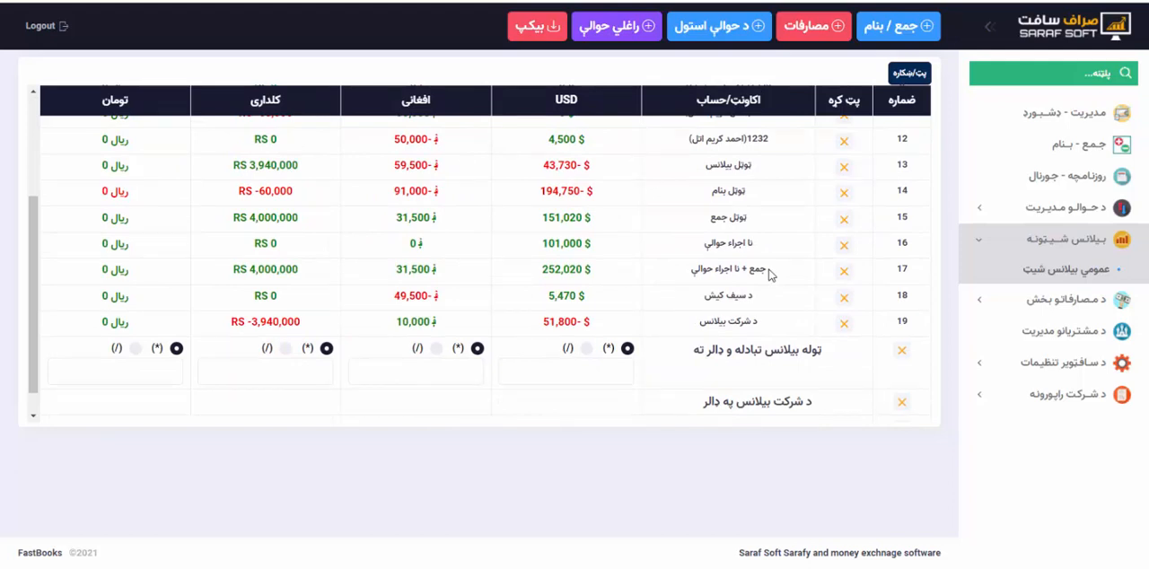
pyautogui.scroll(3, 769, 275)
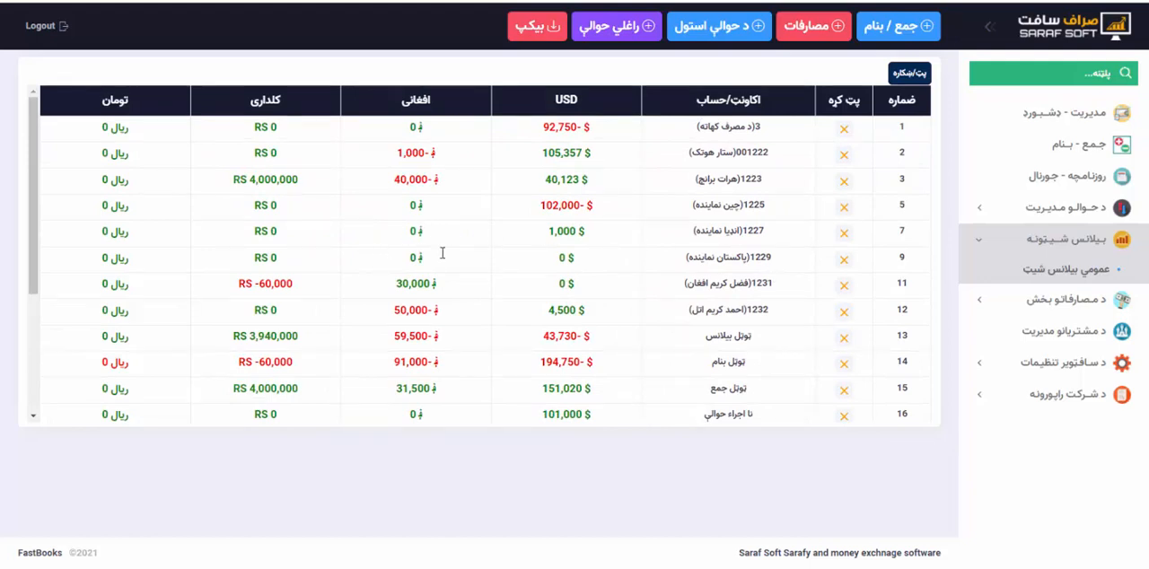
pyautogui.moveTo(442, 253); pyautogui.dragTo(591, 259)
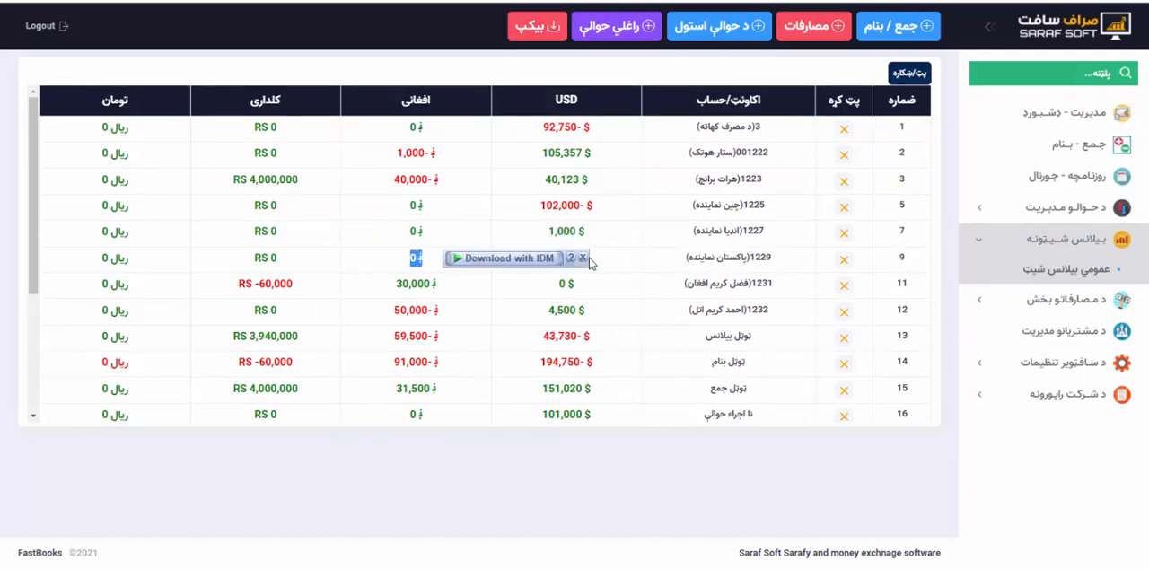
pyautogui.click(843, 260)
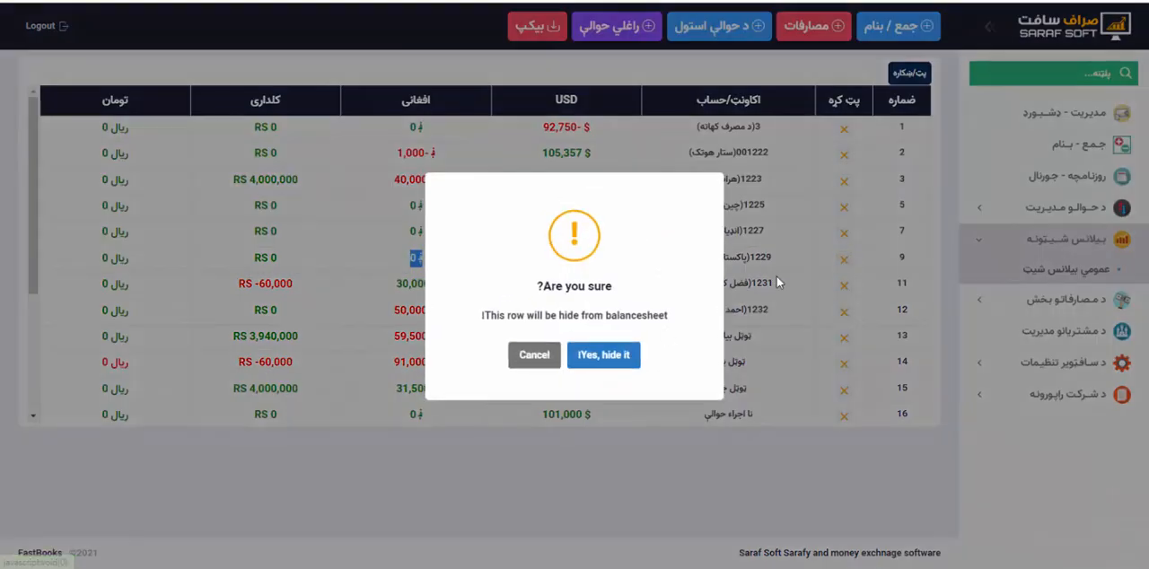
pyautogui.click(552, 357)
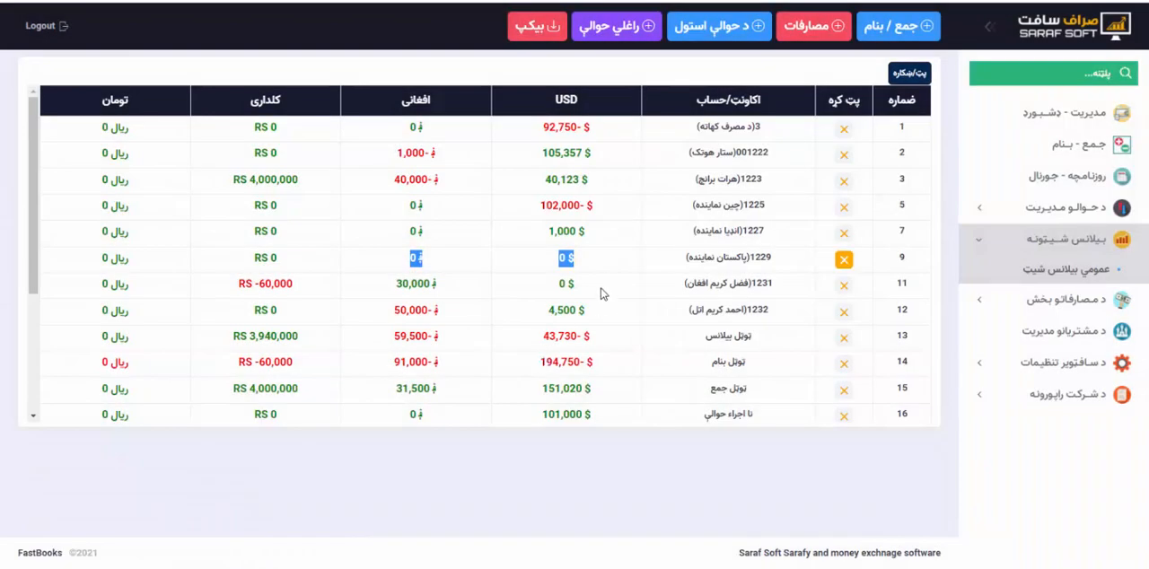
pyautogui.click(615, 265)
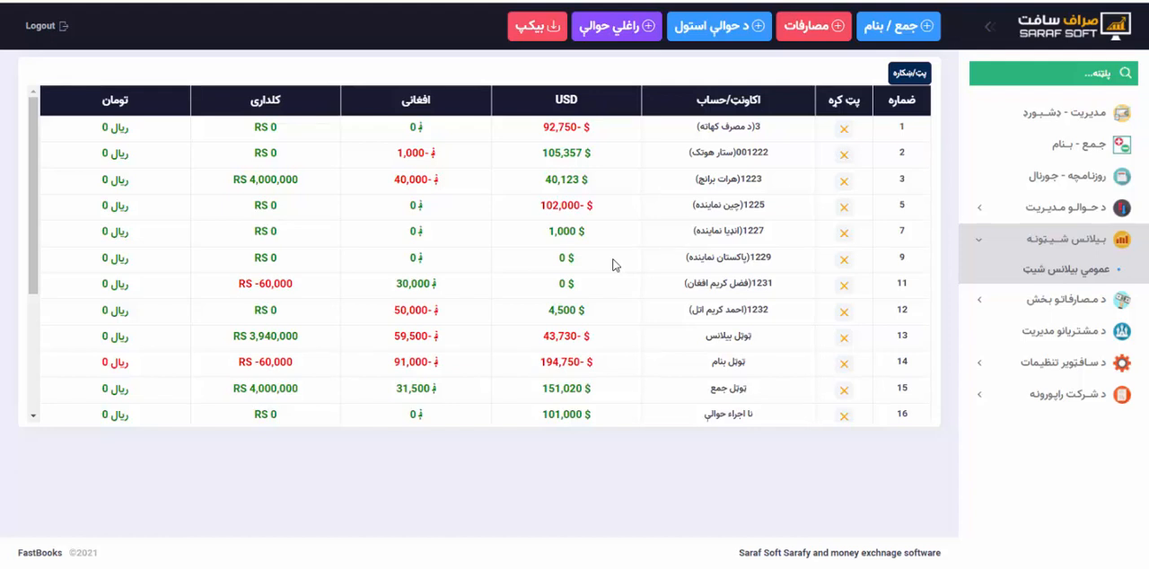
# Open the USD statement of the customer in the balance sheet's second row and examine the third entry's amount and description.
pyautogui.scroll(-5, 613, 264)
pyautogui.scroll(5, 613, 264)
pyautogui.scroll(-3, 601, 191)
pyautogui.scroll(3, 603, 190)
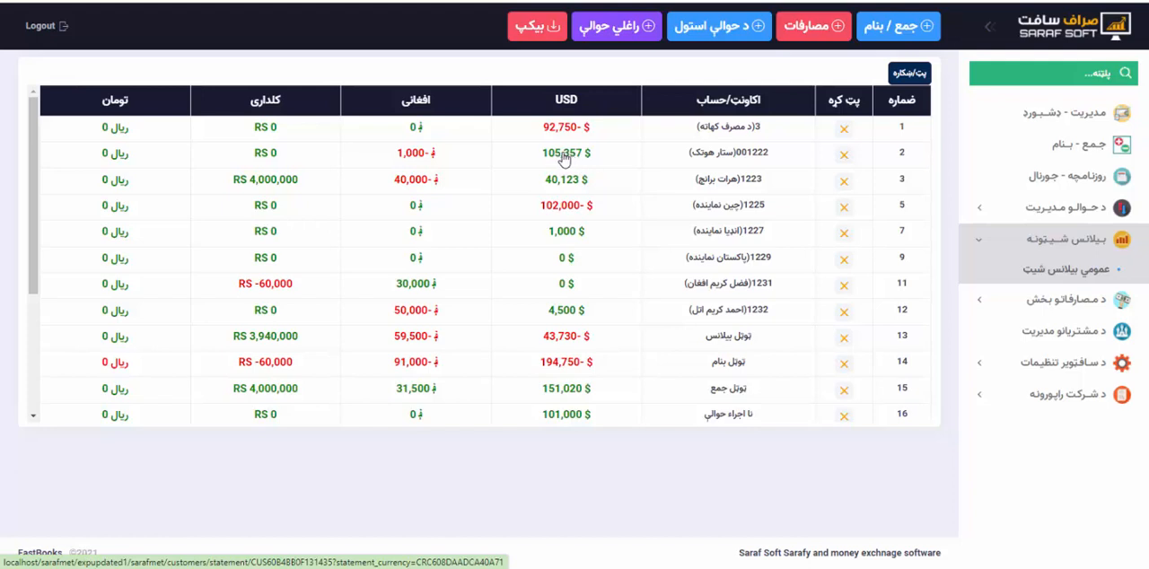
pyautogui.click(564, 158)
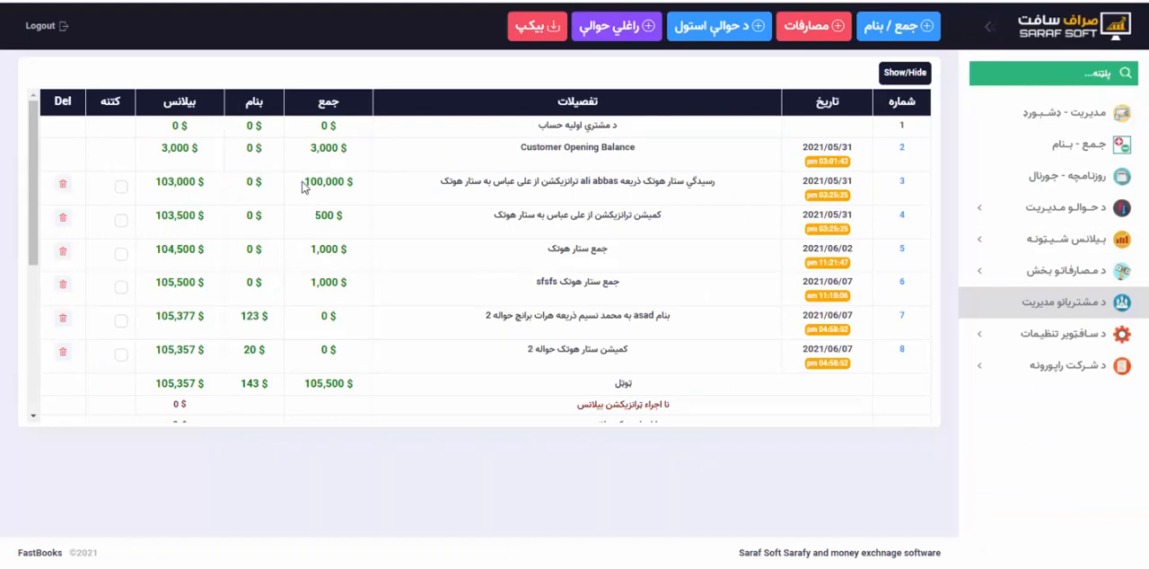
pyautogui.moveTo(302, 183); pyautogui.dragTo(366, 182)
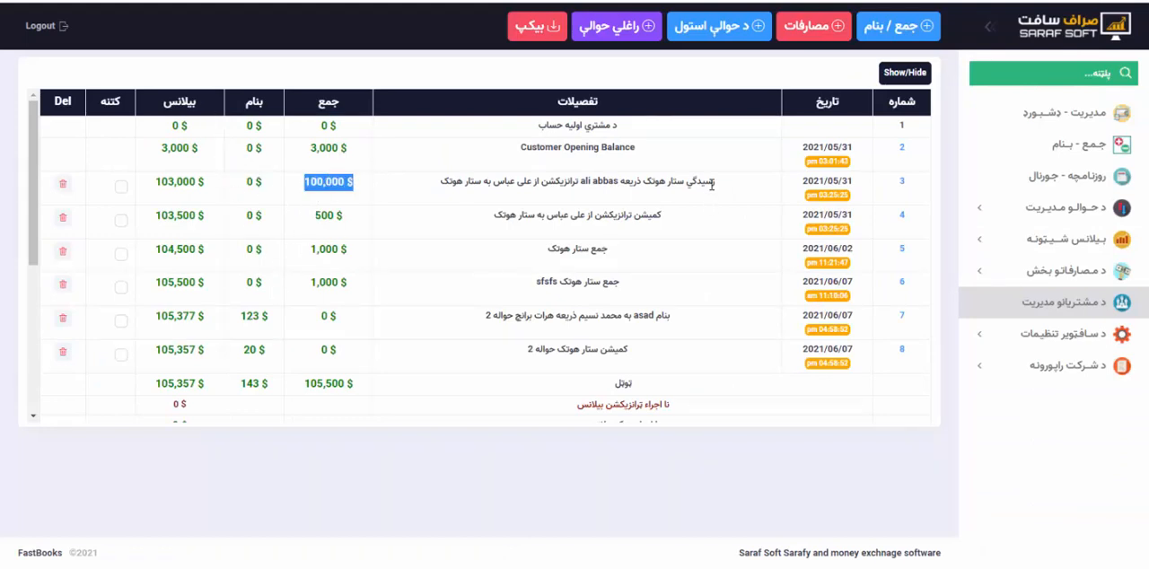
pyautogui.moveTo(715, 180); pyautogui.dragTo(439, 185)
pyautogui.click(442, 187)
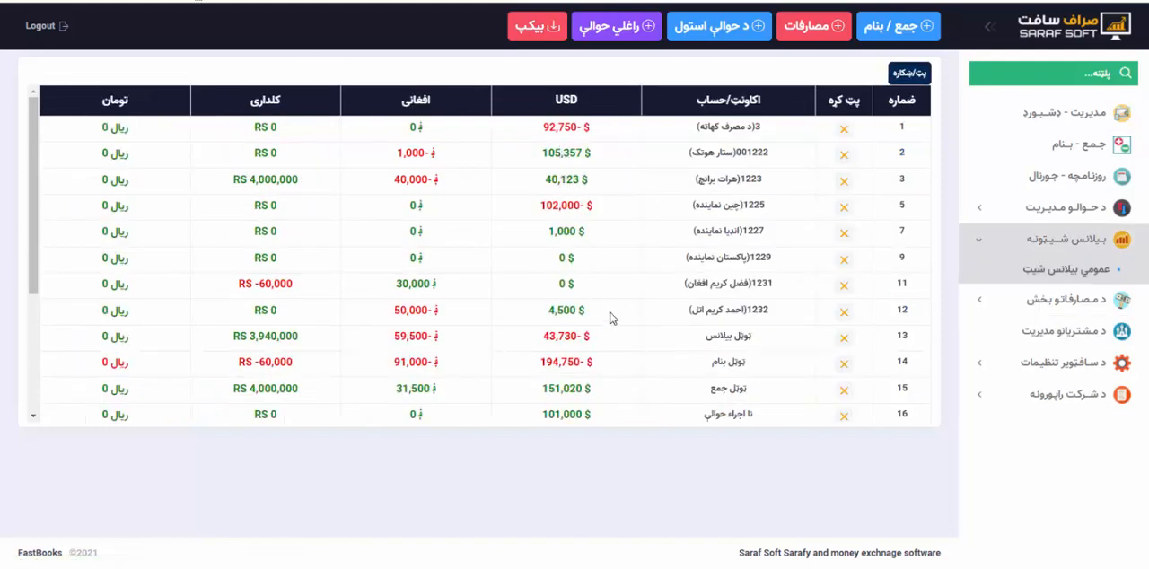
# Return to the balance sheet and examine the USD figures of the ټوټل بیلانس, ټوټل بنام, ټوټل جمع and نا اجراء حوالې rows.
pyautogui.scroll(-3, 610, 318)
pyautogui.scroll(2, 610, 318)
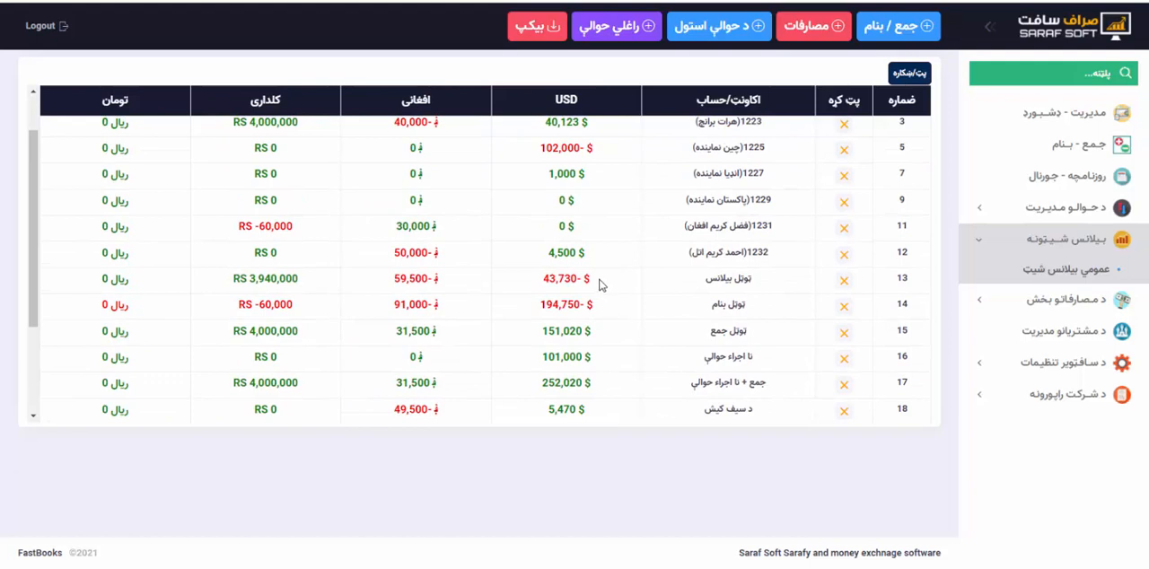
pyautogui.moveTo(590, 279); pyautogui.dragTo(542, 279)
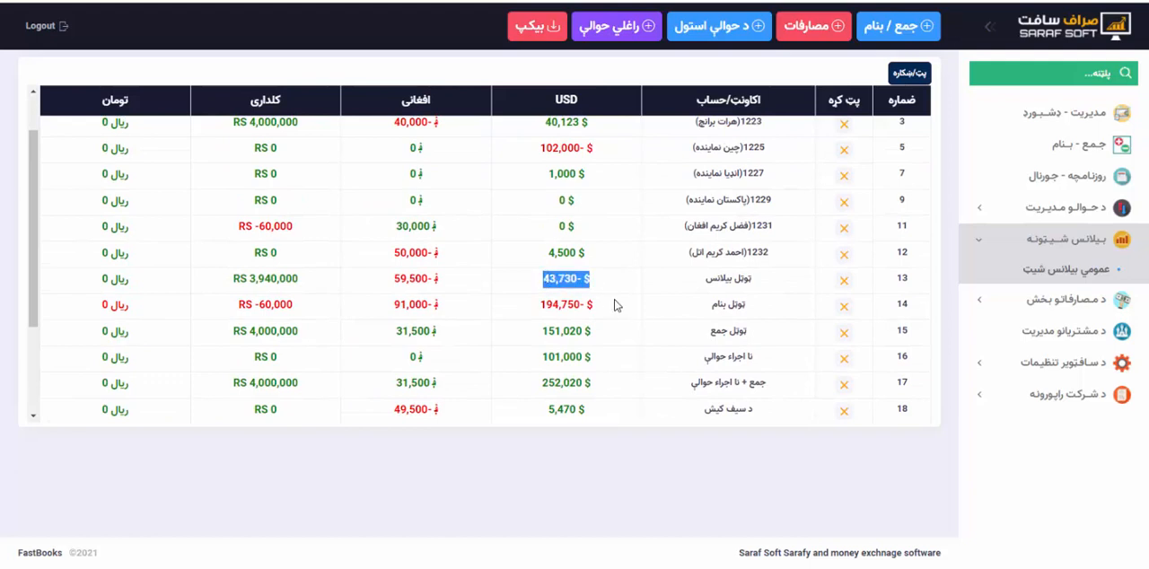
pyautogui.moveTo(594, 305); pyautogui.dragTo(543, 305)
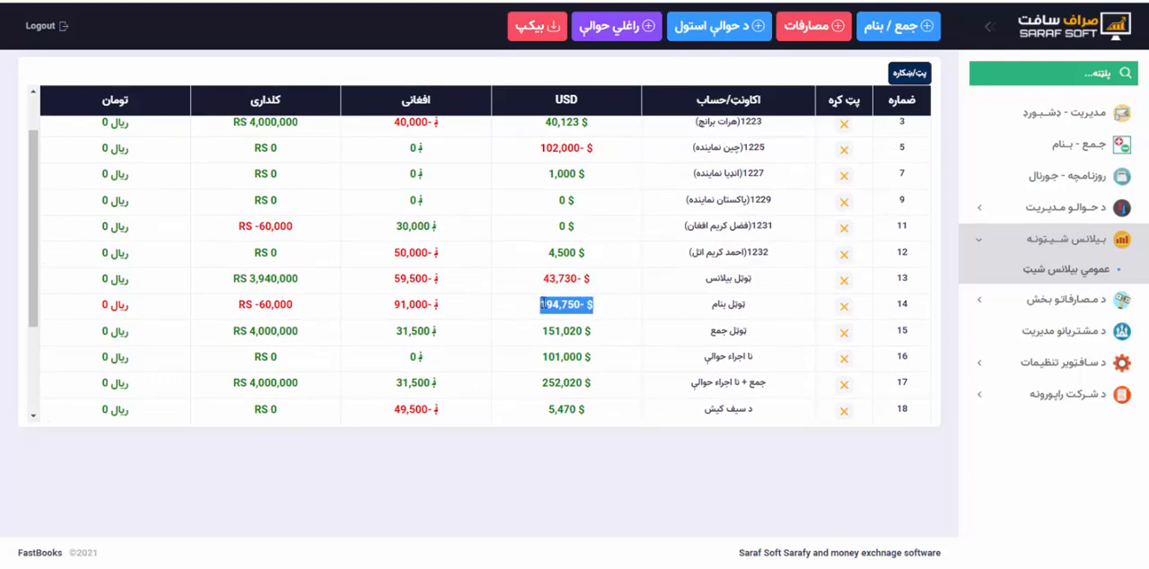
pyautogui.moveTo(593, 332); pyautogui.dragTo(548, 305)
pyautogui.click(596, 309)
pyautogui.moveTo(595, 332); pyautogui.dragTo(548, 305)
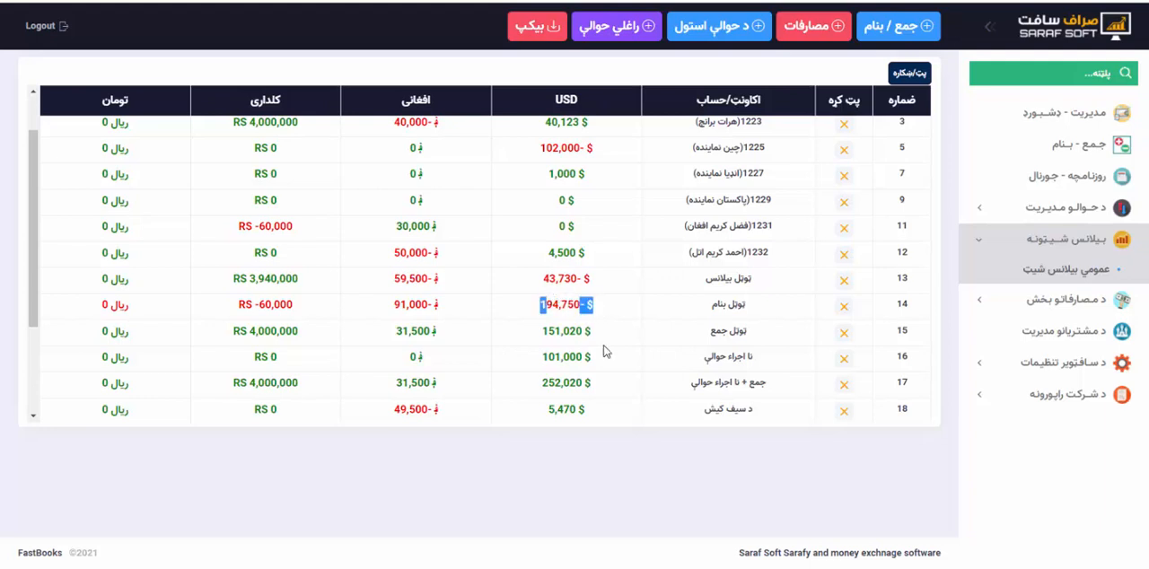
pyautogui.moveTo(591, 332); pyautogui.dragTo(582, 356)
pyautogui.click(583, 358)
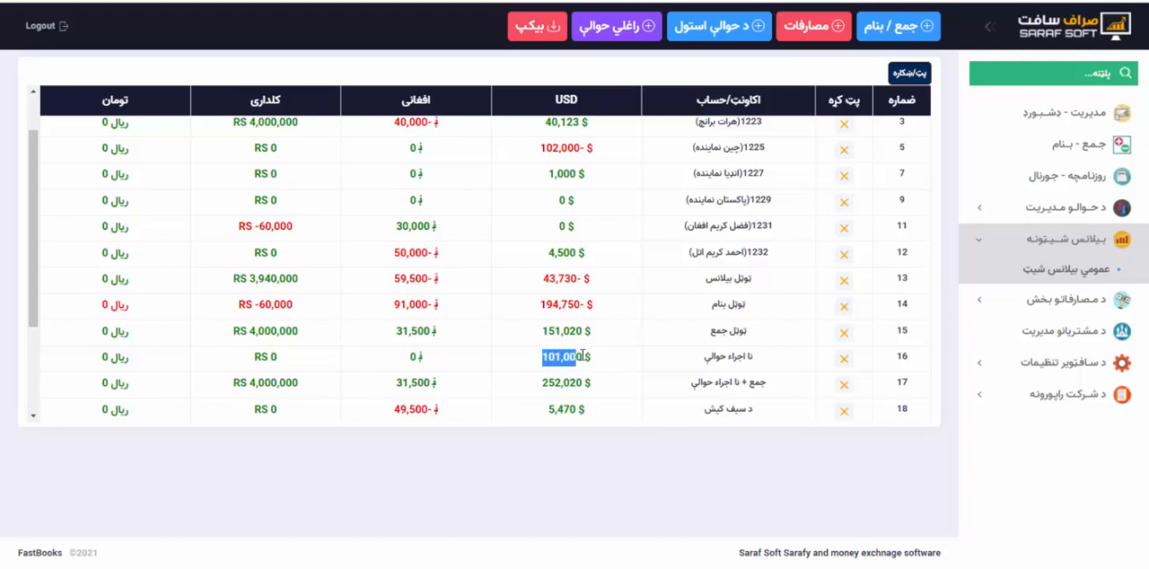
pyautogui.click(601, 362)
# Compare the USD amounts of ټوټل جمع and نا اجراء حوالې with the combined جمع + نا اجراء حوالې row.
pyautogui.scroll(-1, 601, 363)
pyautogui.moveTo(542, 307); pyautogui.dragTo(588, 281)
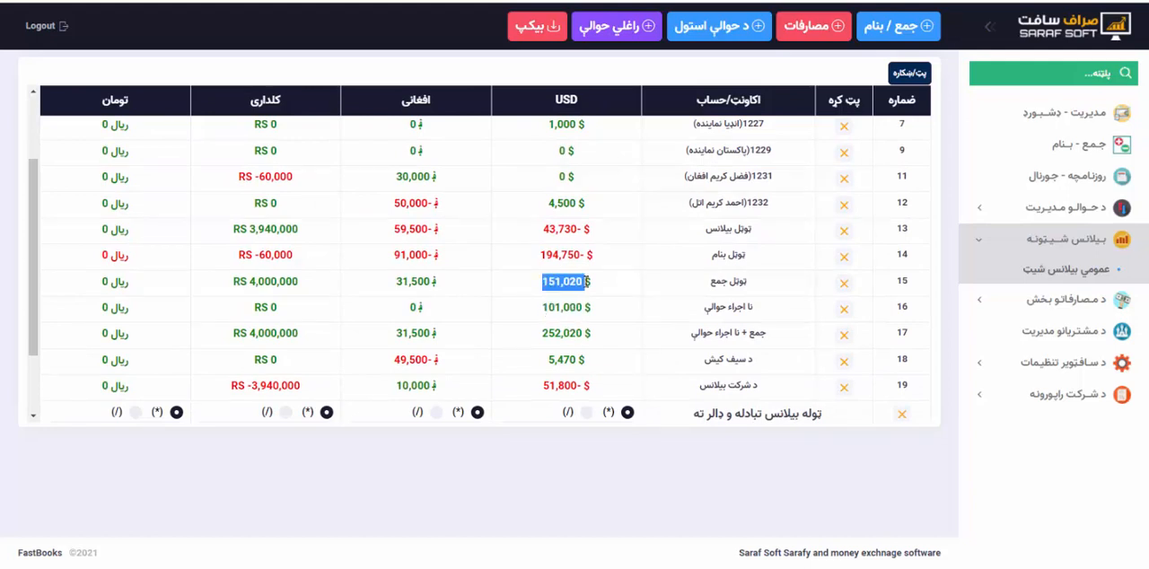
pyautogui.moveTo(543, 333); pyautogui.dragTo(585, 330)
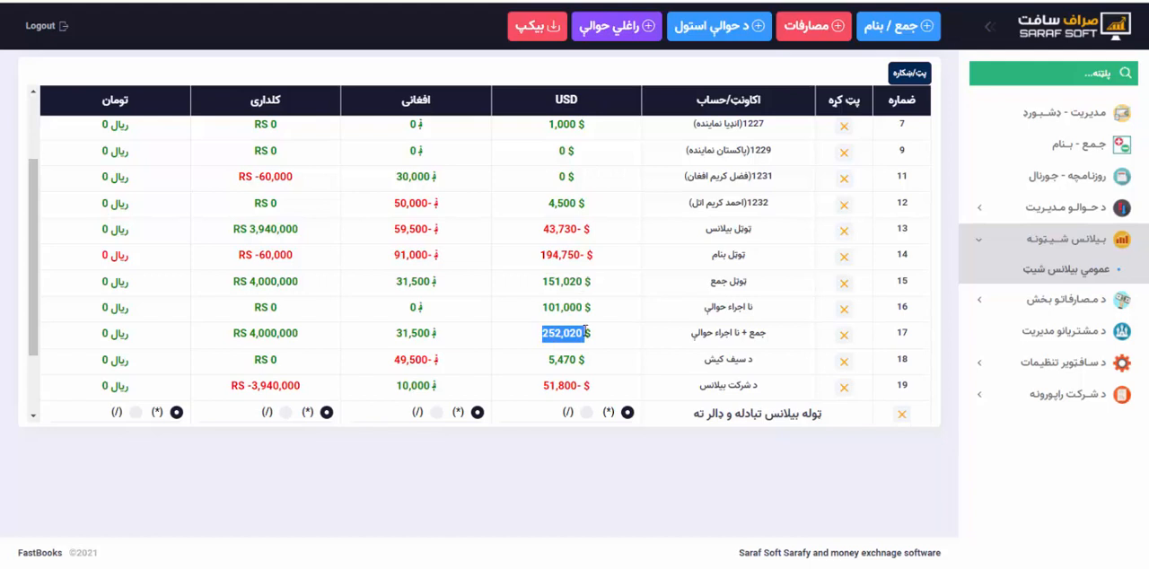
pyautogui.click(575, 332)
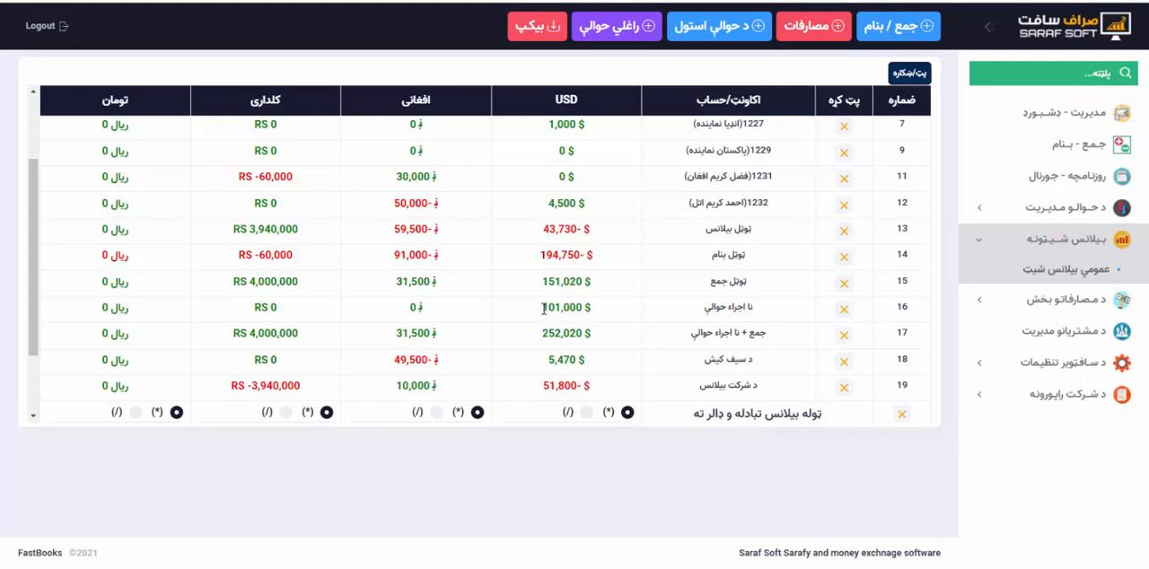
pyautogui.moveTo(543, 307); pyautogui.dragTo(589, 307)
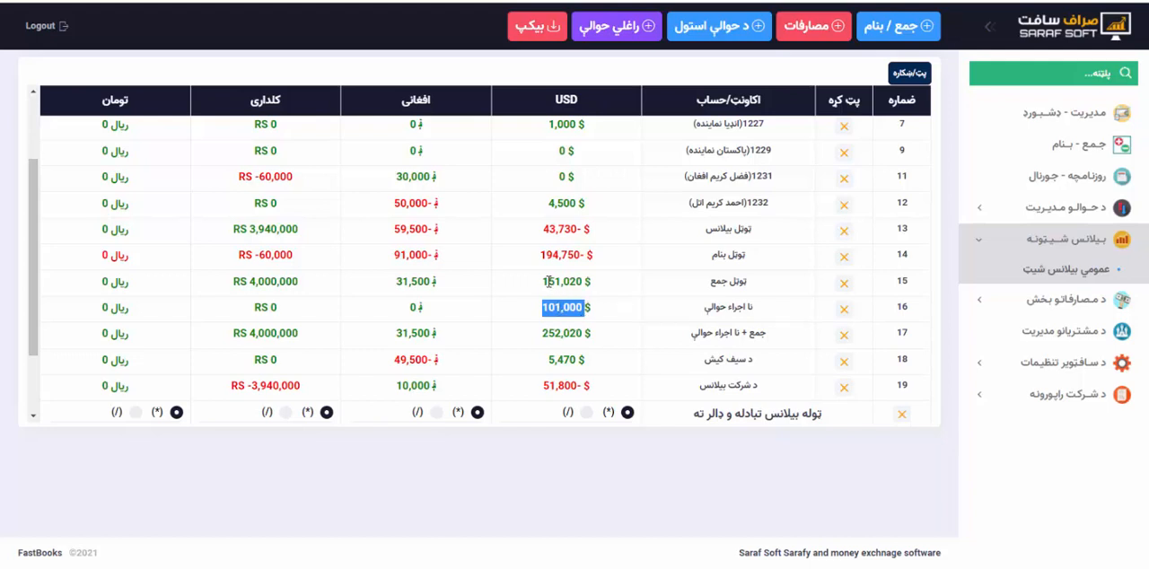
pyautogui.moveTo(543, 281); pyautogui.dragTo(580, 287)
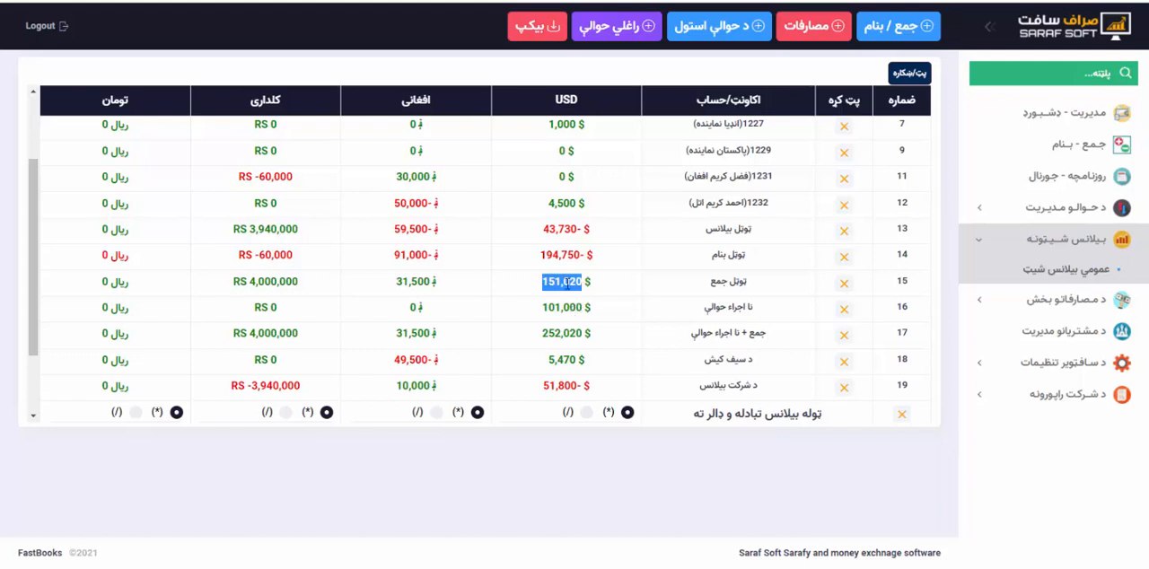
pyautogui.moveTo(542, 333); pyautogui.dragTo(588, 333)
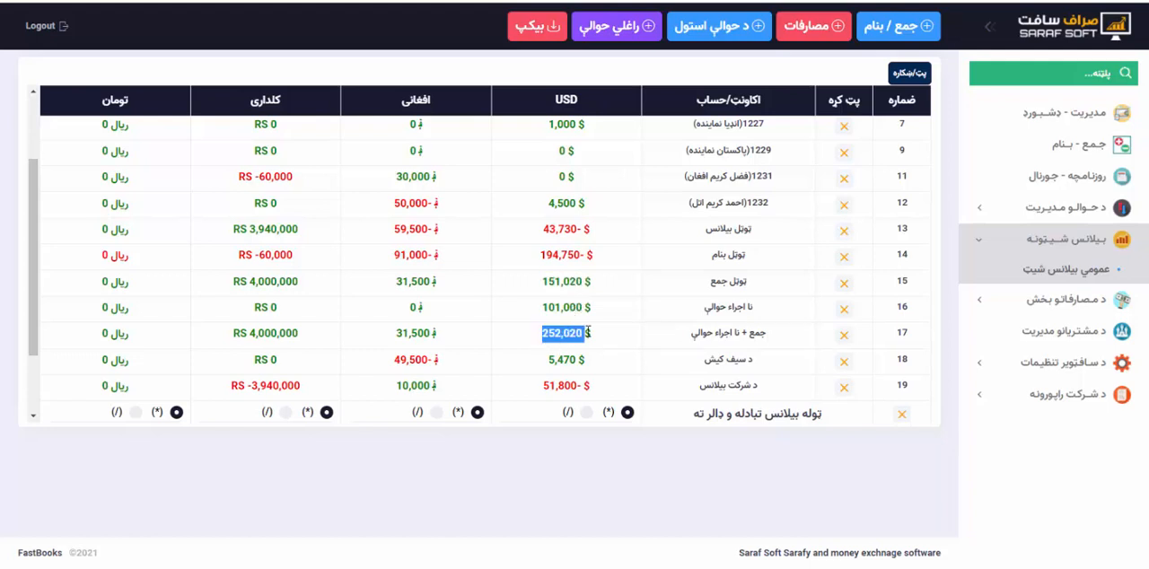
# Examine the USD amounts in the د سیف کیش and د شرکت بیلانس rows.
pyautogui.scroll(-1, 588, 333)
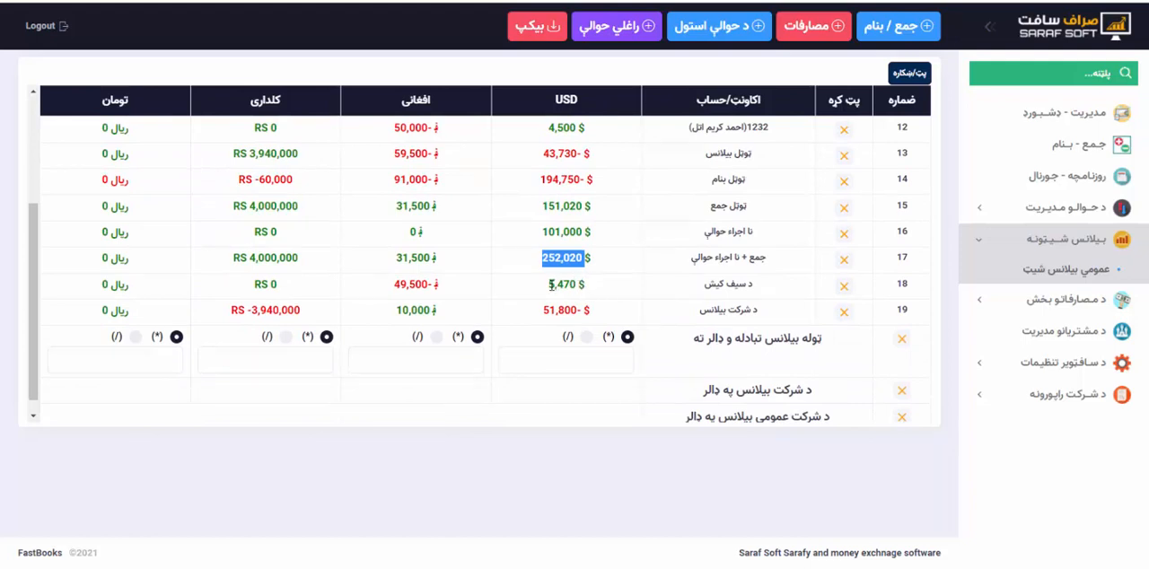
pyautogui.moveTo(549, 284); pyautogui.dragTo(579, 283)
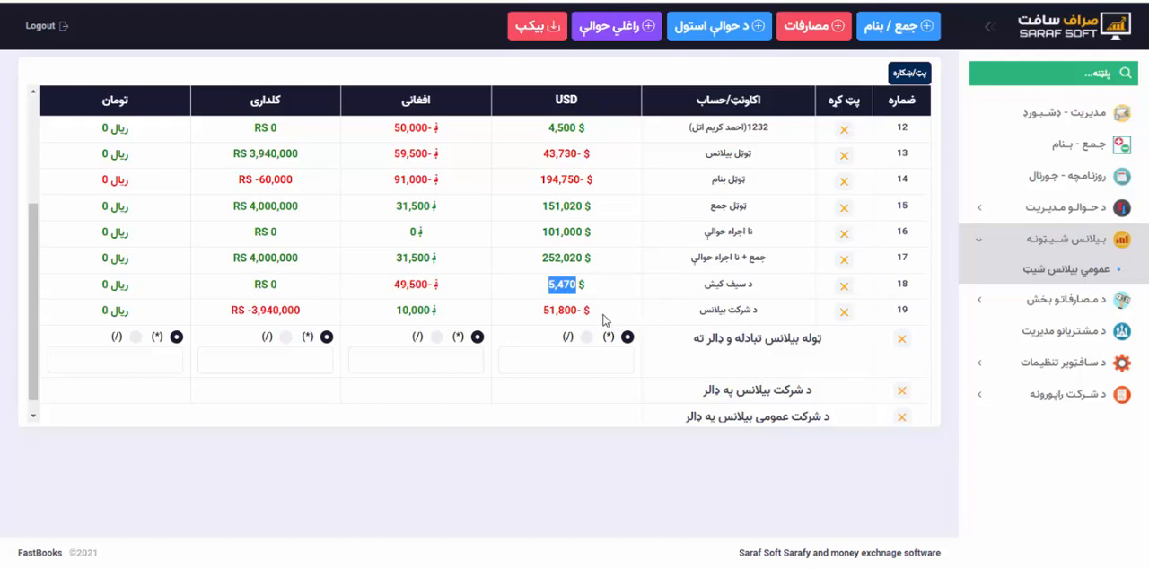
pyautogui.moveTo(594, 319); pyautogui.dragTo(568, 313)
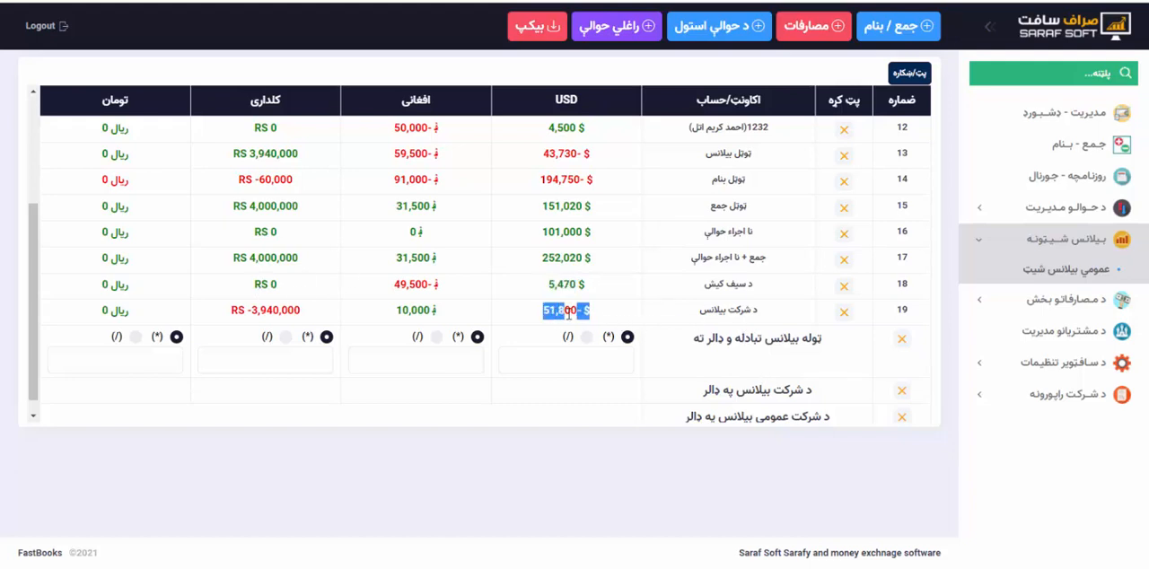
pyautogui.click(615, 312)
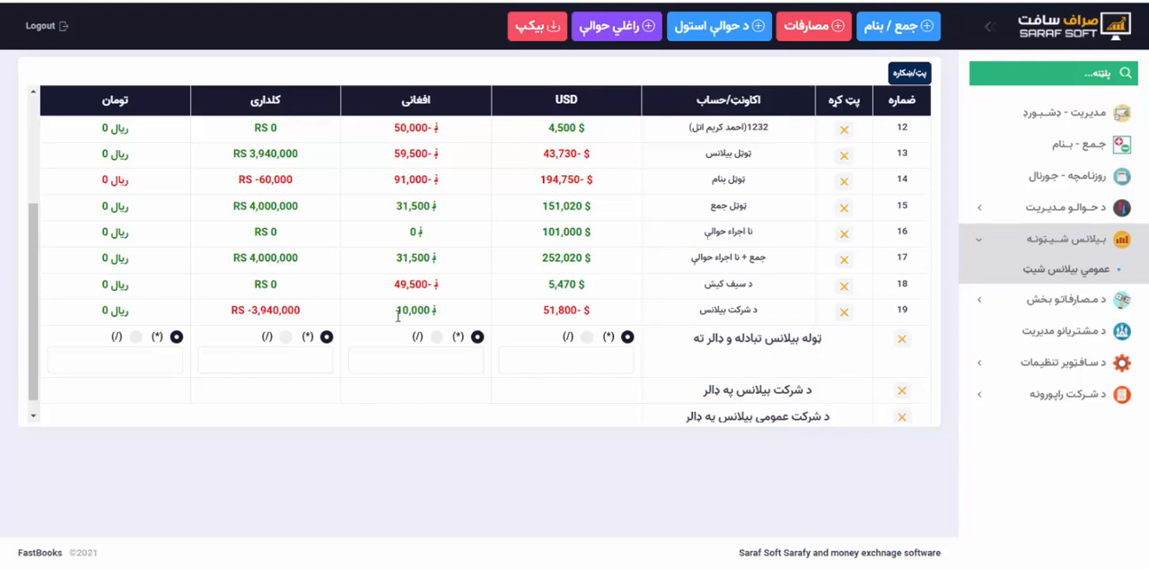
# Examine the کلداری amount of د شرکت بیلانس against the account and total rows in the same column.
pyautogui.moveTo(303, 310); pyautogui.dragTo(251, 310)
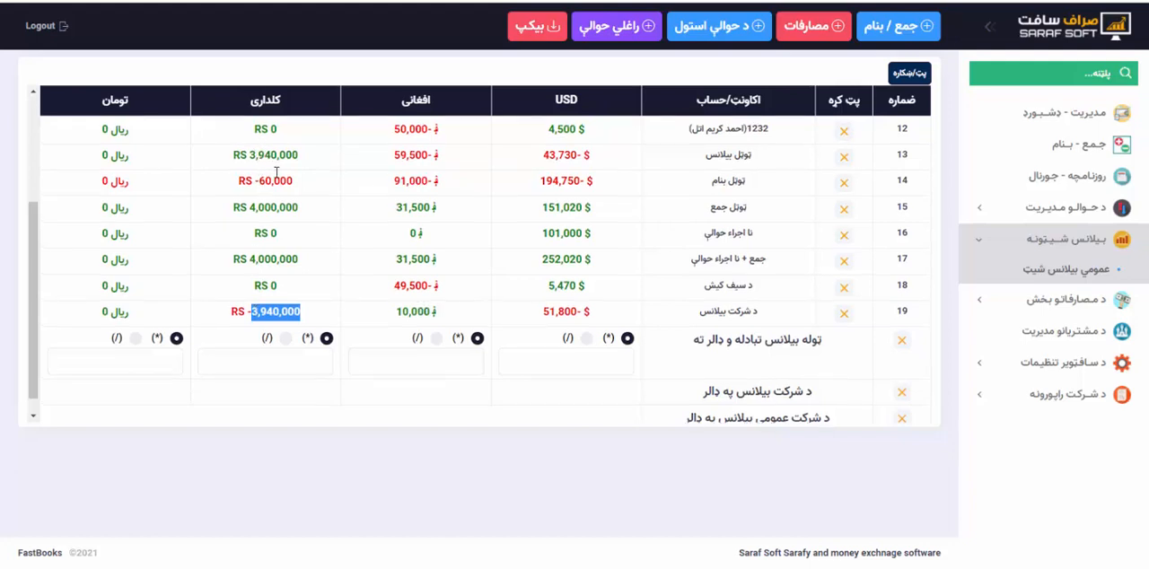
pyautogui.scroll(3, 269, 170)
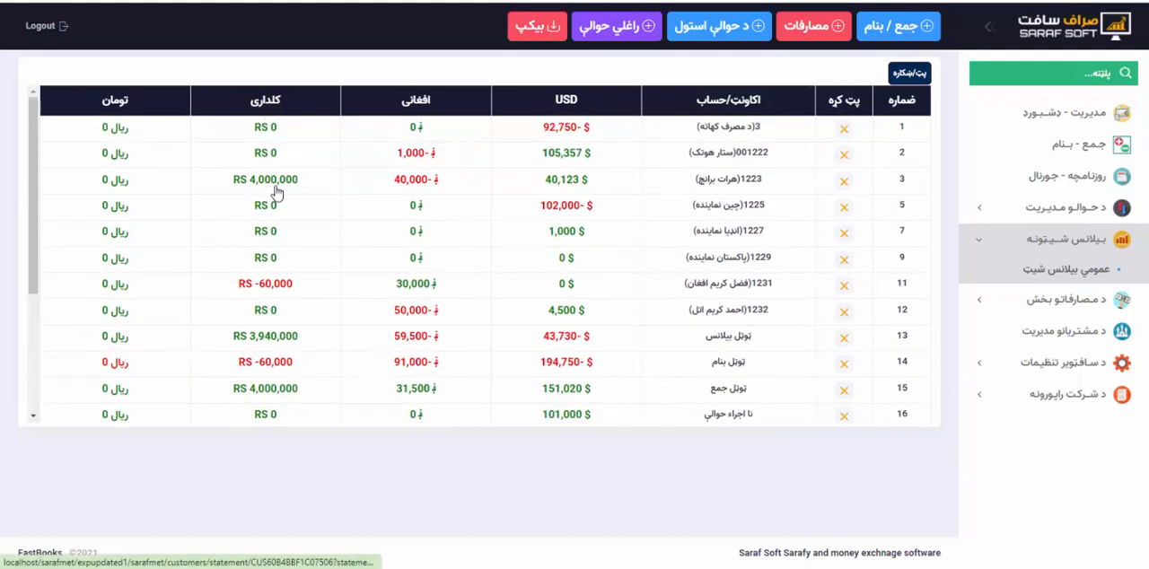
pyautogui.scroll(-3, 290, 206)
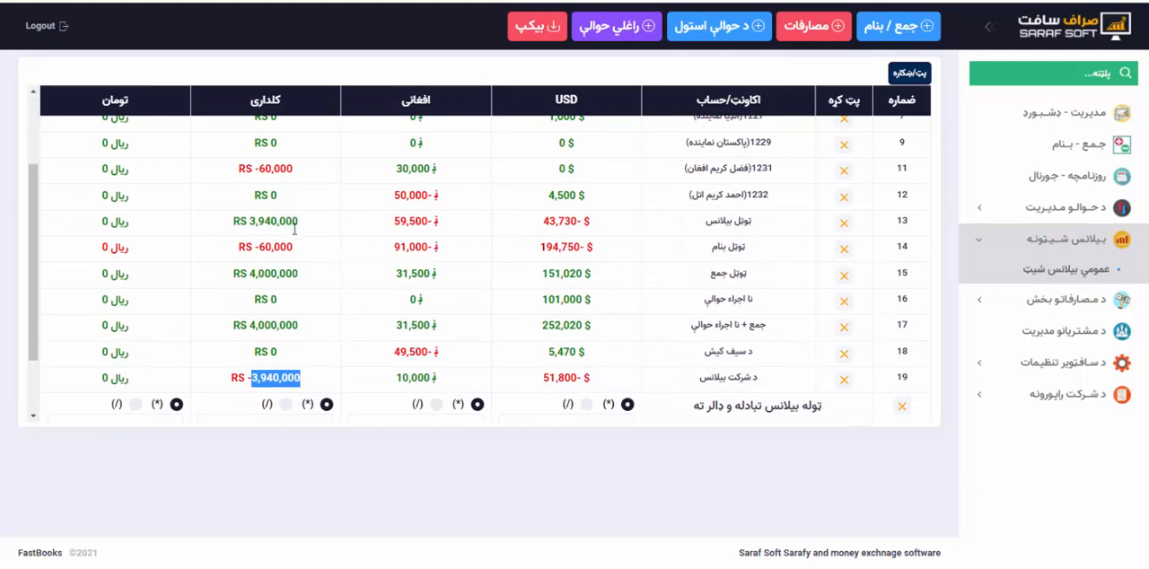
pyautogui.scroll(-2, 290, 242)
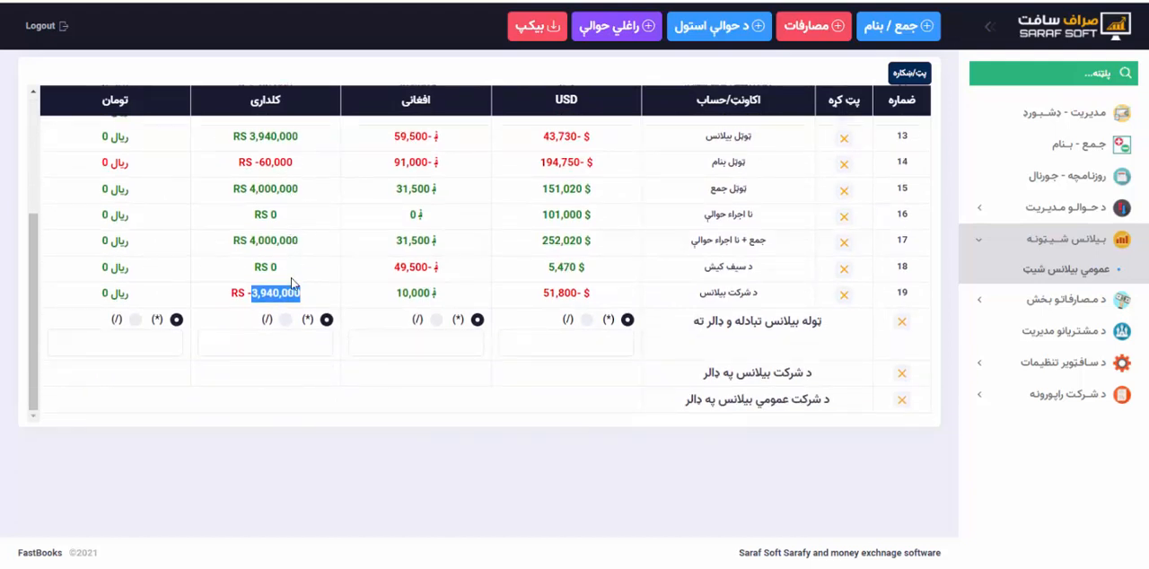
# Set the USD rate in the ټوله بیلانس تبادله و ډالر ته row to 1, keeping multiplication (*) as its operation.
pyautogui.click(312, 298)
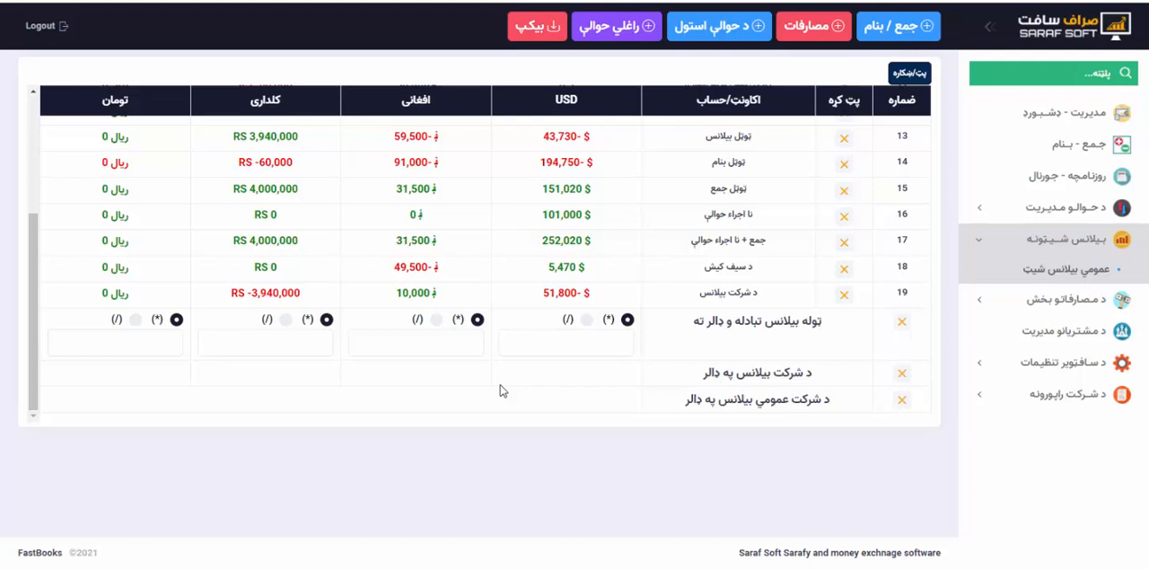
pyautogui.click(558, 349)
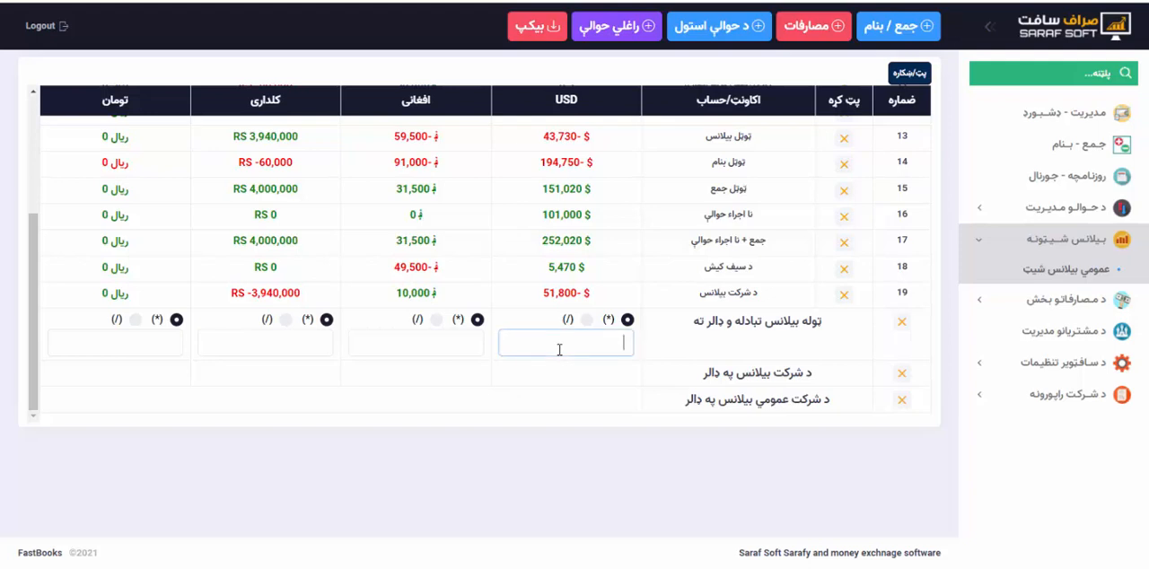
pyautogui.write('ا')
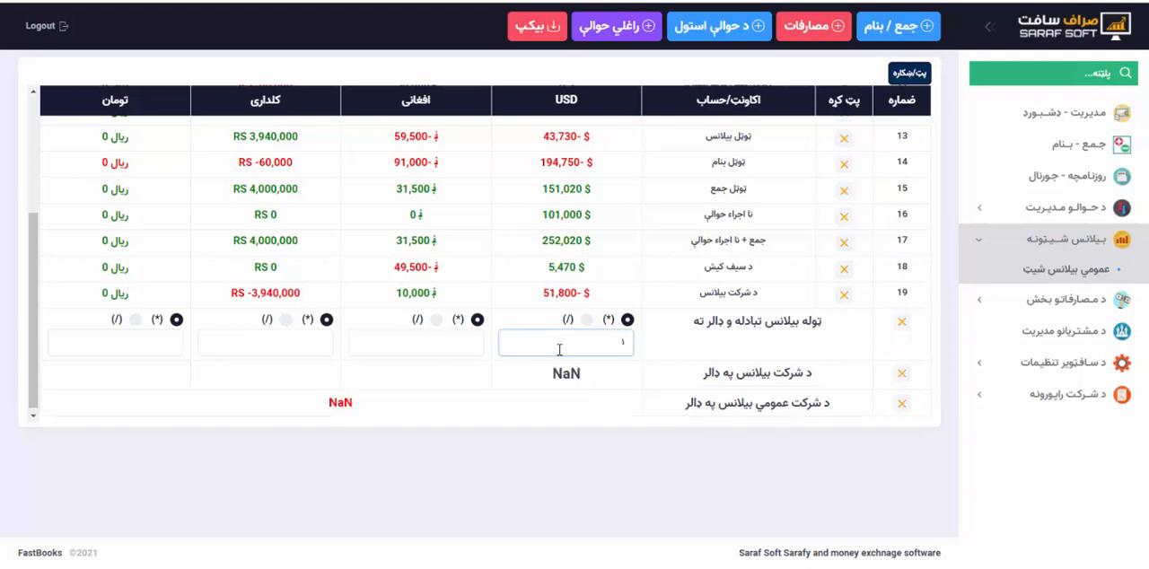
pyautogui.press('BackSpace')
pyautogui.press('super+space')
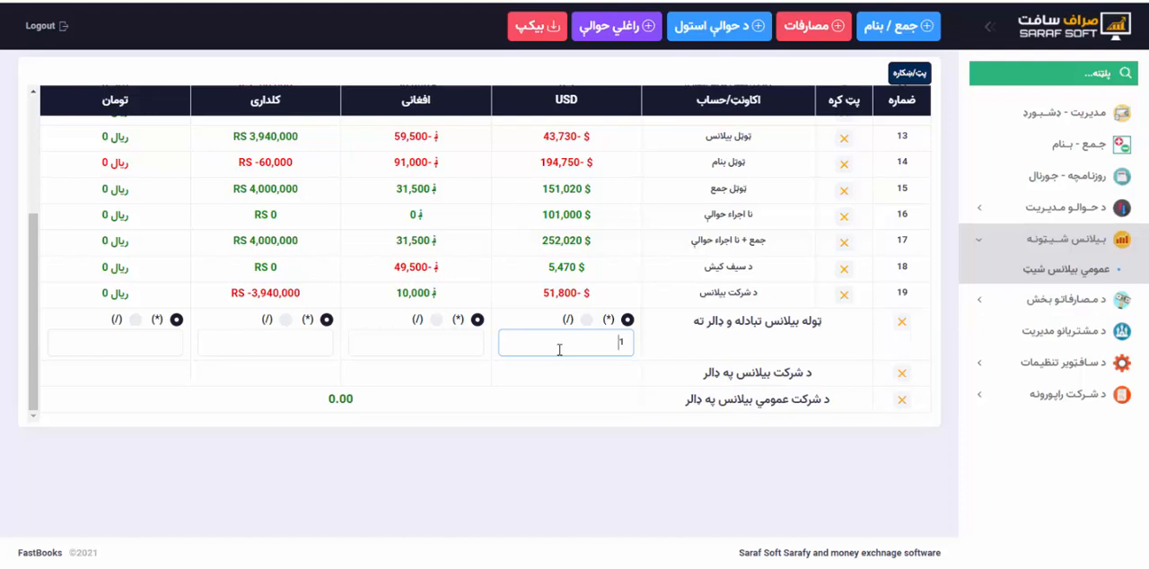
# Set the افغانی conversion rate to 77 with division (/) and compare the company balance with its dollar equivalent.
pyautogui.click(430, 343)
pyautogui.write('77')
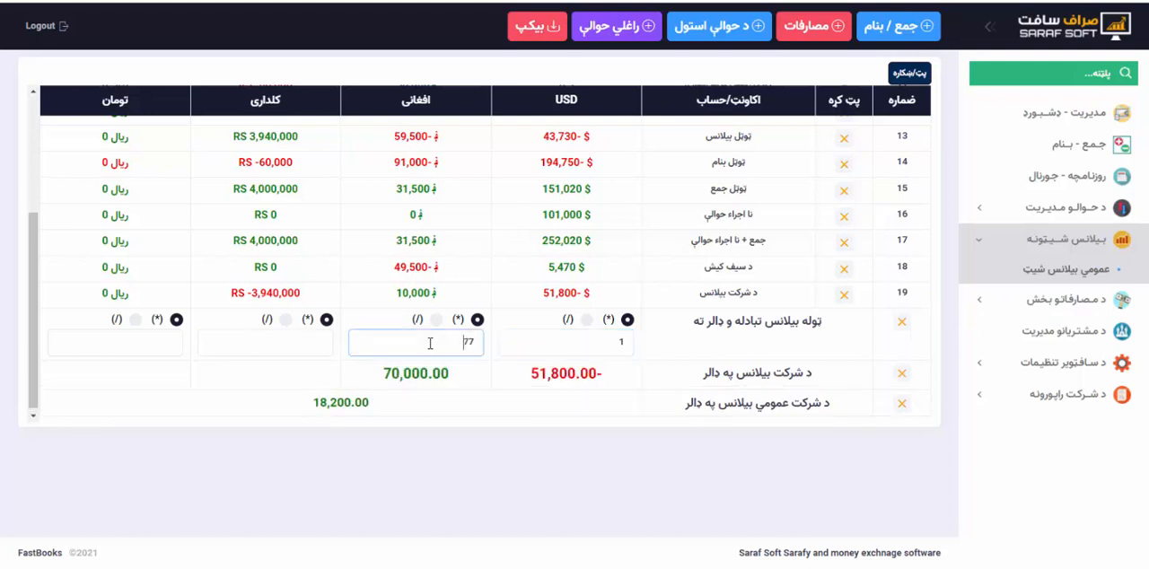
pyautogui.click(436, 320)
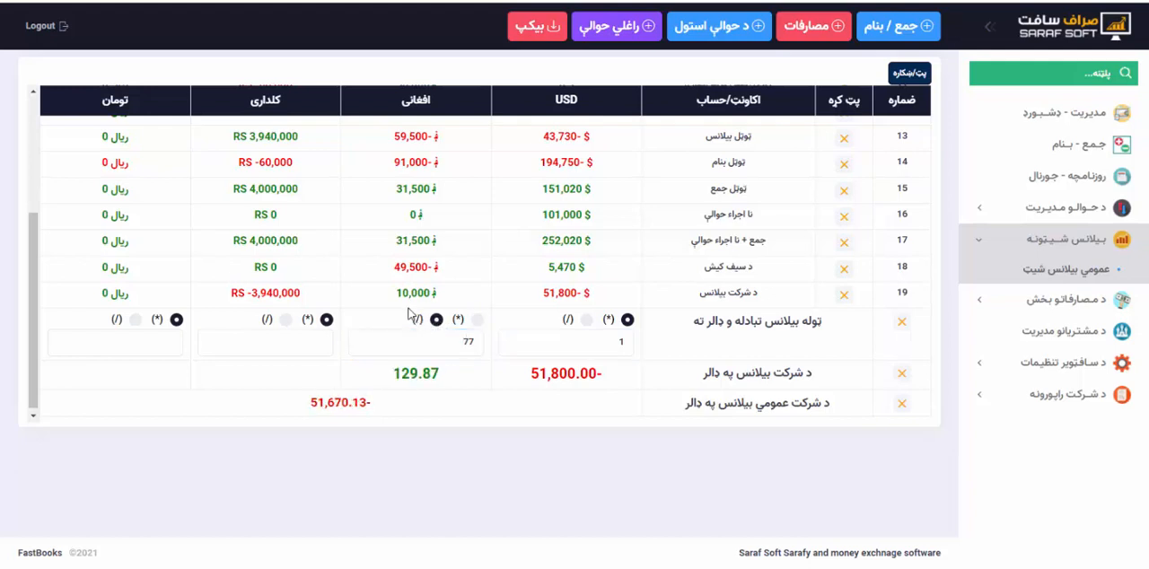
pyautogui.moveTo(397, 293); pyautogui.dragTo(426, 292)
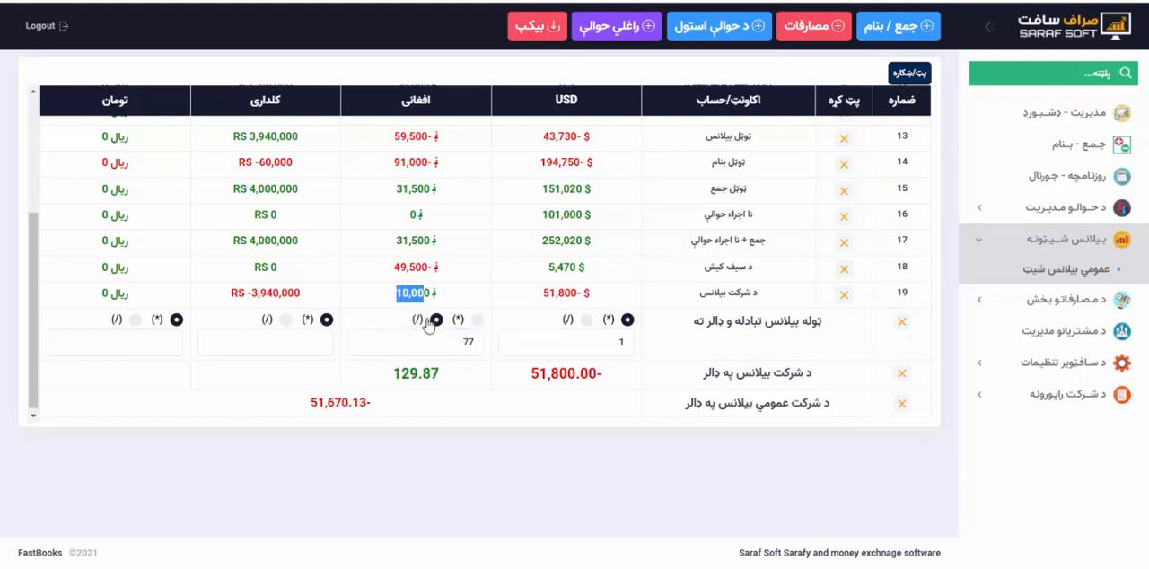
pyautogui.moveTo(394, 375); pyautogui.dragTo(446, 374)
pyautogui.click(446, 373)
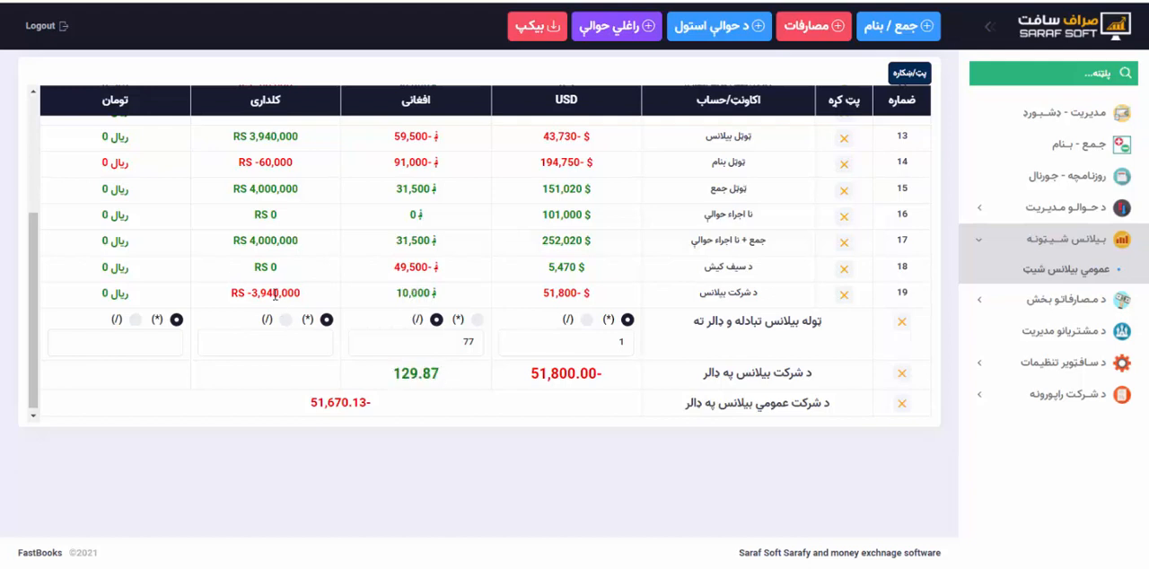
# Set the کلداری conversion rate to 155 with division (/) and compare the company balance with its dollar equivalent.
pyautogui.click(262, 349)
pyautogui.write('16')
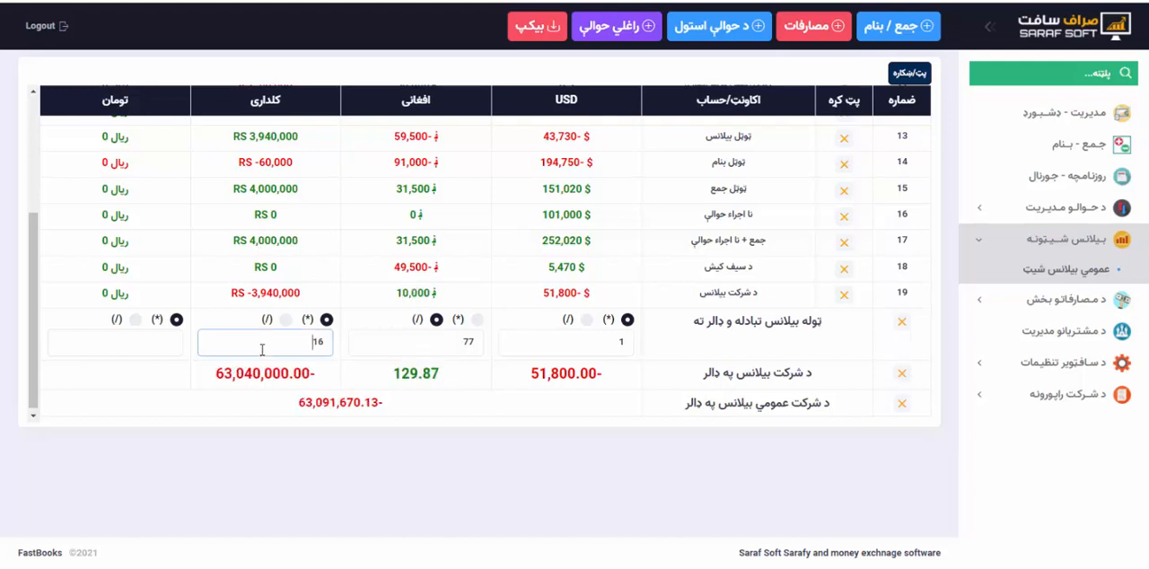
pyautogui.press('BackSpace')
pyautogui.write('55')
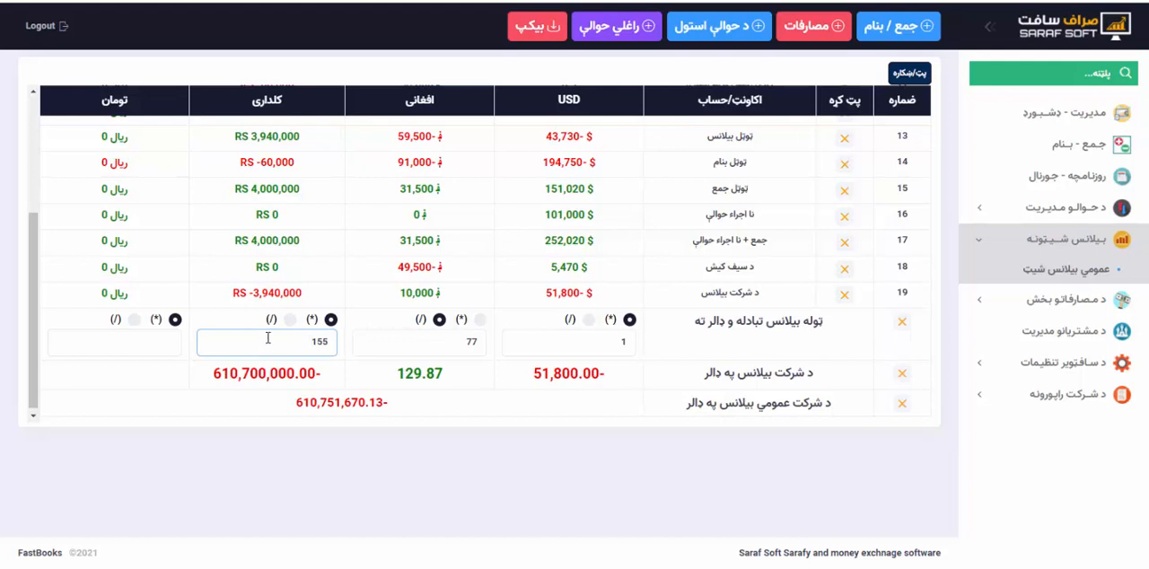
pyautogui.click(289, 320)
pyautogui.moveTo(250, 295); pyautogui.dragTo(302, 295)
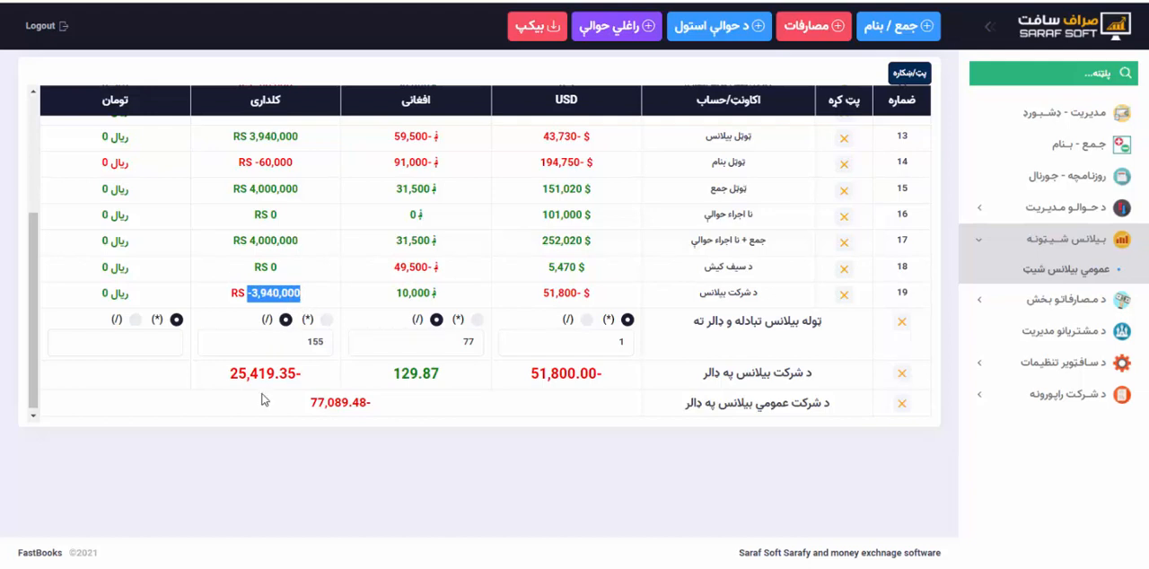
pyautogui.moveTo(230, 376); pyautogui.dragTo(296, 375)
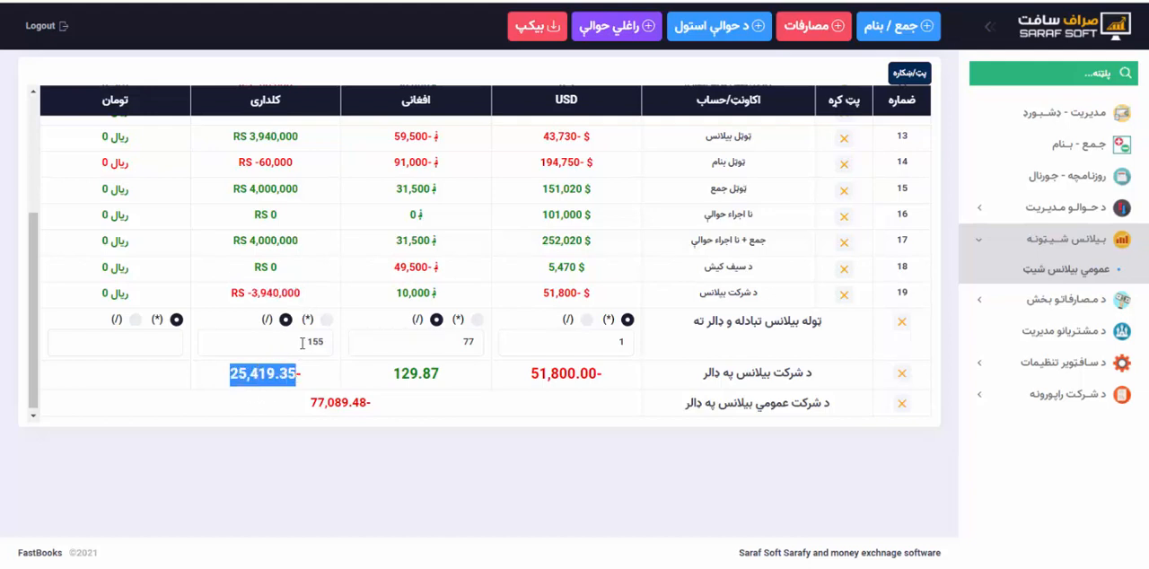
# Compare the per-currency amounts in د شرکت بیلانس په ډالر with the overall د شرکت عمومي بیلانس په ډالر total.
pyautogui.moveTo(537, 374); pyautogui.dragTo(623, 369)
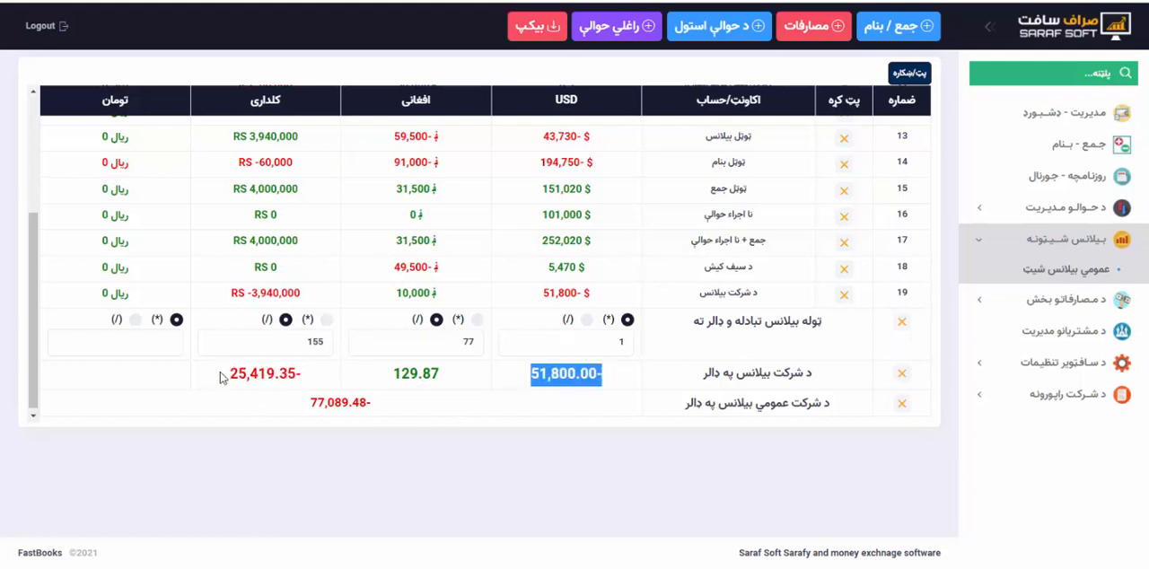
pyautogui.moveTo(218, 372); pyautogui.dragTo(366, 427)
pyautogui.moveTo(310, 403); pyautogui.dragTo(371, 404)
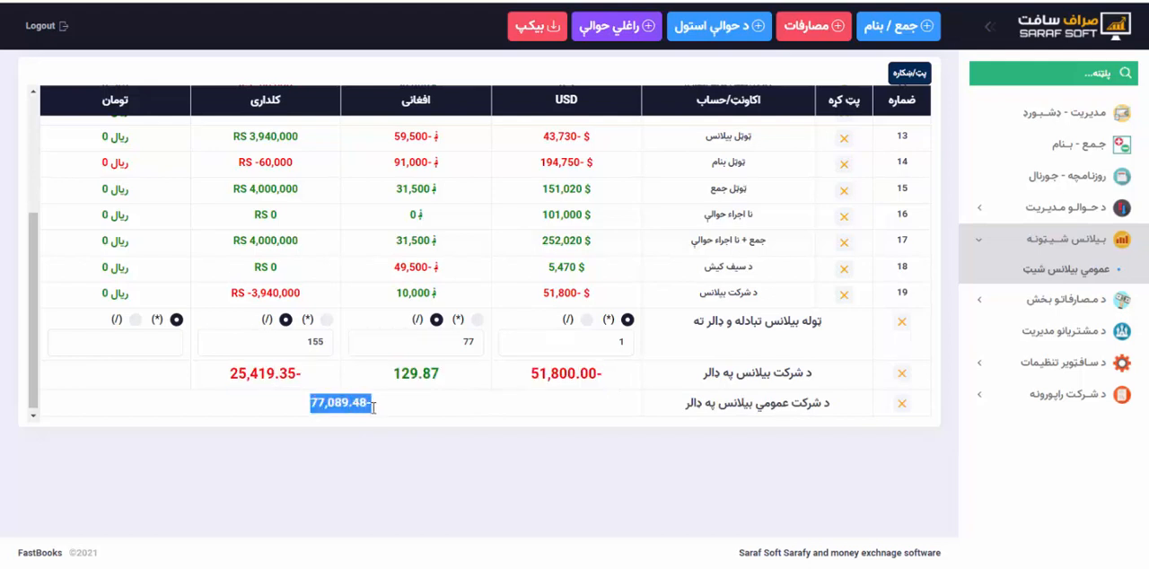
pyautogui.click(384, 411)
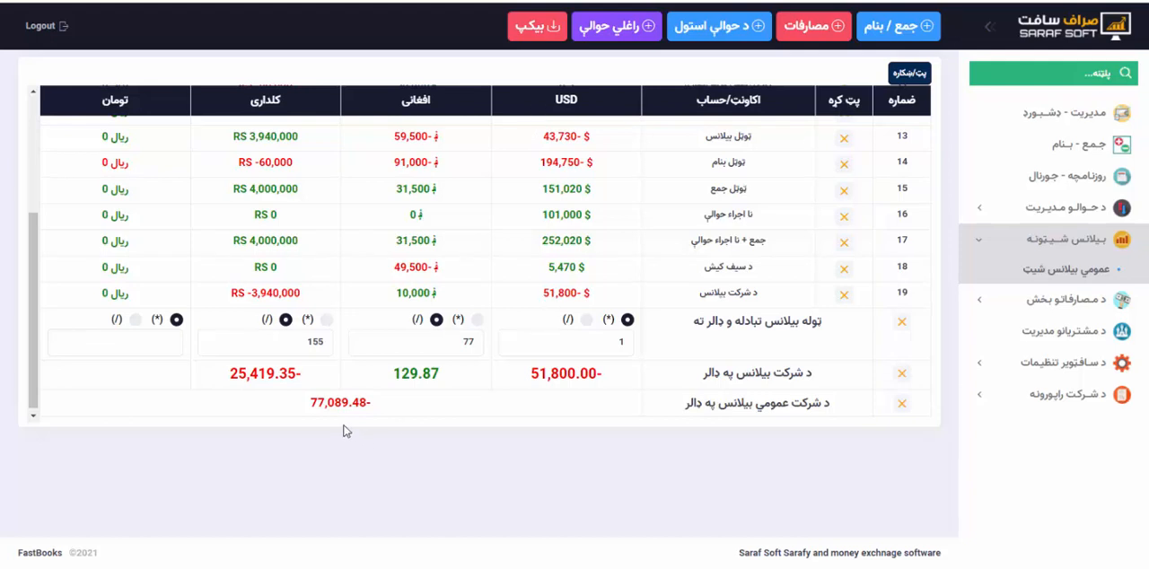
pyautogui.moveTo(311, 403); pyautogui.dragTo(368, 403)
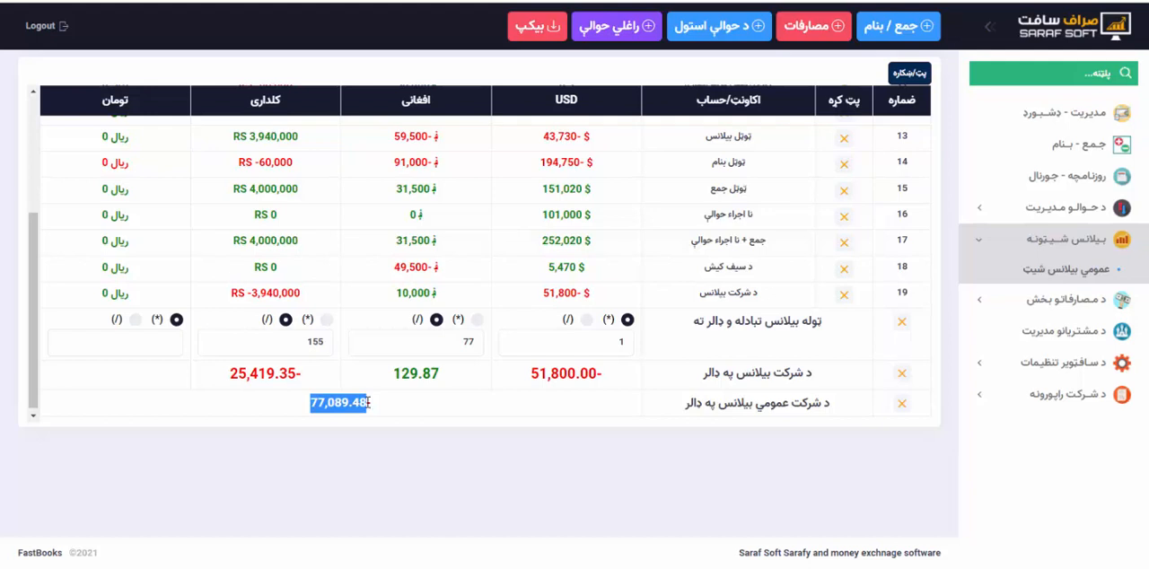
pyautogui.click(368, 402)
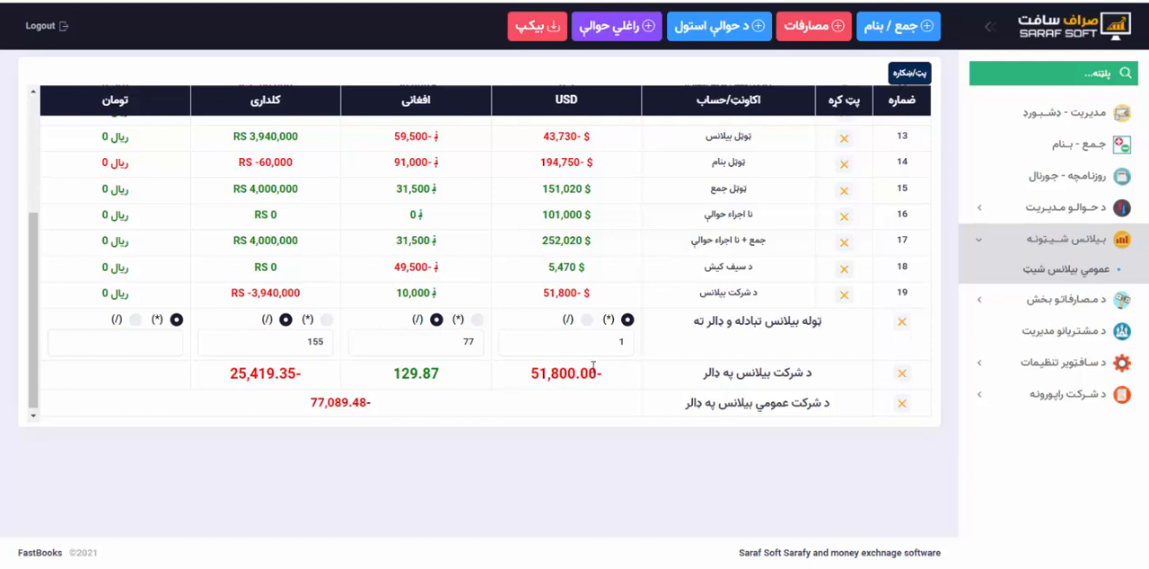
# Set the USD conversion rate to 155, try division (/), and switch its operation back to multiplication (*).
pyautogui.doubleClick(620, 346)
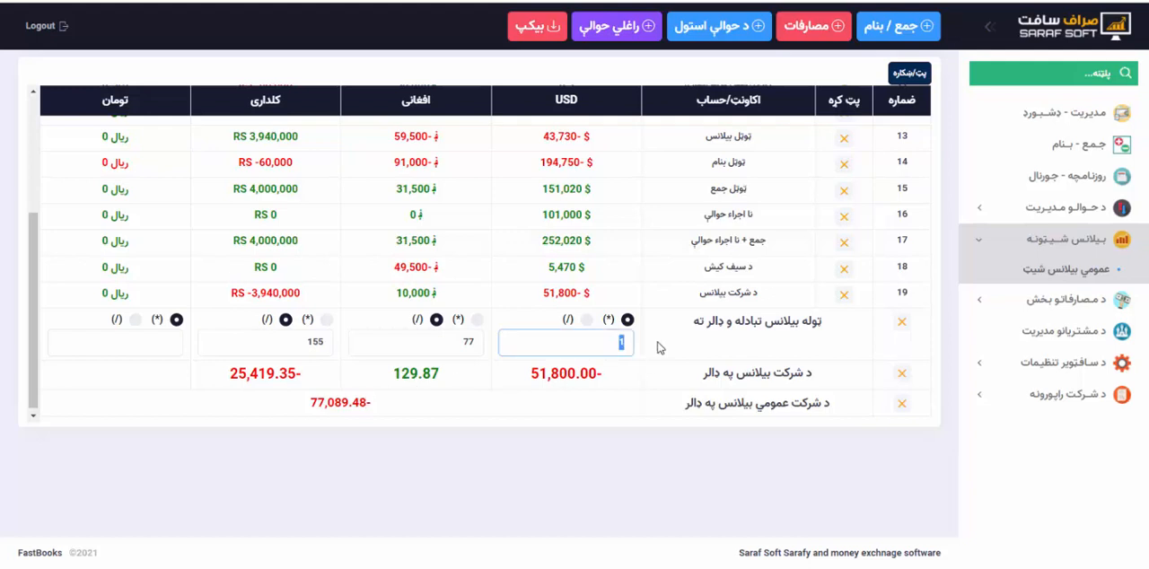
pyautogui.write('155')
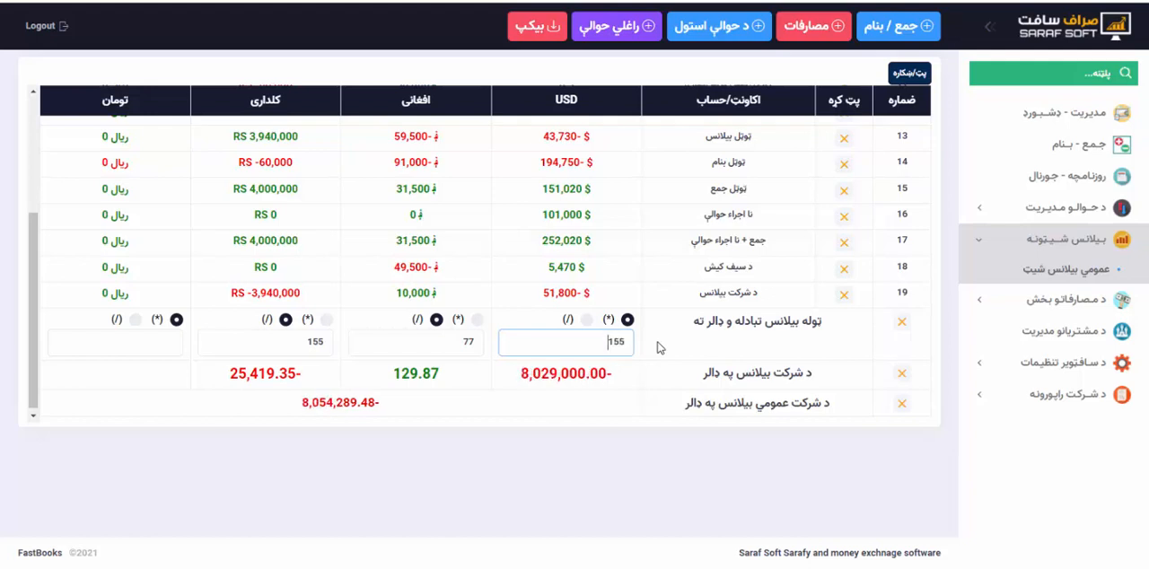
pyautogui.click(587, 320)
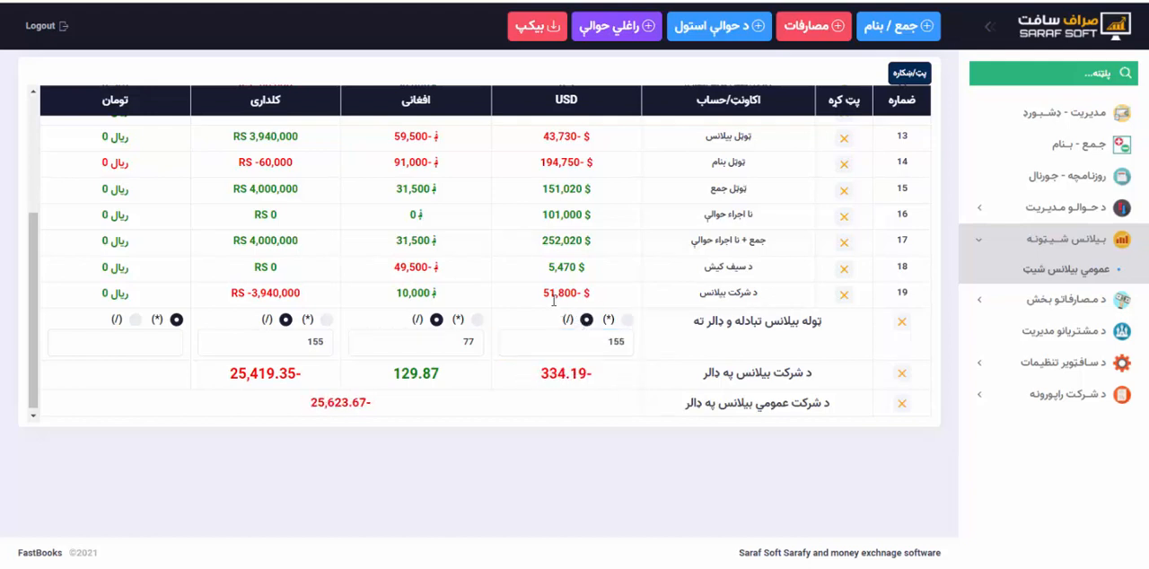
pyautogui.click(627, 319)
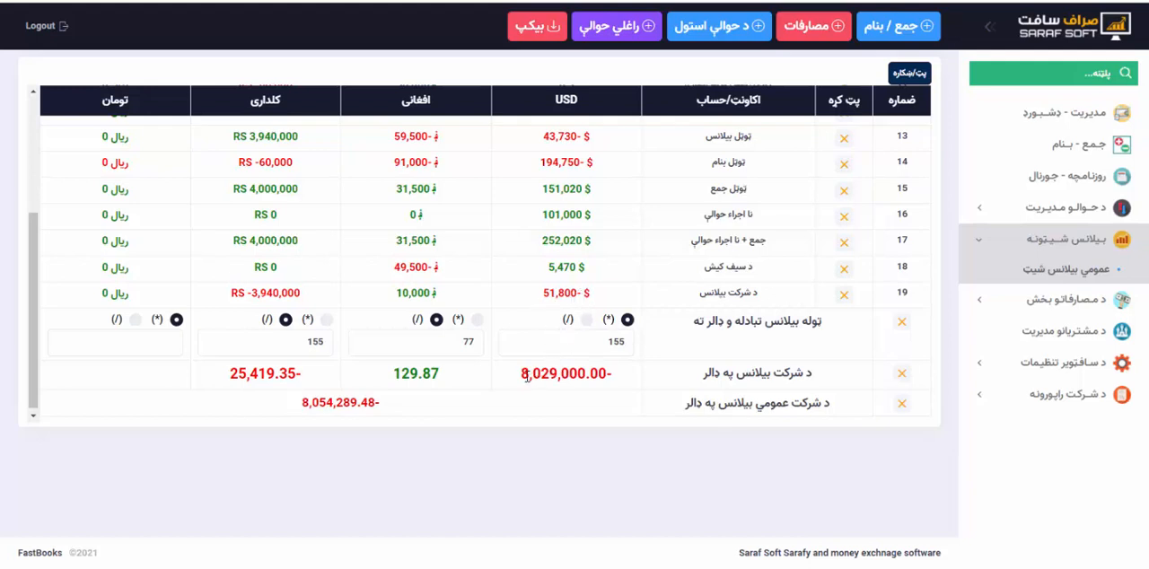
# Set the افغانی conversion rate to 2.1 and its operation to multiplication (*).
pyautogui.doubleClick(461, 341)
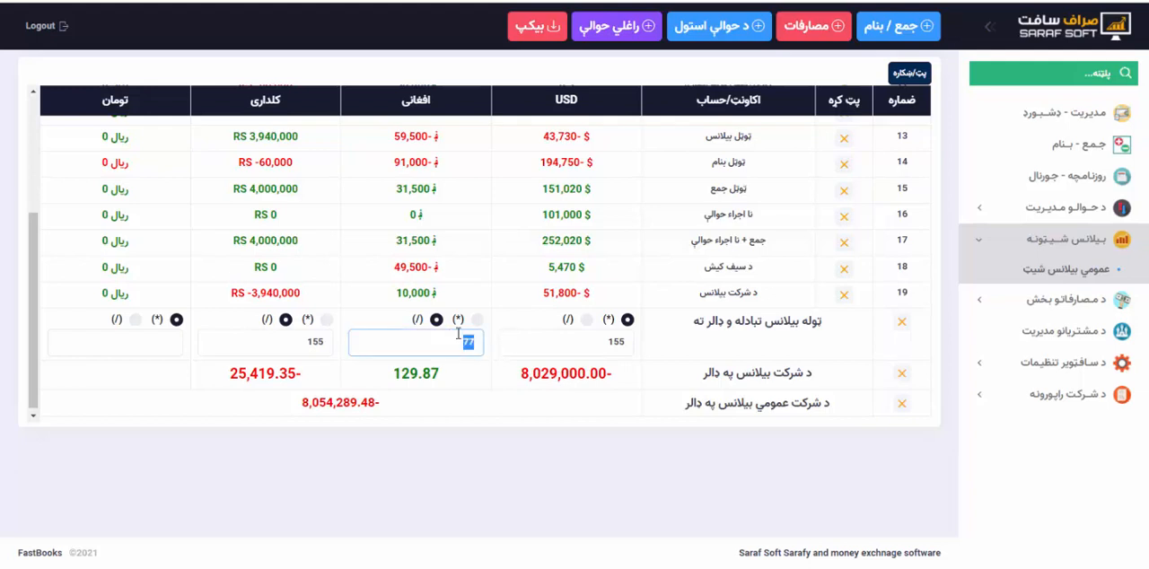
pyautogui.write('2.1')
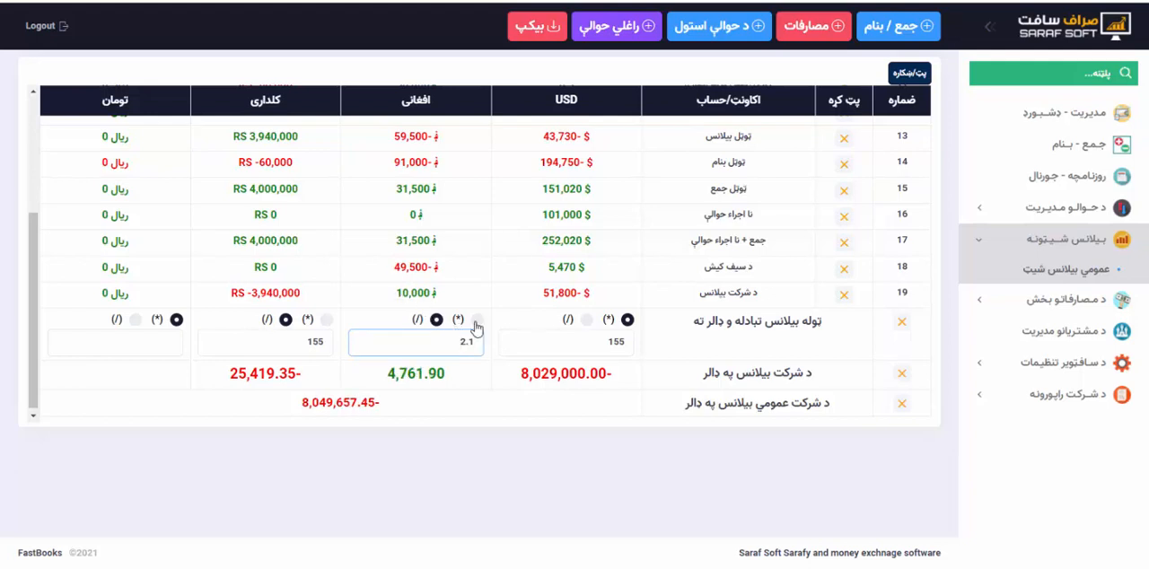
pyautogui.click(476, 321)
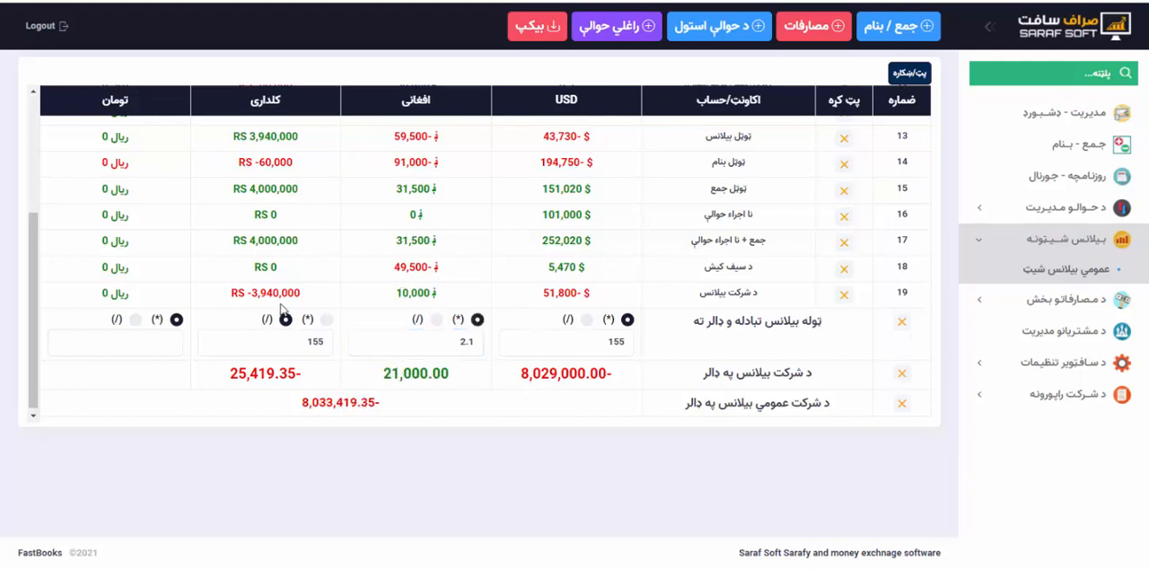
# Set the کلداری conversion rate to 1 and check the overall total in the د شرکت عمومي بیلانس په ډالر row.
pyautogui.doubleClick(303, 342)
pyautogui.write('1')
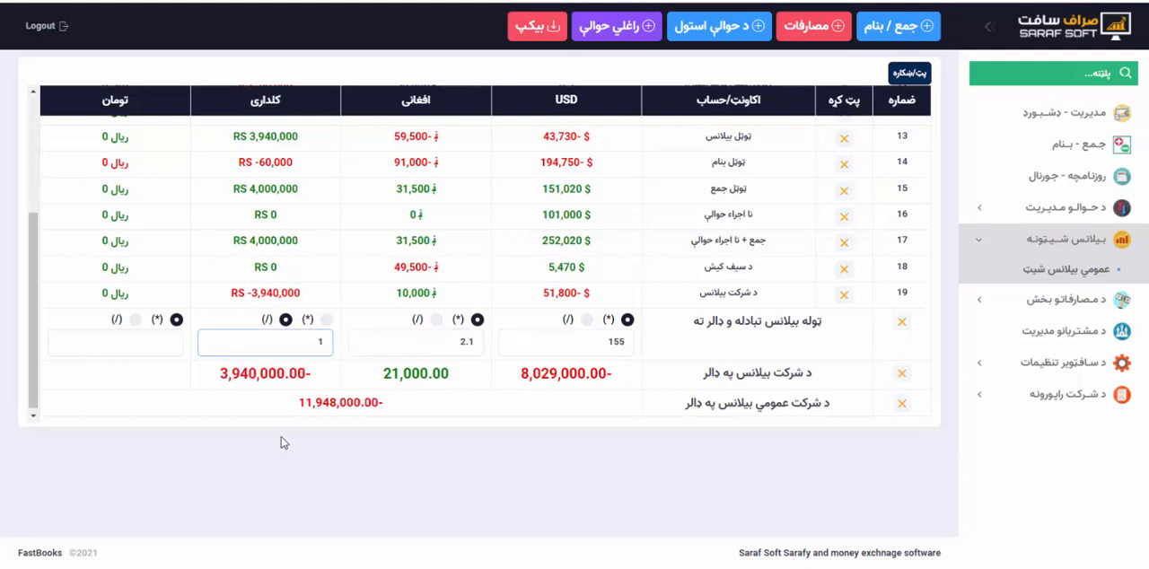
pyautogui.moveTo(297, 403); pyautogui.dragTo(418, 416)
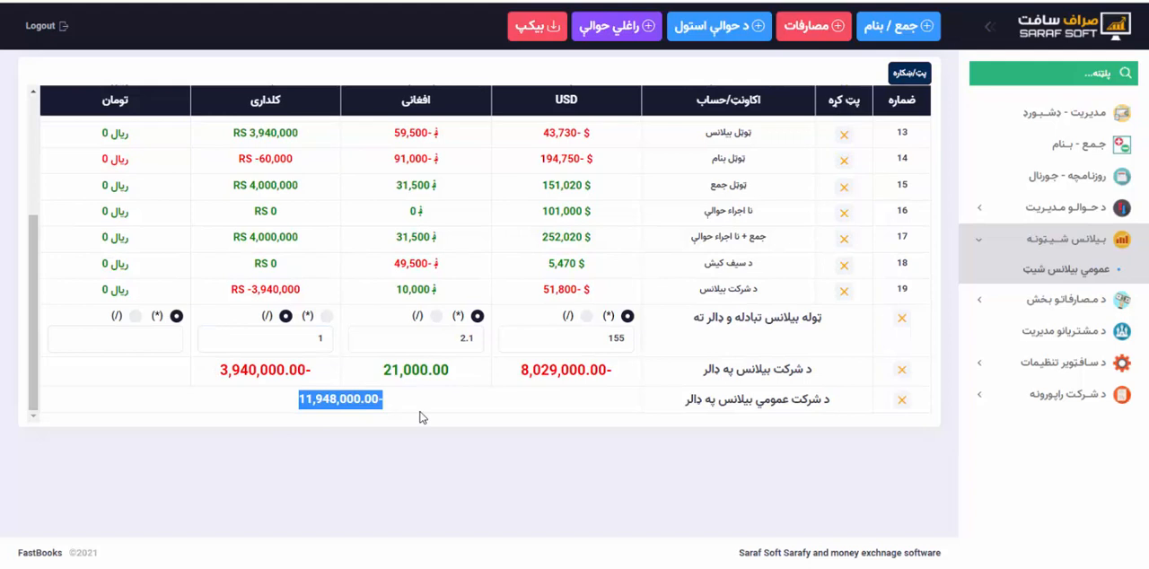
pyautogui.click(498, 405)
# Review the account and total rows of the balance sheet, and open the مصارفات expense list.
pyautogui.scroll(3, 499, 405)
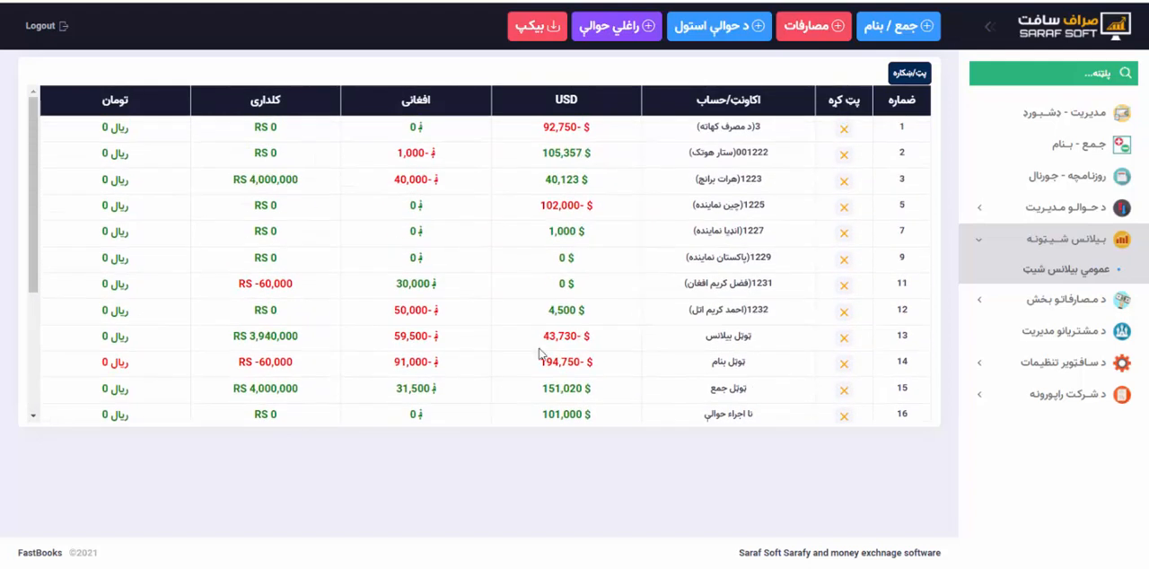
pyautogui.scroll(-3, 784, 294)
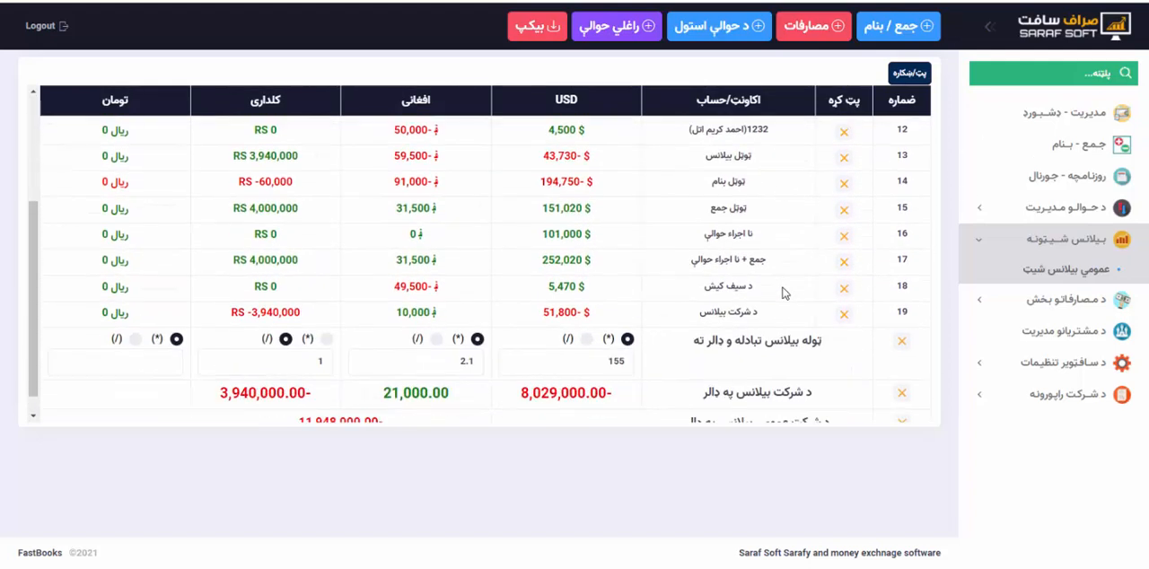
pyautogui.click(1066, 302)
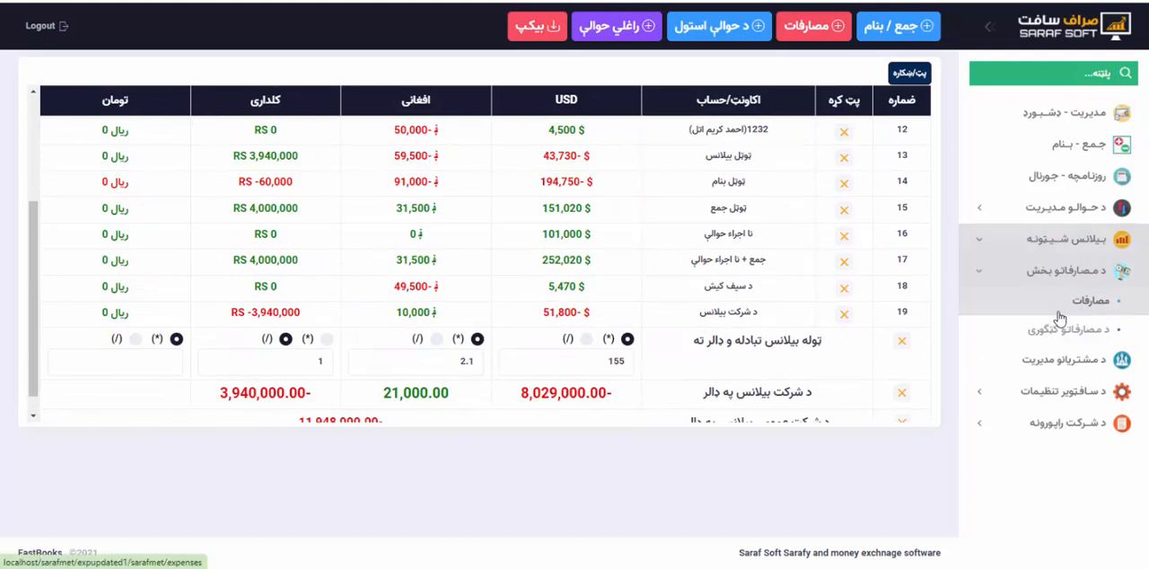
pyautogui.click(1077, 313)
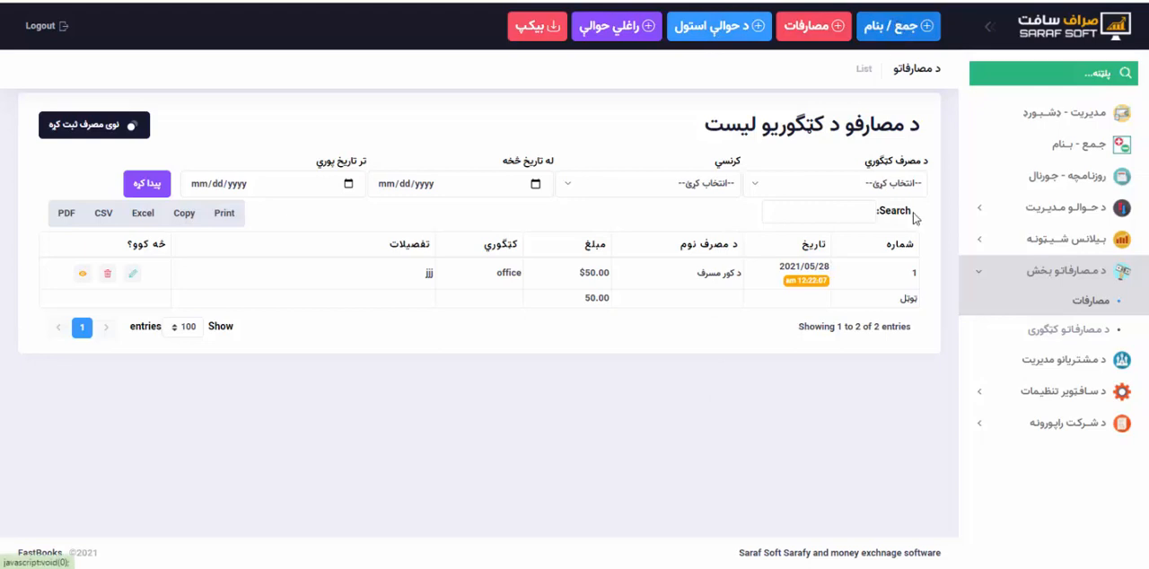
# Open a blank new-currency form from the کرنسي list in the software settings and view the available currency symbols.
pyautogui.click(1034, 388)
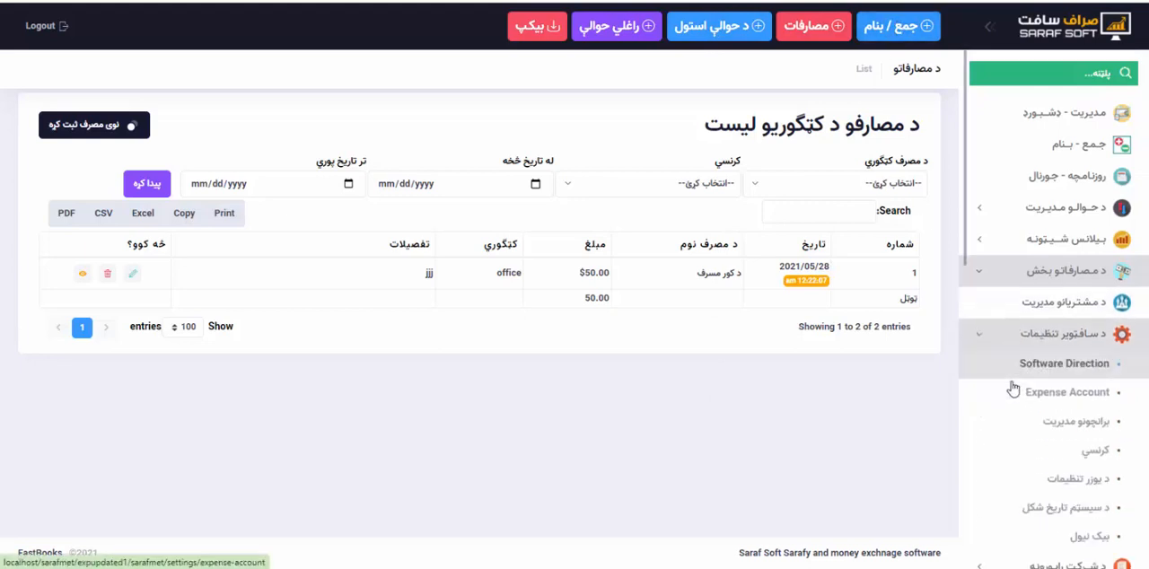
pyautogui.scroll(-1, 1070, 426)
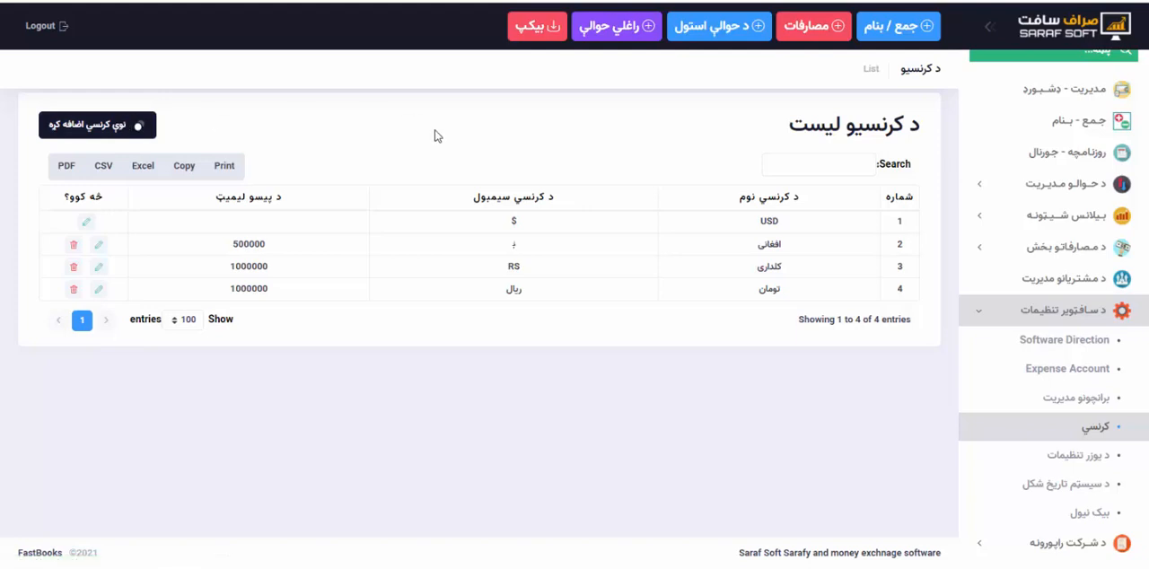
pyautogui.click(841, 136)
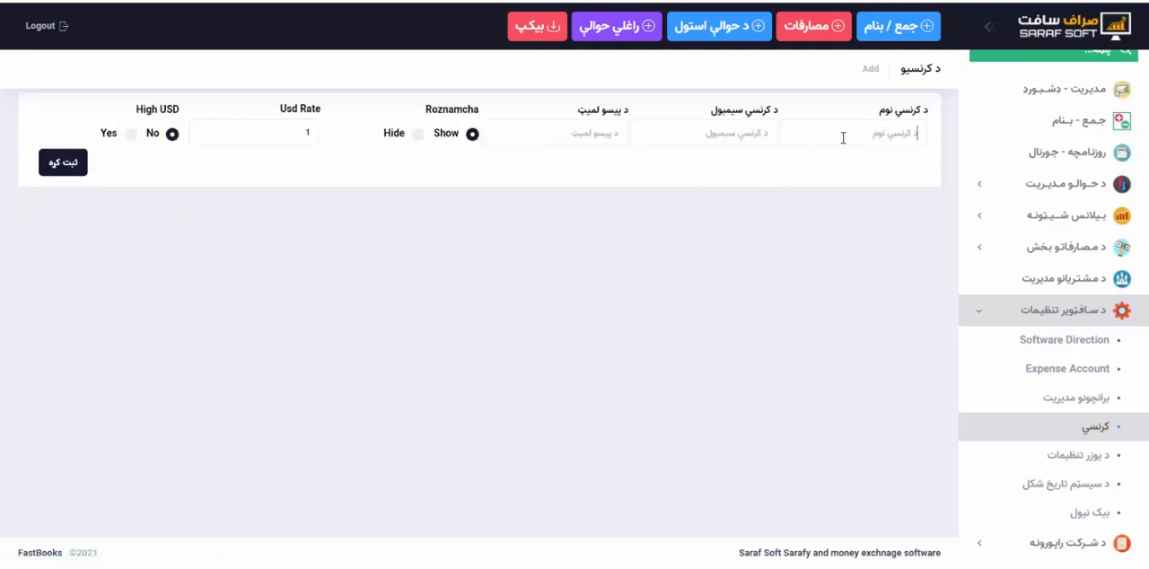
pyautogui.click(746, 136)
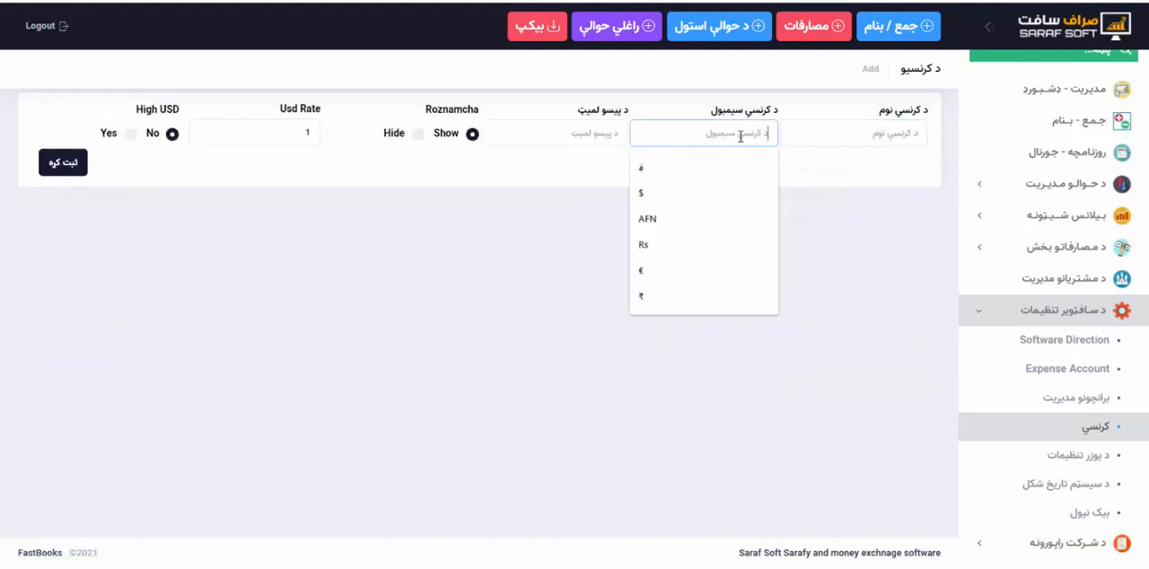
# Open the system date format settings (د سیسټم تاریخ شکل) and select هجري شمسي تاریخ as the date type.
pyautogui.click(874, 318)
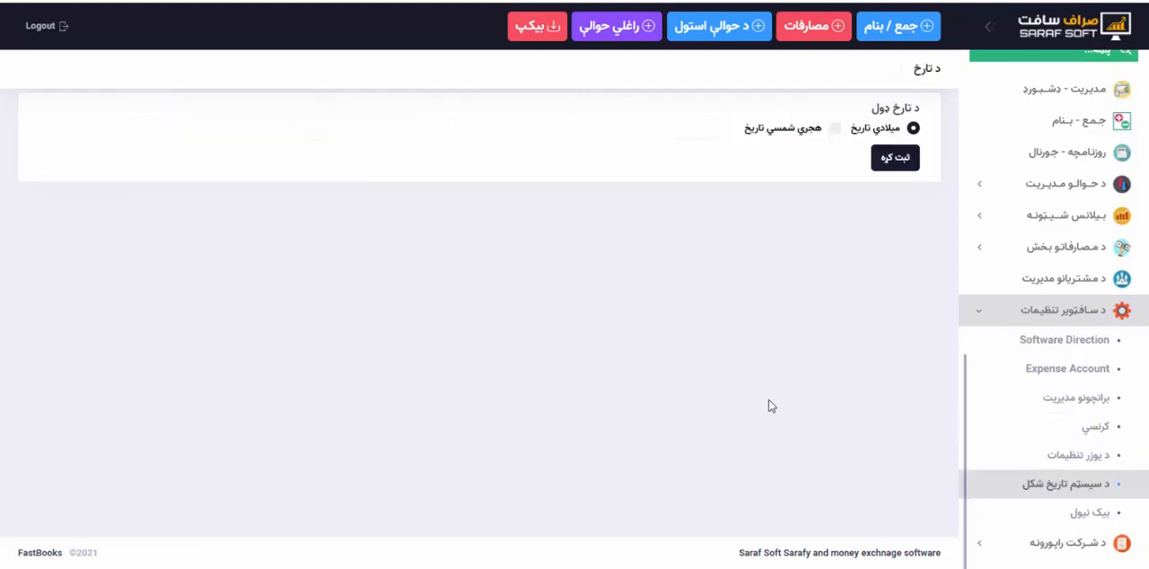
pyautogui.click(835, 128)
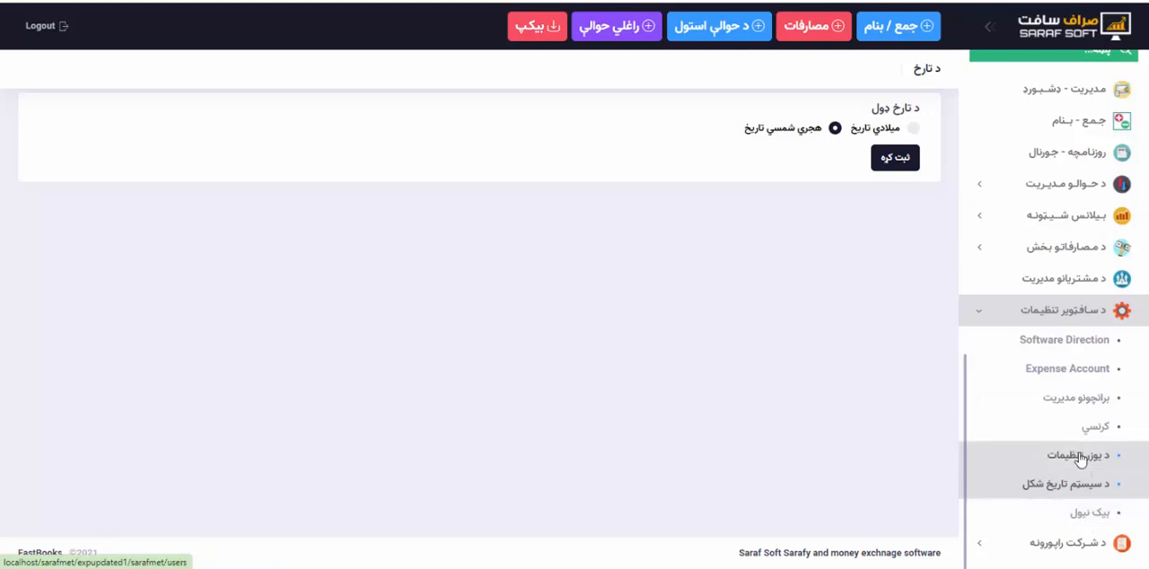
# Return to the management dashboard and look over its currency totals and recent transactions.
pyautogui.click(984, 321)
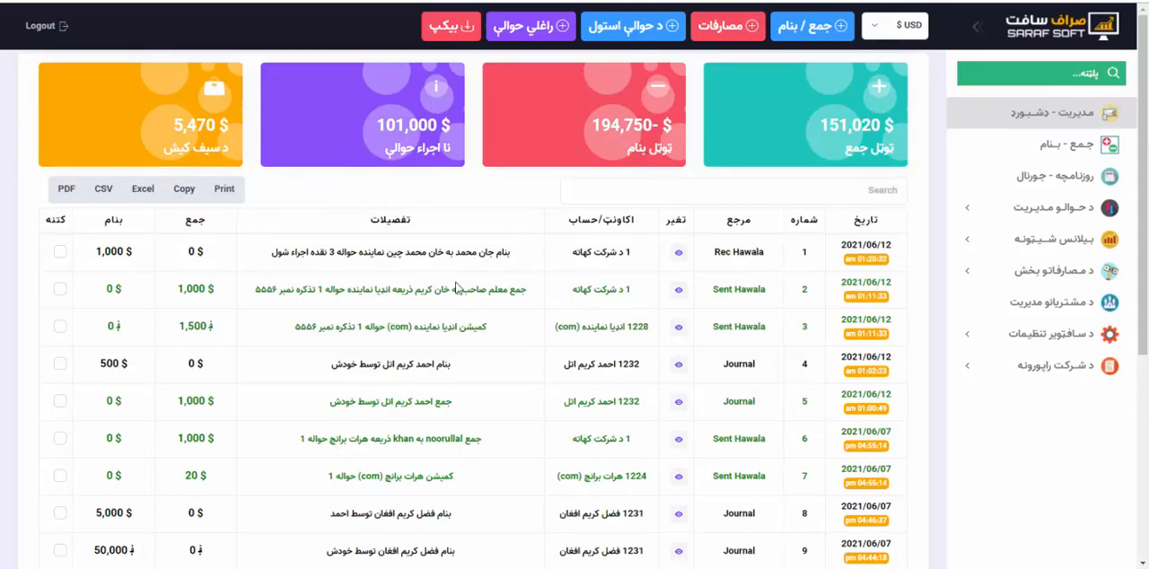
pyautogui.scroll(-3, 456, 287)
pyautogui.scroll(3, 456, 287)
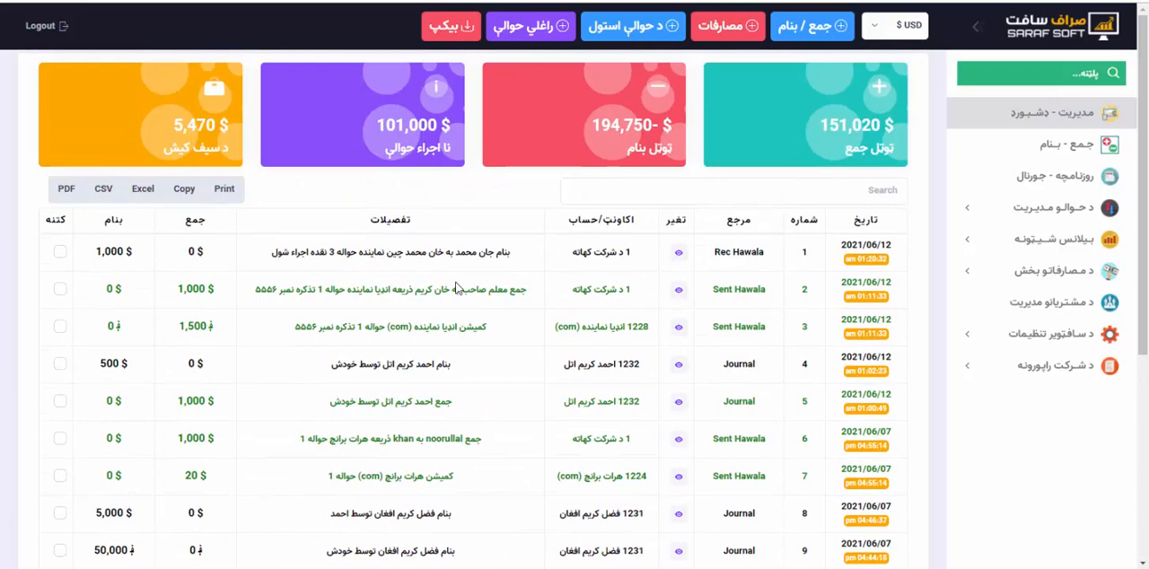